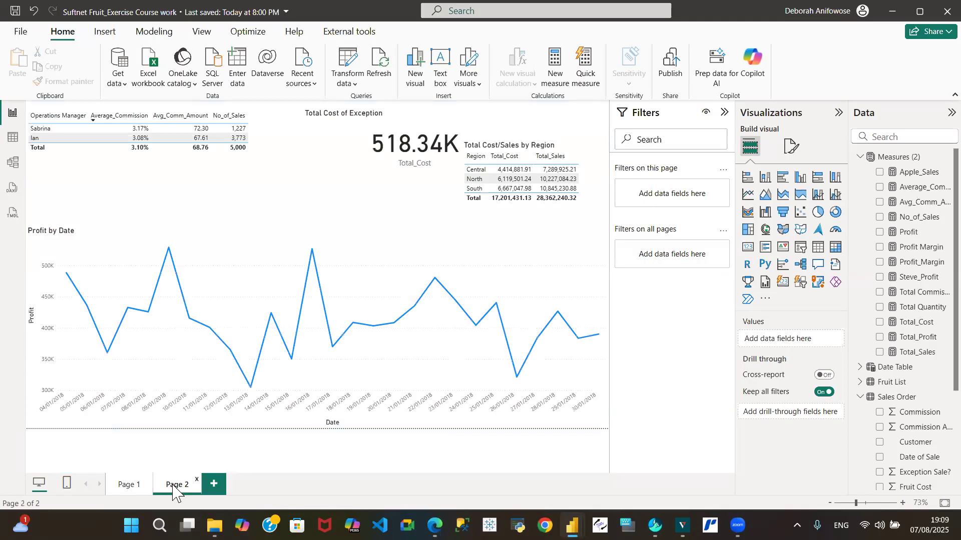
Step: Look up the hex code of the wallpaper colour used on Page 1
{"action": "left_click", "coordinate": [128, 484]}
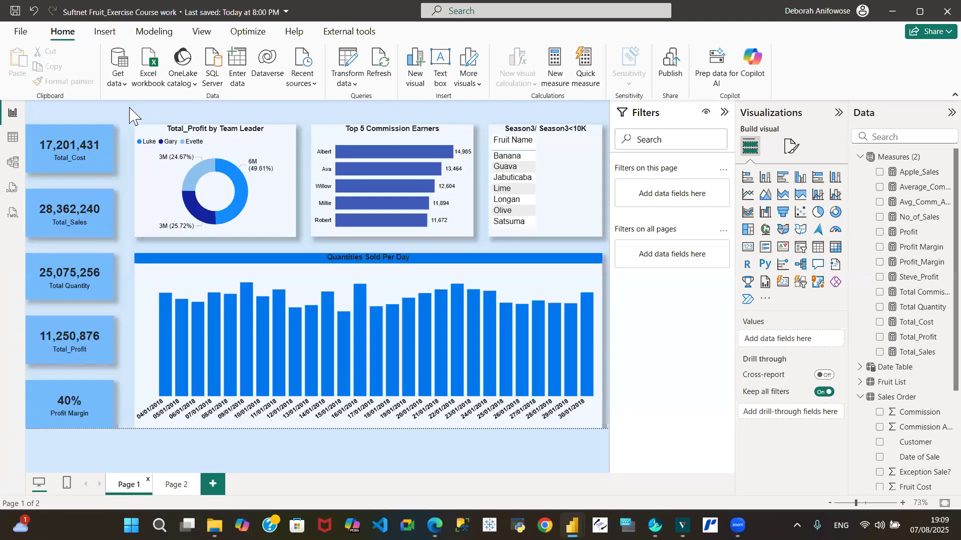
{"action": "left_click", "coordinate": [795, 153]}
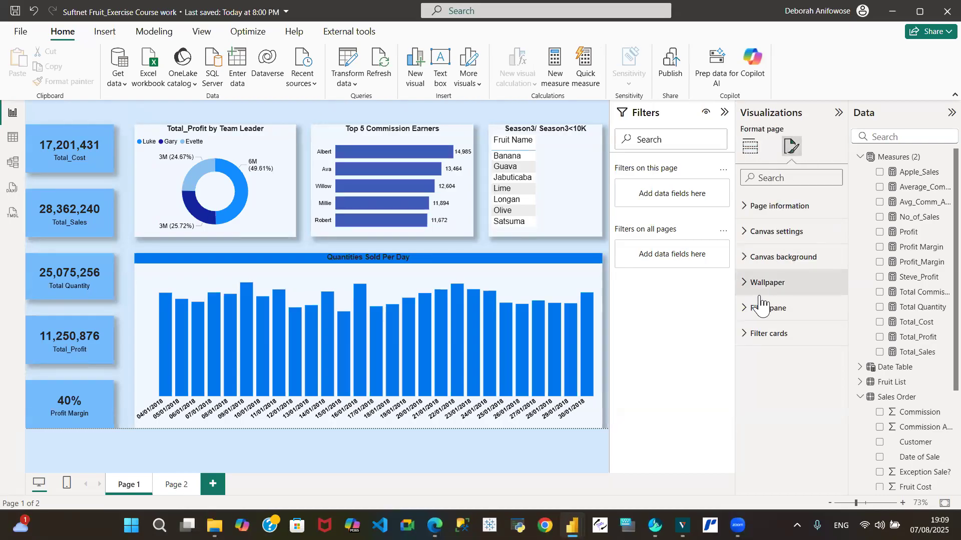
{"action": "left_click", "coordinate": [744, 283]}
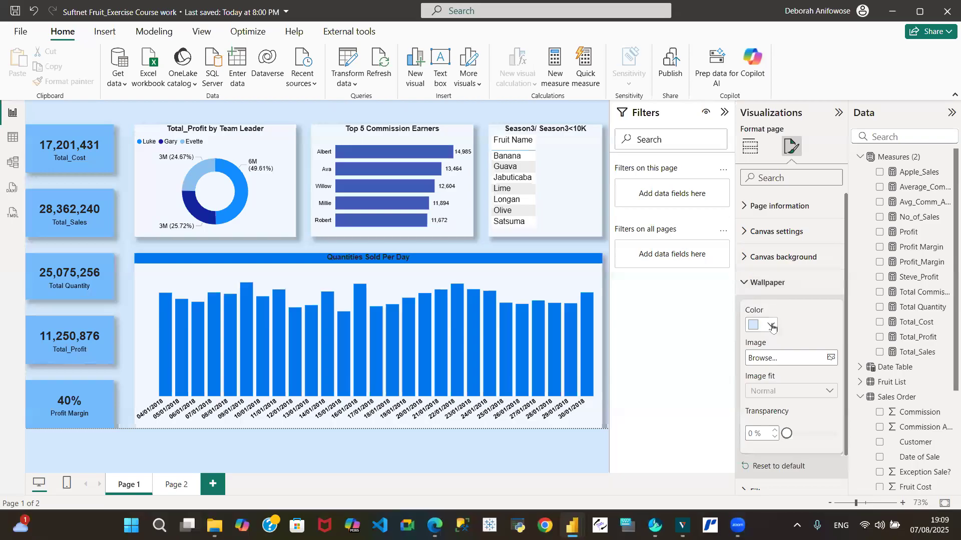
{"action": "left_click", "coordinate": [770, 326]}
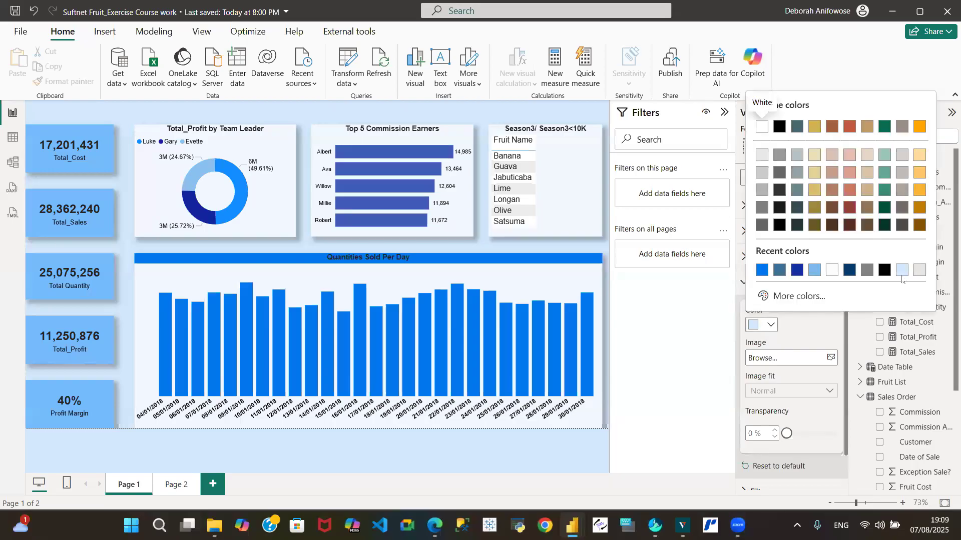
{"action": "left_click", "coordinate": [800, 298]}
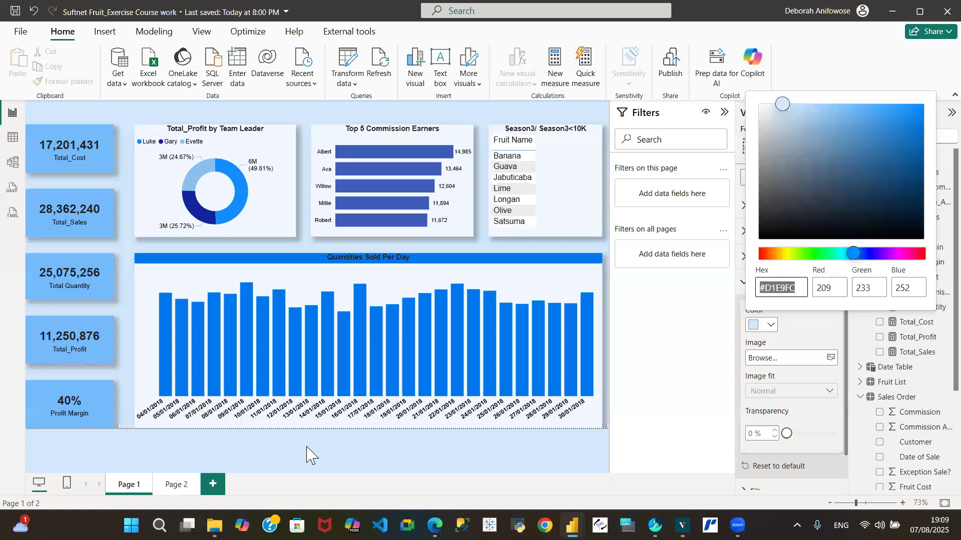
{"action": "left_click", "coordinate": [172, 492]}
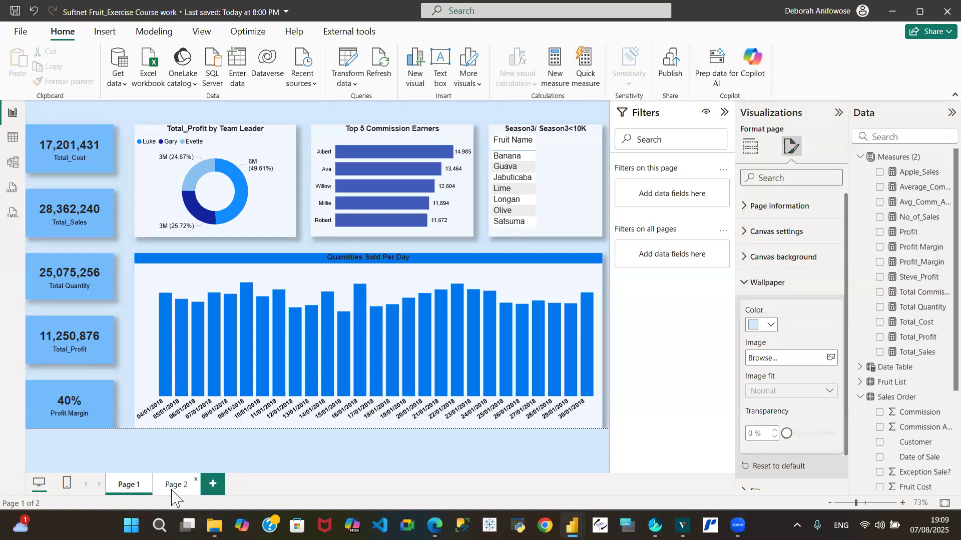
Step: Set the wallpaper colour of Page 2 to the recent light blue #D1E9FC
{"action": "left_click", "coordinate": [173, 488]}
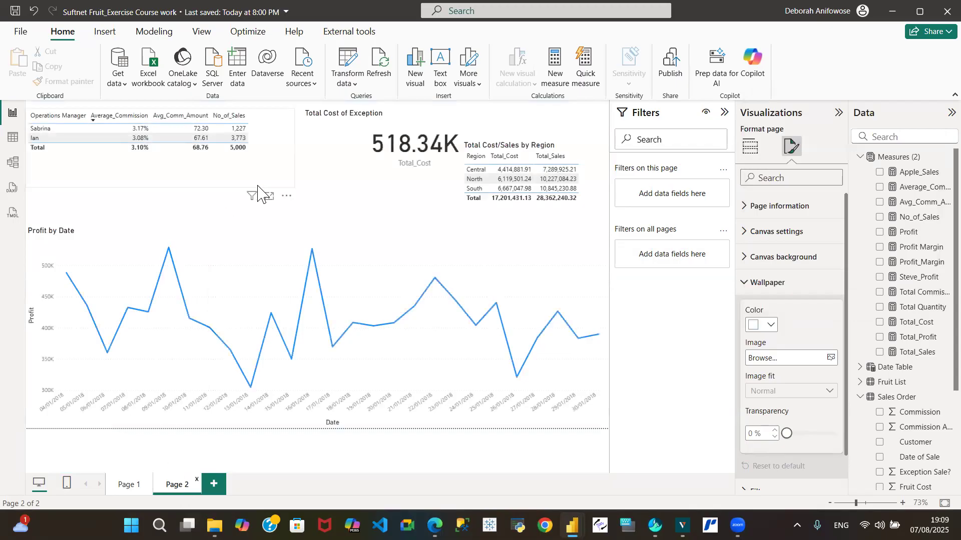
{"action": "left_click", "coordinate": [326, 190]}
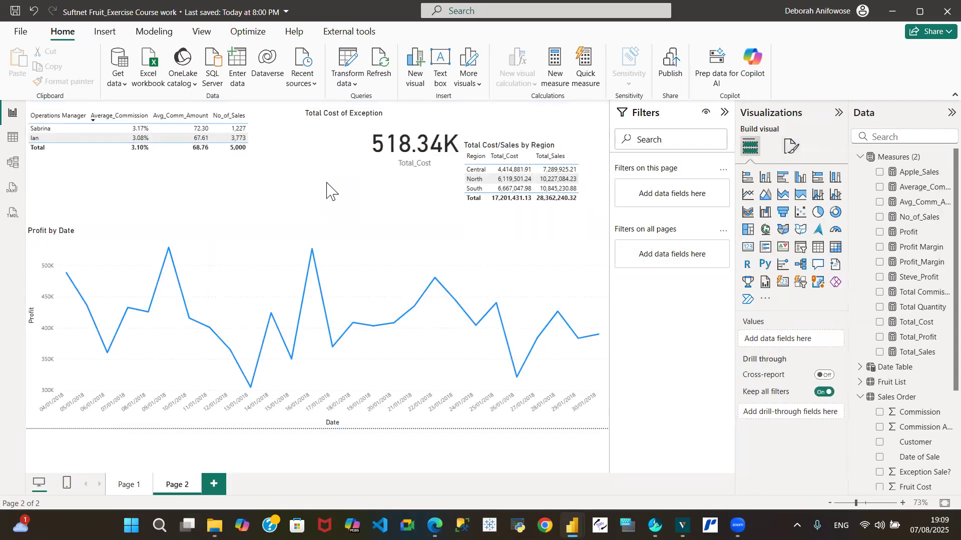
{"action": "left_click", "coordinate": [795, 148]}
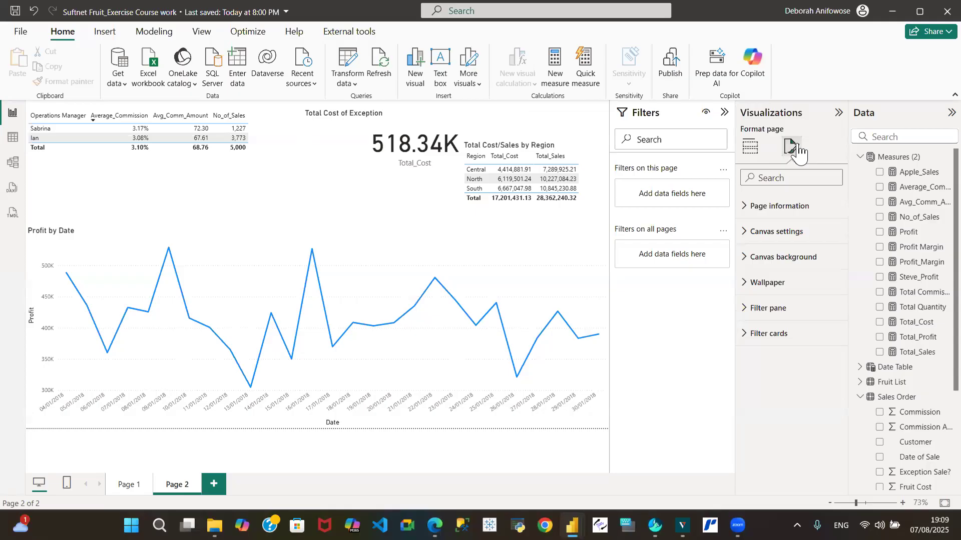
{"action": "left_click", "coordinate": [749, 283]}
{"action": "left_click", "coordinate": [770, 326]}
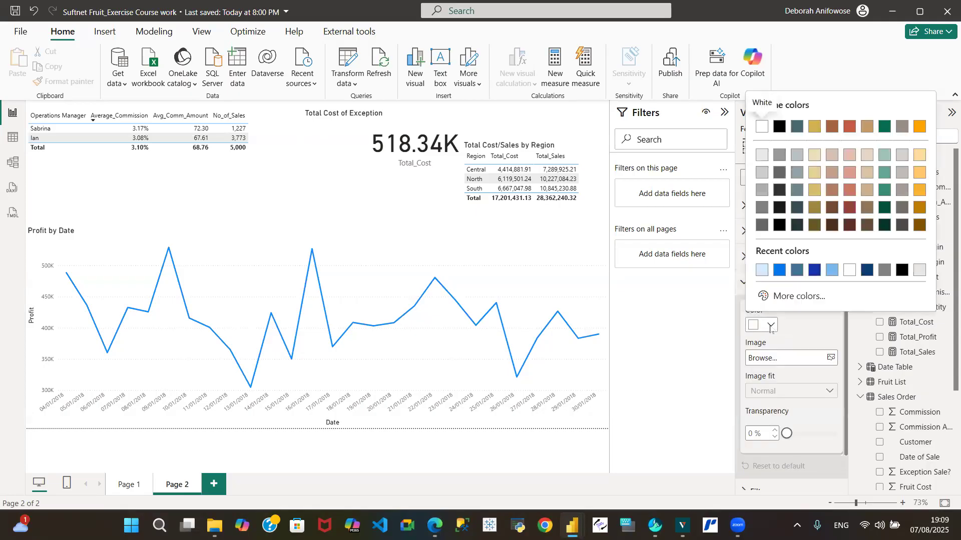
{"action": "left_click", "coordinate": [761, 270]}
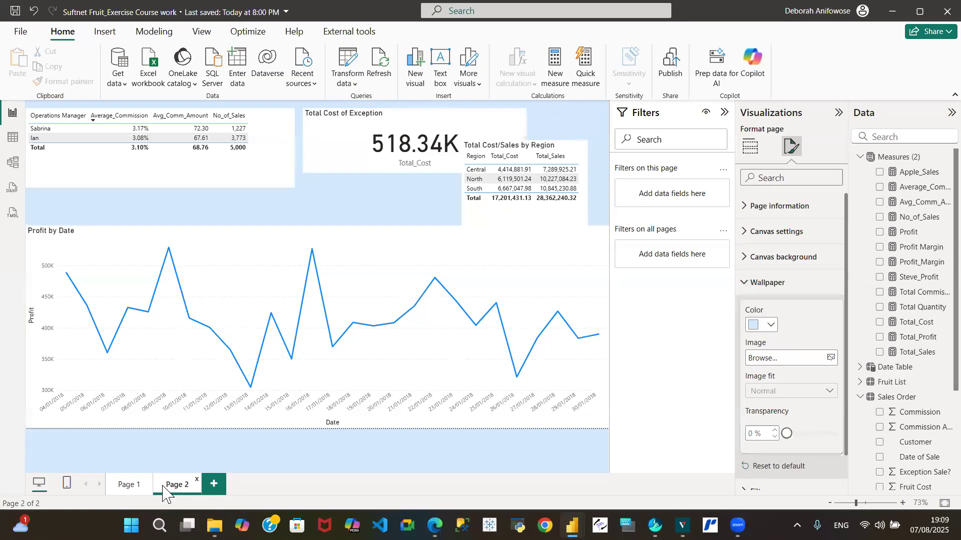
Step: Return to Page 1 and check its wallpaper's custom colour code again
{"action": "left_click", "coordinate": [129, 485]}
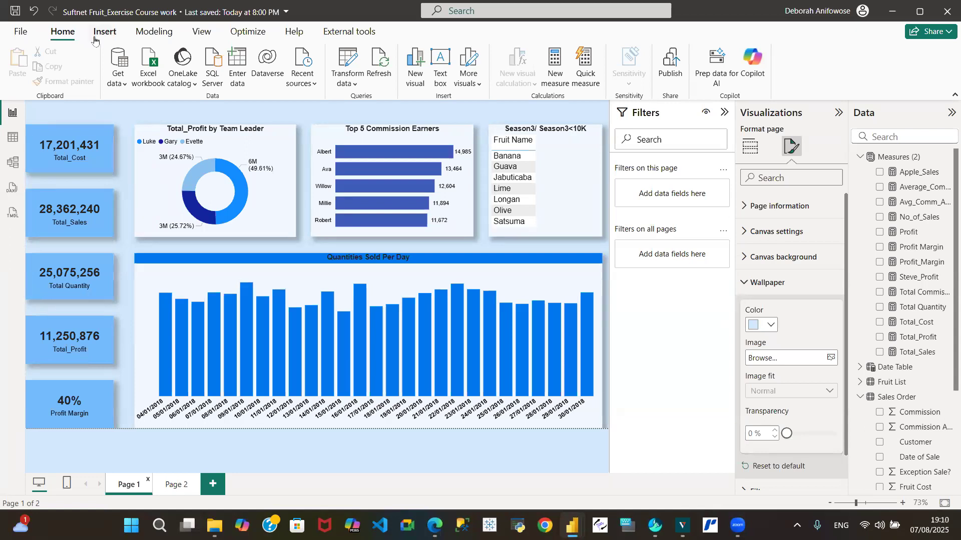
{"action": "left_click", "coordinate": [111, 111]}
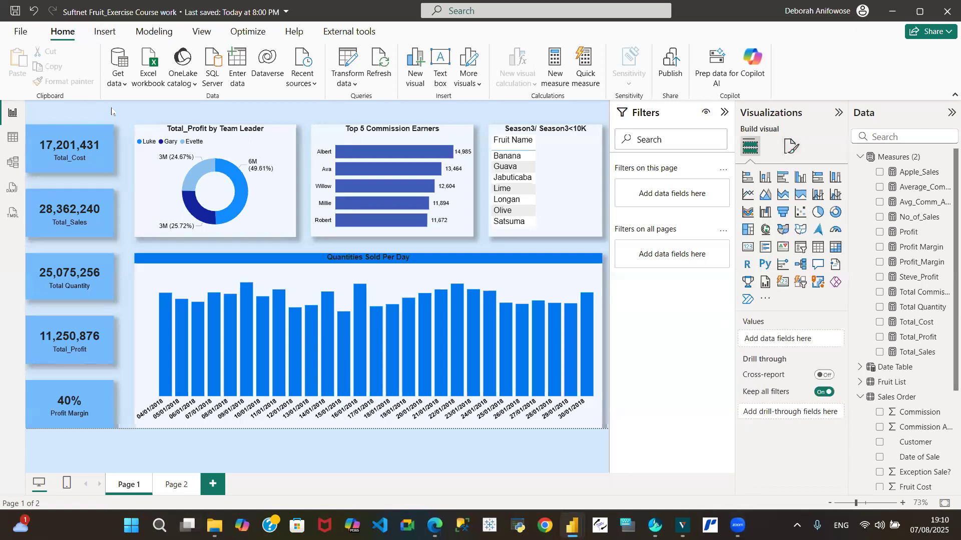
{"action": "left_click", "coordinate": [797, 149]}
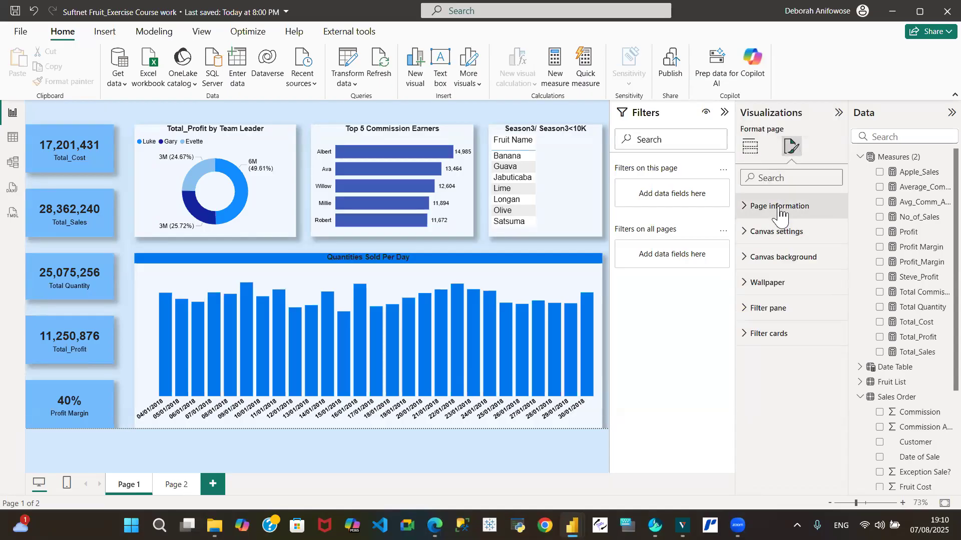
{"action": "left_click", "coordinate": [748, 285]}
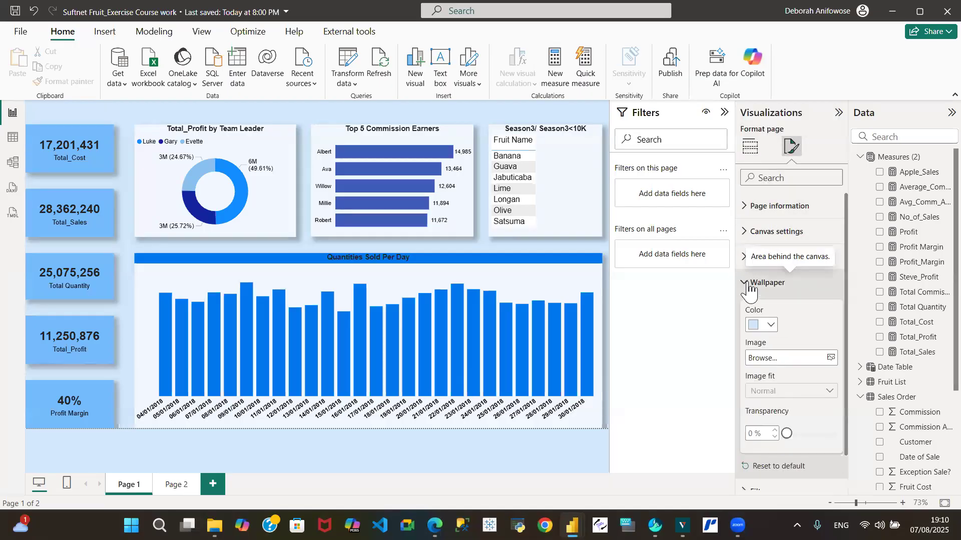
{"action": "left_click", "coordinate": [771, 325]}
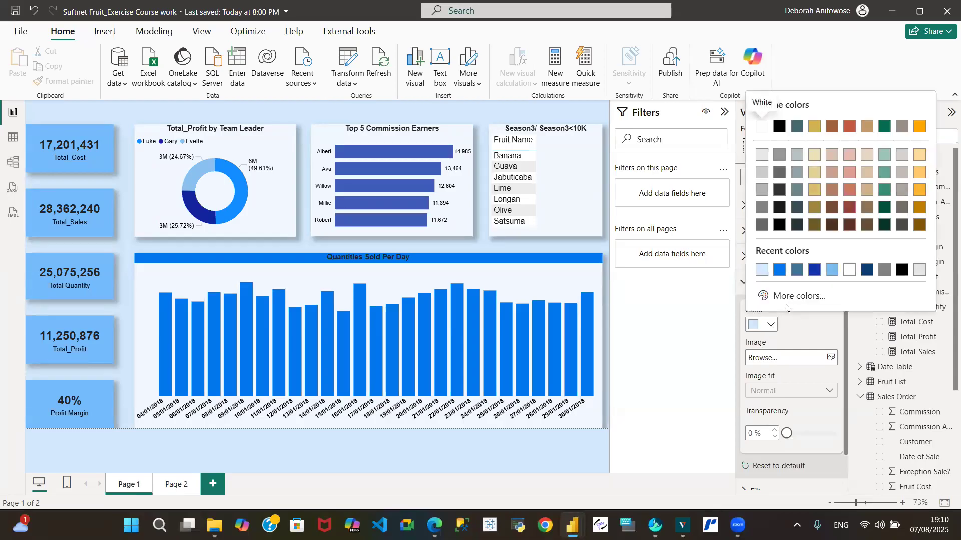
{"action": "left_click", "coordinate": [793, 297]}
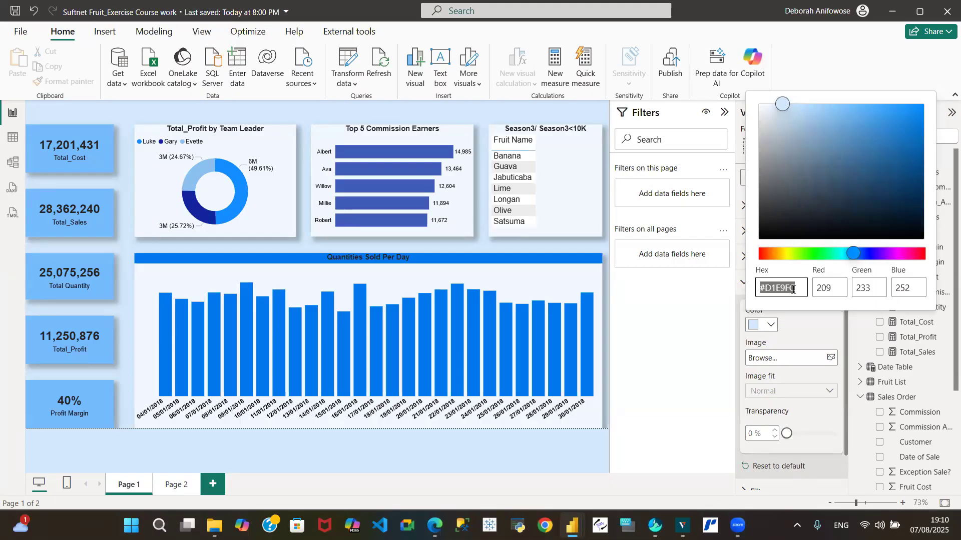
{"action": "left_click", "coordinate": [181, 490]}
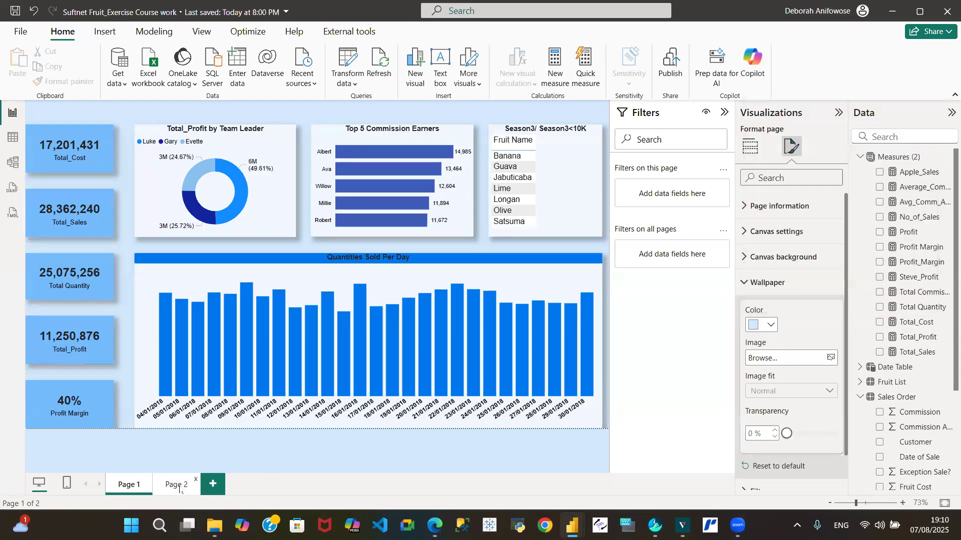
Step: Inspect the custom colour code of Page 2's wallpaper for comparison with Page 1
{"action": "left_click", "coordinate": [181, 490]}
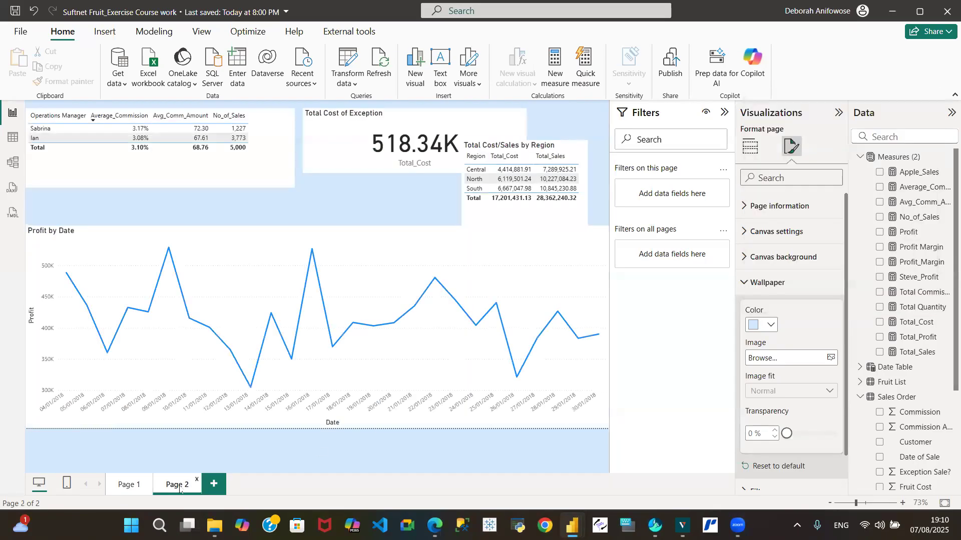
{"action": "left_click", "coordinate": [302, 197]}
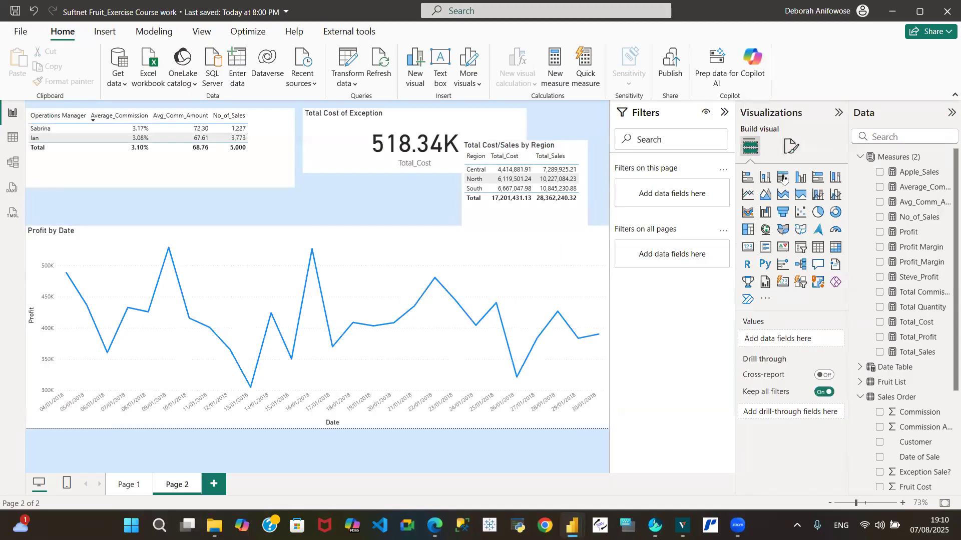
{"action": "left_click", "coordinate": [791, 146]}
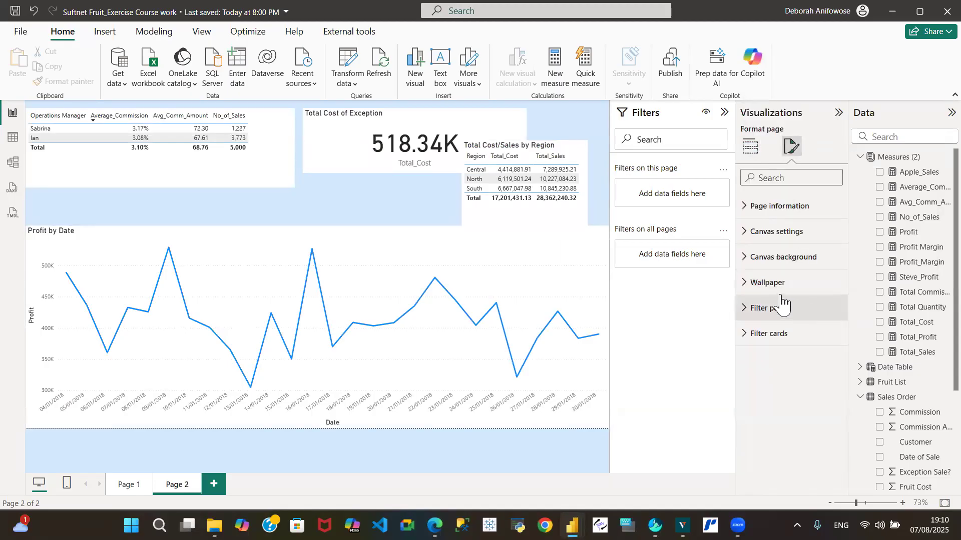
{"action": "left_click", "coordinate": [749, 290]}
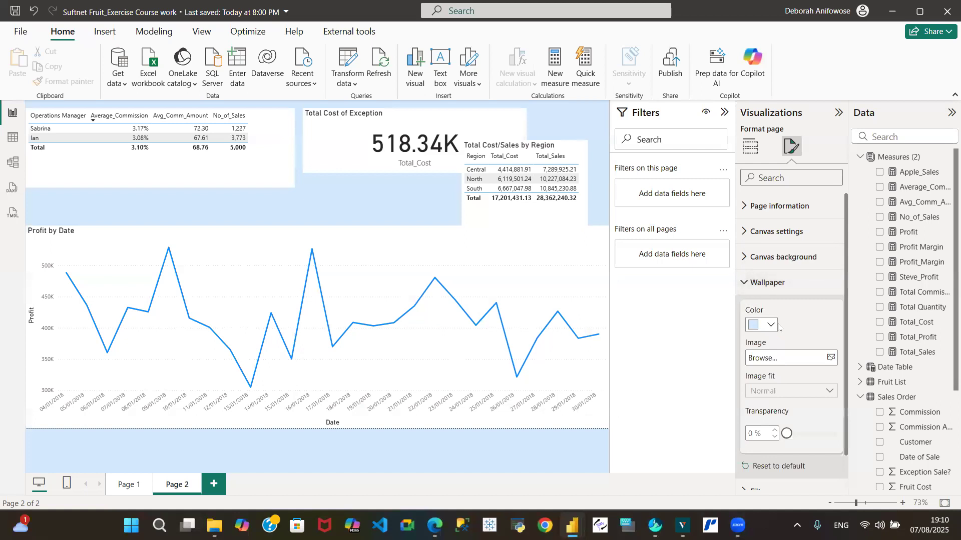
{"action": "left_click", "coordinate": [770, 327]}
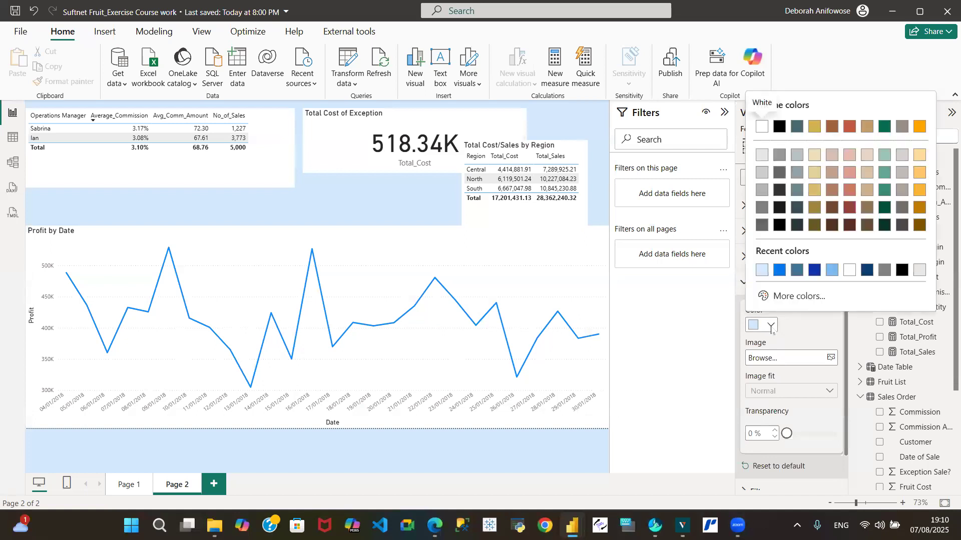
{"action": "left_click", "coordinate": [795, 295]}
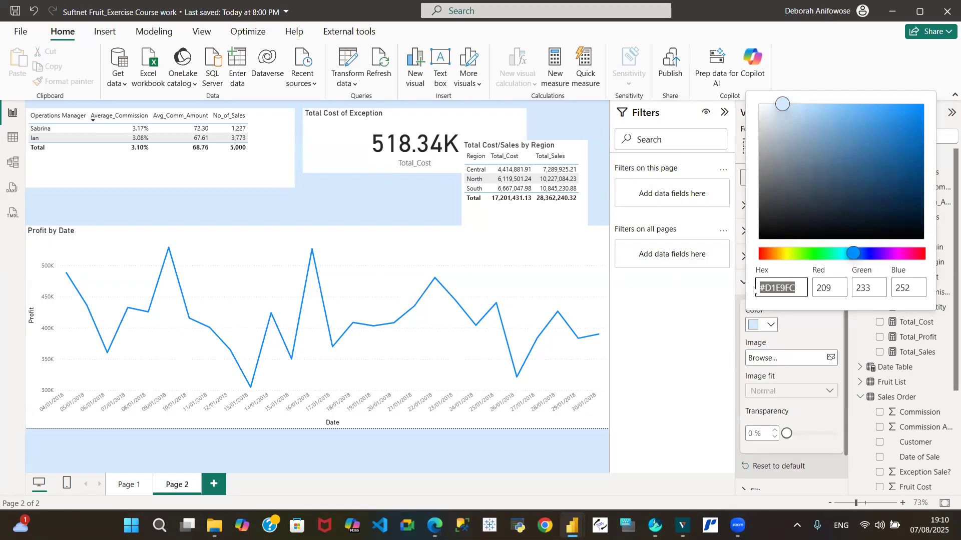
{"action": "left_click", "coordinate": [797, 290]}
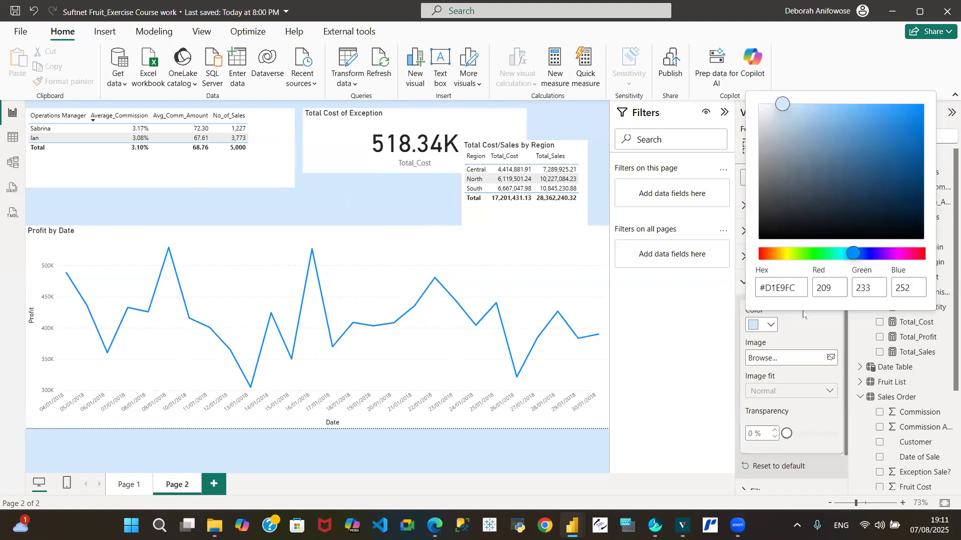
{"action": "left_click", "coordinate": [805, 328]}
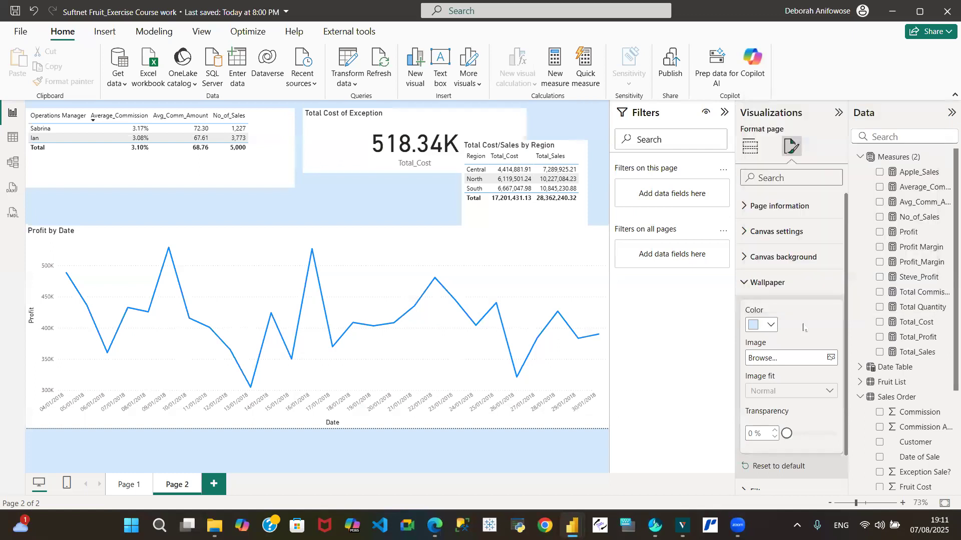
{"action": "left_click", "coordinate": [414, 194]}
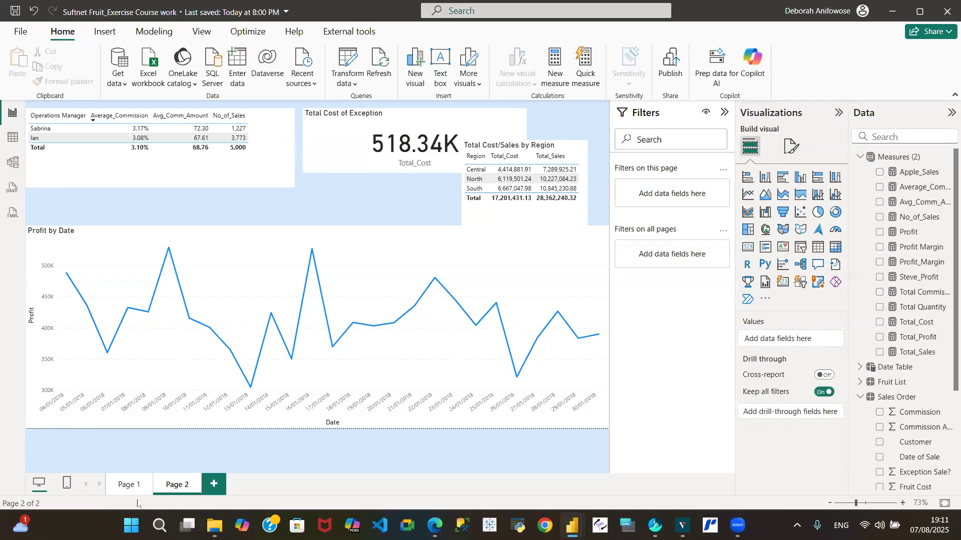
Step: Review the theme and recent colours offered for Page 1's wallpaper
{"action": "left_click", "coordinate": [128, 484]}
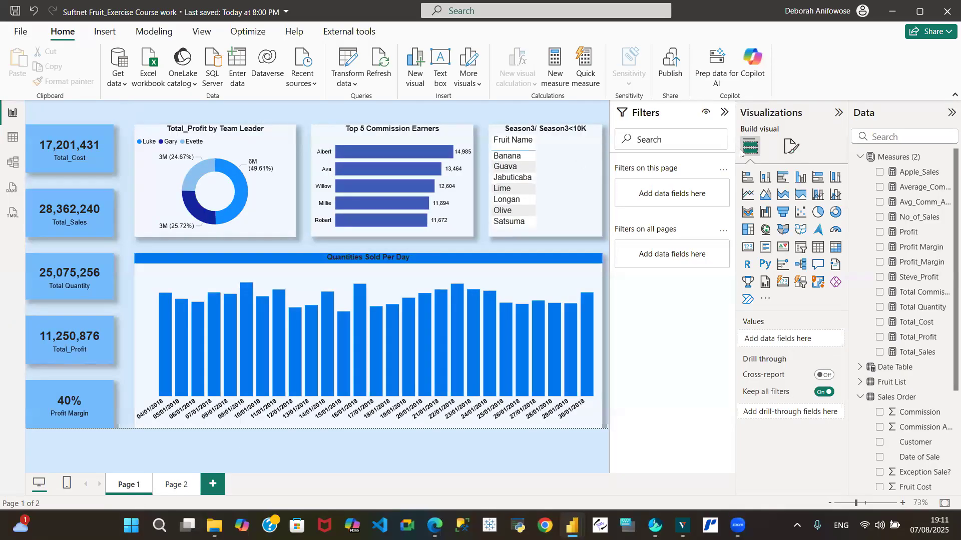
{"action": "left_click", "coordinate": [795, 153]}
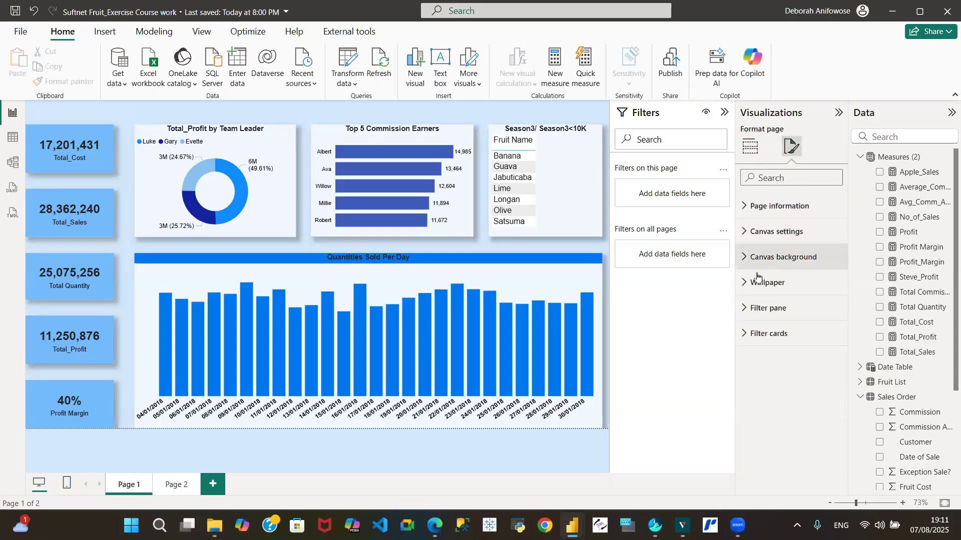
{"action": "left_click", "coordinate": [745, 284]}
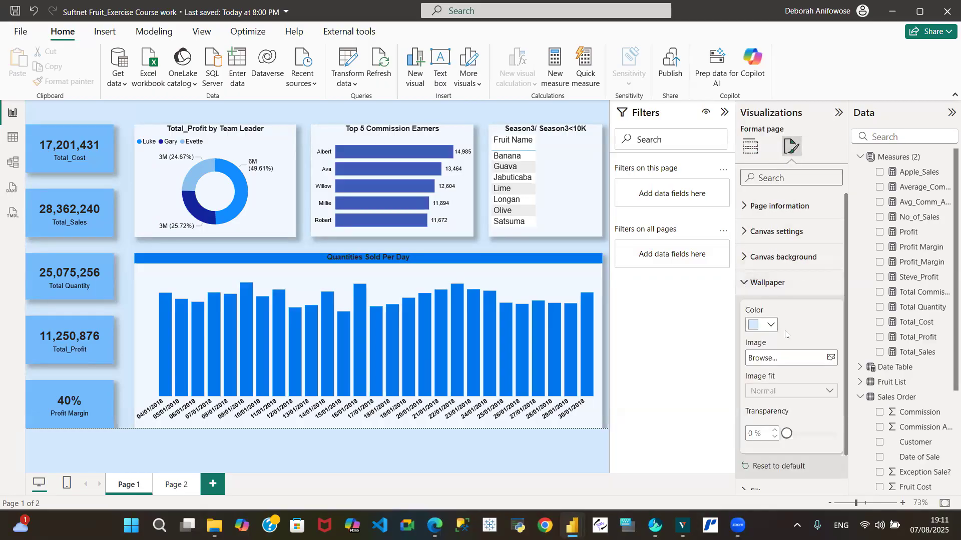
{"action": "left_click", "coordinate": [770, 326]}
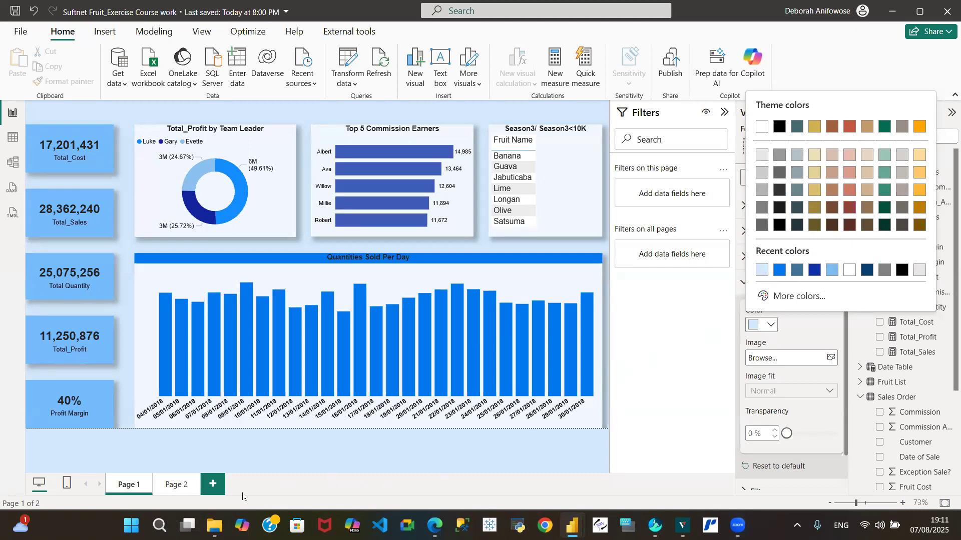
{"action": "left_click", "coordinate": [178, 485]}
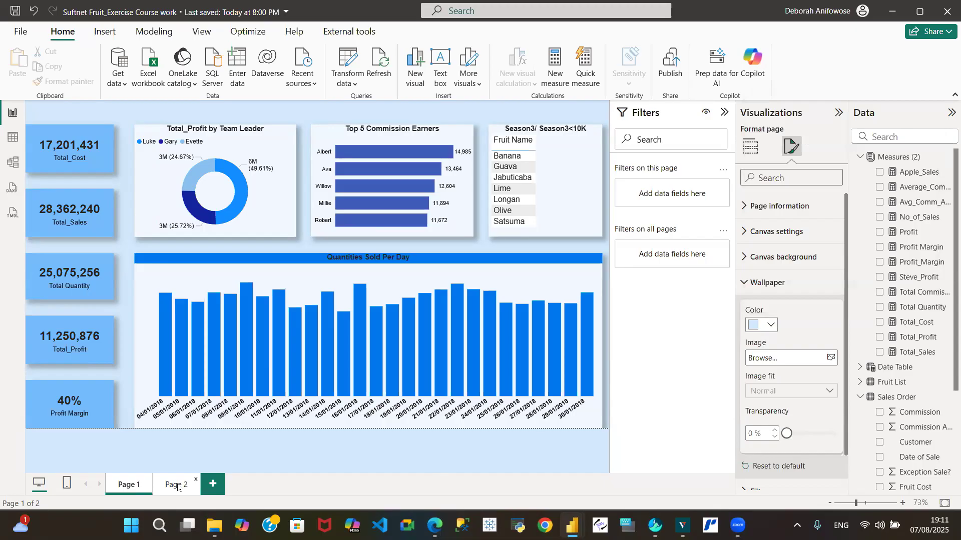
Step: Check the recent colours offered for Page 2's wallpaper, then close the palette without changing the colour
{"action": "left_click", "coordinate": [178, 485]}
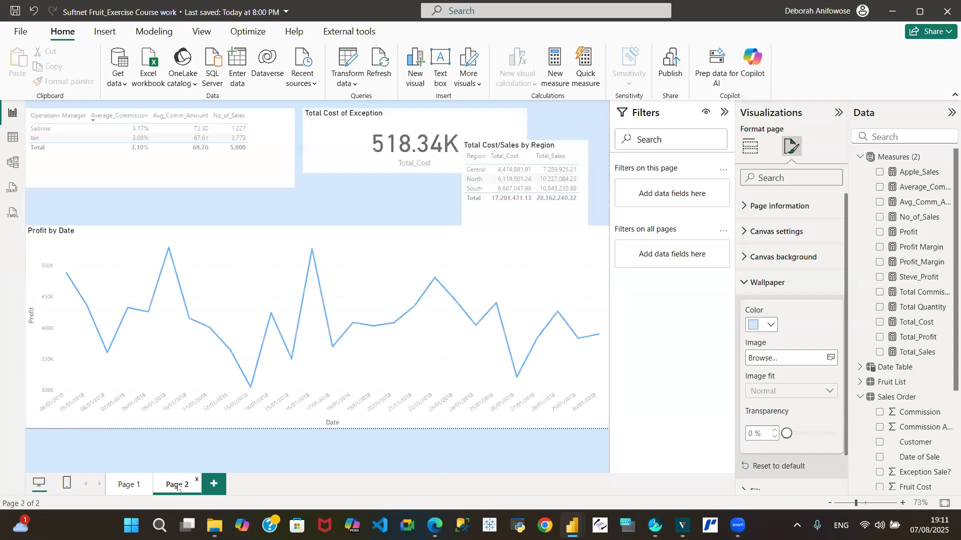
{"action": "left_click", "coordinate": [770, 325]}
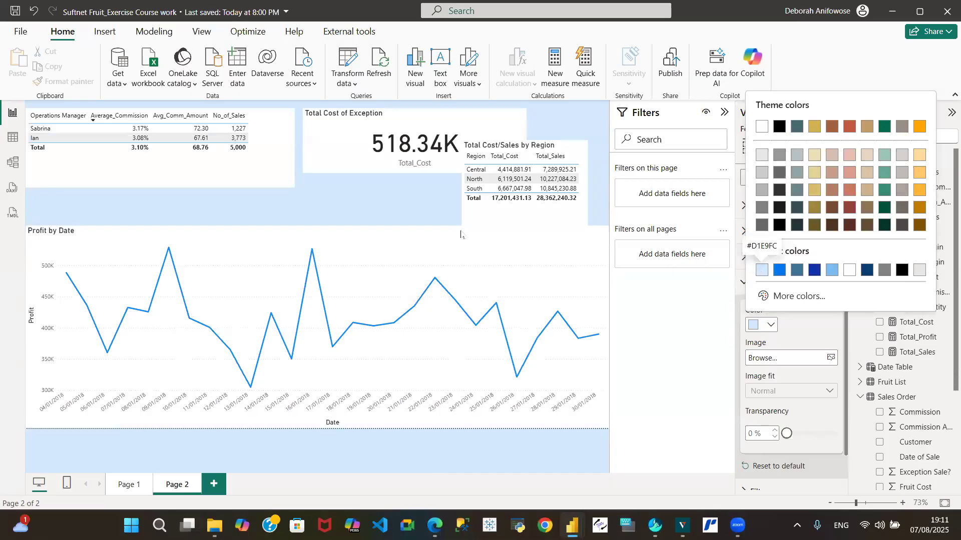
{"action": "left_click", "coordinate": [388, 202]}
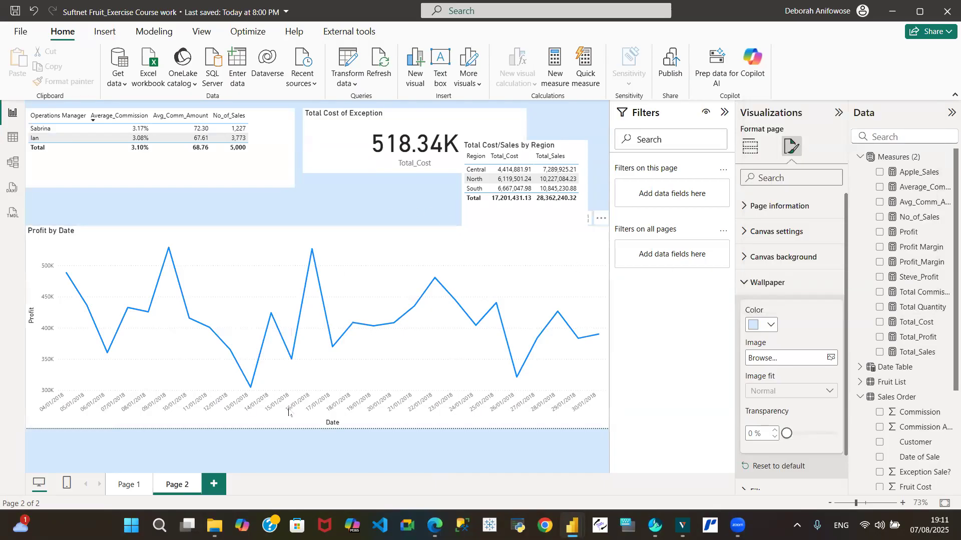
Step: Return to Page 1 and review the commission earners bars, the team leader profit donut and the Season3 fruit list
{"action": "left_click", "coordinate": [129, 485]}
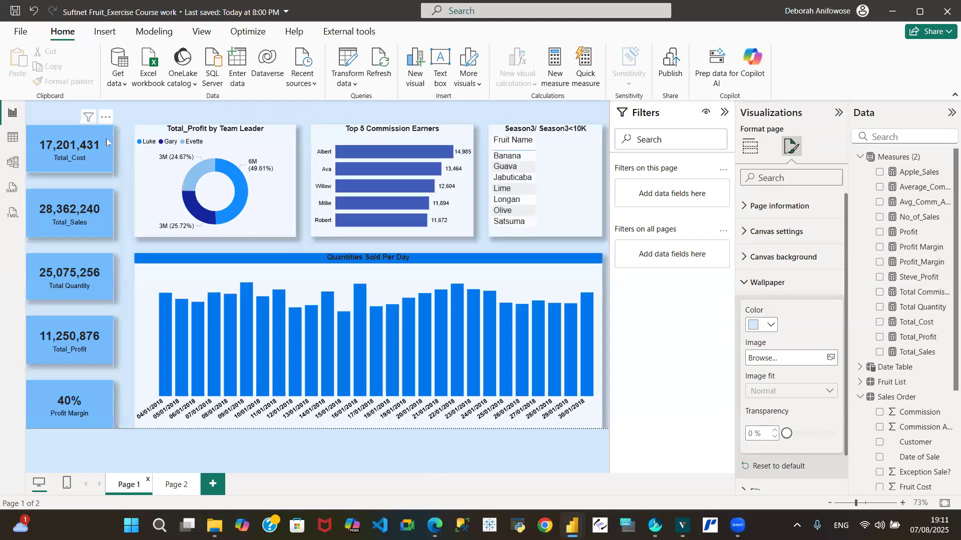
{"action": "left_click", "coordinate": [57, 122]}
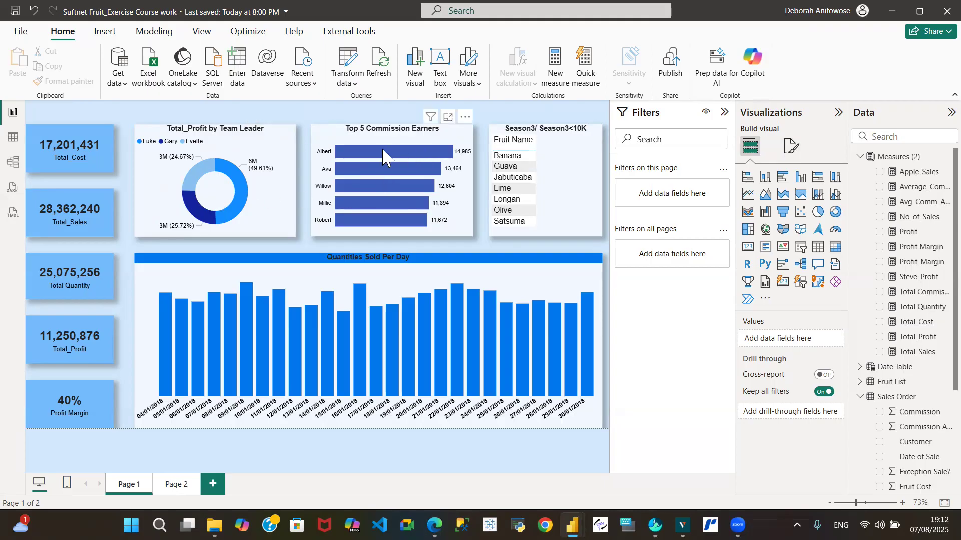
{"action": "left_click", "coordinate": [449, 151]}
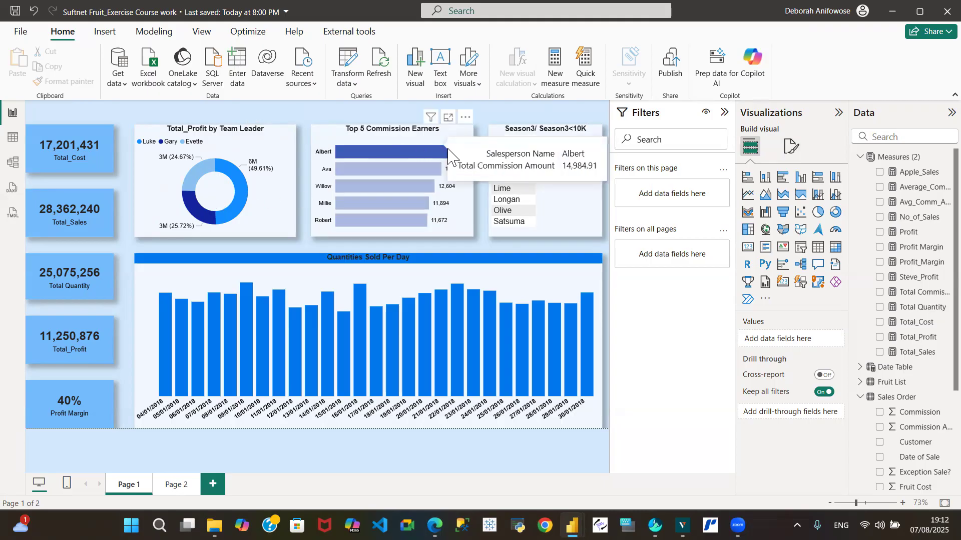
{"action": "left_click", "coordinate": [472, 151]}
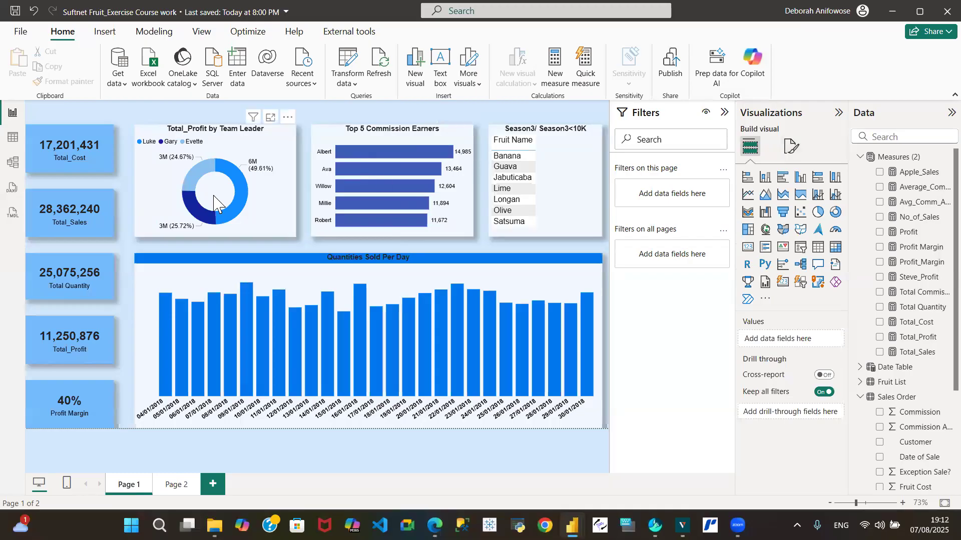
{"action": "left_click", "coordinate": [203, 173]}
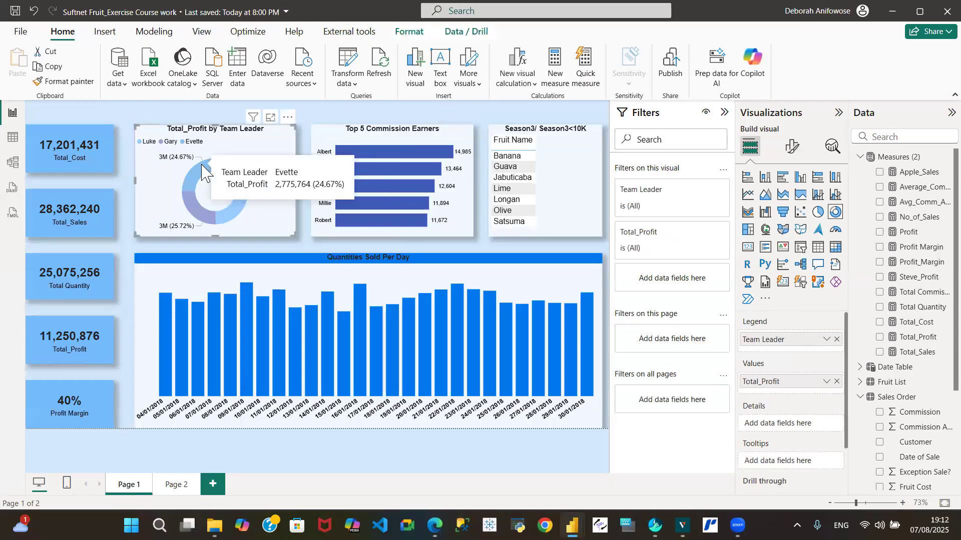
{"action": "left_click", "coordinate": [203, 173]}
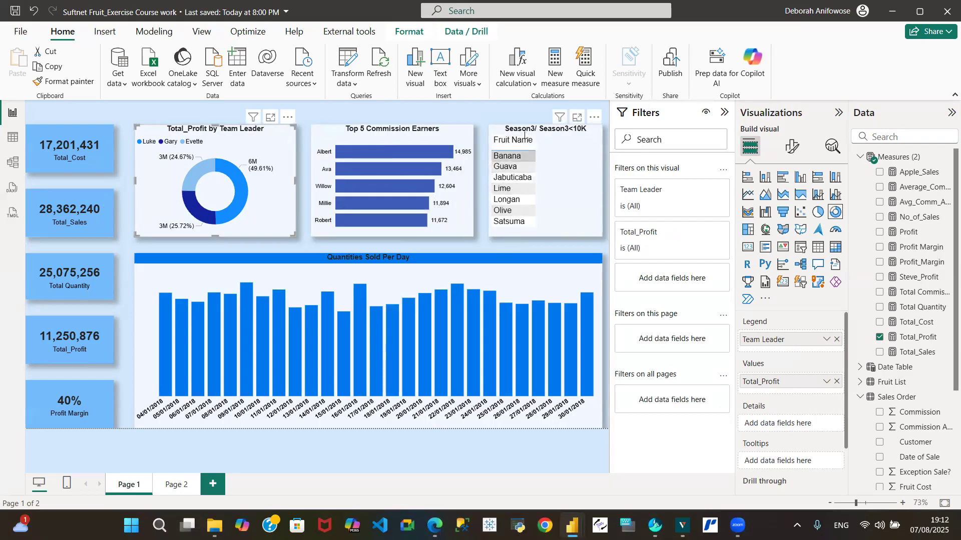
{"action": "left_click", "coordinate": [555, 135]}
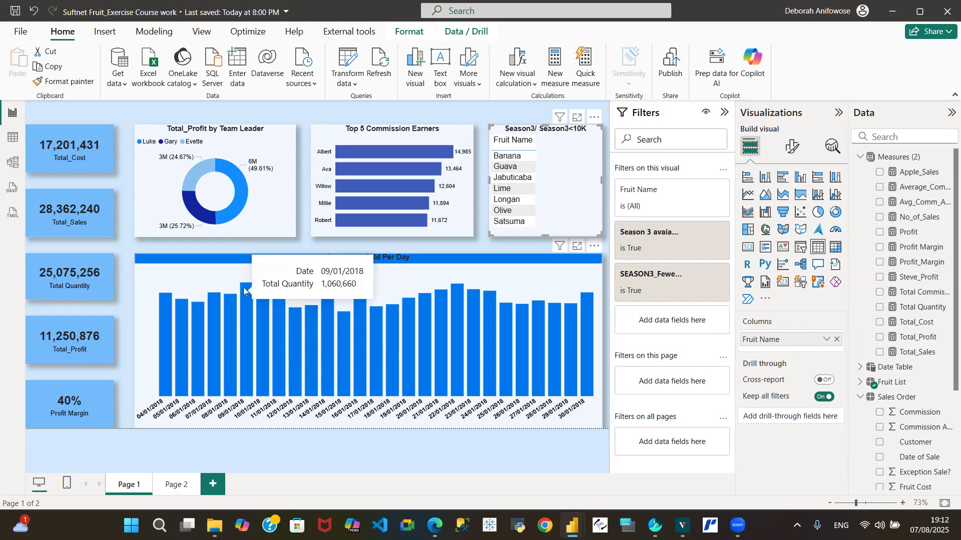
Step: Read the exercise questions in the Task Description table, then return to the report
{"action": "left_click", "coordinate": [12, 137]}
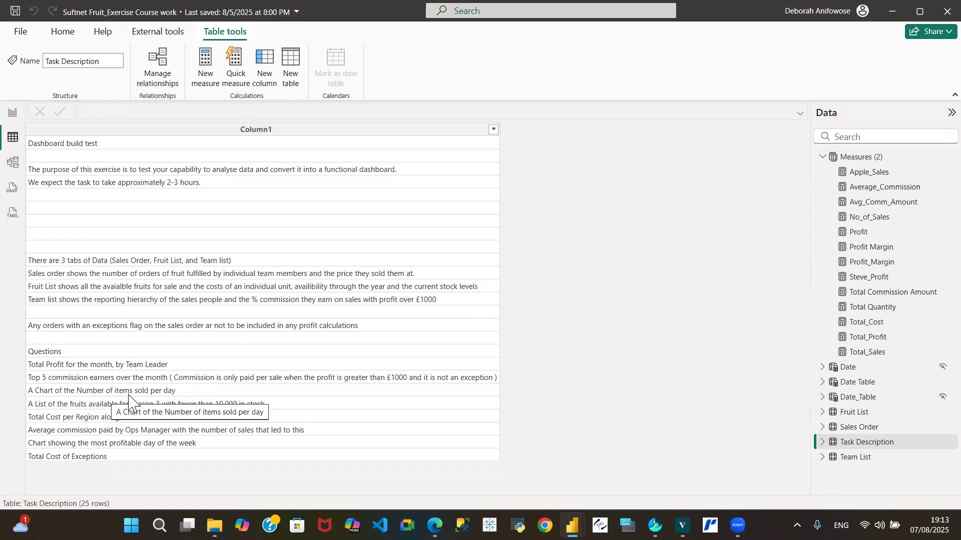
{"action": "left_click", "coordinate": [35, 159]}
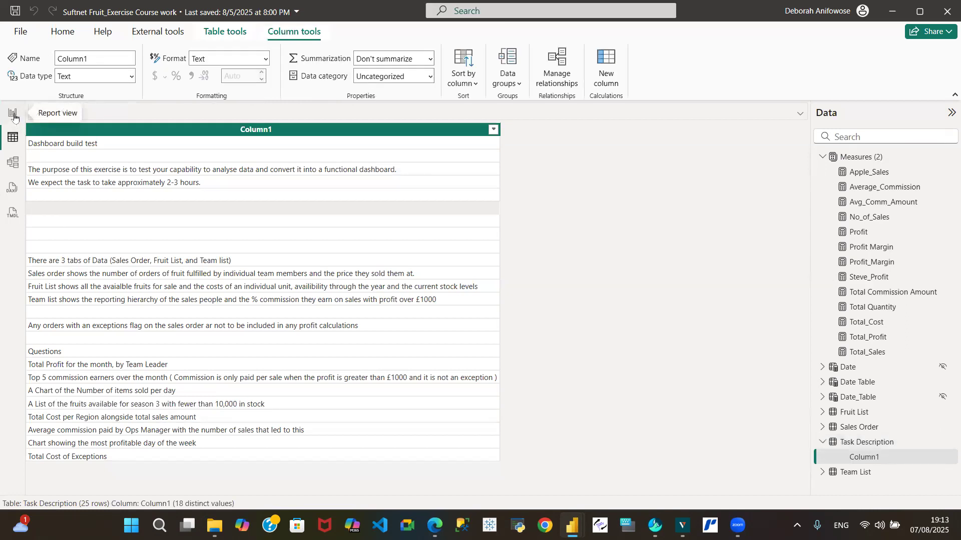
{"action": "left_click", "coordinate": [13, 113]}
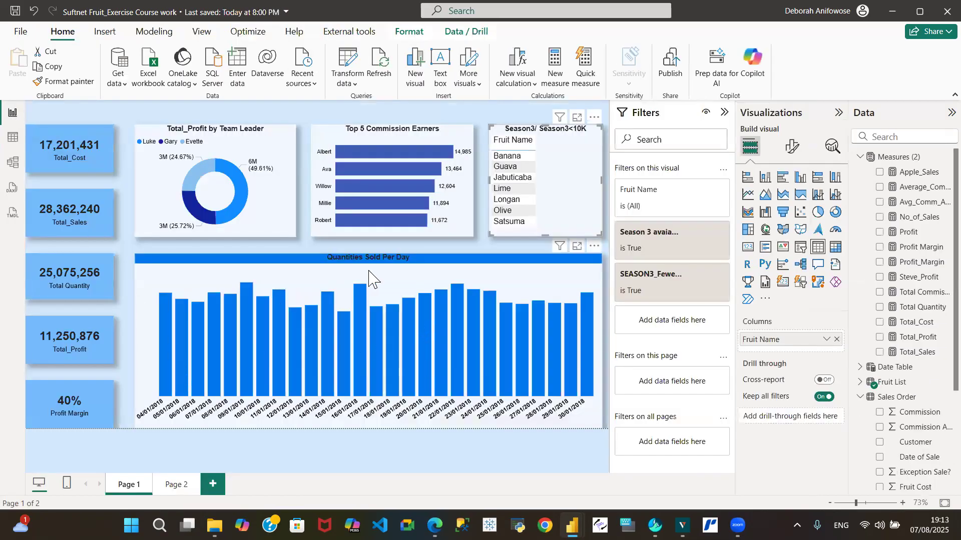
Step: Turn on data labels for the Quantities Sold Per Day column chart
{"action": "left_click", "coordinate": [380, 275]}
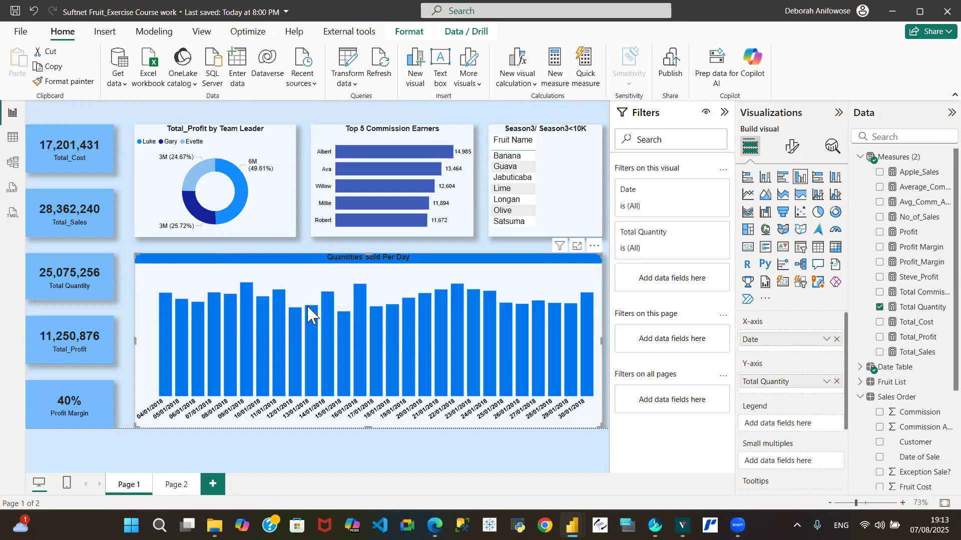
{"action": "mouse_move", "coordinate": [162, 295]}
{"action": "mouse_move", "coordinate": [358, 310]}
{"action": "left_click", "coordinate": [792, 150]}
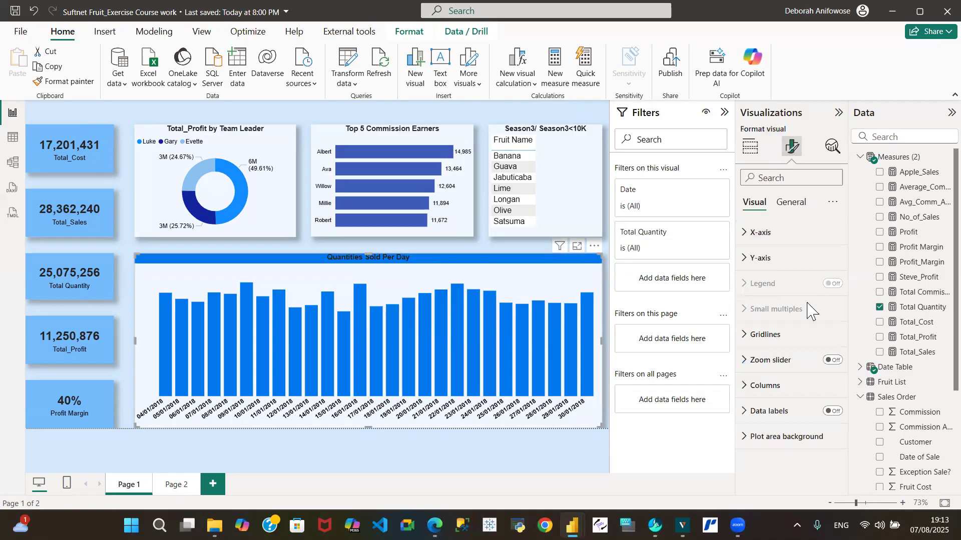
{"action": "left_click", "coordinate": [837, 413]}
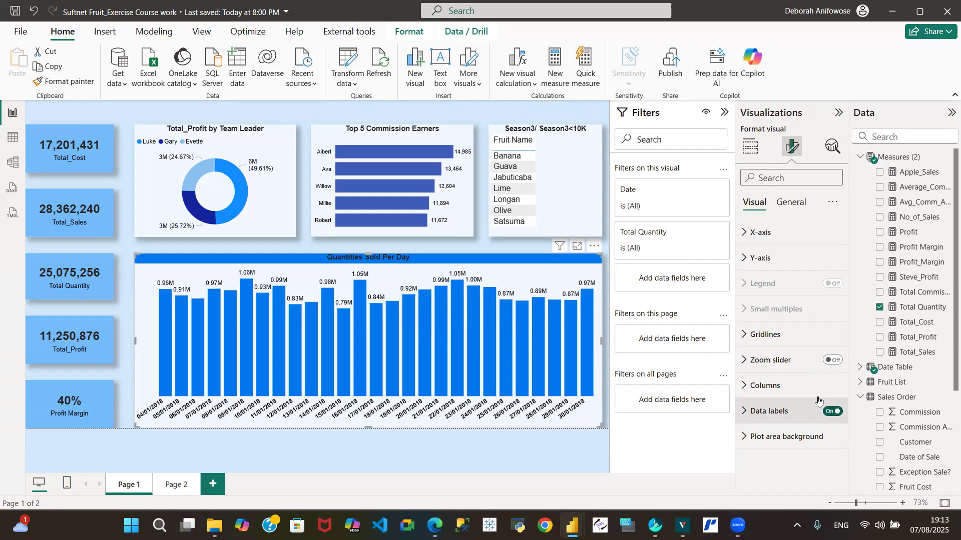
{"action": "mouse_move", "coordinate": [214, 321]}
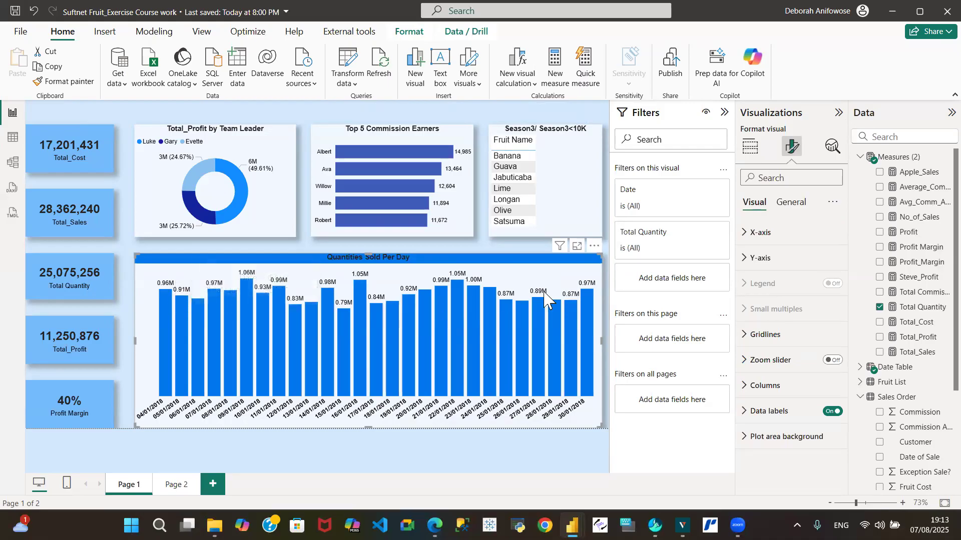
Step: Try vertical orientation for the column chart's data labels, then restore horizontal orientation
{"action": "left_click", "coordinate": [746, 411]}
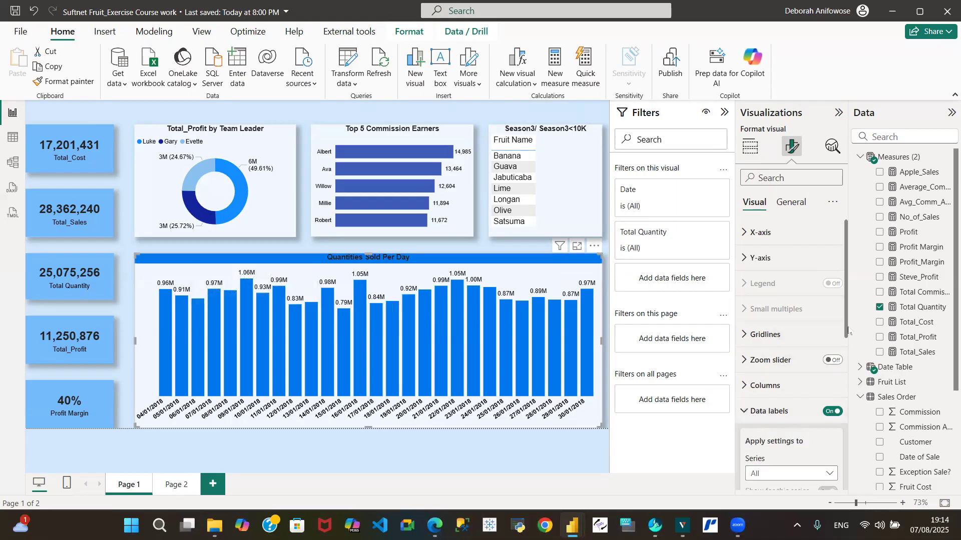
{"action": "left_click_drag", "start_coordinate": [846, 320], "coordinate": [857, 408]}
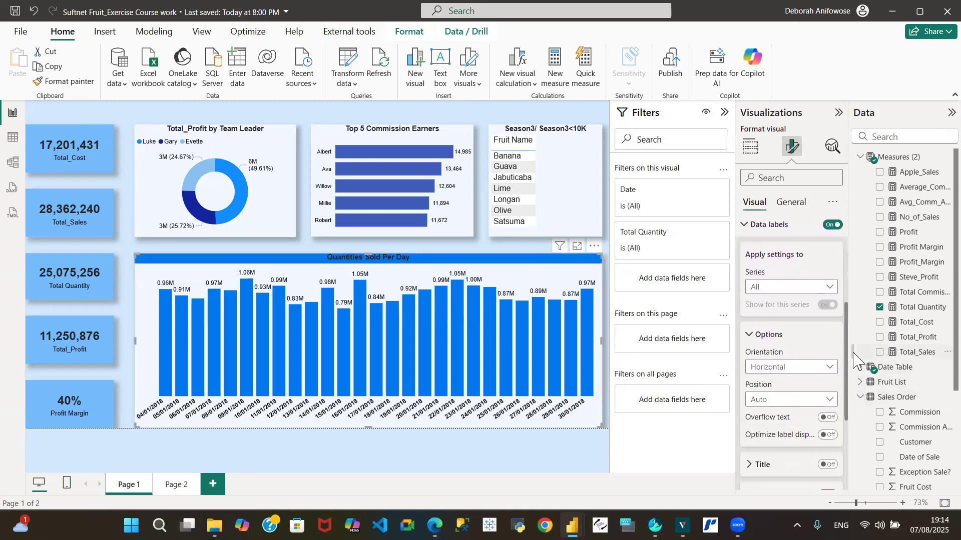
{"action": "left_click_drag", "start_coordinate": [846, 345], "coordinate": [851, 376]}
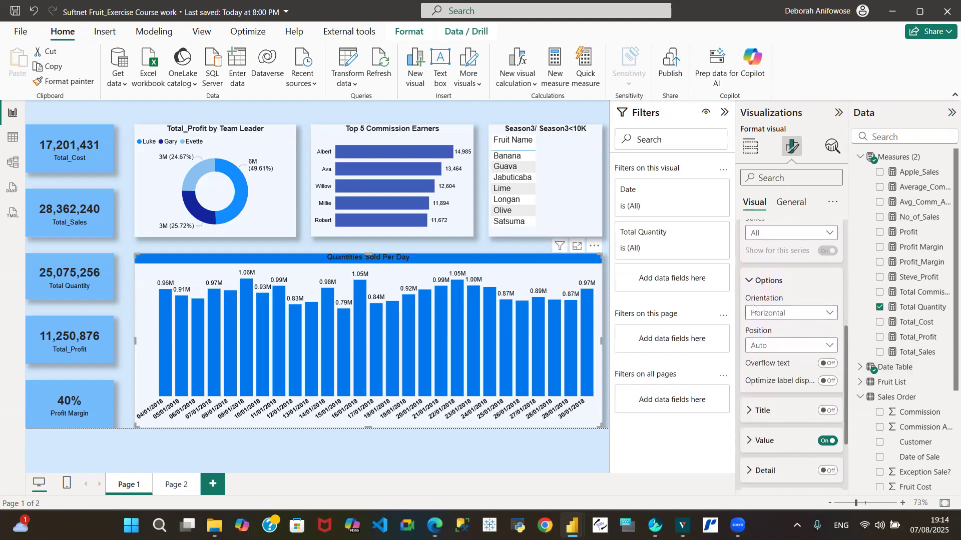
{"action": "left_click", "coordinate": [830, 316]}
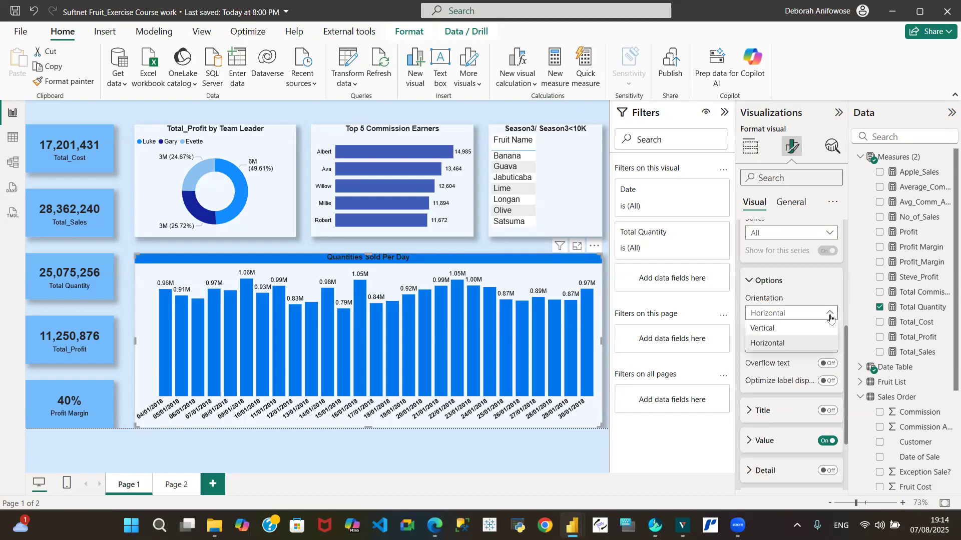
{"action": "left_click", "coordinate": [801, 329]}
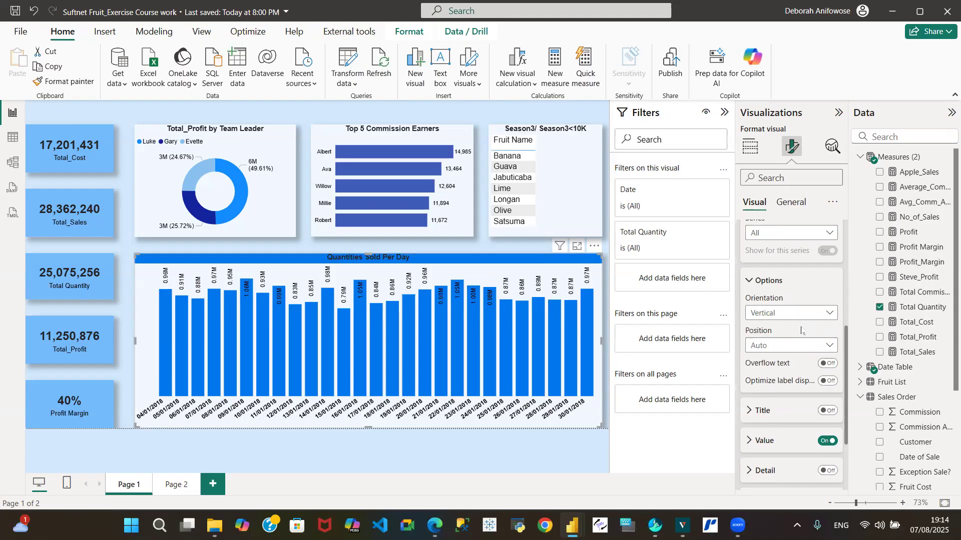
{"action": "left_click", "coordinate": [829, 317]}
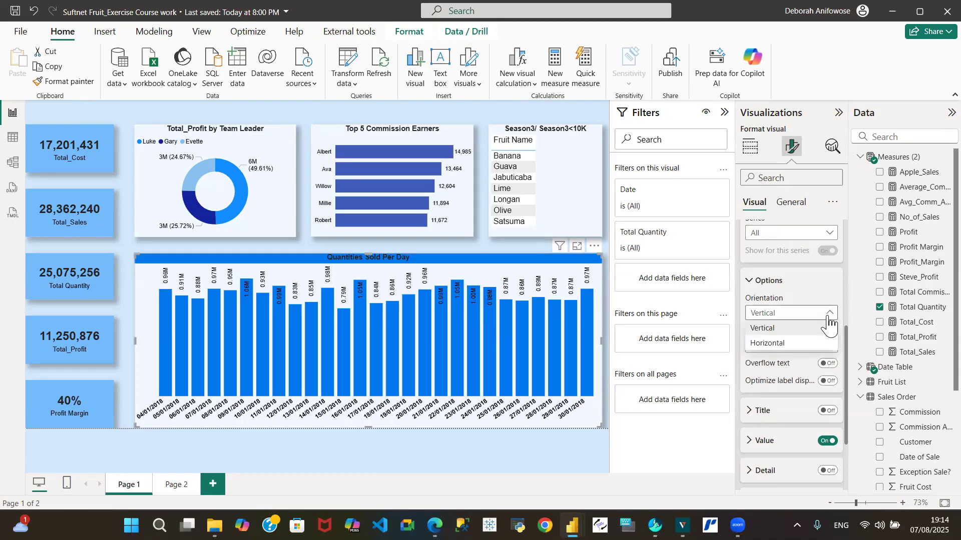
{"action": "left_click", "coordinate": [803, 344]}
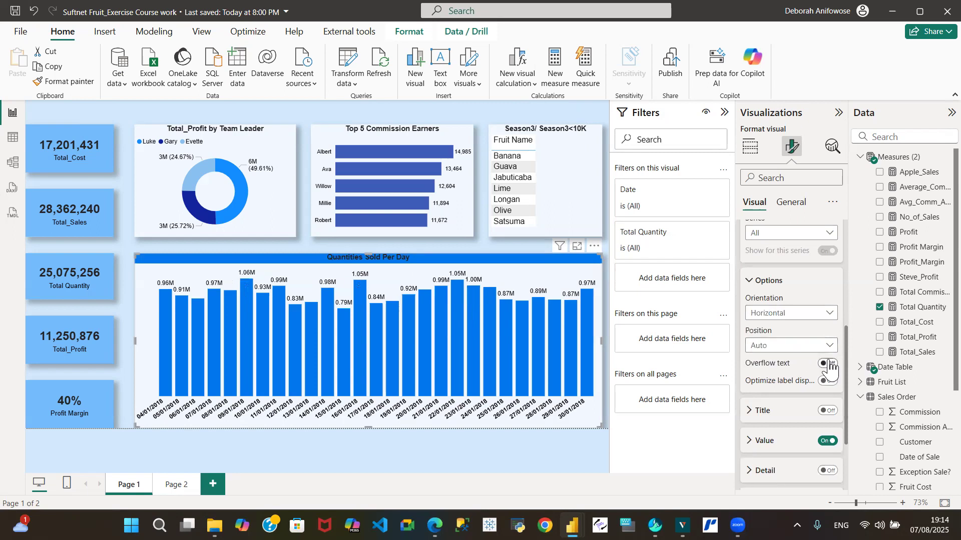
Step: Try the overflow text and optimize label display options on the data labels, switching each off again
{"action": "left_click", "coordinate": [827, 365]}
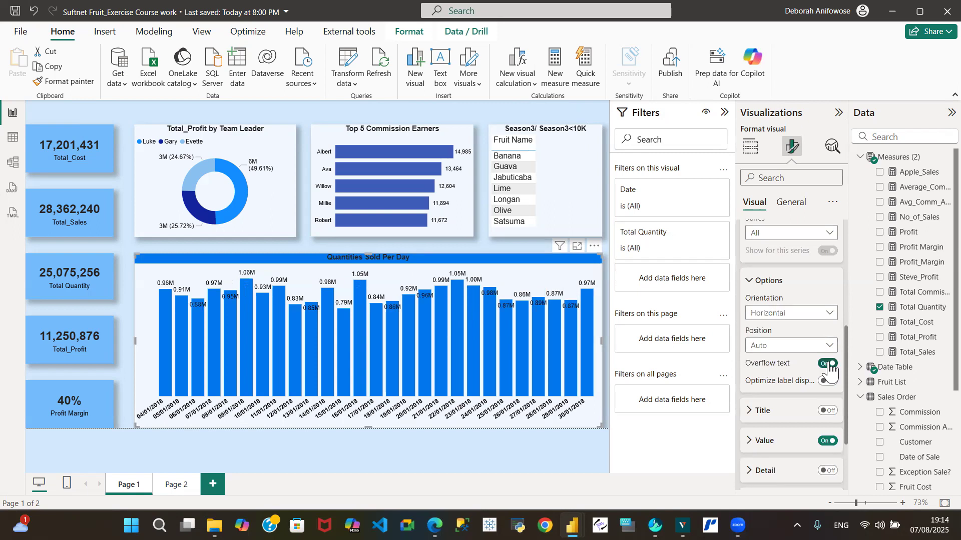
{"action": "left_click", "coordinate": [829, 367]}
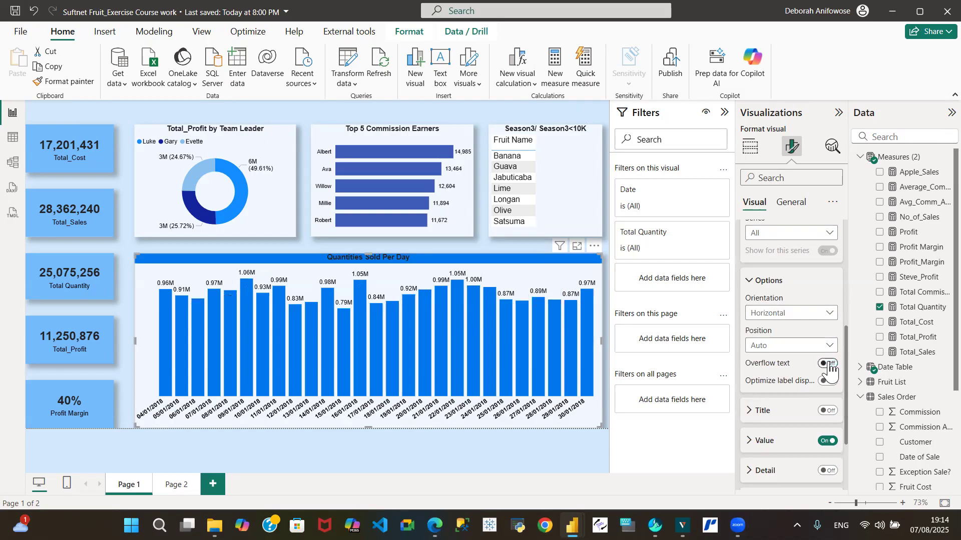
{"action": "left_click", "coordinate": [828, 381]}
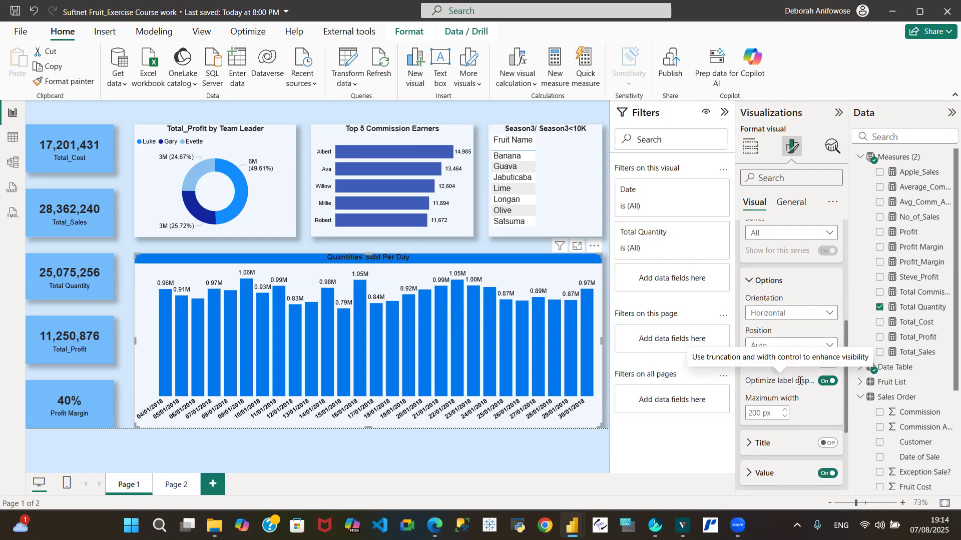
{"action": "left_click", "coordinate": [827, 382]}
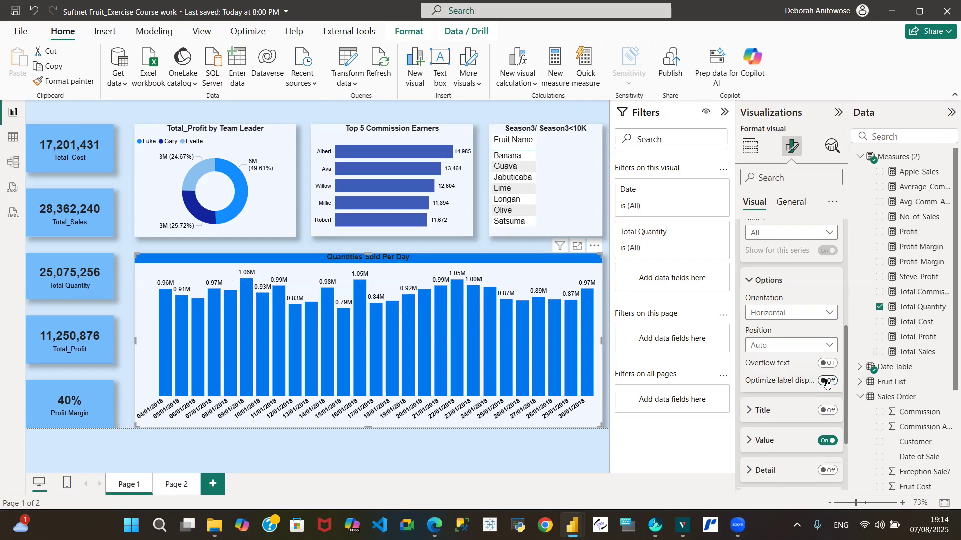
Step: Try showing the data labels' title and hiding their value, restoring each setting
{"action": "left_click", "coordinate": [828, 411]}
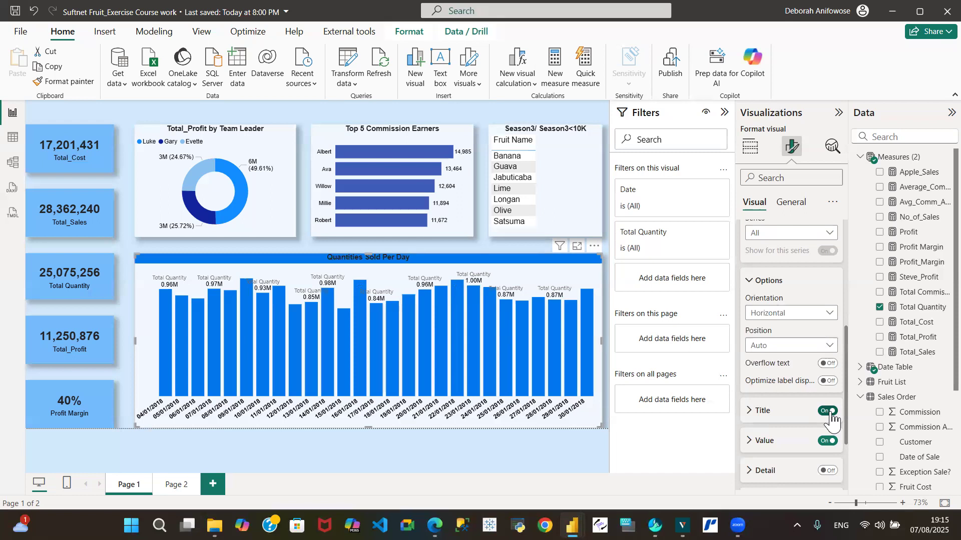
{"action": "left_click", "coordinate": [828, 411]}
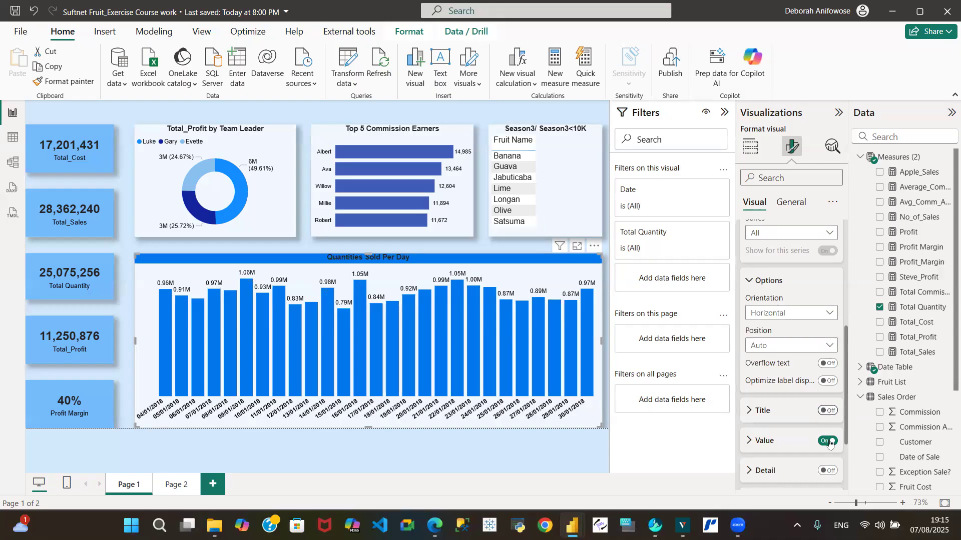
{"action": "left_click", "coordinate": [827, 442]}
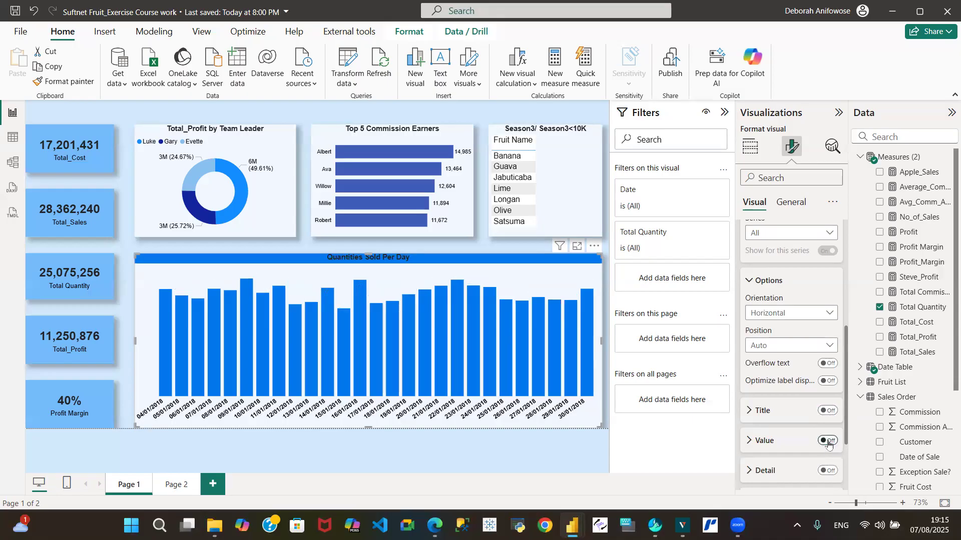
{"action": "left_click", "coordinate": [828, 442]}
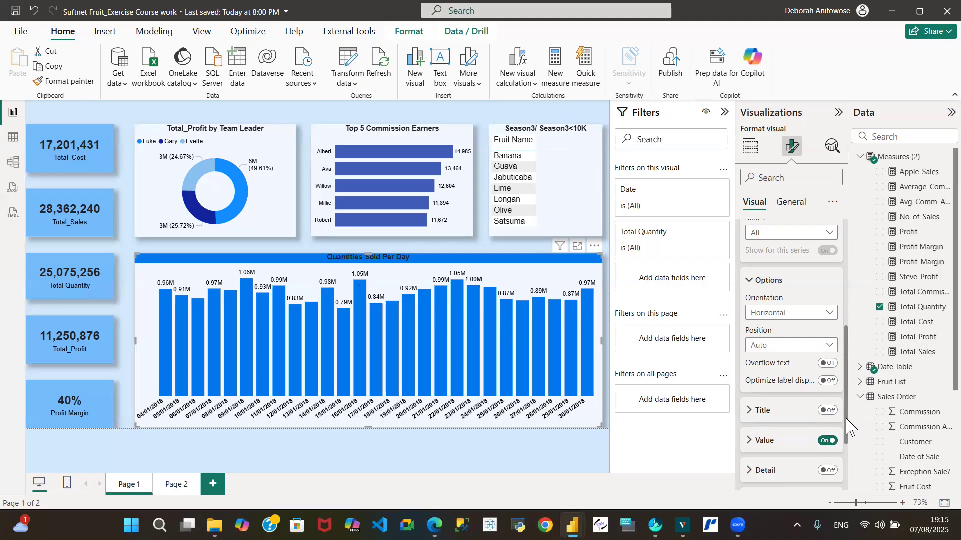
Step: Set the data label value colour to black for the Quantities Sold Per Day chart and review the remaining value options
{"action": "left_click_drag", "start_coordinate": [847, 426], "coordinate": [847, 471]}
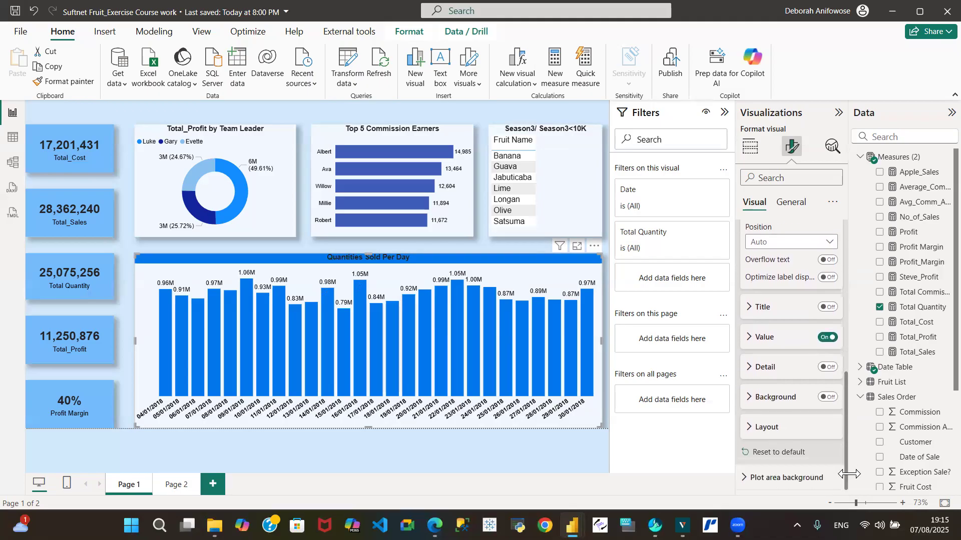
{"action": "left_click", "coordinate": [747, 341]}
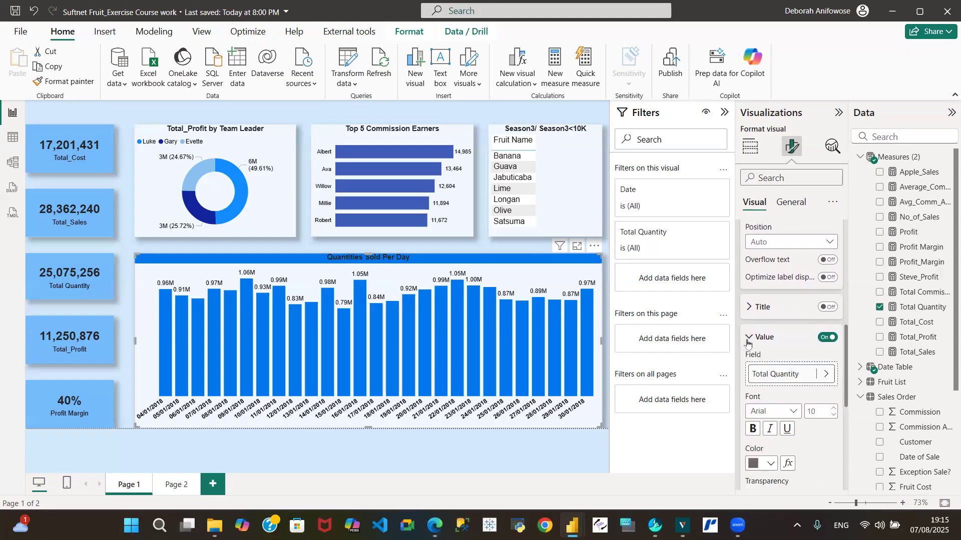
{"action": "left_click", "coordinate": [772, 464]}
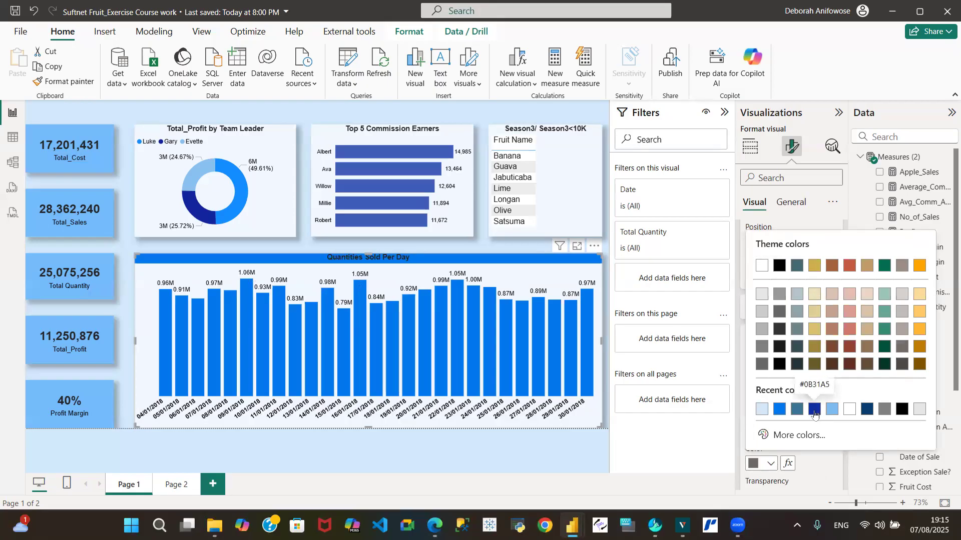
{"action": "left_click", "coordinate": [902, 410]}
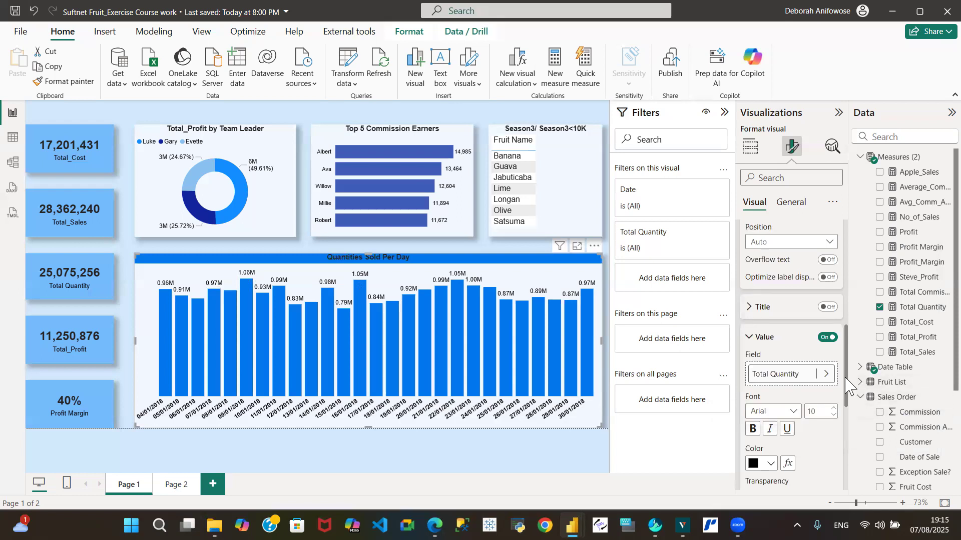
{"action": "scroll", "coordinate": [845, 390], "scroll_direction": "down", "scroll_amount": 5}
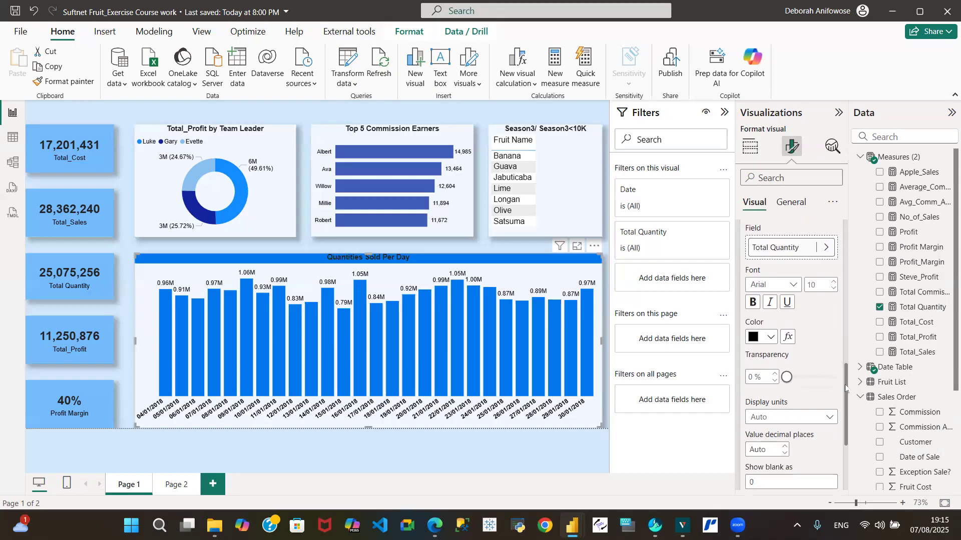
{"action": "left_click_drag", "start_coordinate": [845, 388], "coordinate": [852, 298]}
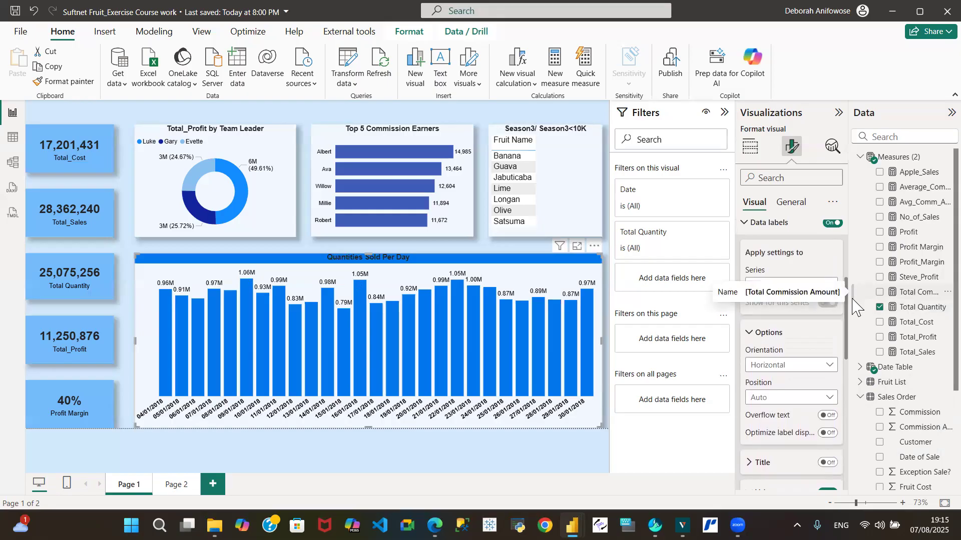
Step: Try None and Millions as the display units of the Quantities Sold Per Day data labels, then restore Auto
{"action": "left_click_drag", "start_coordinate": [852, 305], "coordinate": [898, 435]}
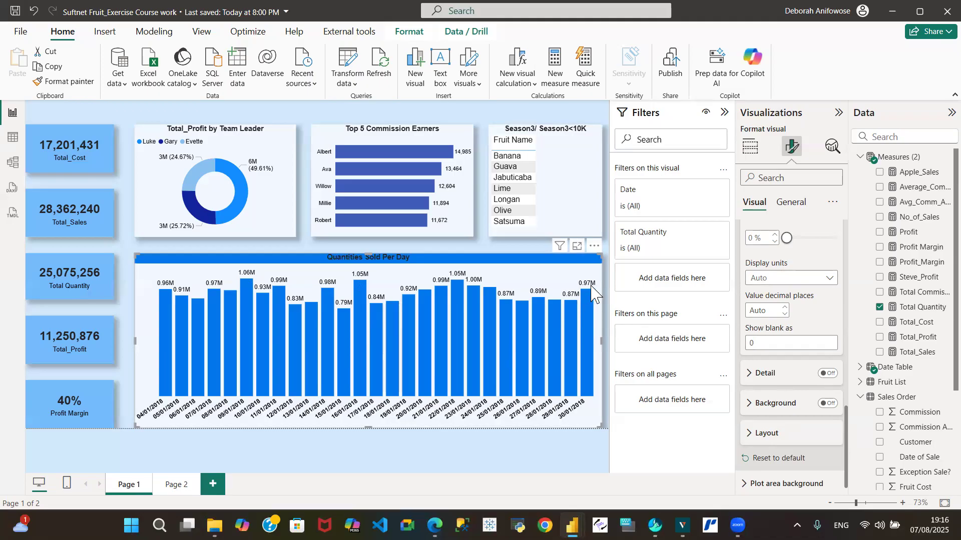
{"action": "left_click", "coordinate": [831, 278]}
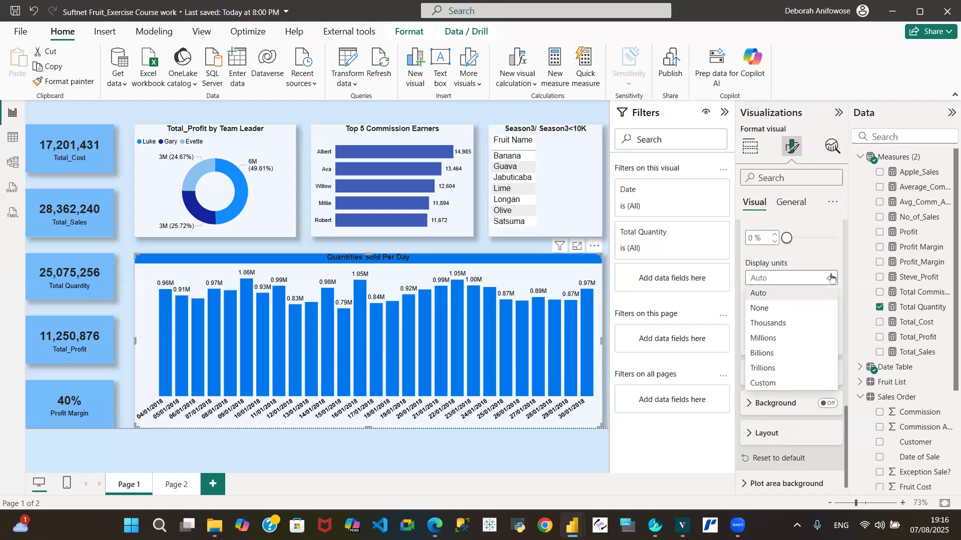
{"action": "left_click", "coordinate": [779, 313]}
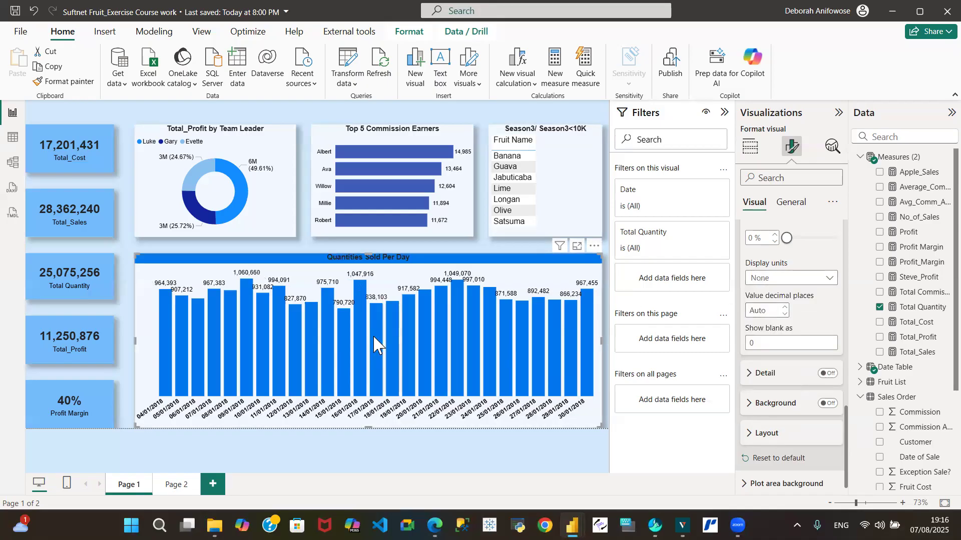
{"action": "mouse_move", "coordinate": [172, 331]}
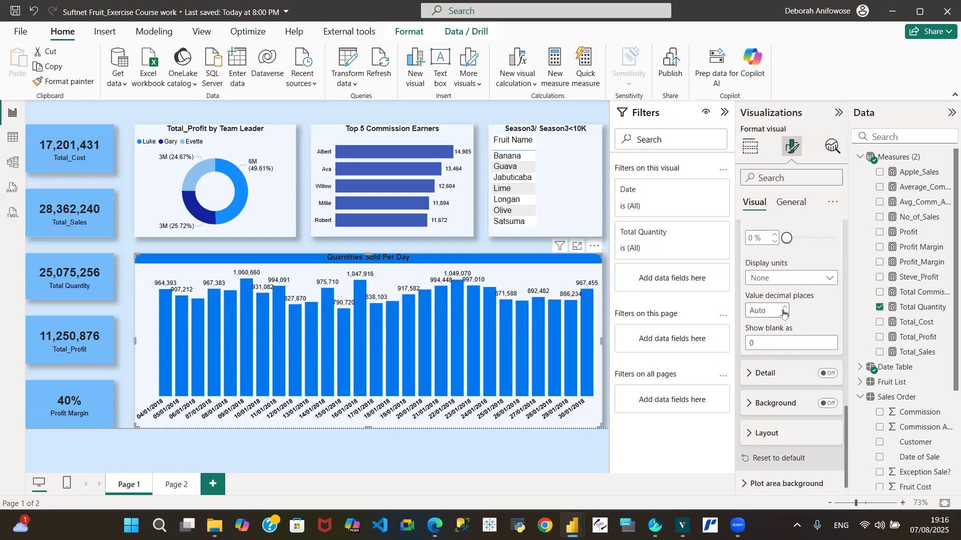
{"action": "left_click", "coordinate": [829, 276]}
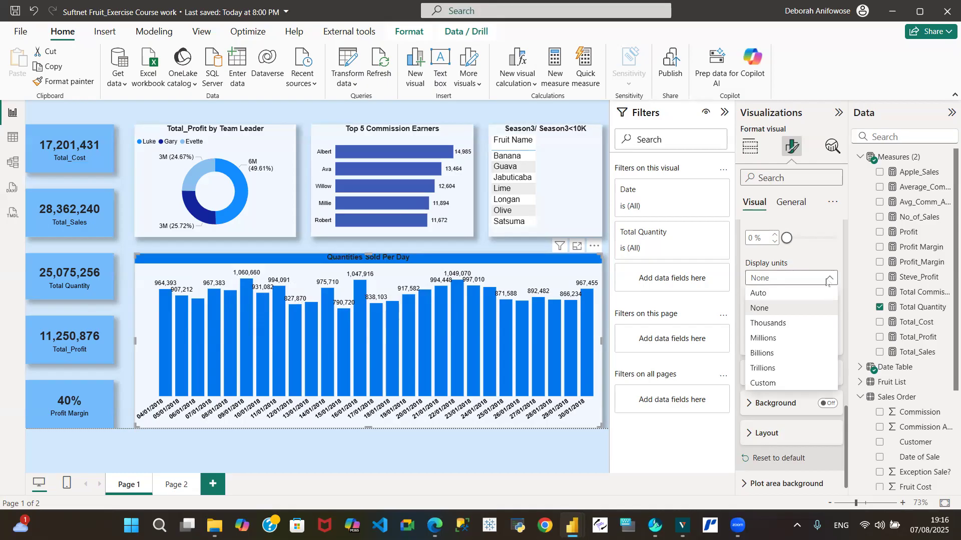
{"action": "left_click", "coordinate": [784, 340]}
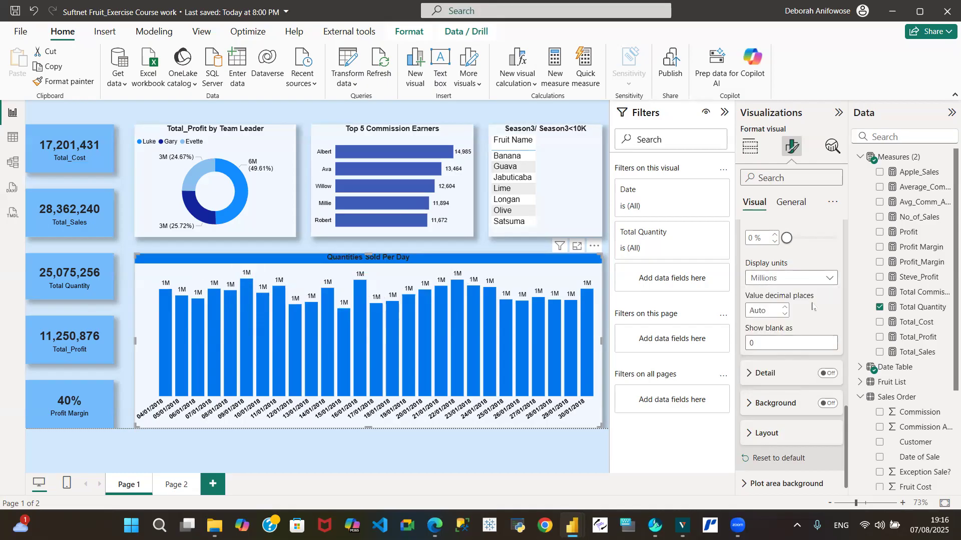
{"action": "left_click", "coordinate": [826, 280]}
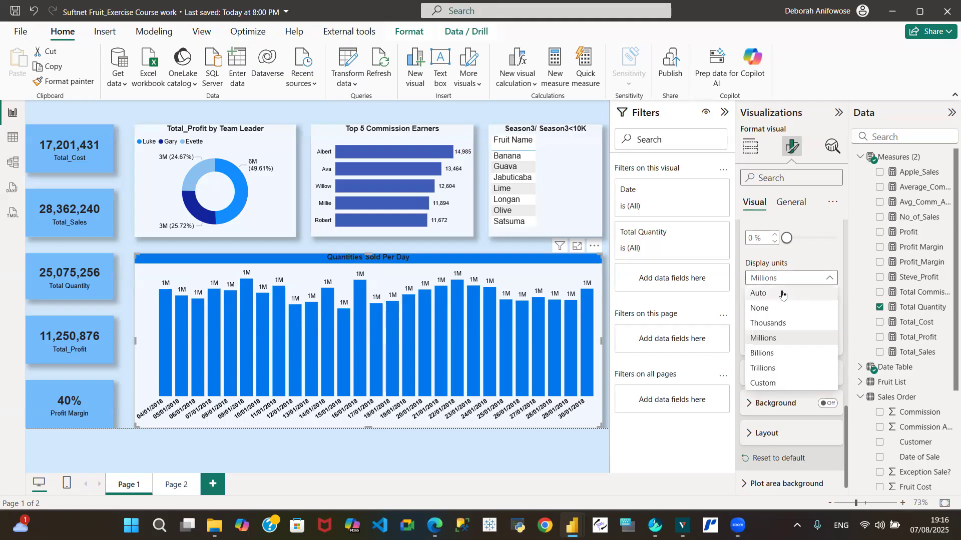
{"action": "left_click", "coordinate": [782, 294]}
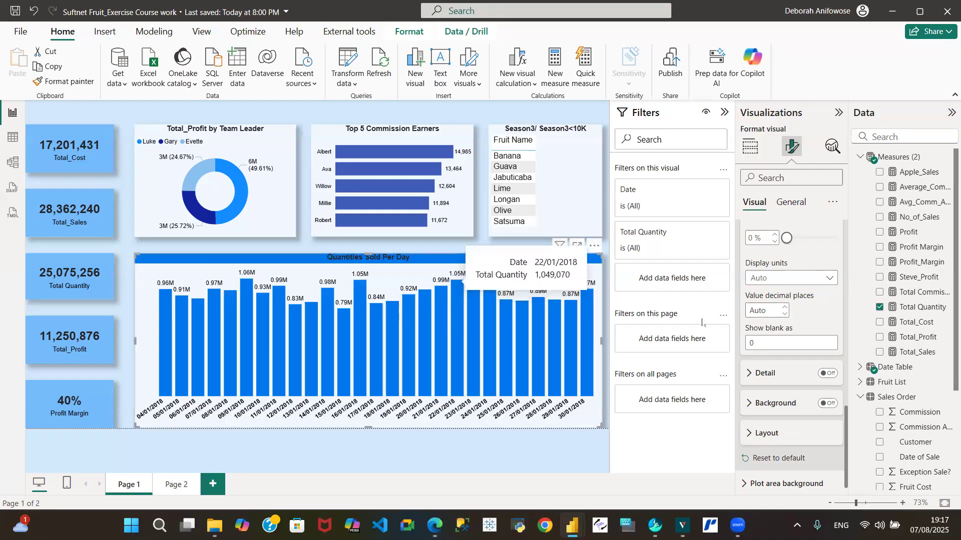
Step: Set the value decimal places of the Quantities Sold Per Day data labels to 2
{"action": "left_click", "coordinate": [785, 316]}
{"action": "mouse_move", "coordinate": [543, 333]}
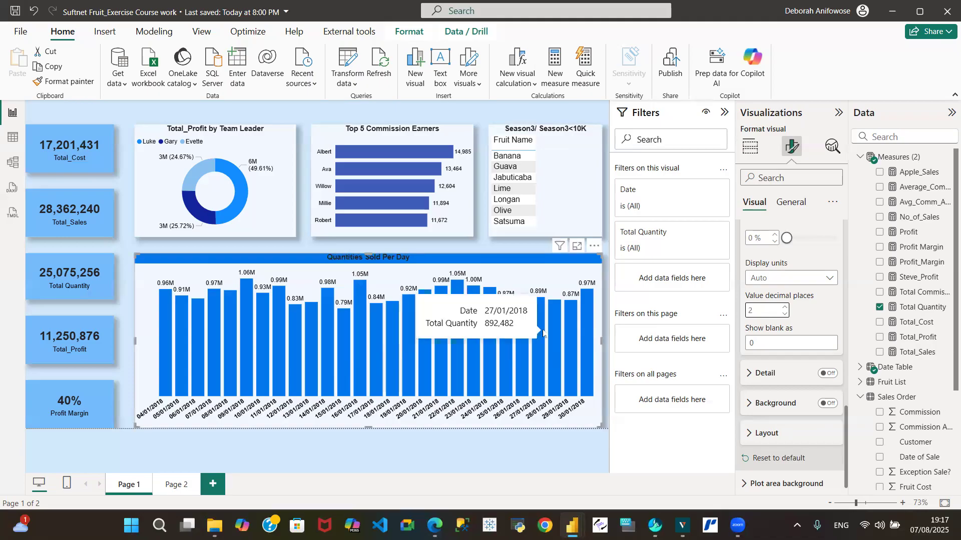
Step: Enable the data labels' detail setting to review its options, then switch it off again
{"action": "left_click", "coordinate": [831, 375]}
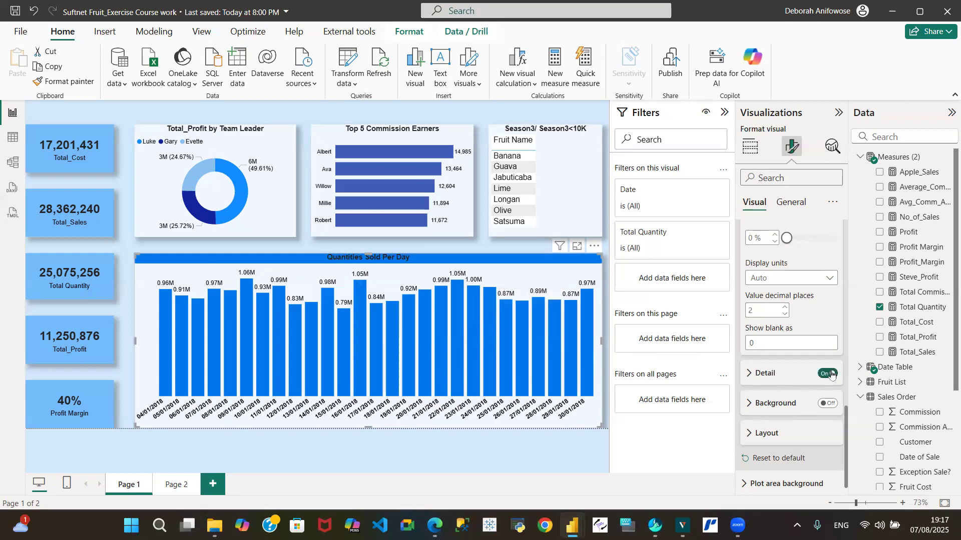
{"action": "left_click", "coordinate": [747, 379]}
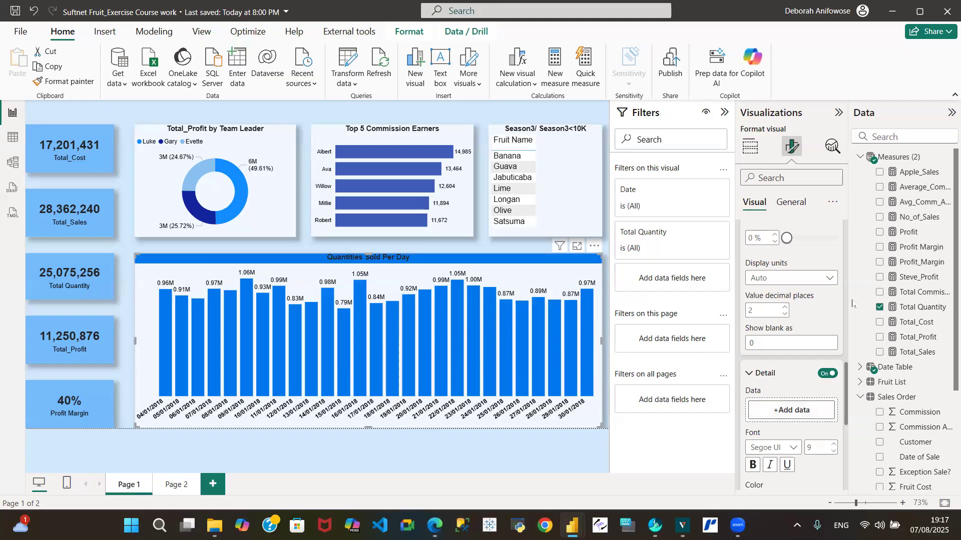
{"action": "left_click", "coordinate": [824, 375]}
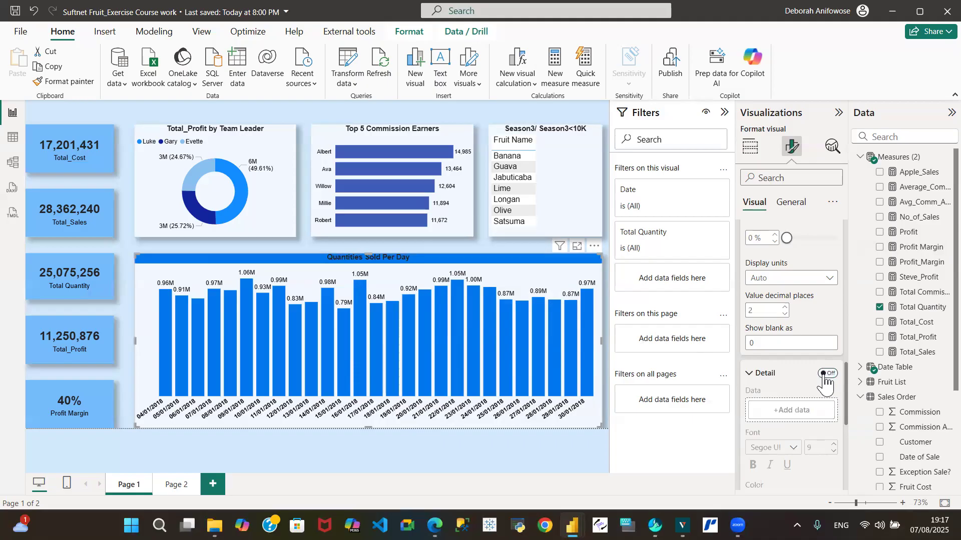
{"action": "left_click", "coordinate": [754, 376]}
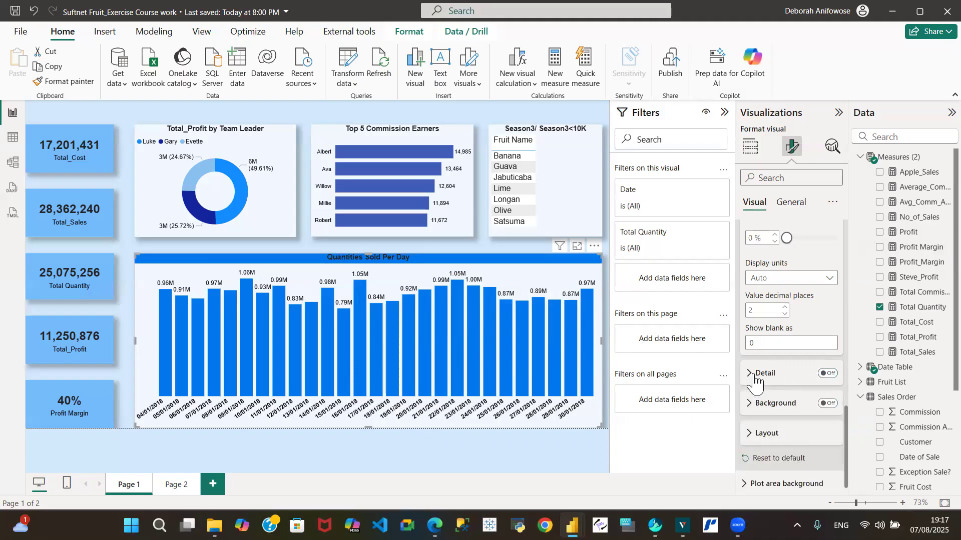
Step: Turn on the data labels' background and try bright blue, light blue and dark blue as its colour
{"action": "left_click", "coordinate": [828, 404]}
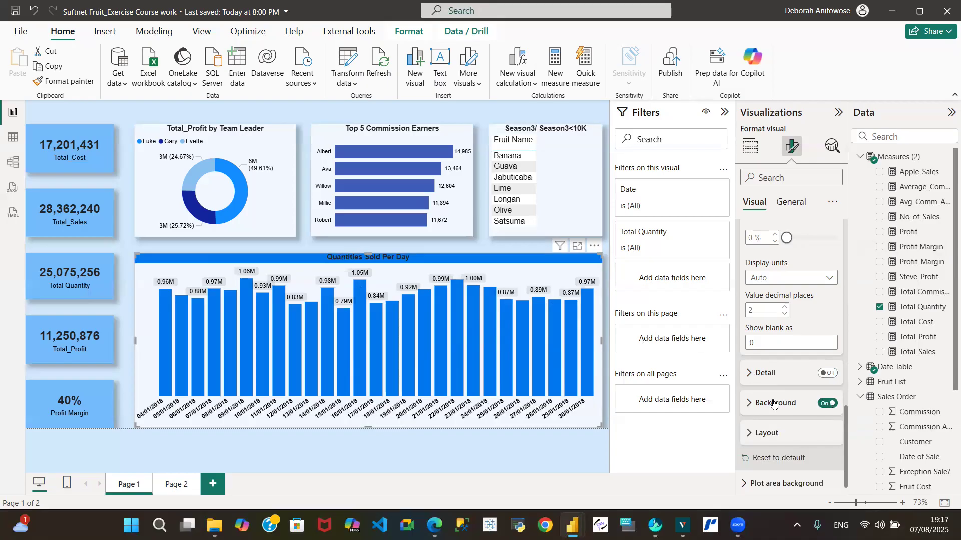
{"action": "left_click", "coordinate": [749, 406]}
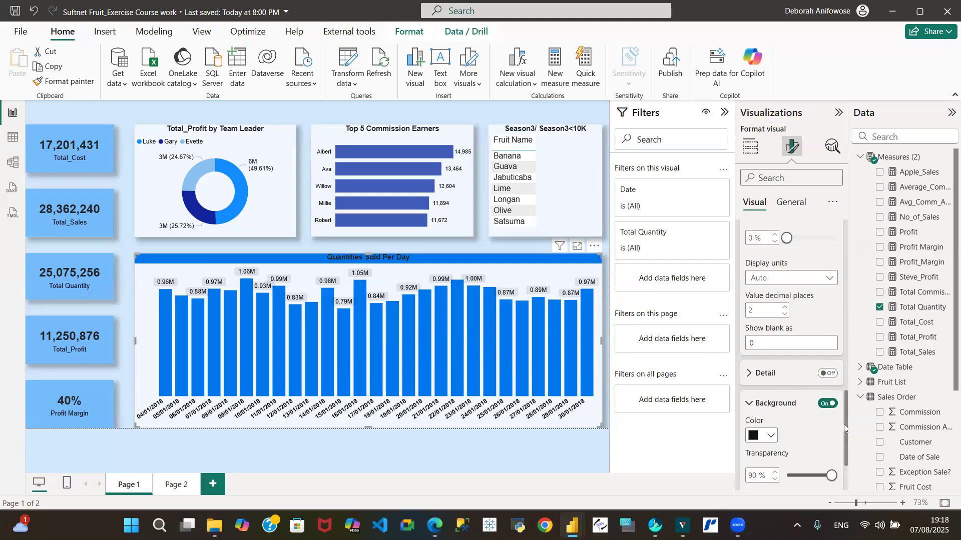
{"action": "left_click_drag", "start_coordinate": [844, 428], "coordinate": [849, 450]}
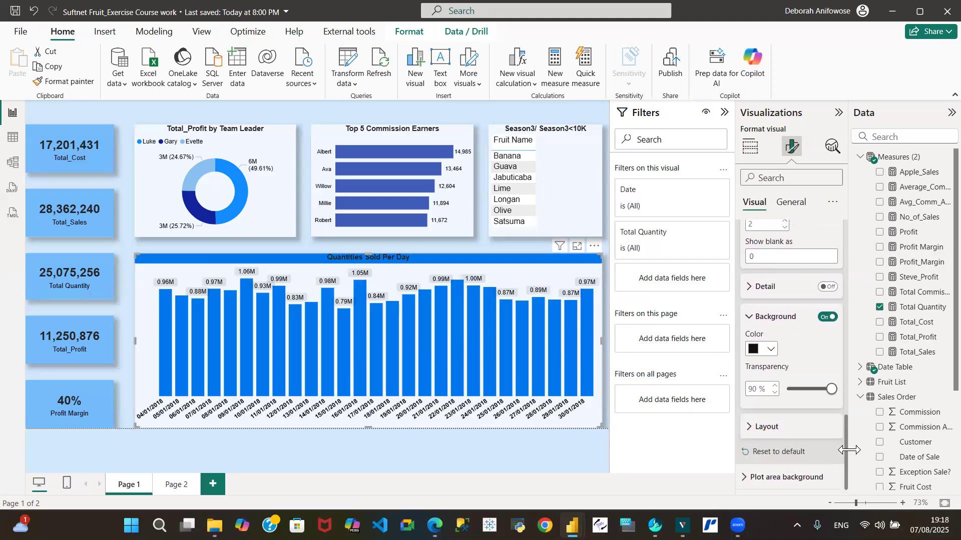
{"action": "left_click", "coordinate": [771, 350]}
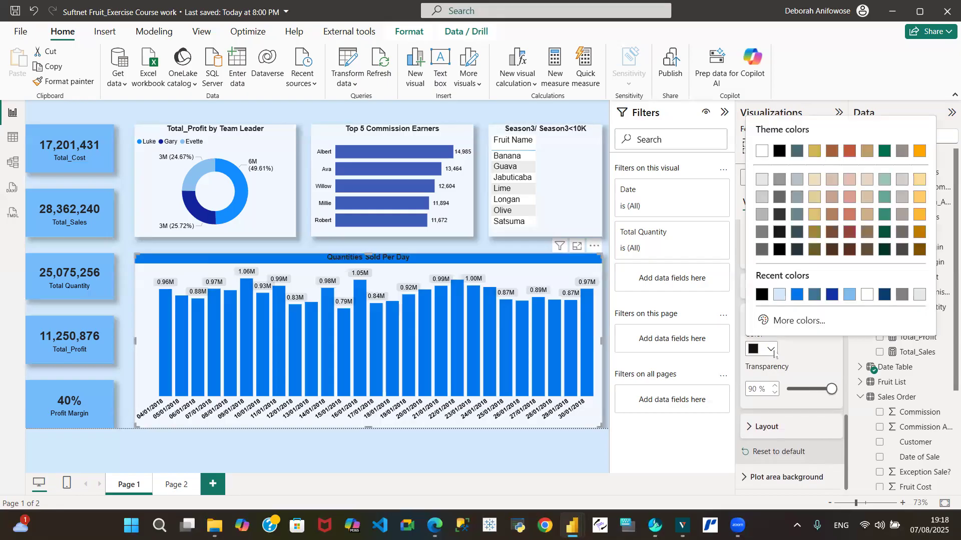
{"action": "left_click", "coordinate": [798, 297]}
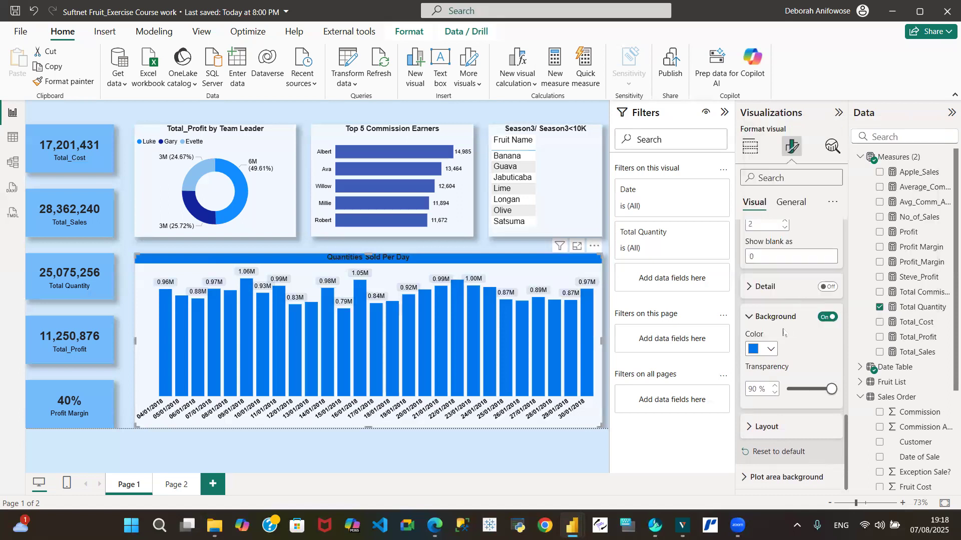
{"action": "left_click", "coordinate": [773, 351]}
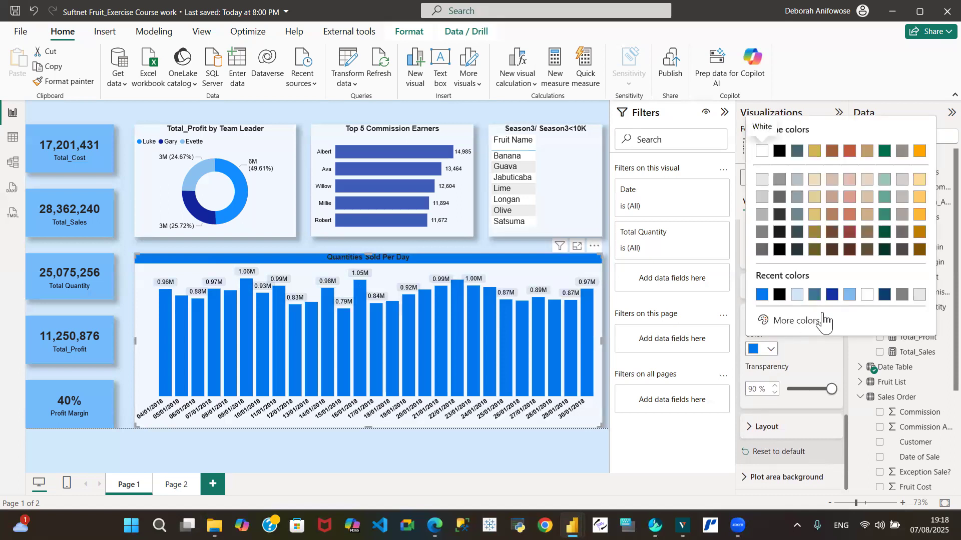
{"action": "left_click", "coordinate": [849, 295]}
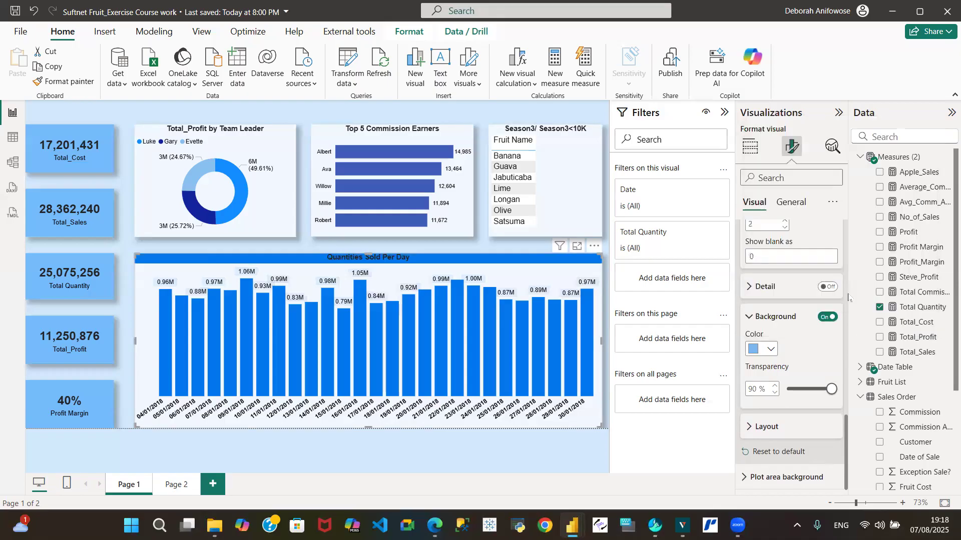
{"action": "left_click", "coordinate": [766, 350]}
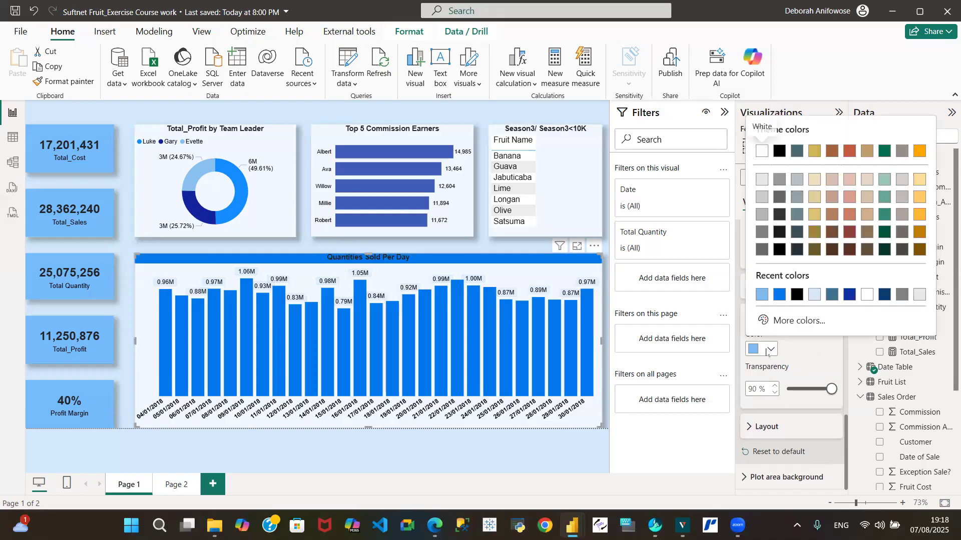
{"action": "left_click", "coordinate": [849, 297]}
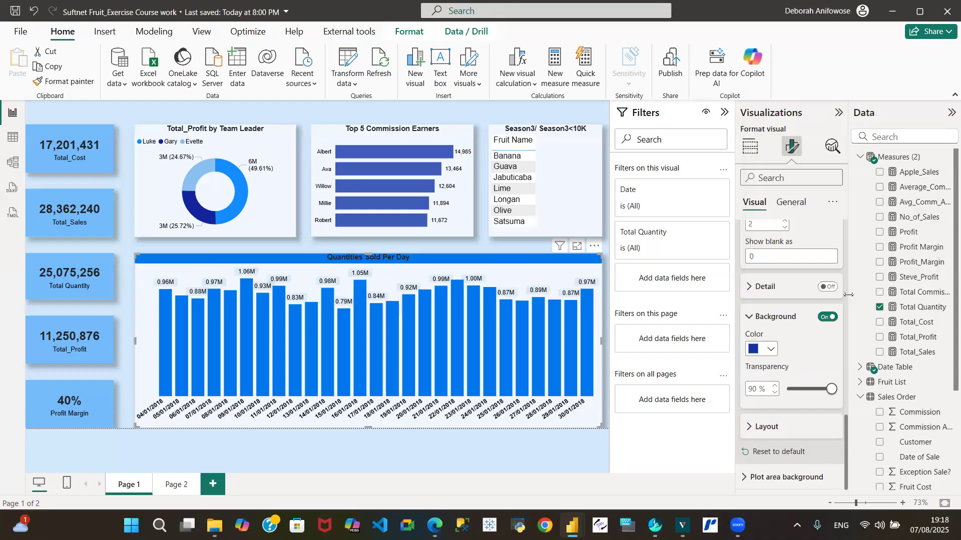
Step: Try the label background at 8% transparency in light blue and white, then turn the background off
{"action": "left_click", "coordinate": [790, 390]}
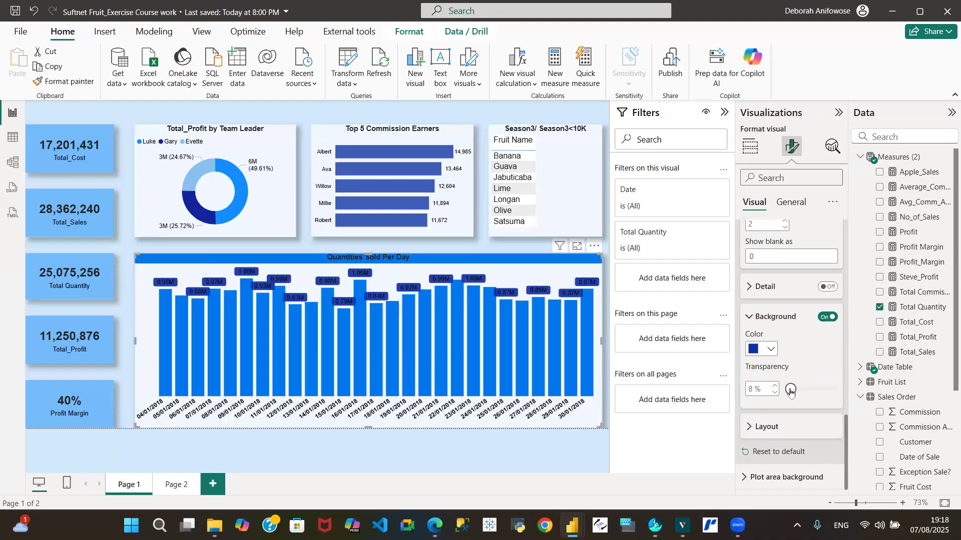
{"action": "left_click", "coordinate": [770, 350]}
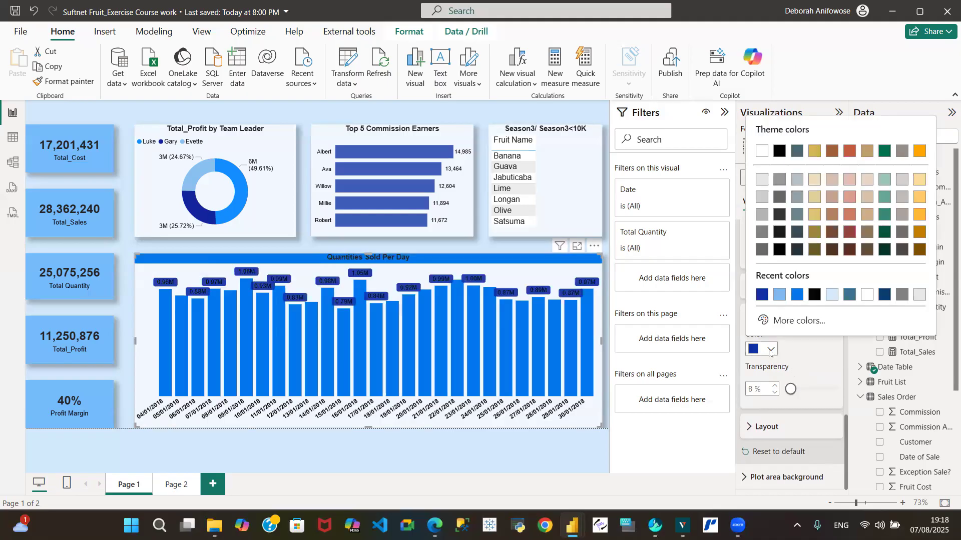
{"action": "left_click", "coordinate": [779, 294]}
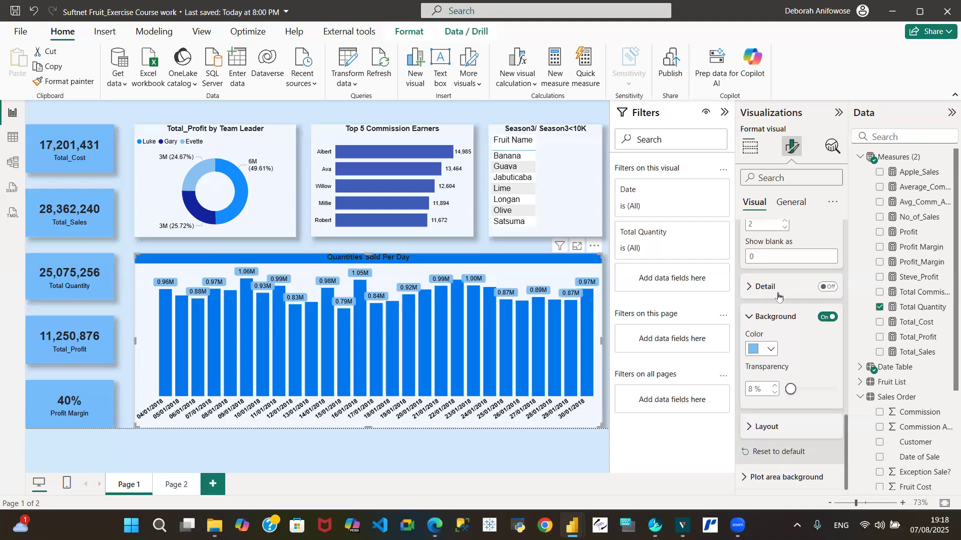
{"action": "left_click", "coordinate": [771, 350]}
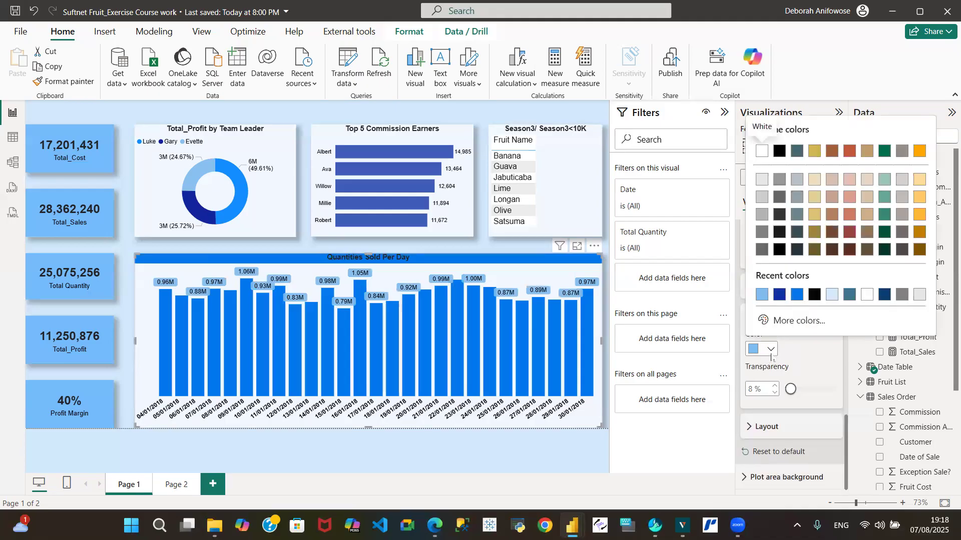
{"action": "left_click", "coordinate": [867, 296]}
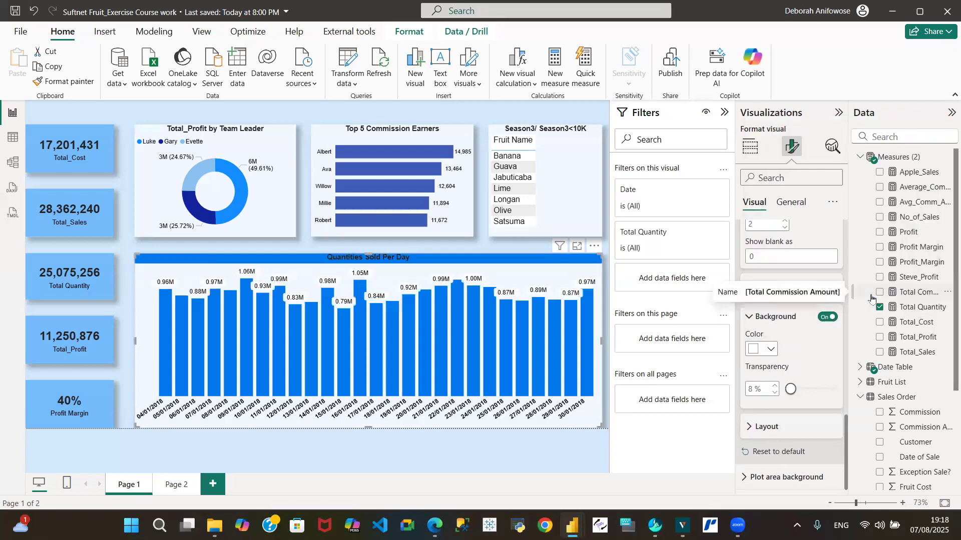
{"action": "left_click", "coordinate": [828, 317]}
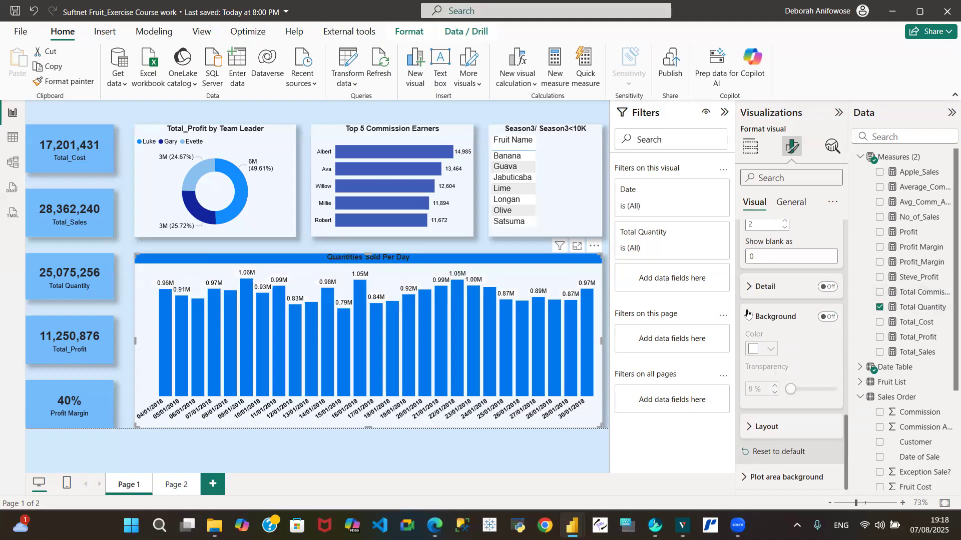
{"action": "scroll", "coordinate": [749, 316], "scroll_direction": "up", "scroll_amount": 2}
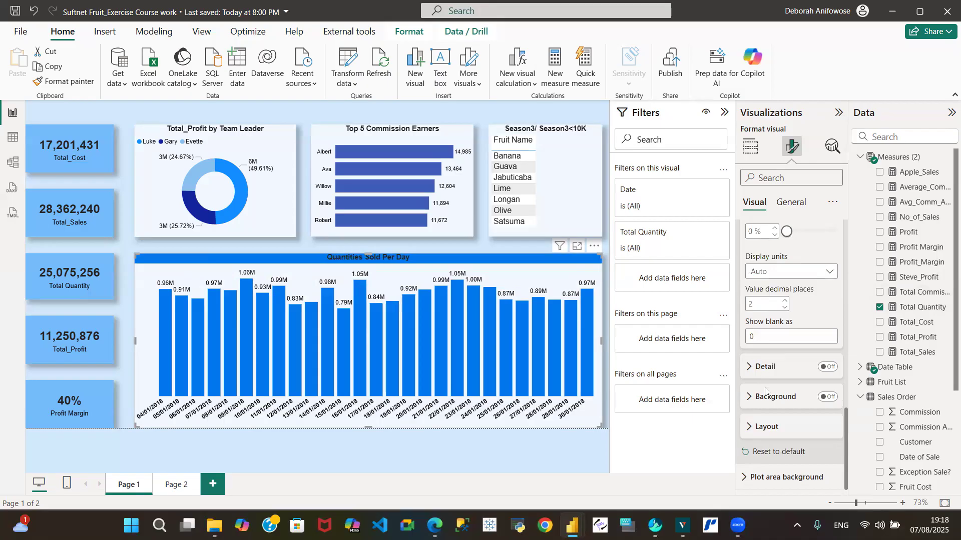
Step: Try the single-line layout for the data labels, restore multi-line, and centre their horizontal alignment
{"action": "left_click", "coordinate": [749, 427]}
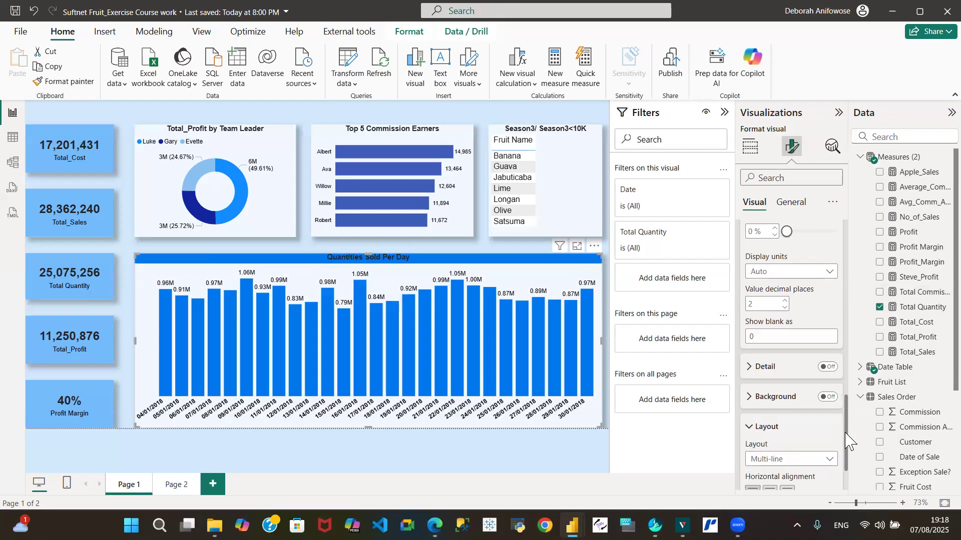
{"action": "left_click_drag", "start_coordinate": [850, 446], "coordinate": [849, 471]}
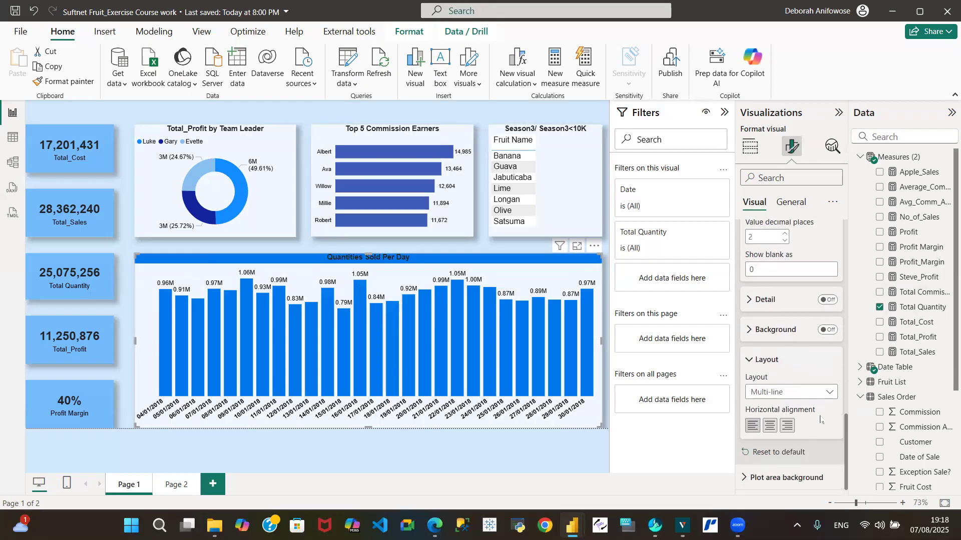
{"action": "left_click", "coordinate": [829, 393]}
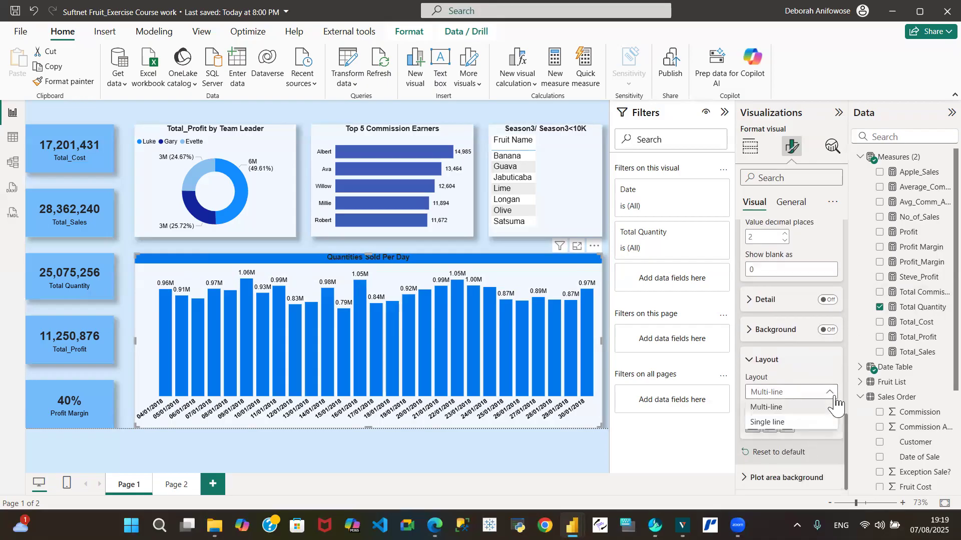
{"action": "left_click", "coordinate": [804, 422]}
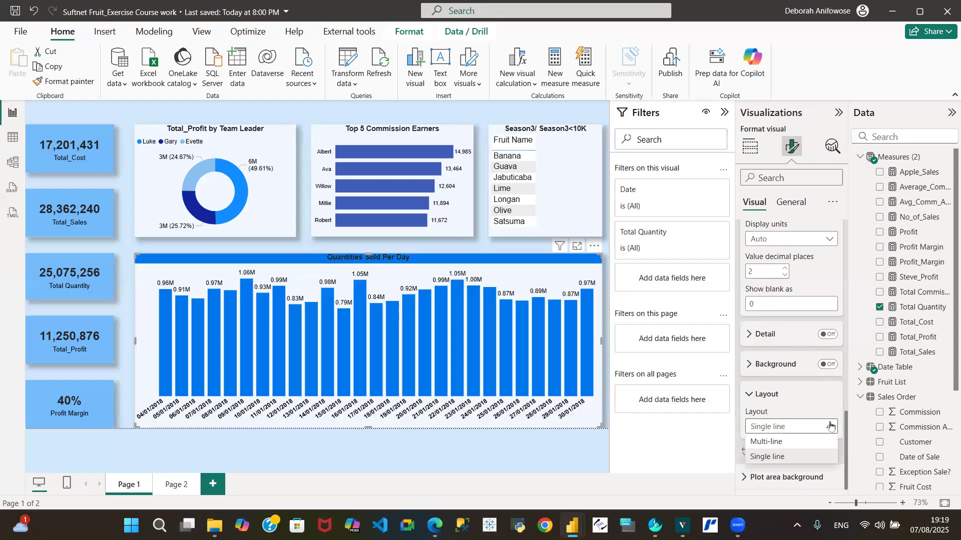
{"action": "left_click", "coordinate": [801, 442]}
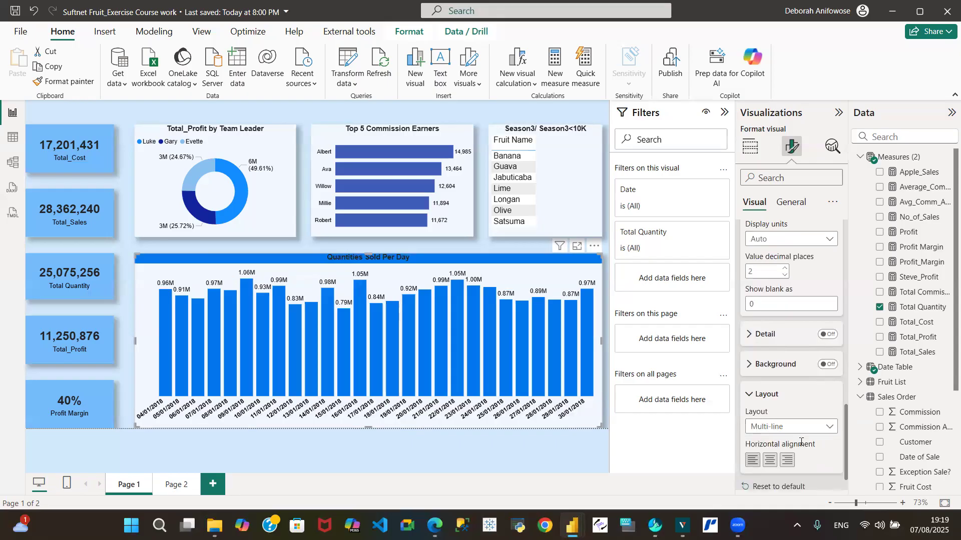
{"action": "left_click", "coordinate": [770, 462]}
{"action": "left_click", "coordinate": [750, 399]}
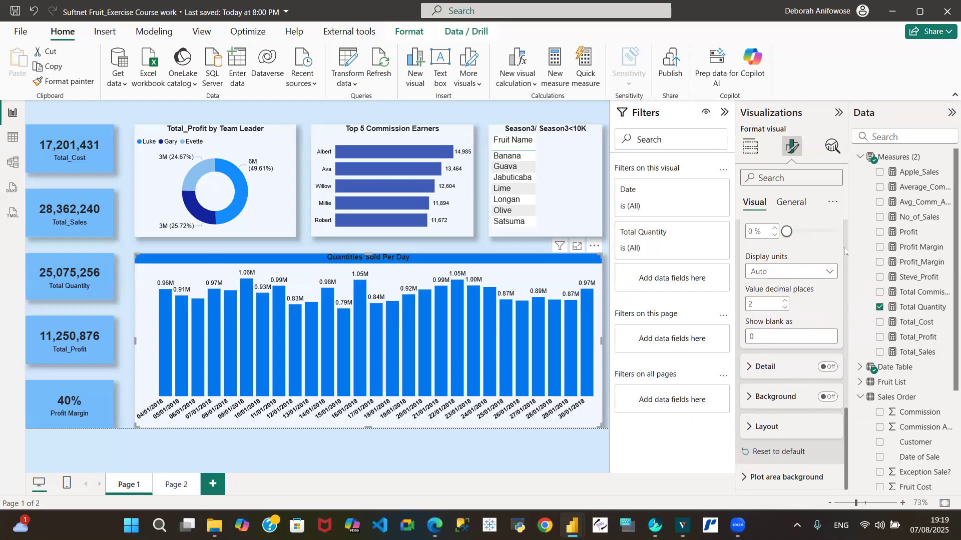
Step: Insert a text box on Page 1 and shape it into a thin banner above the cards and charts, spanning the report
{"action": "scroll", "coordinate": [845, 252], "scroll_direction": "up", "scroll_amount": 10}
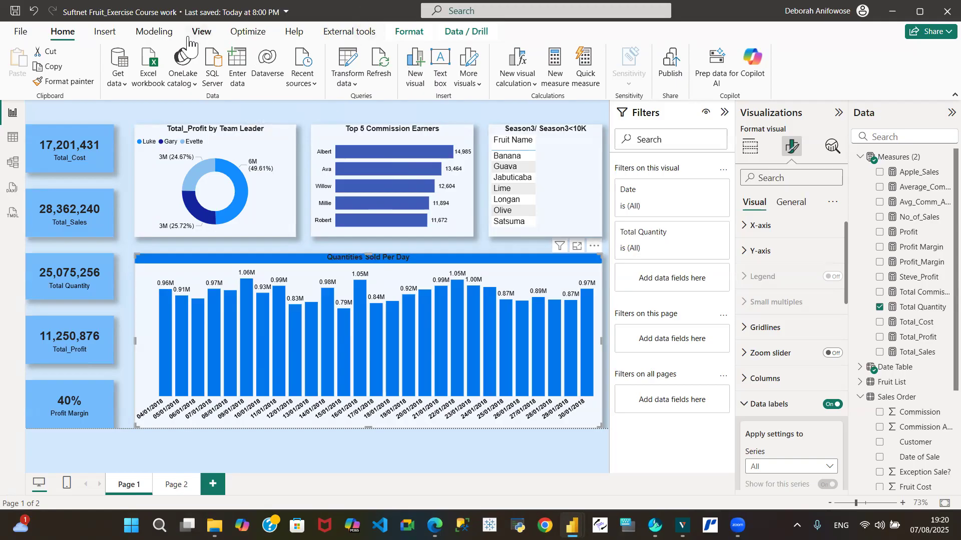
{"action": "left_click", "coordinate": [111, 34]}
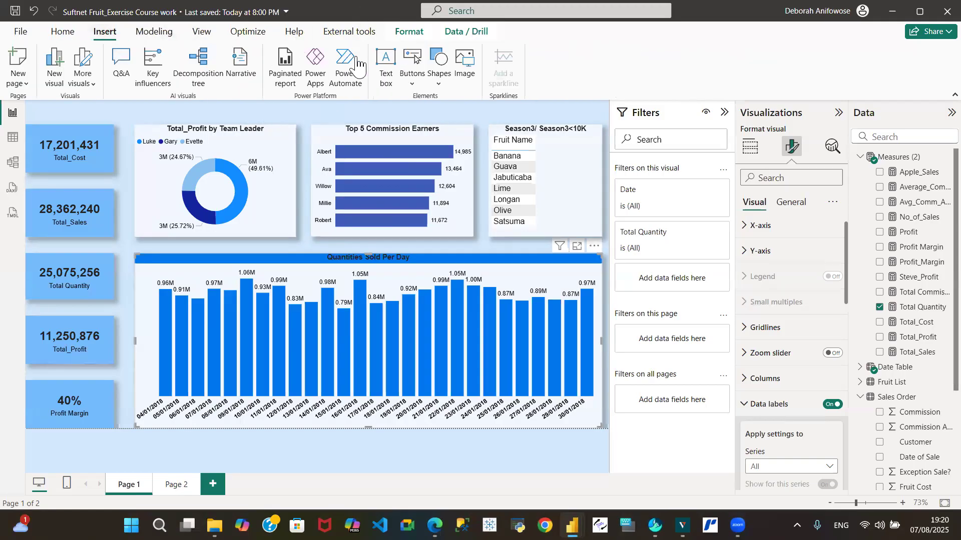
{"action": "left_click", "coordinate": [388, 67]}
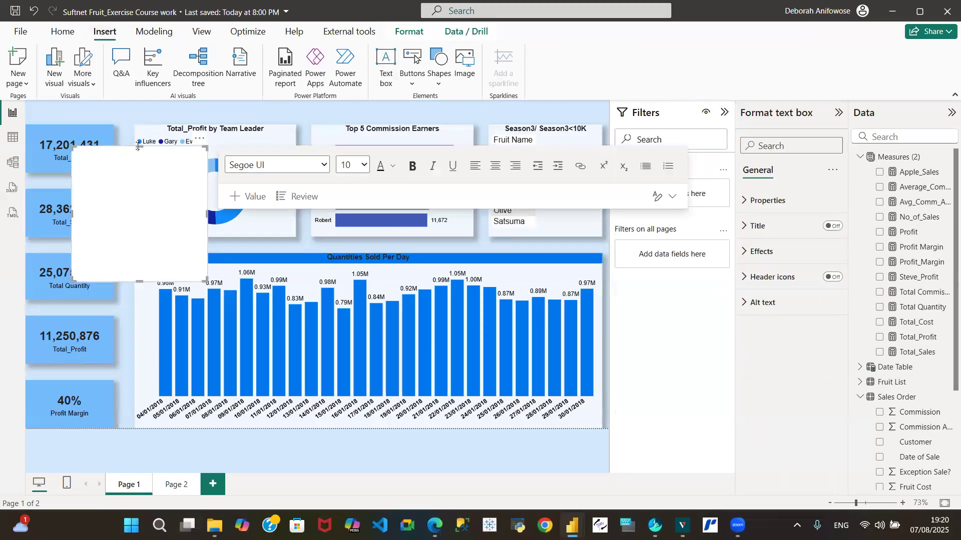
{"action": "left_click_drag", "start_coordinate": [138, 146], "coordinate": [135, 102]}
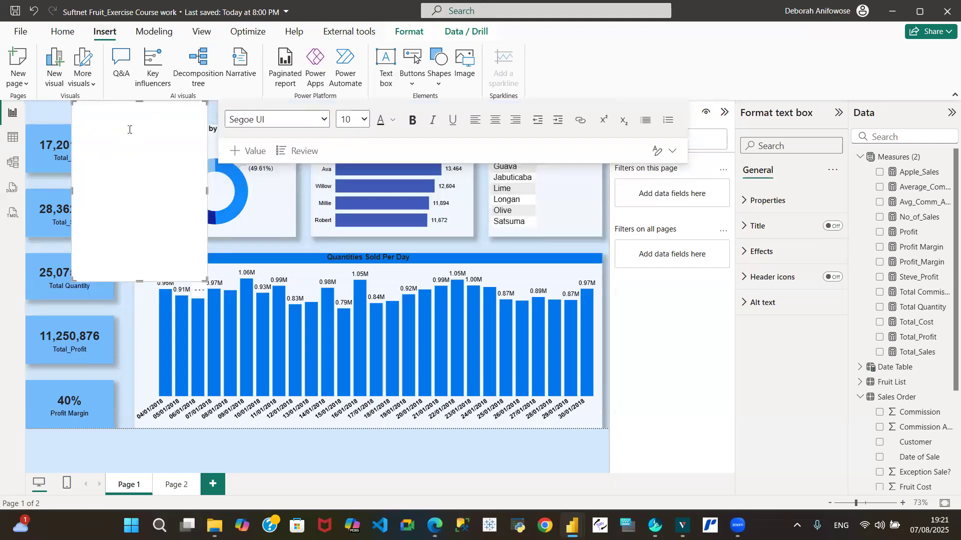
{"action": "left_click_drag", "start_coordinate": [140, 281], "coordinate": [133, 119]}
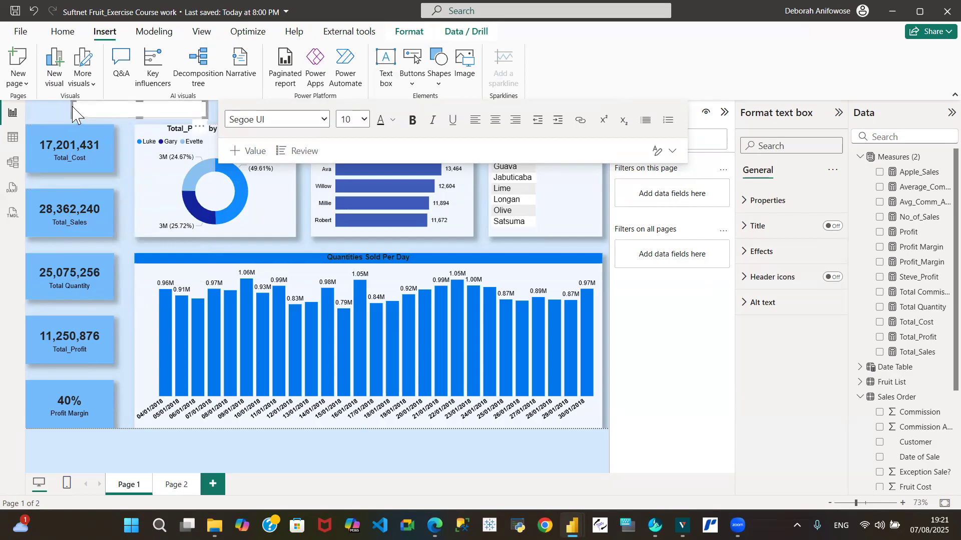
{"action": "left_click_drag", "start_coordinate": [70, 106], "coordinate": [26, 107]}
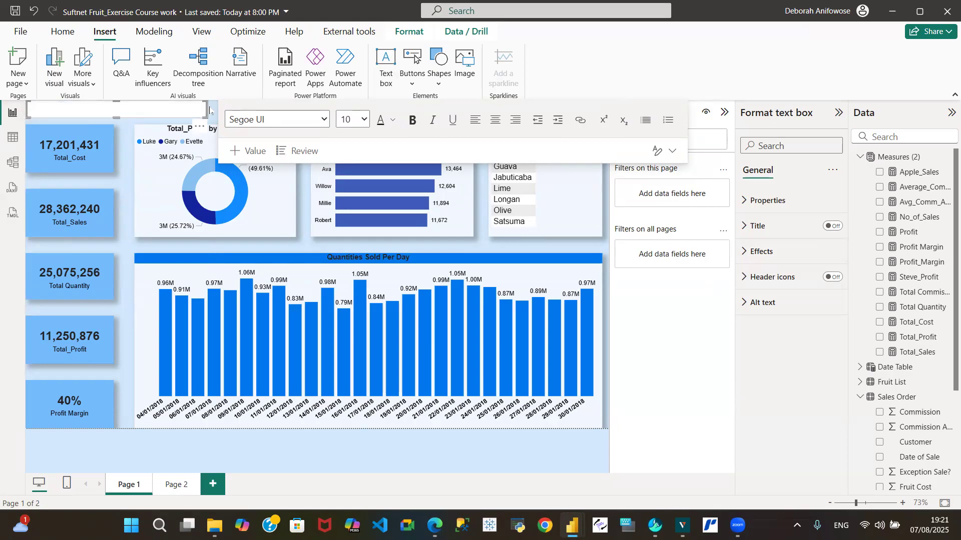
{"action": "left_click_drag", "start_coordinate": [206, 107], "coordinate": [604, 91]}
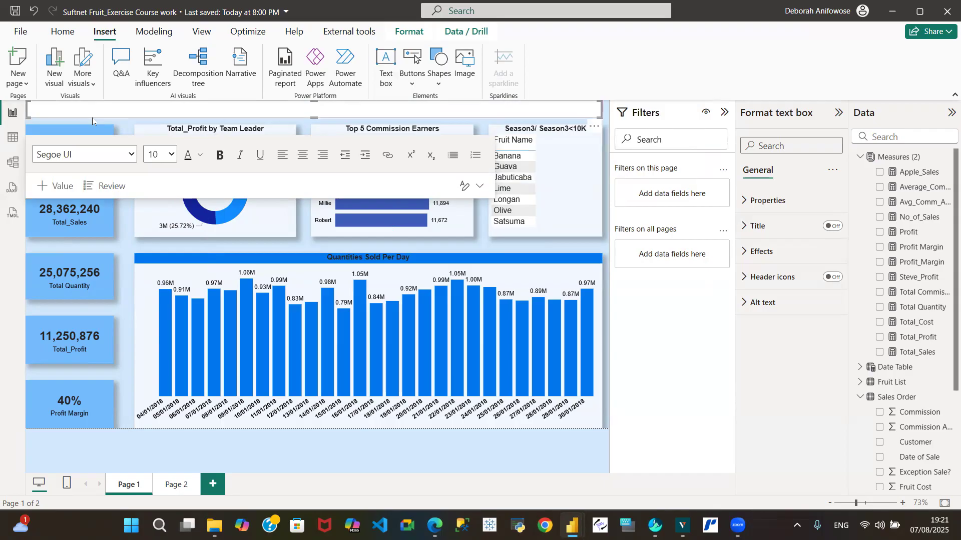
Step: Enter the report title "An Overview of Sales, Profit & Commission Analysis" in the text box
{"action": "left_click", "coordinate": [81, 106]}
{"action": "type", "text": "A"}
{"action": "type", "text": "n Ove"}
{"action": "type", "text": "rv"}
{"action": "type", "text": "iew"}
{"action": "type", "text": " os"}
{"action": "key", "text": "BackSpace"}
{"action": "type", "text": "f"}
{"action": "key", "text": "BackSpace"}
{"action": "key", "text": "BackSpace"}
{"action": "type", "text": "f P"}
{"action": "key", "text": "BackSpace"}
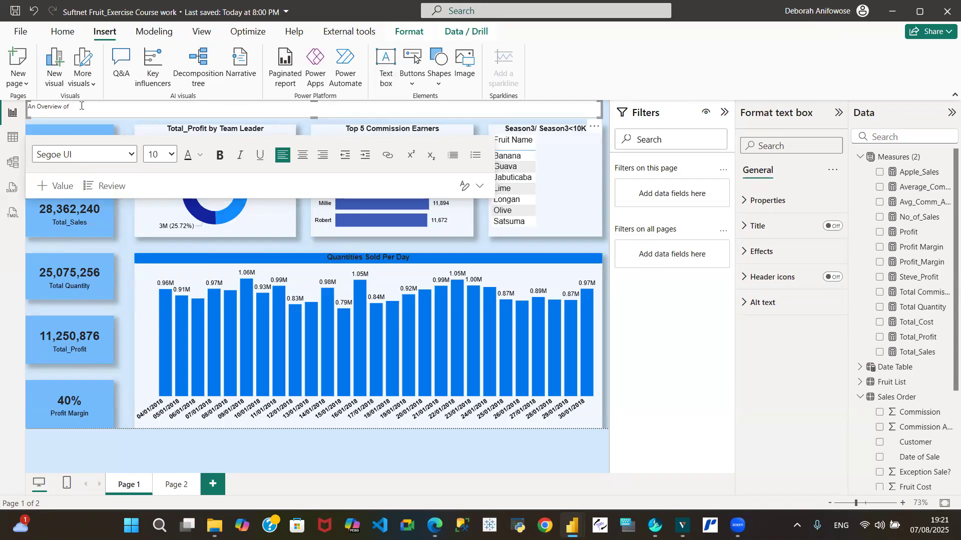
{"action": "type", "text": "Sales, Profit & Commission"}
{"action": "type", "text": "Analysis"}
Step: Set the whole title text to Arial at font size 20
{"action": "left_click_drag", "start_coordinate": [172, 107], "coordinate": [24, 107]}
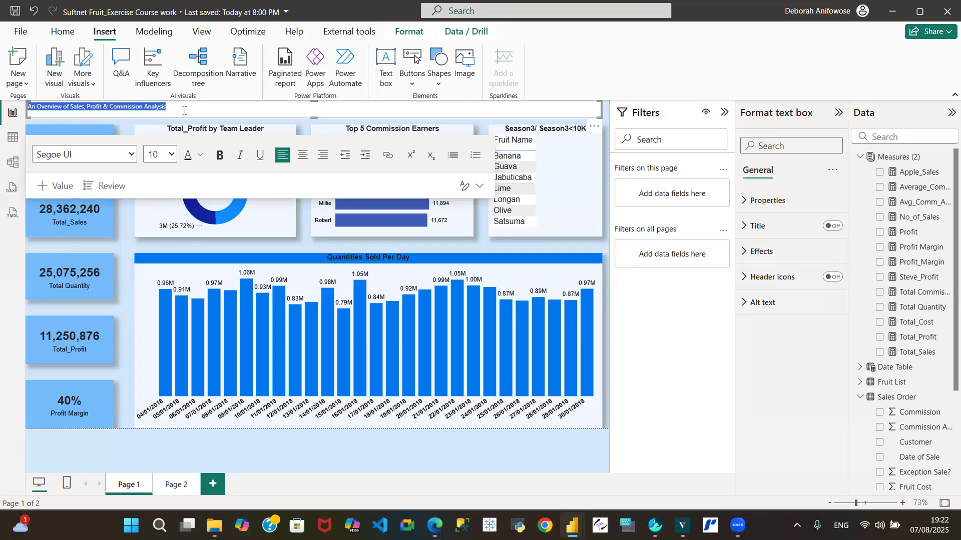
{"action": "left_click", "coordinate": [131, 155]}
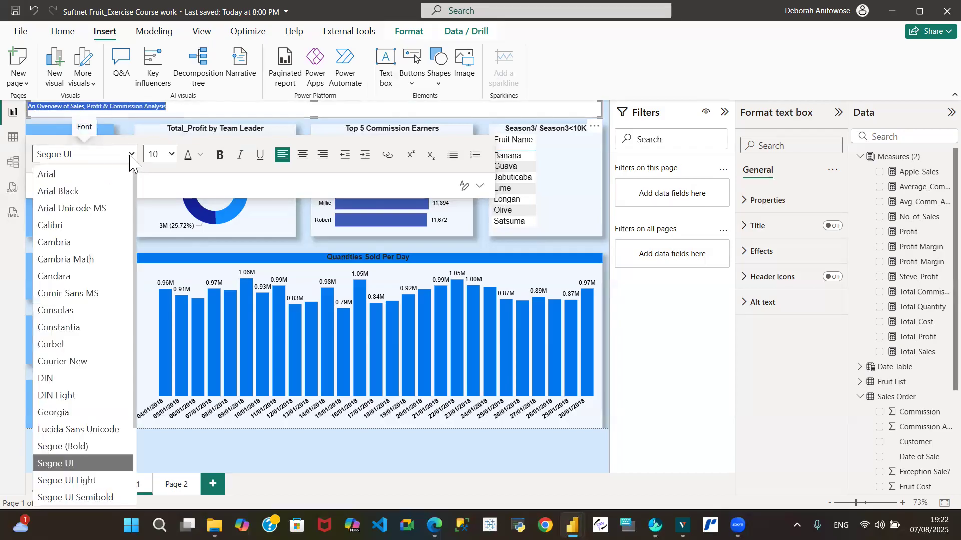
{"action": "left_click", "coordinate": [46, 174]}
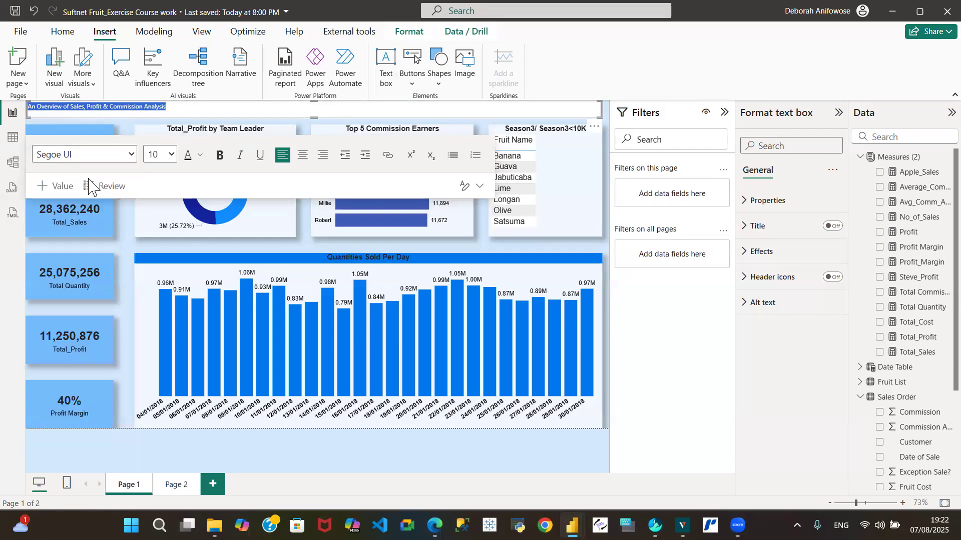
{"action": "left_click", "coordinate": [171, 154]}
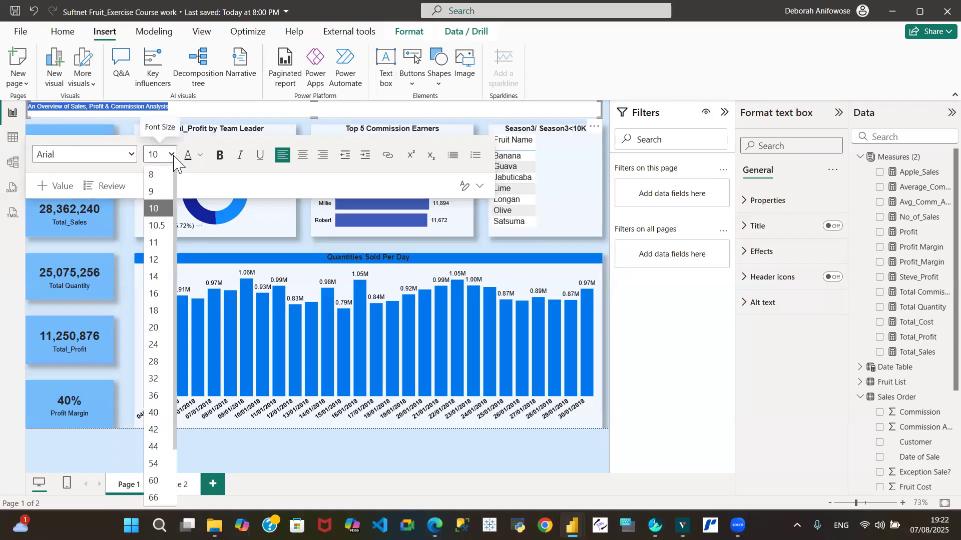
{"action": "left_click", "coordinate": [159, 293]}
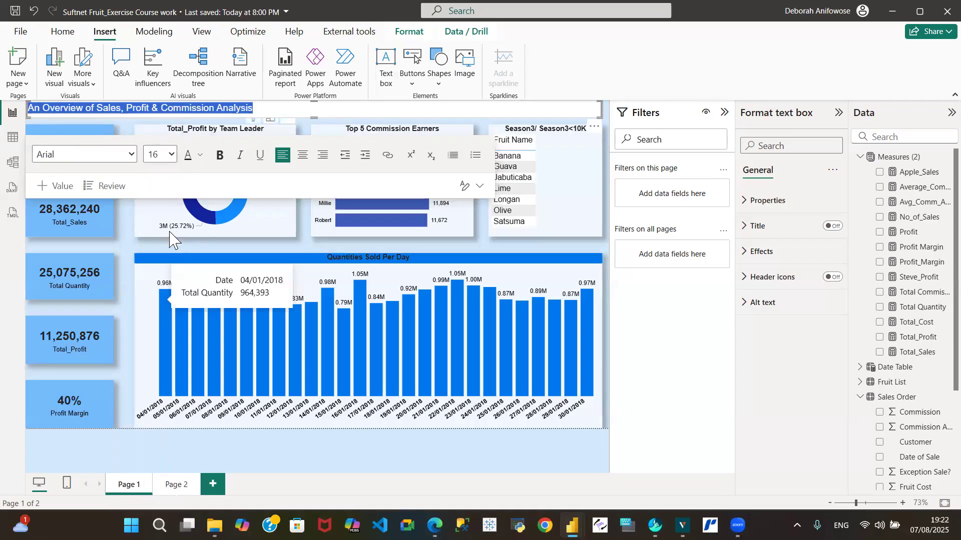
{"action": "left_click", "coordinate": [173, 155]}
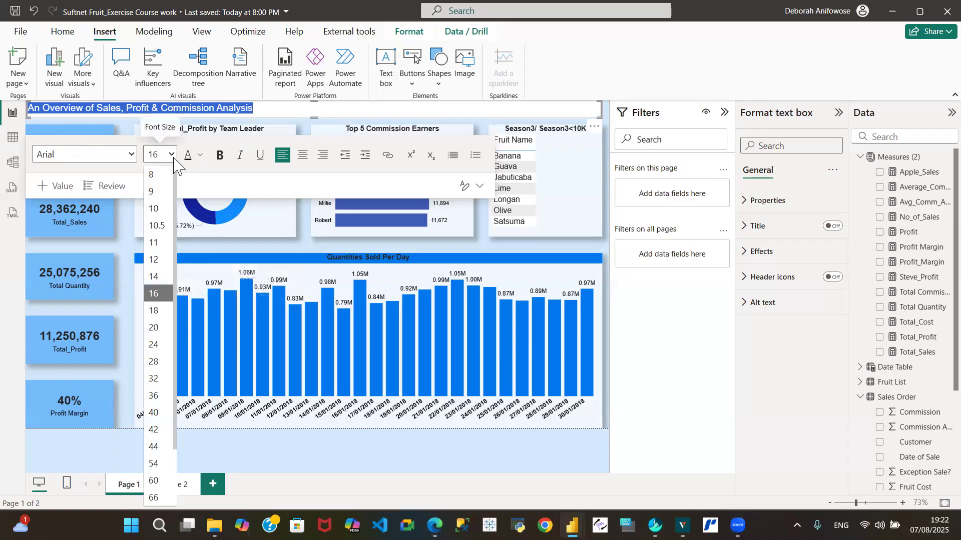
{"action": "left_click", "coordinate": [165, 328]}
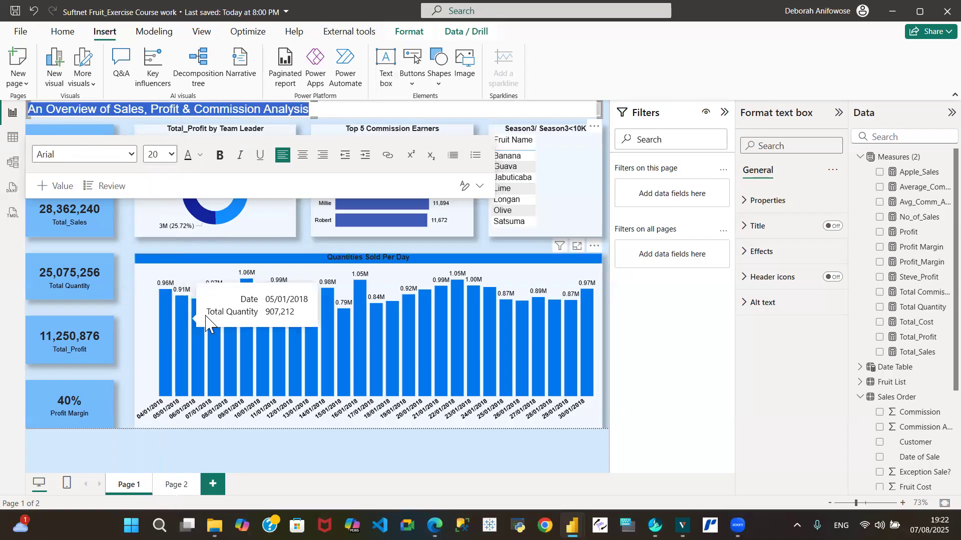
Step: Centre the title text, colour it the recent dark blue and make it bold
{"action": "left_click", "coordinate": [303, 156]}
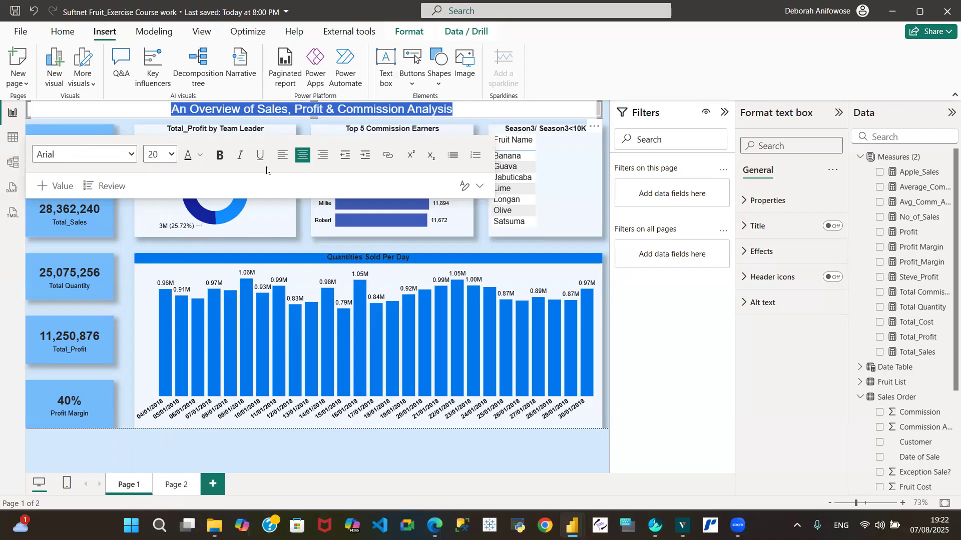
{"action": "left_click", "coordinate": [199, 160]}
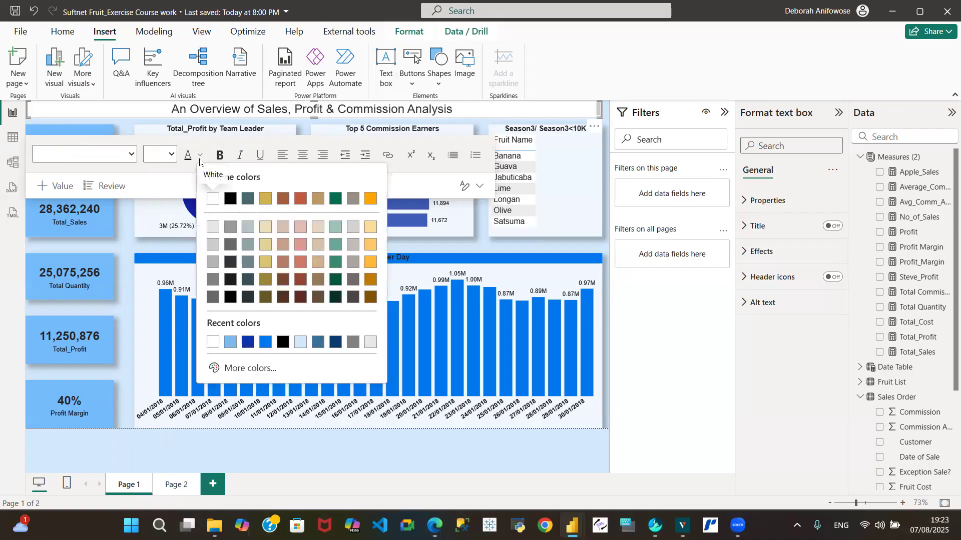
{"action": "left_click", "coordinate": [247, 344]}
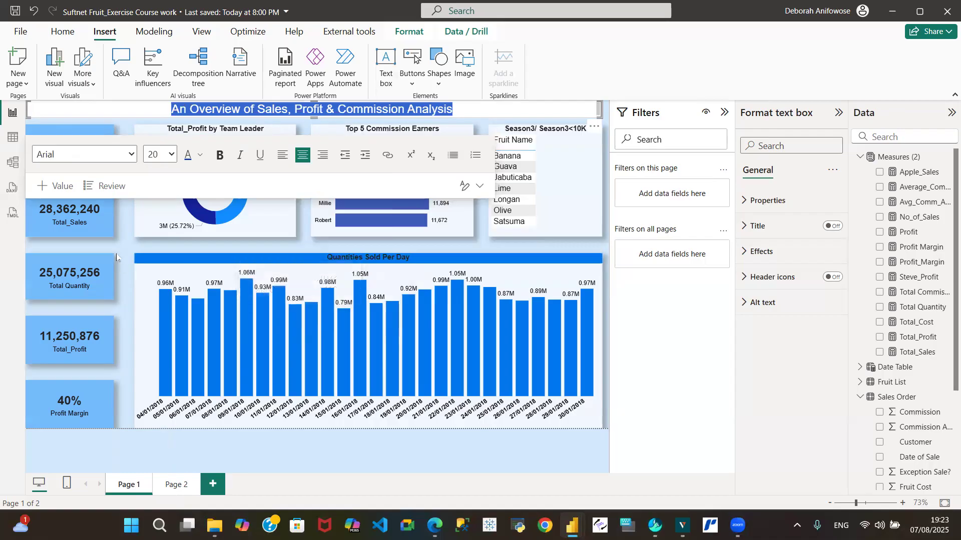
{"action": "left_click", "coordinate": [219, 155]}
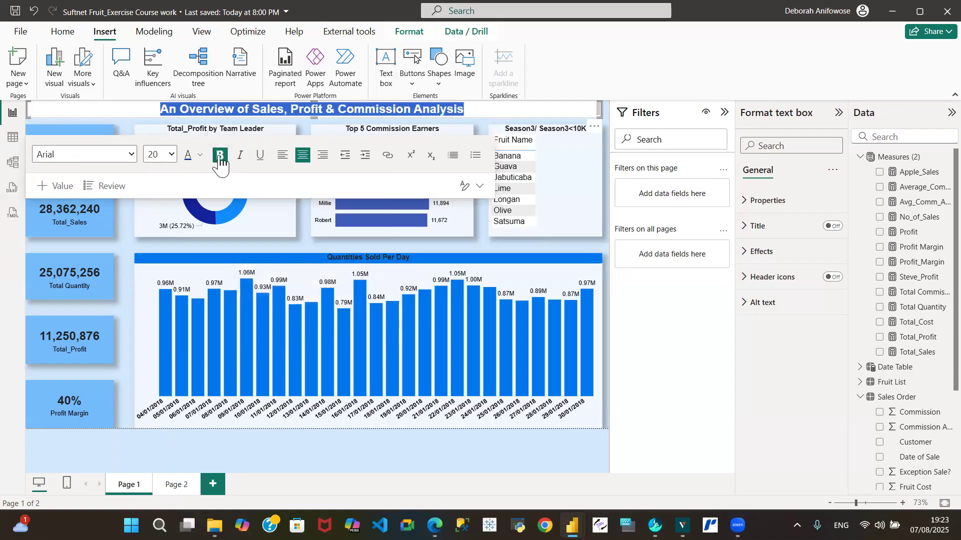
{"action": "left_click", "coordinate": [125, 250]}
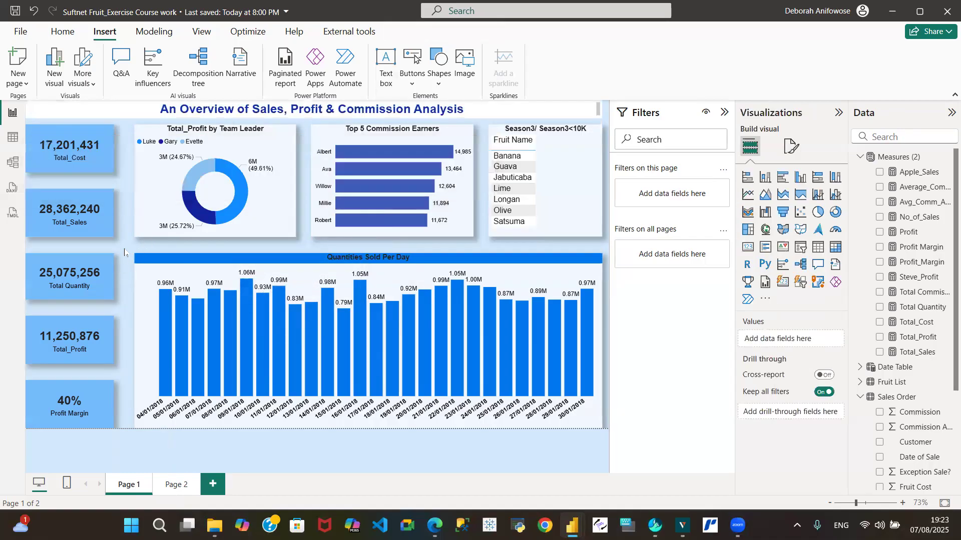
Step: Widen the title text box to the page's full width of 1280
{"action": "left_click", "coordinate": [524, 105]}
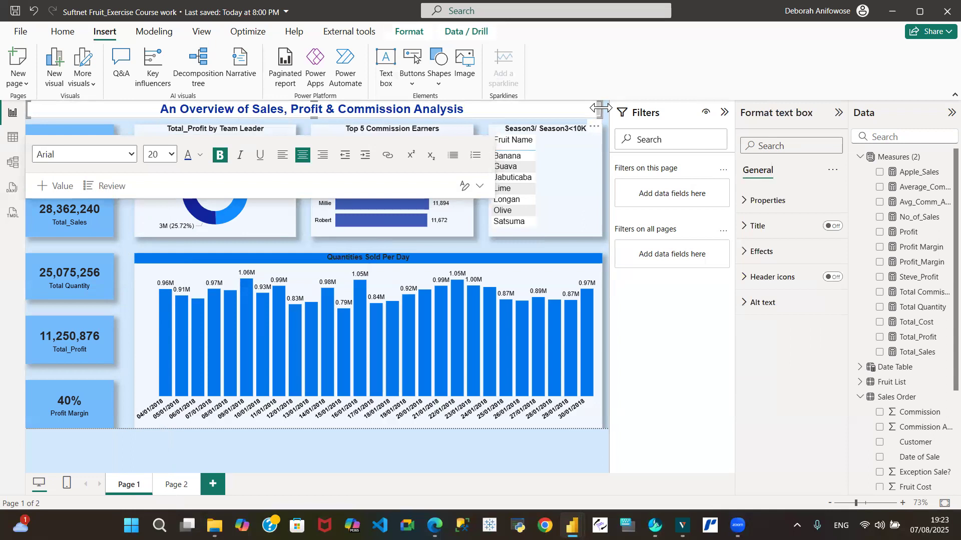
{"action": "left_click_drag", "start_coordinate": [600, 107], "coordinate": [609, 106]}
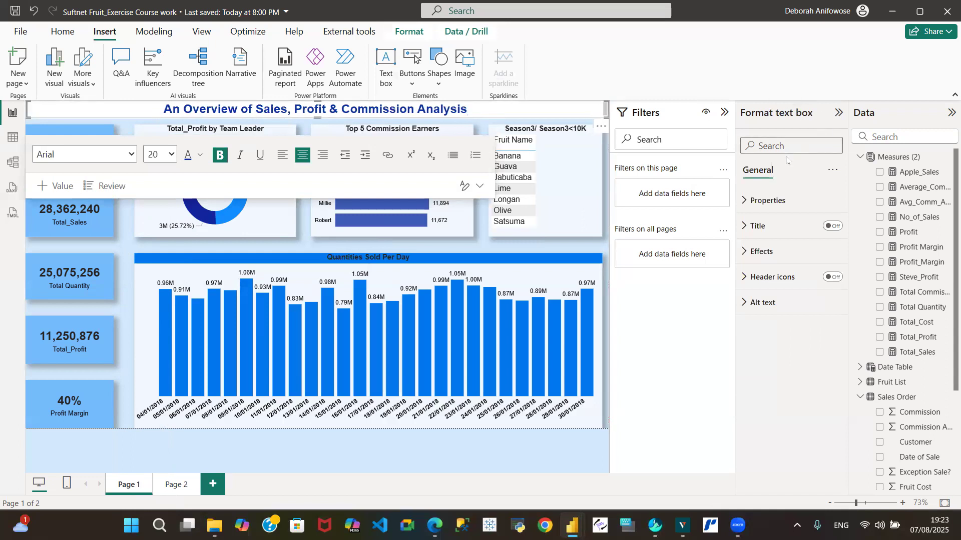
{"action": "left_click", "coordinate": [749, 202]}
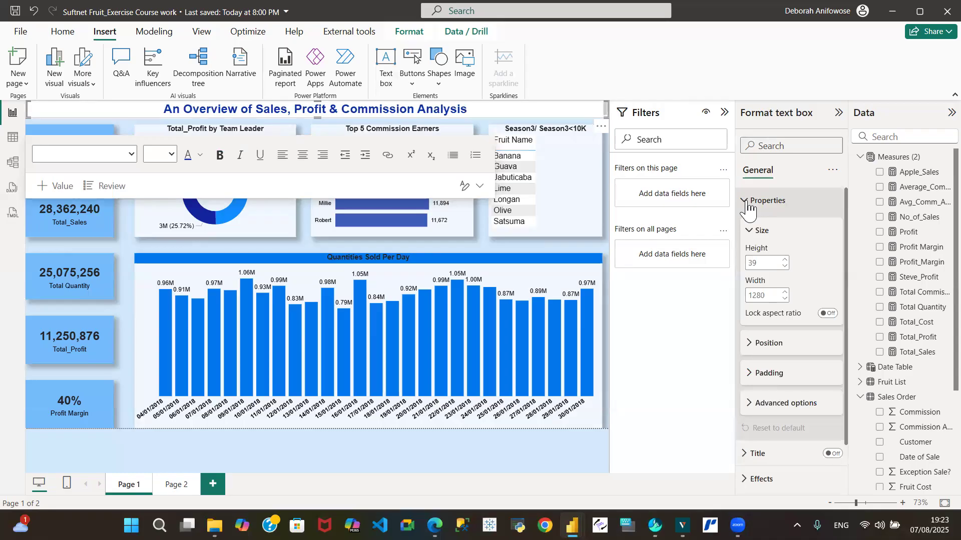
{"action": "left_click", "coordinate": [747, 203]}
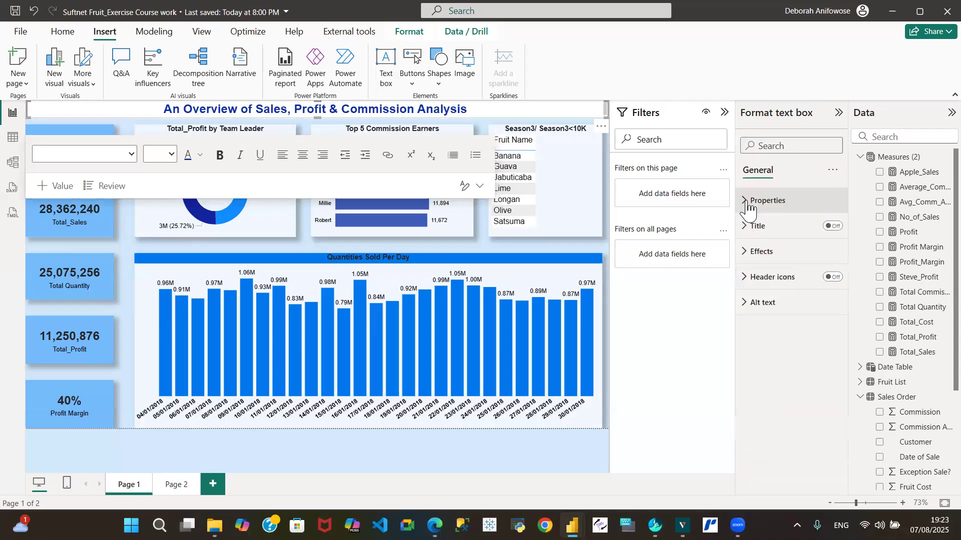
Step: Try the title text box's background at 100% and at 45% transparency against the page
{"action": "left_click", "coordinate": [748, 256]}
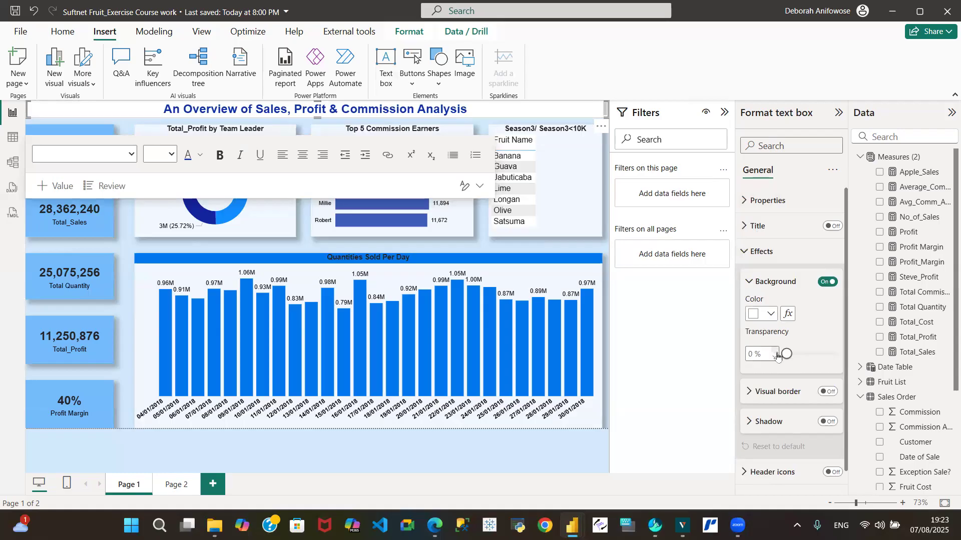
{"action": "left_click_drag", "start_coordinate": [783, 355], "coordinate": [851, 353]}
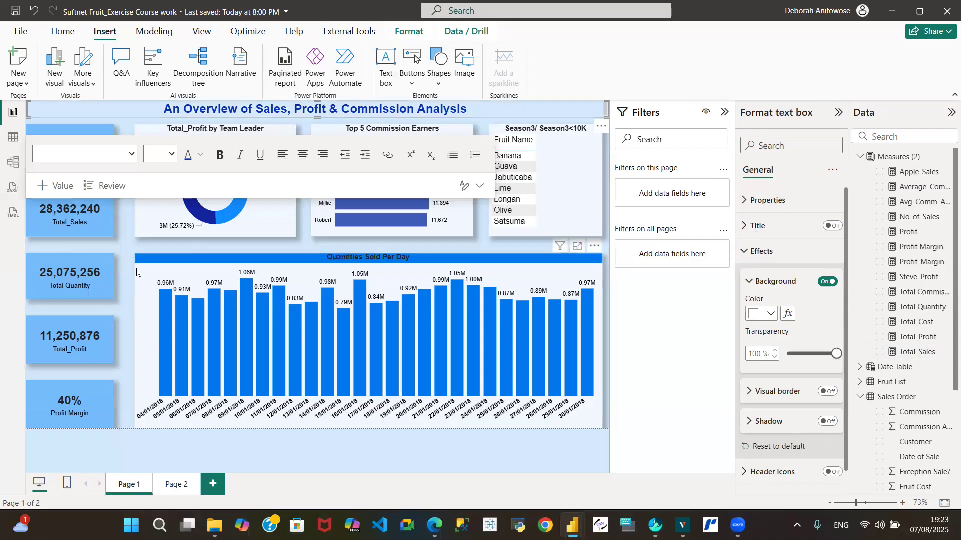
{"action": "left_click", "coordinate": [120, 252]}
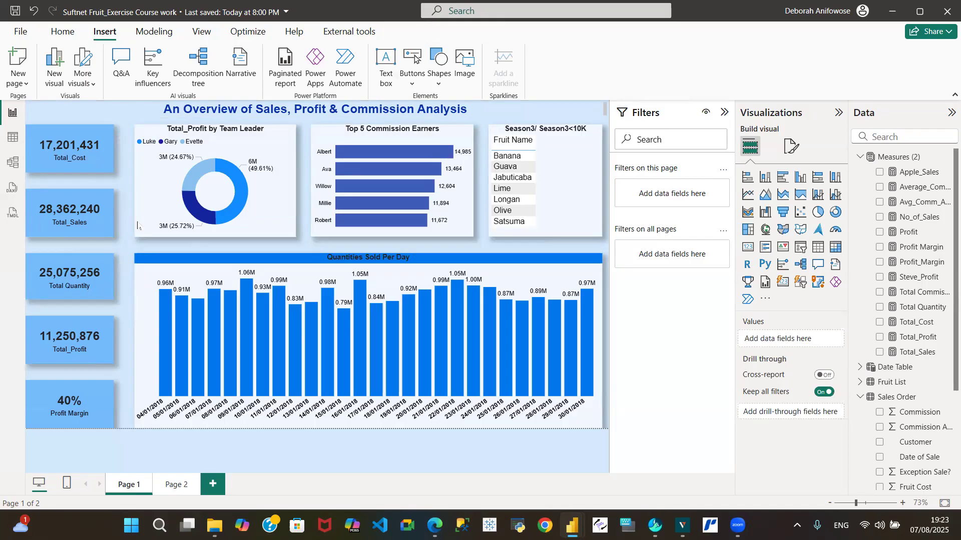
{"action": "mouse_move", "coordinate": [192, 171]}
{"action": "left_click", "coordinate": [537, 110]}
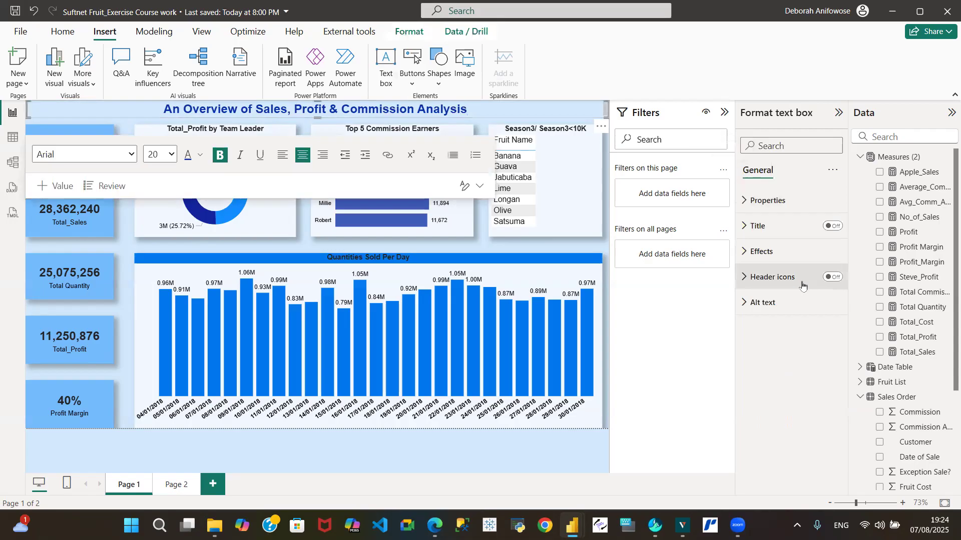
{"action": "left_click", "coordinate": [745, 253]}
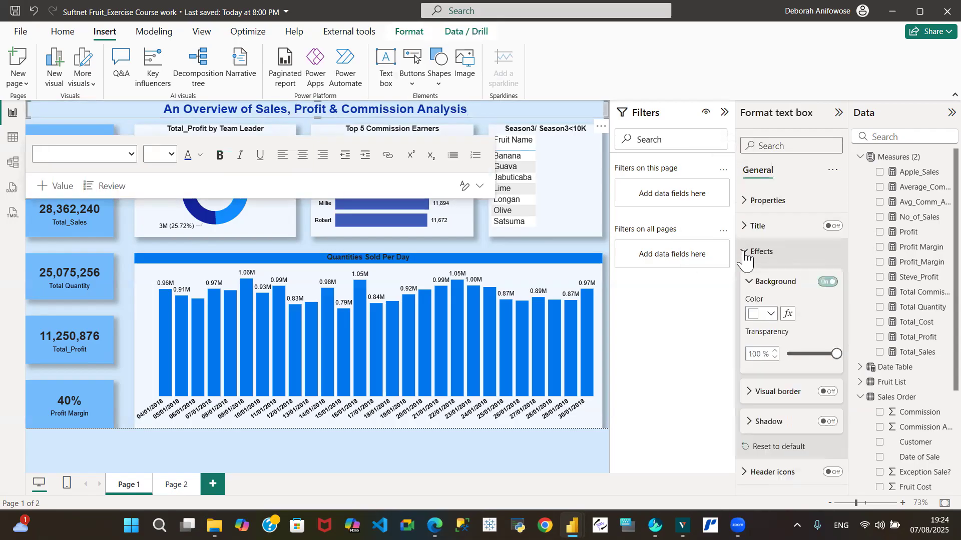
{"action": "left_click", "coordinate": [807, 355]}
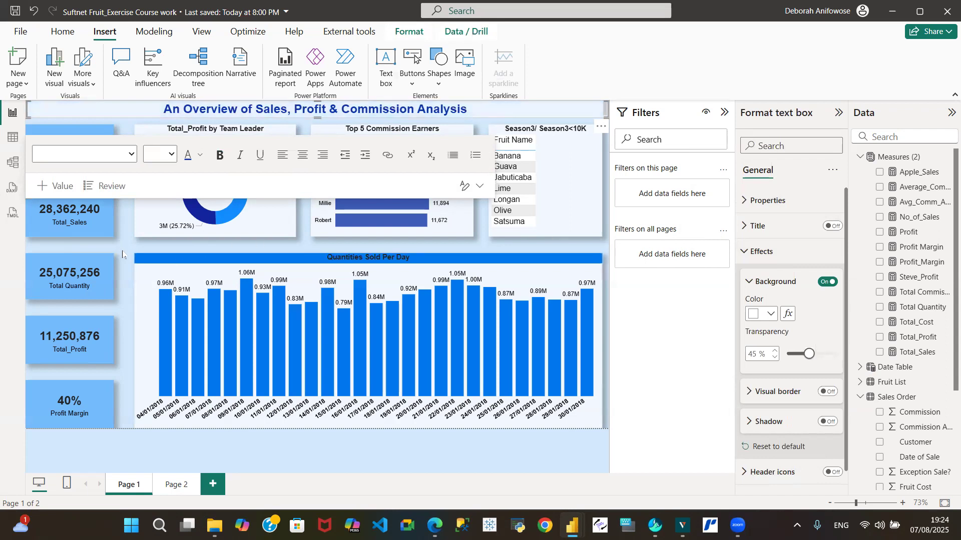
{"action": "left_click", "coordinate": [122, 254]}
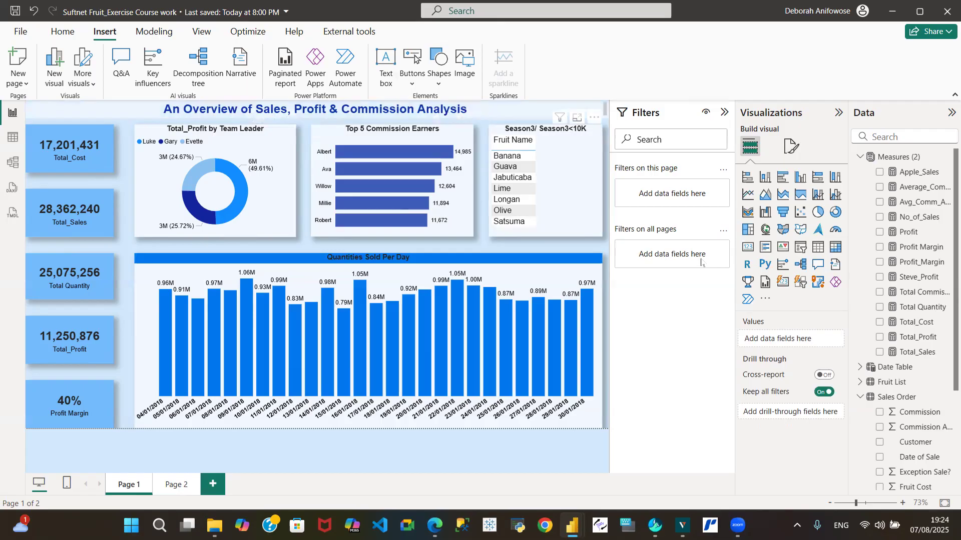
Step: Return the title text box's background to fully opaque white
{"action": "left_click", "coordinate": [504, 105]}
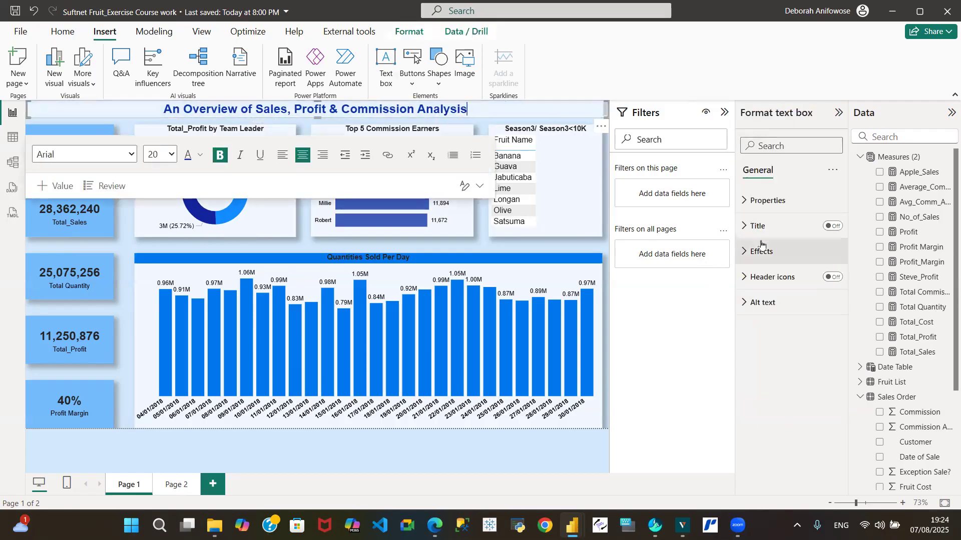
{"action": "left_click", "coordinate": [743, 252]}
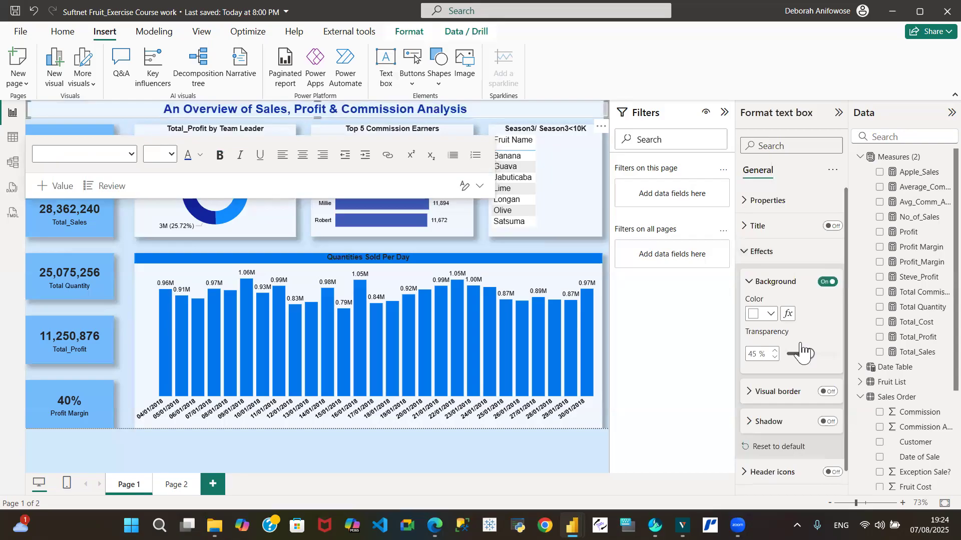
{"action": "left_click", "coordinate": [786, 355]}
{"action": "left_click", "coordinate": [125, 271]}
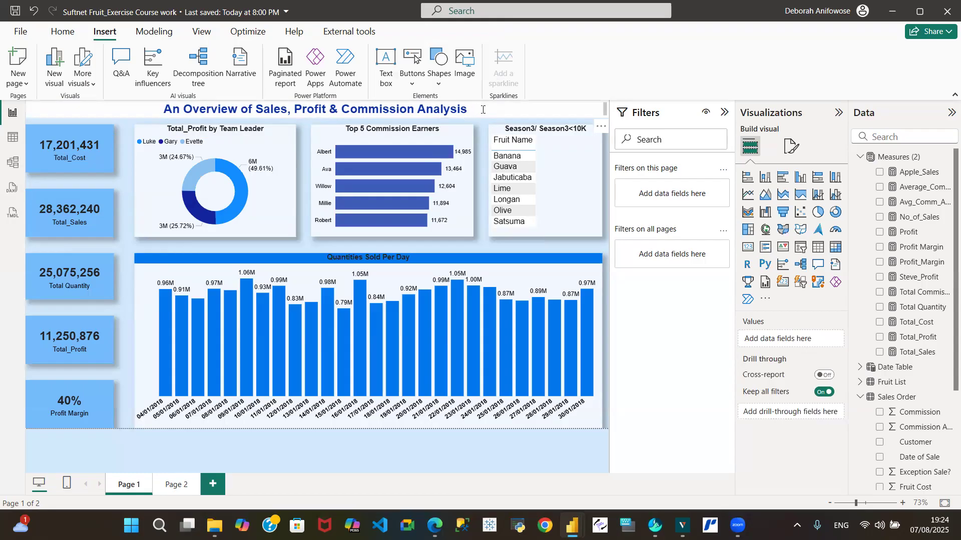
Step: Change the text colour of the title "An Overview of Sales, Profit & Commission Analysis" to black
{"action": "left_click_drag", "start_coordinate": [483, 109], "coordinate": [183, 143]}
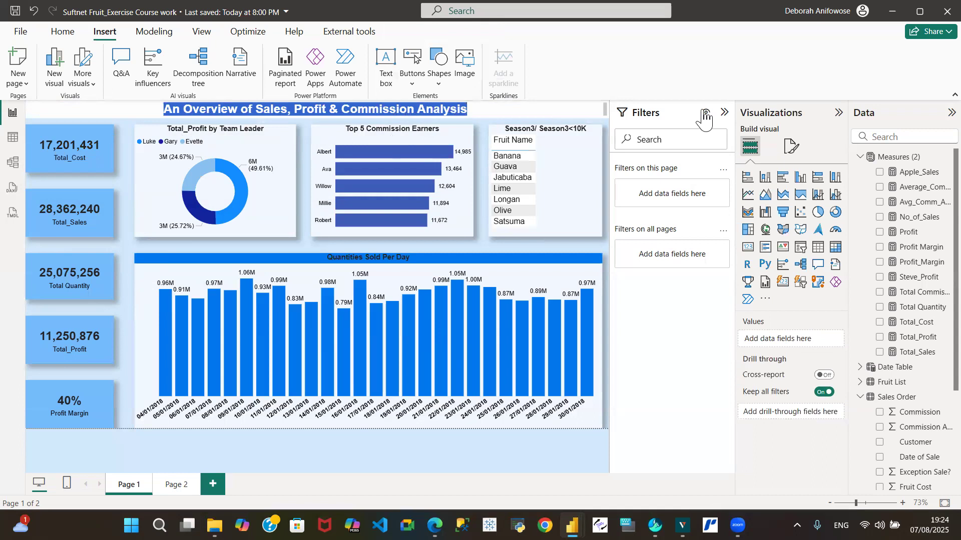
{"action": "left_click", "coordinate": [476, 109]}
{"action": "left_click_drag", "start_coordinate": [477, 108], "coordinate": [245, 133]}
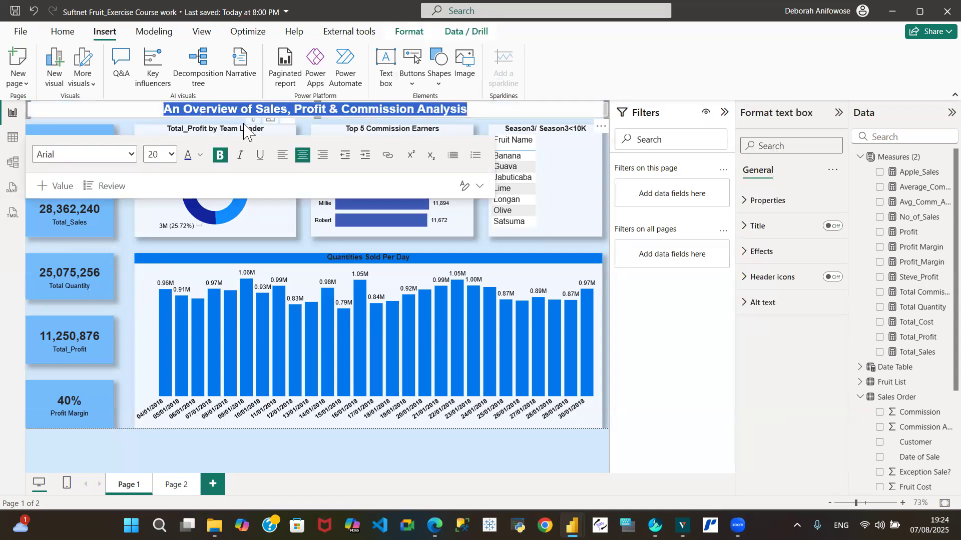
{"action": "left_click", "coordinate": [200, 155]}
{"action": "left_click", "coordinate": [229, 199]}
{"action": "left_click", "coordinate": [125, 260]}
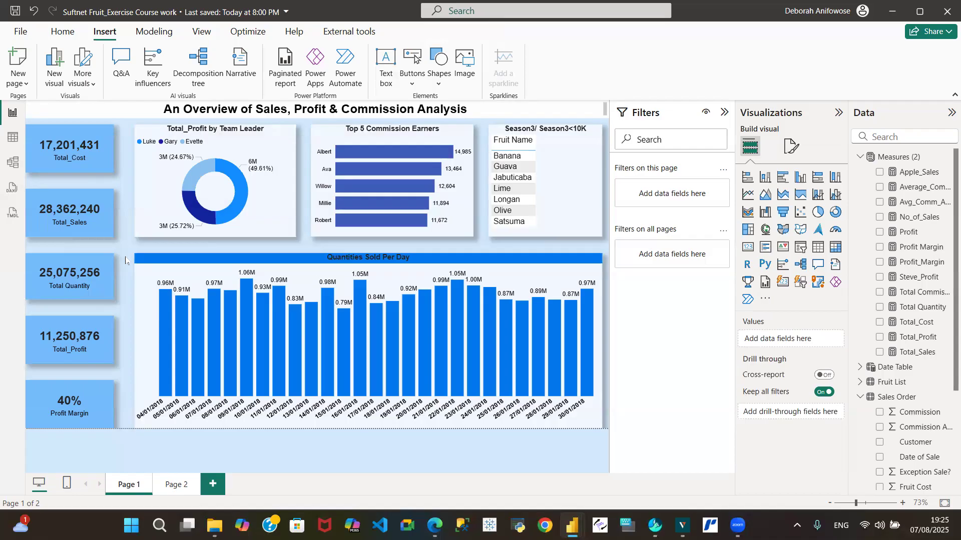
Step: Check the background transparency of the Total_Profit by Team Leader donut chart in its effects settings
{"action": "left_click", "coordinate": [143, 216]}
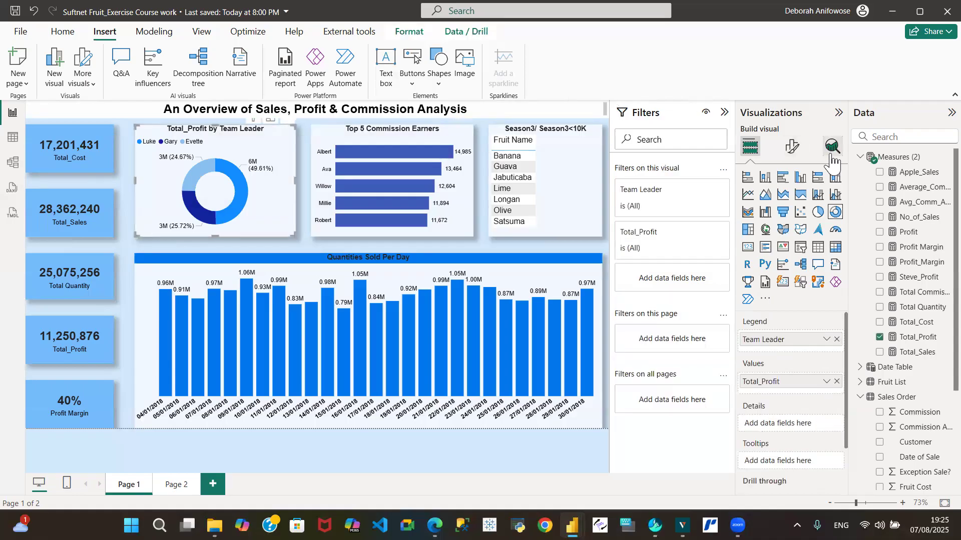
{"action": "left_click", "coordinate": [792, 146]}
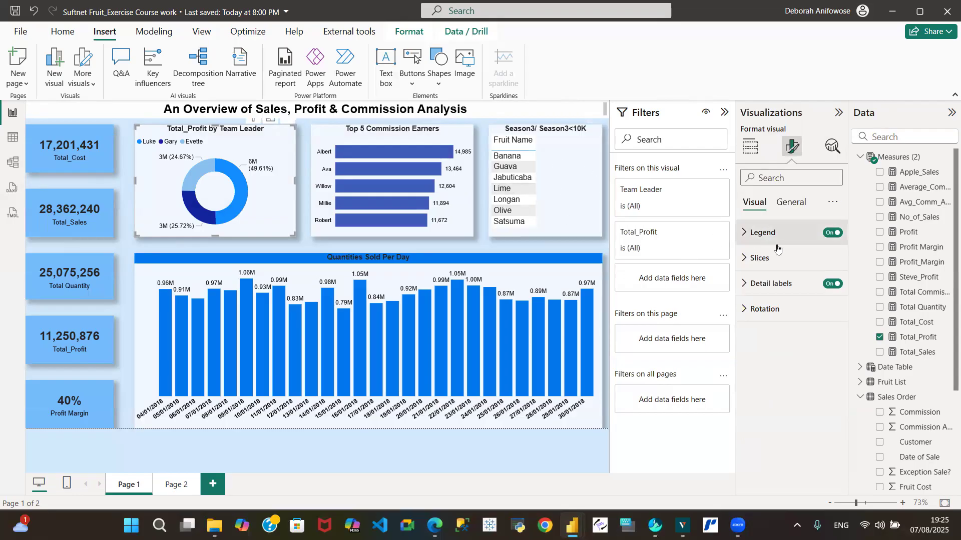
{"action": "left_click", "coordinate": [786, 210]}
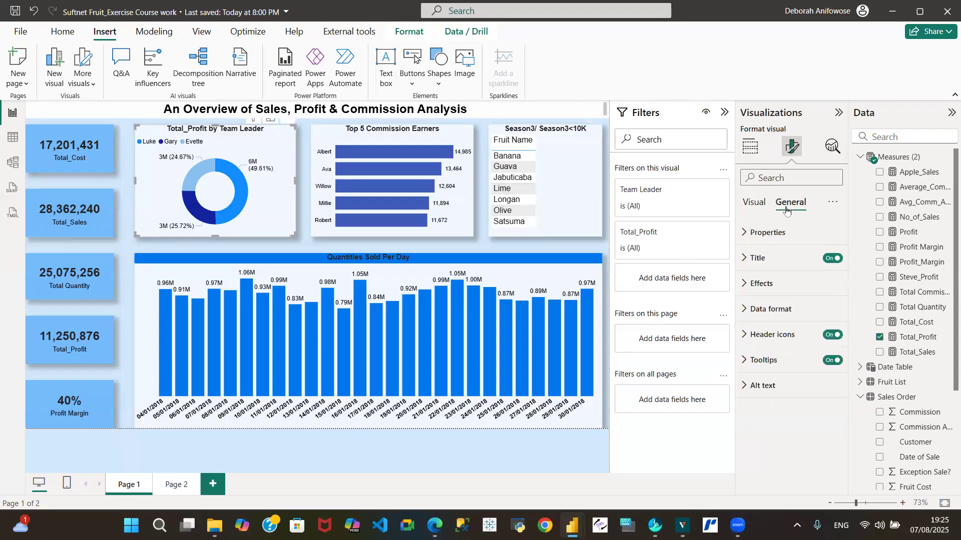
{"action": "left_click", "coordinate": [748, 290]}
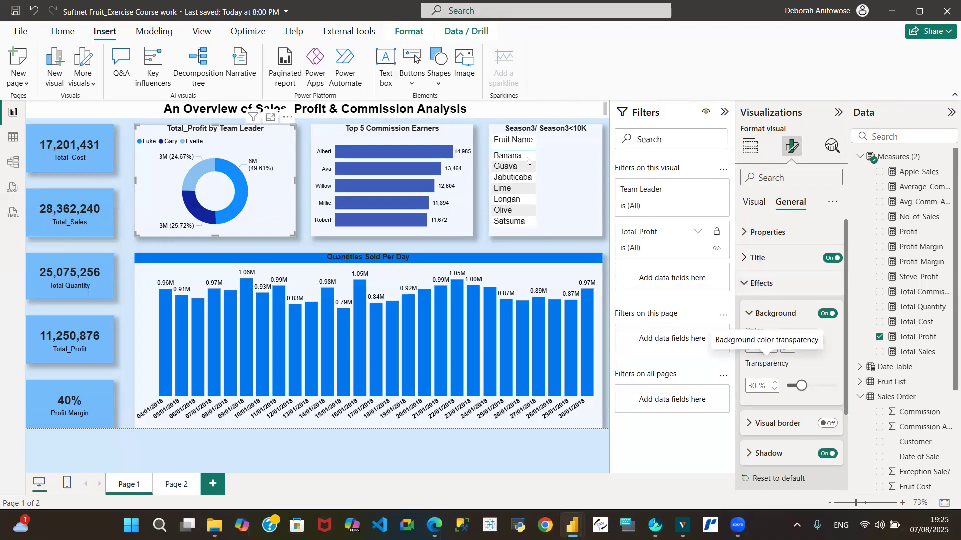
Step: Set the title text box's background transparency to 30% to match the donut chart
{"action": "left_click", "coordinate": [515, 109]}
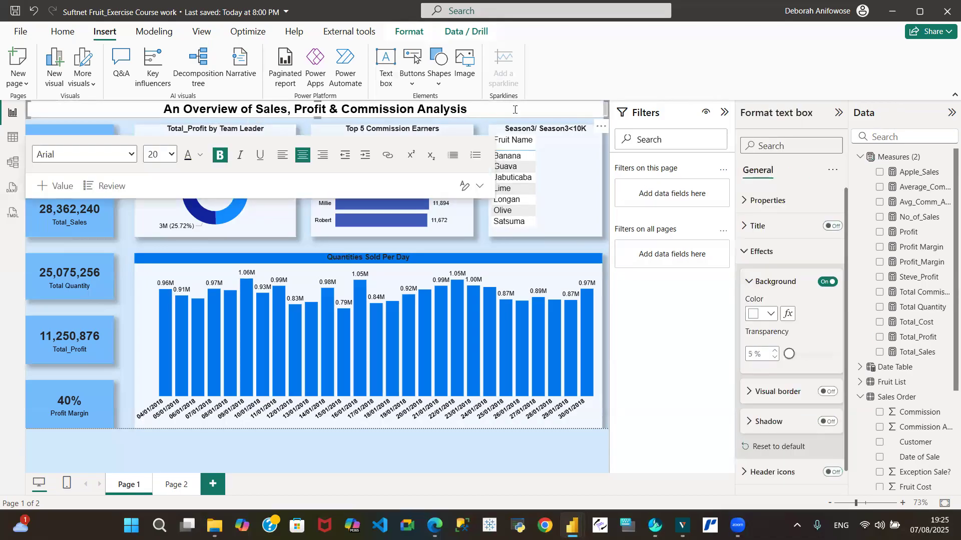
{"action": "left_click", "coordinate": [798, 355]}
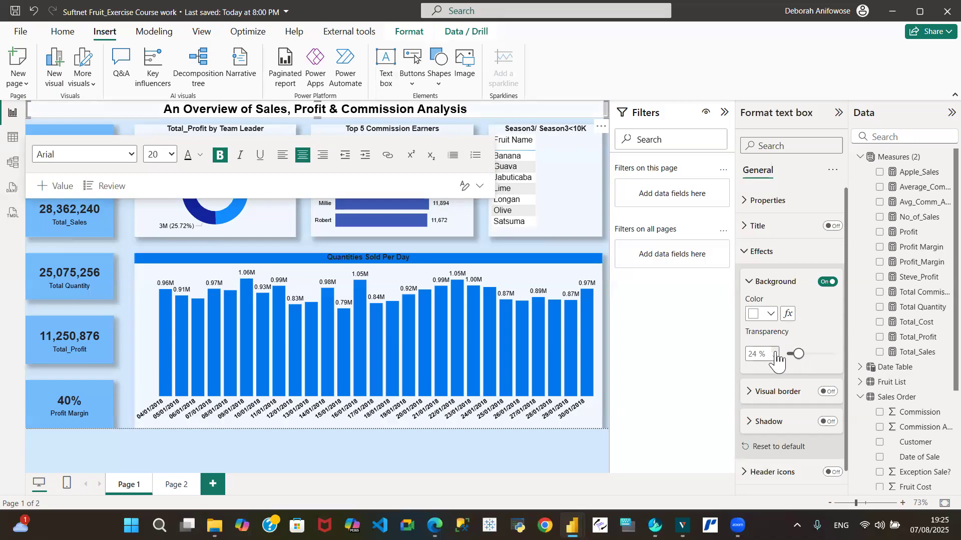
{"action": "left_click", "coordinate": [775, 351]}
{"action": "left_click", "coordinate": [775, 351]}
{"action": "left_click", "coordinate": [775, 352]}
{"action": "left_click", "coordinate": [775, 351]}
{"action": "left_click", "coordinate": [775, 351]}
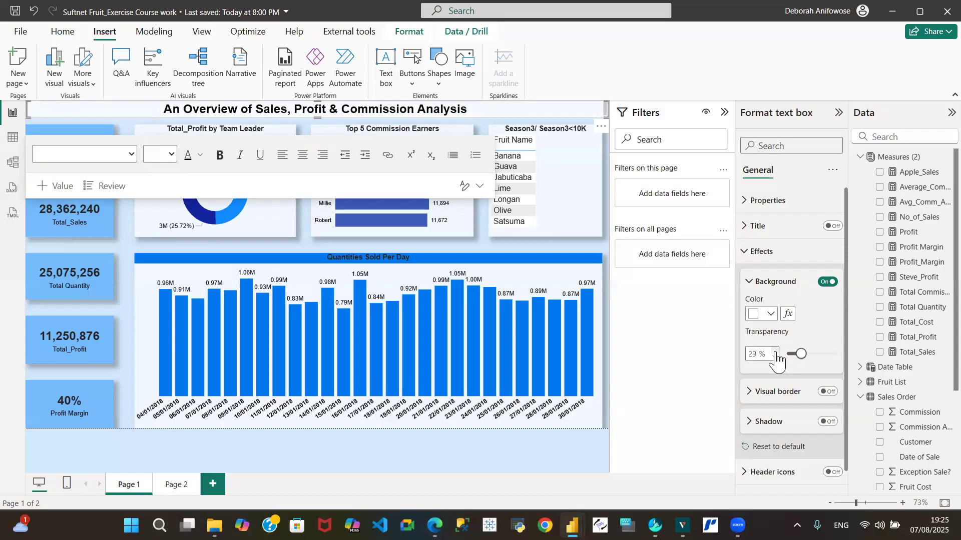
{"action": "left_click", "coordinate": [775, 351]}
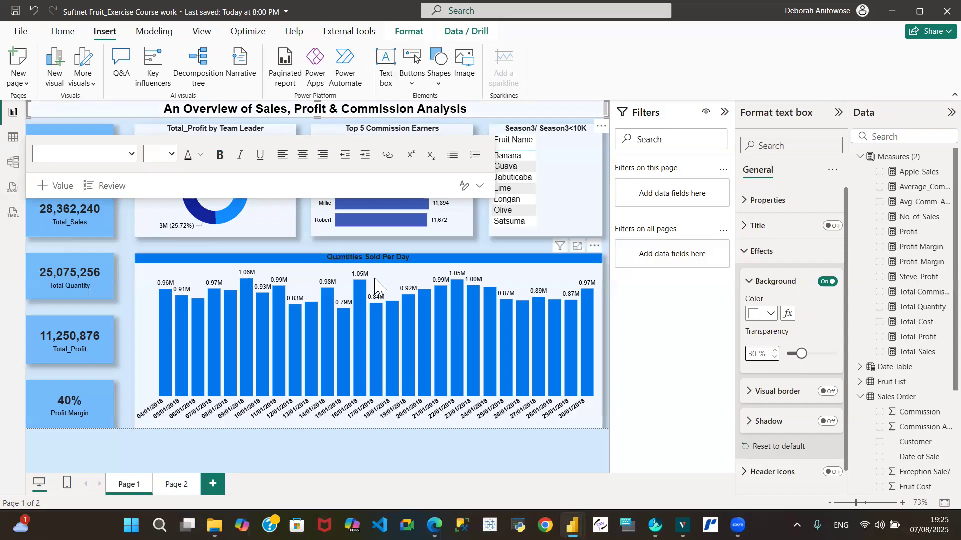
{"action": "left_click", "coordinate": [120, 255]}
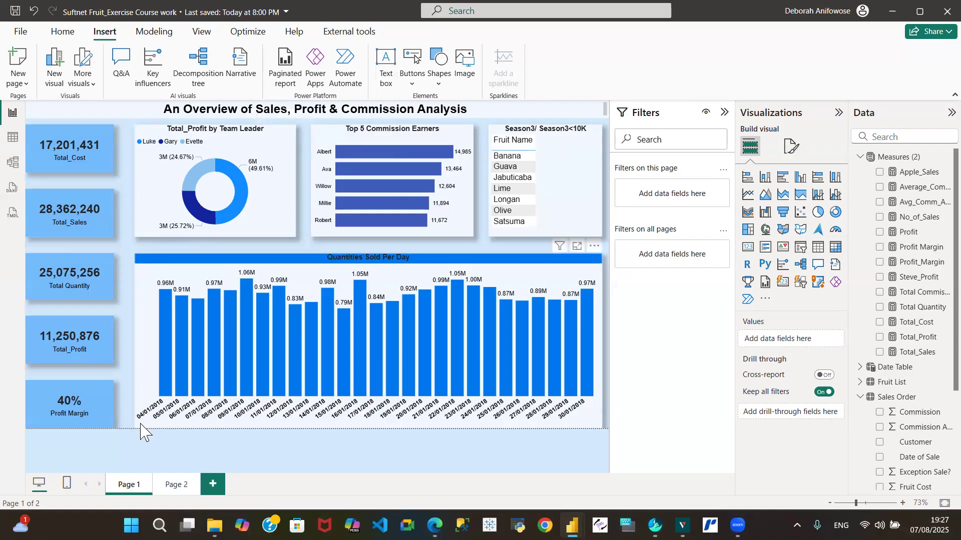
{"action": "left_click", "coordinate": [600, 139]}
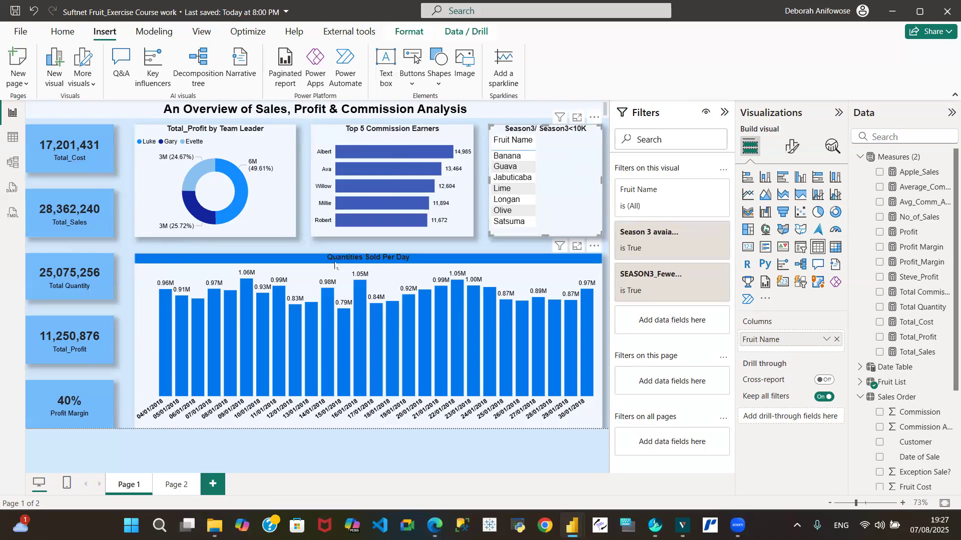
{"action": "left_click", "coordinate": [314, 247]}
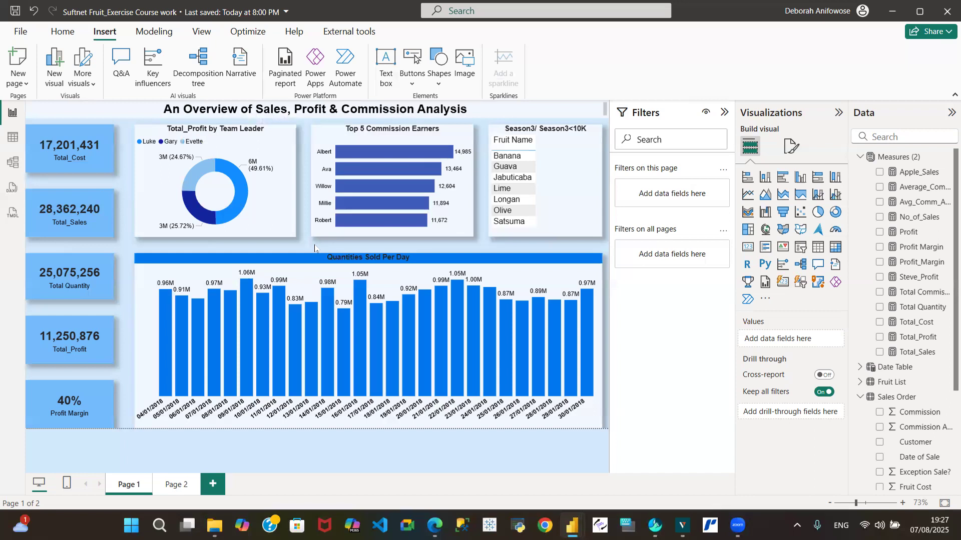
Step: Rename the report page Page 1 as Overview
{"action": "mouse_move", "coordinate": [179, 159]}
{"action": "double_click", "coordinate": [143, 485]}
{"action": "key", "text": "BackSpace"}
{"action": "key", "text": "BackSpace"}
{"action": "key", "text": "BackSpace"}
{"action": "key", "text": "BackSpace"}
{"action": "key", "text": "BackSpace"}
{"action": "key", "text": "BackSpace"}
{"action": "type", "text": "Overview"}
{"action": "left_click", "coordinate": [273, 490]}
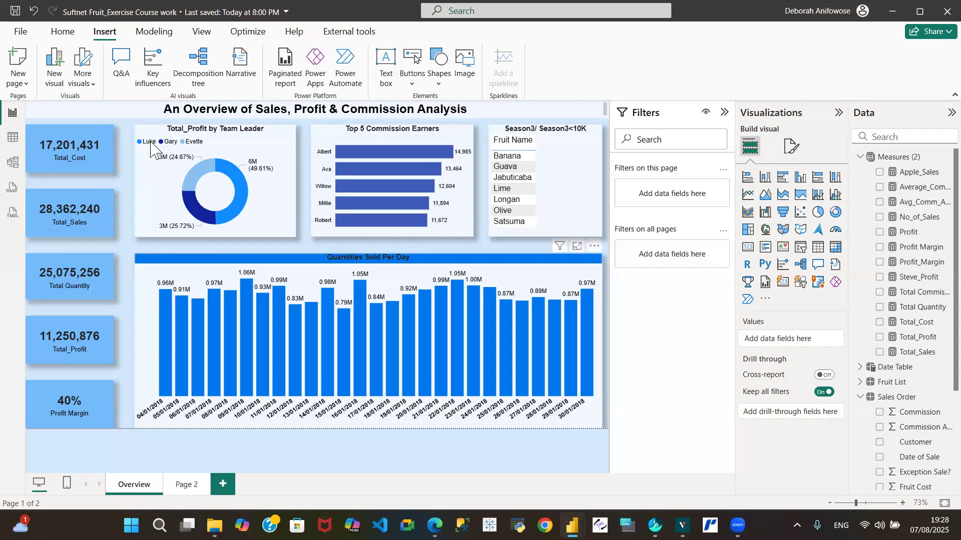
Step: Review the dashboard questions in the Task Description table's data and return to the report canvas
{"action": "left_click", "coordinate": [14, 138]}
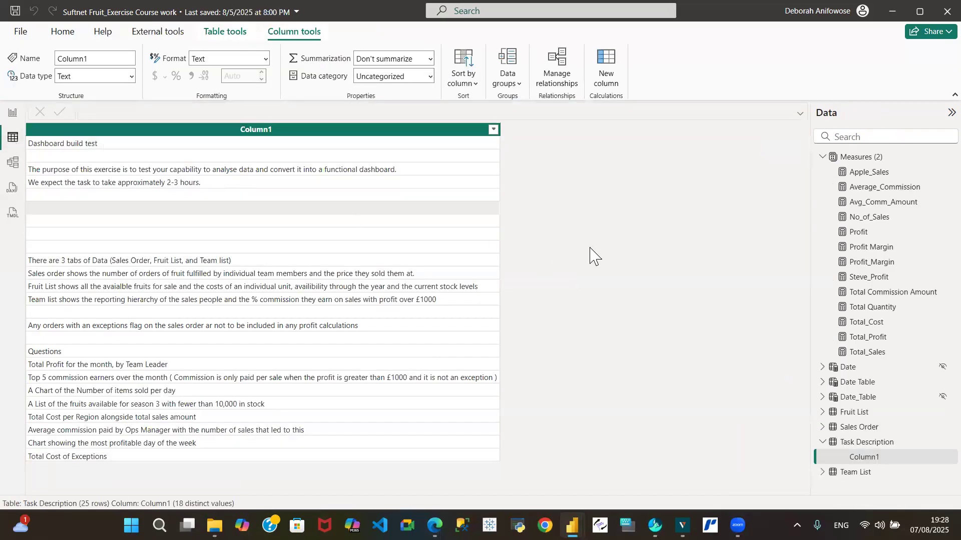
{"action": "left_click", "coordinate": [823, 157]}
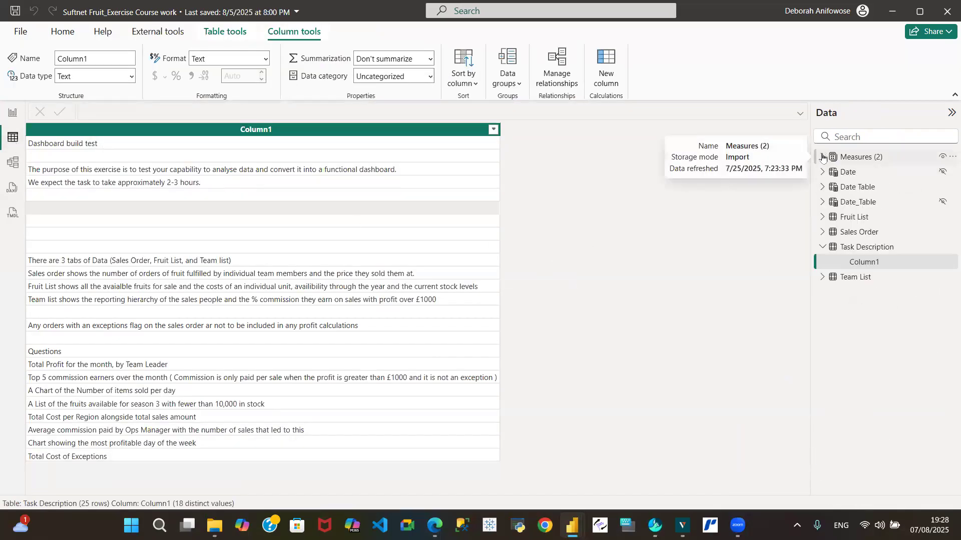
{"action": "left_click", "coordinate": [880, 248]}
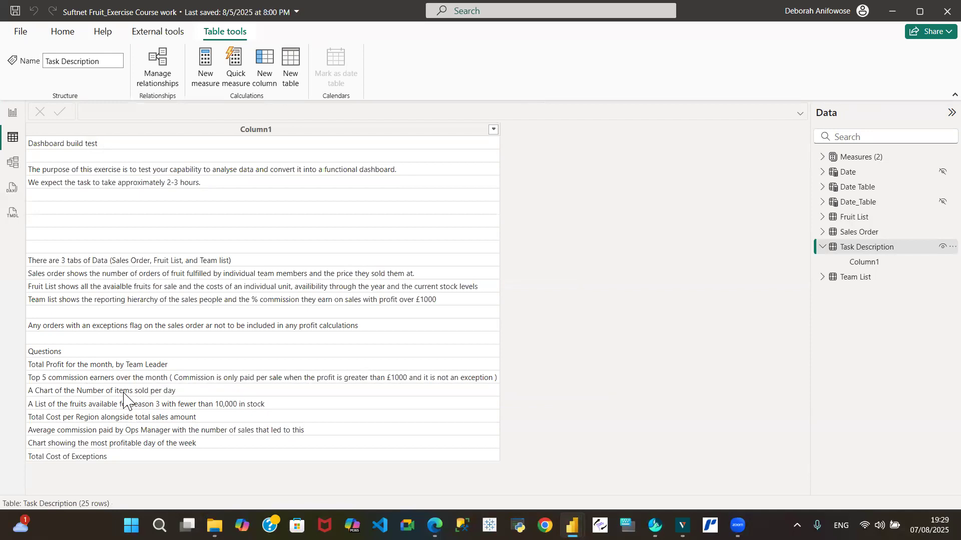
{"action": "left_click", "coordinate": [13, 112]}
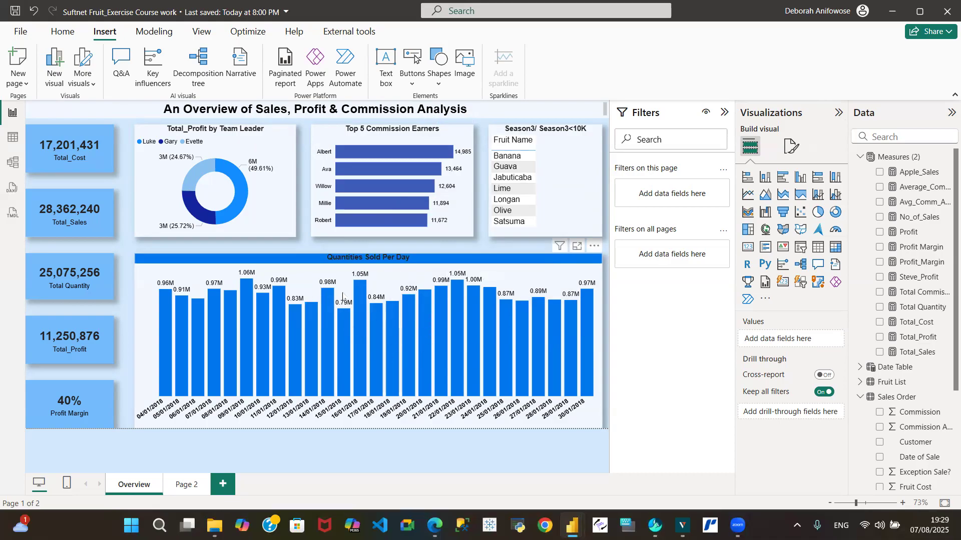
Step: Replace the Overview page's title text with "Monthly Business Performance Analysis"
{"action": "mouse_move", "coordinate": [243, 184]}
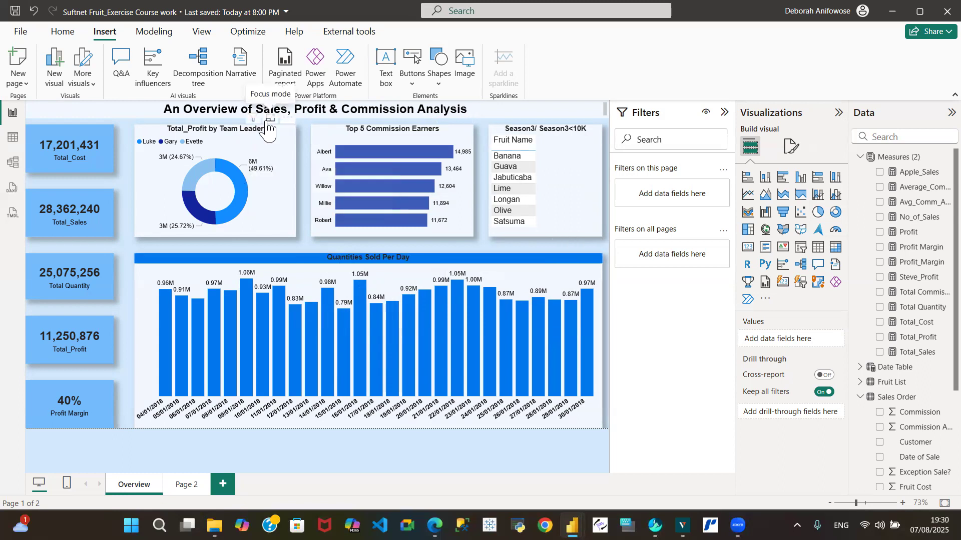
{"action": "left_click", "coordinate": [200, 108]}
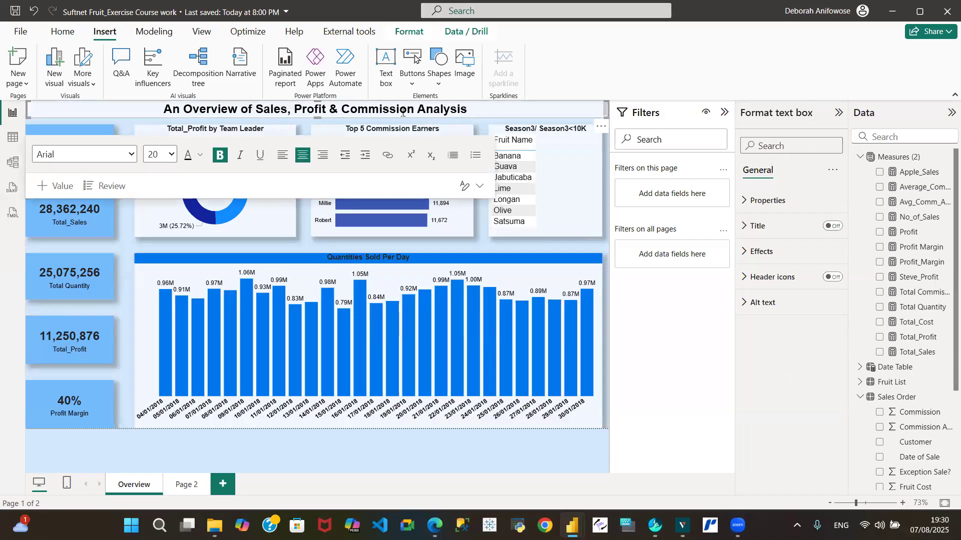
{"action": "left_click", "coordinate": [468, 109]}
{"action": "key", "text": "BackSpace"}
{"action": "key", "text": "BackSpace"}
{"action": "key", "text": "BackSpace"}
{"action": "key", "text": "BackSpace"}
{"action": "key", "text": "BackSpace"}
{"action": "key", "text": "BackSpace"}
{"action": "key", "text": "BackSpace"}
{"action": "key", "text": "BackSpace"}
{"action": "key", "text": "BackSpace"}
{"action": "key", "text": "BackSpace"}
{"action": "key", "text": "BackSpace"}
{"action": "key", "text": "BackSpace"}
{"action": "key", "text": "BackSpace"}
{"action": "key", "text": "BackSpace"}
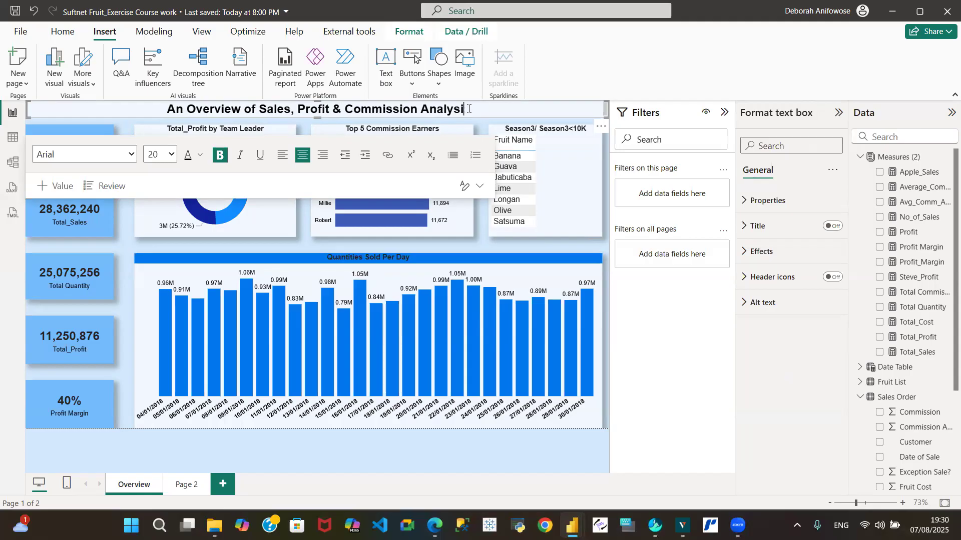
{"action": "key", "text": "BackSpace"}
{"action": "key", "text": "BackSpace"}
{"action": "key", "text": "BackSpace"}
{"action": "key", "text": "BackSpace"}
{"action": "key", "text": "BackSpace"}
{"action": "key", "text": "BackSpace"}
{"action": "key", "text": "BackSpace"}
{"action": "key", "text": "BackSpace"}
{"action": "key", "text": "BackSpace"}
{"action": "key", "text": "BackSpace"}
{"action": "key", "text": "BackSpace"}
{"action": "key", "text": "BackSpace"}
{"action": "key", "text": "BackSpace"}
{"action": "key", "text": "BackSpace"}
{"action": "key", "text": "BackSpace"}
{"action": "key", "text": "BackSpace"}
{"action": "key", "text": "BackSpace"}
{"action": "key", "text": "BackSpace"}
{"action": "key", "text": "BackSpace"}
{"action": "key", "text": "BackSpace"}
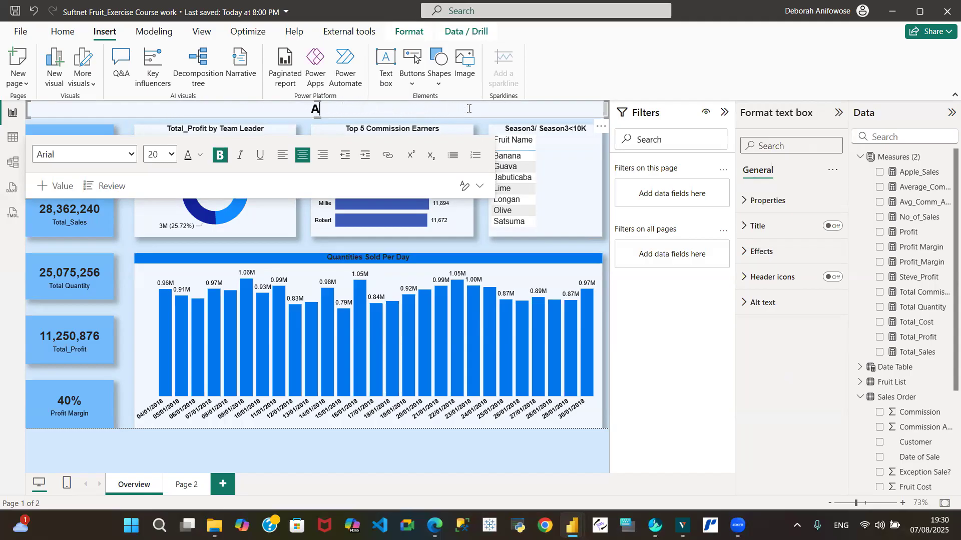
{"action": "key", "text": "BackSpace"}
{"action": "type", "text": "Business"}
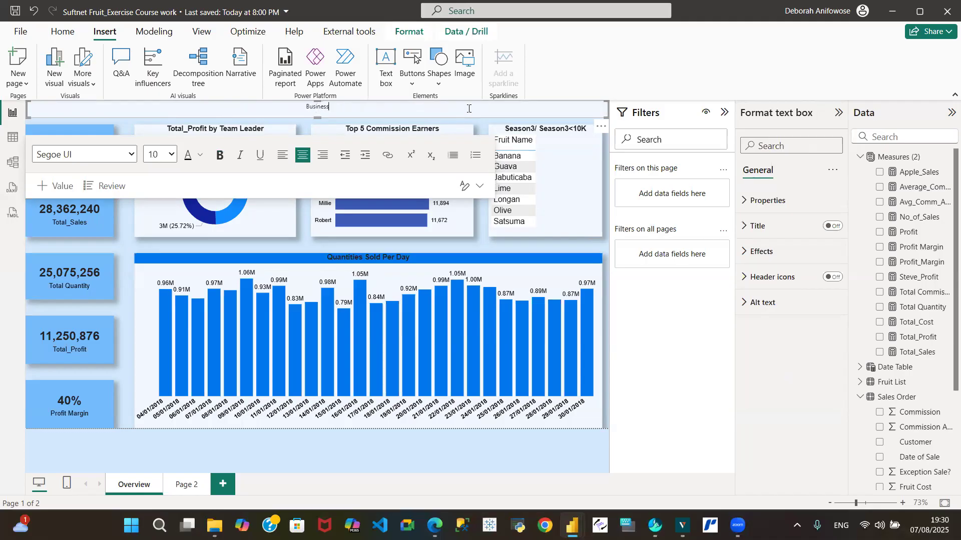
{"action": "type", "text": " Performance Analysis"}
{"action": "left_click", "coordinate": [270, 105]}
{"action": "type", "text": "Monthly"}
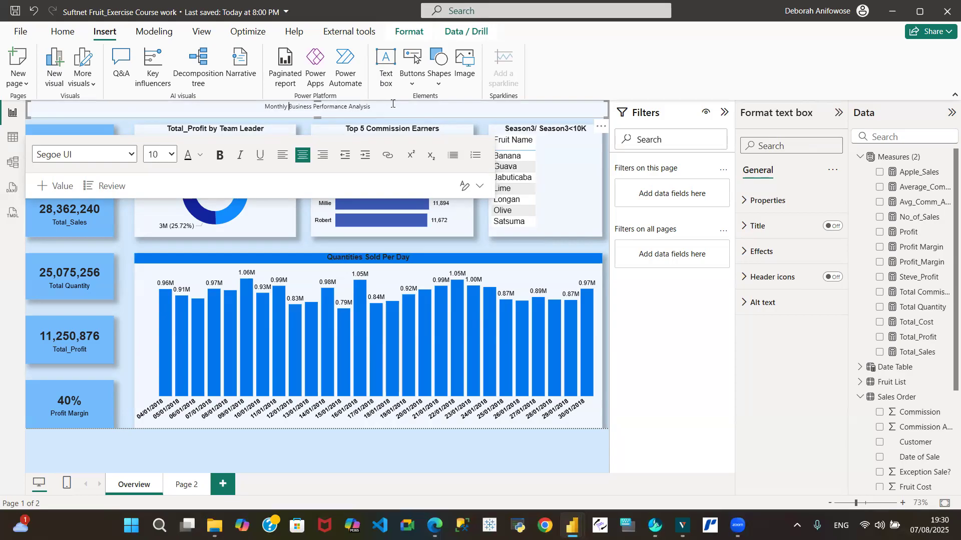
Step: Format the whole title text in Arial, size 20 and bold
{"action": "left_click_drag", "start_coordinate": [392, 103], "coordinate": [245, 110]}
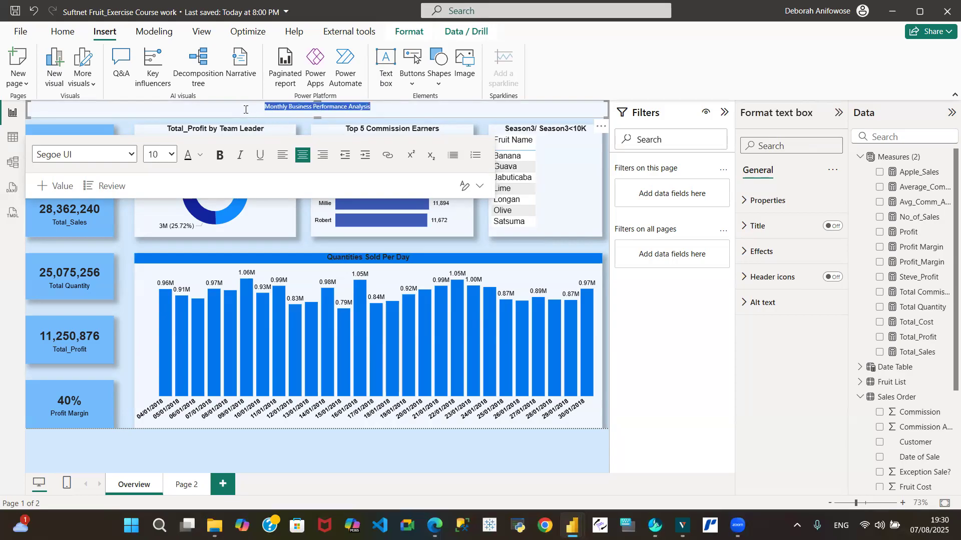
{"action": "left_click", "coordinate": [131, 155]}
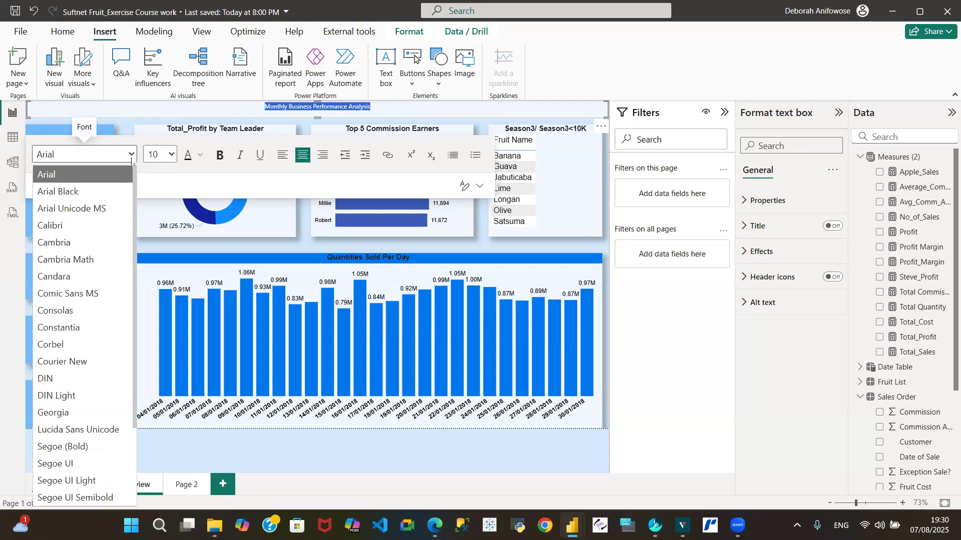
{"action": "left_click", "coordinate": [110, 174]}
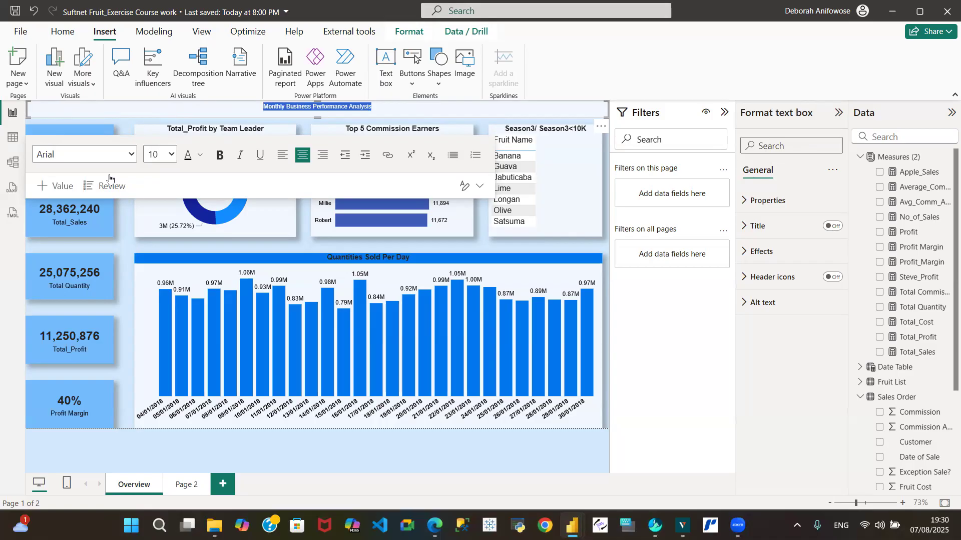
{"action": "left_click", "coordinate": [170, 159]}
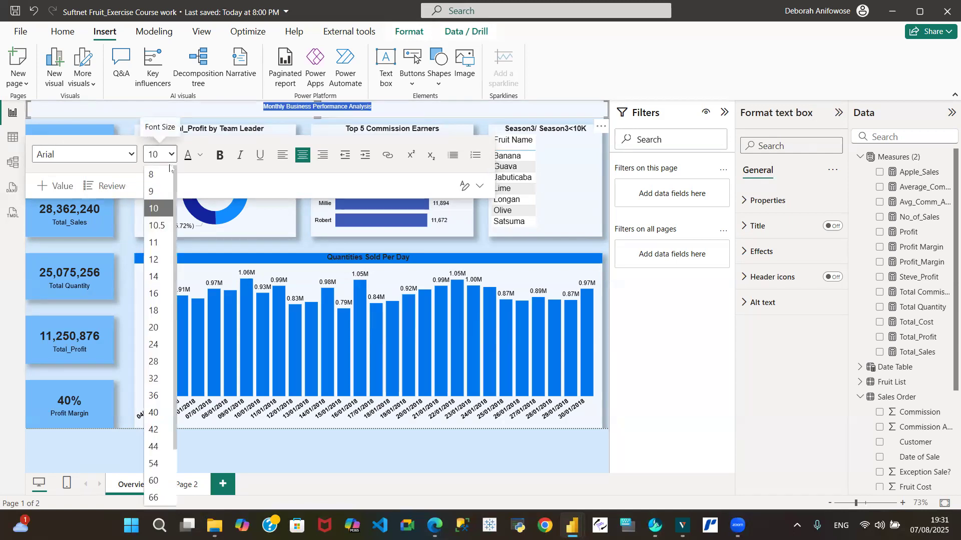
{"action": "left_click", "coordinate": [159, 328]}
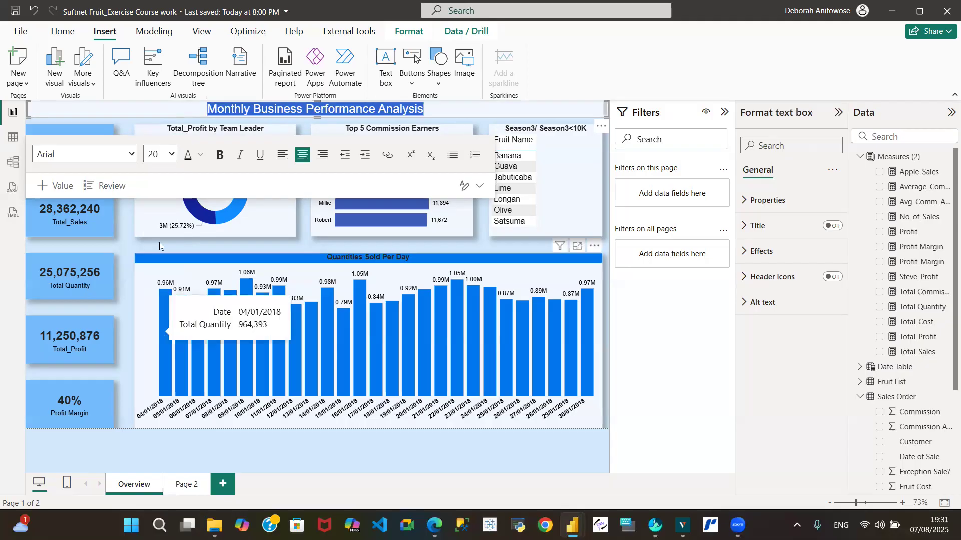
{"action": "left_click", "coordinate": [219, 156]}
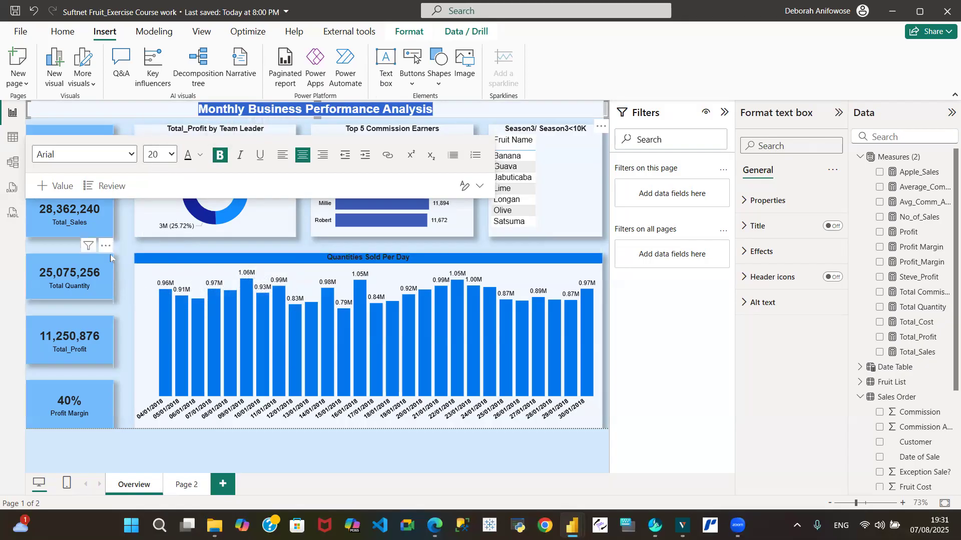
{"action": "left_click", "coordinate": [123, 253]}
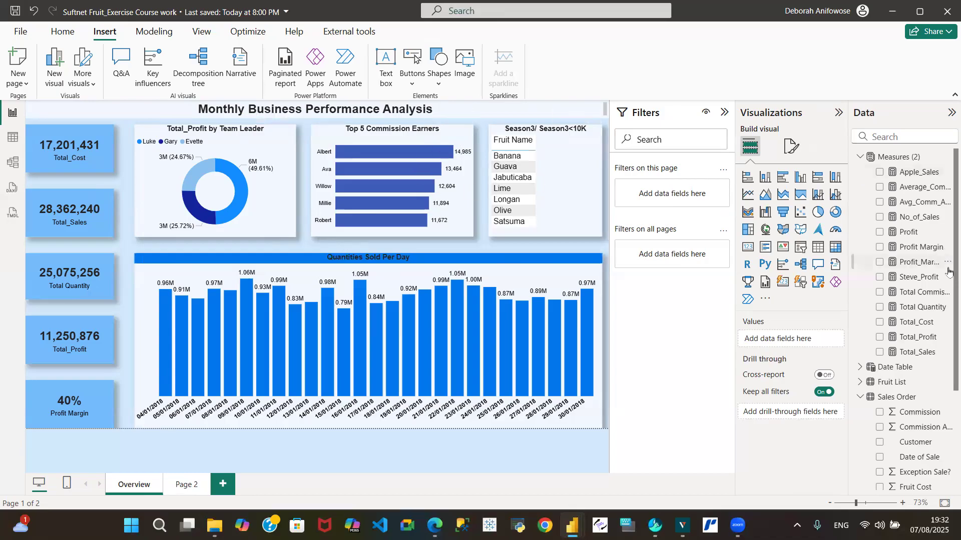
Step: Add the Date Table's Date field as a filter on the Overview page and set its filter type to Relative date
{"action": "left_click", "coordinate": [859, 369]}
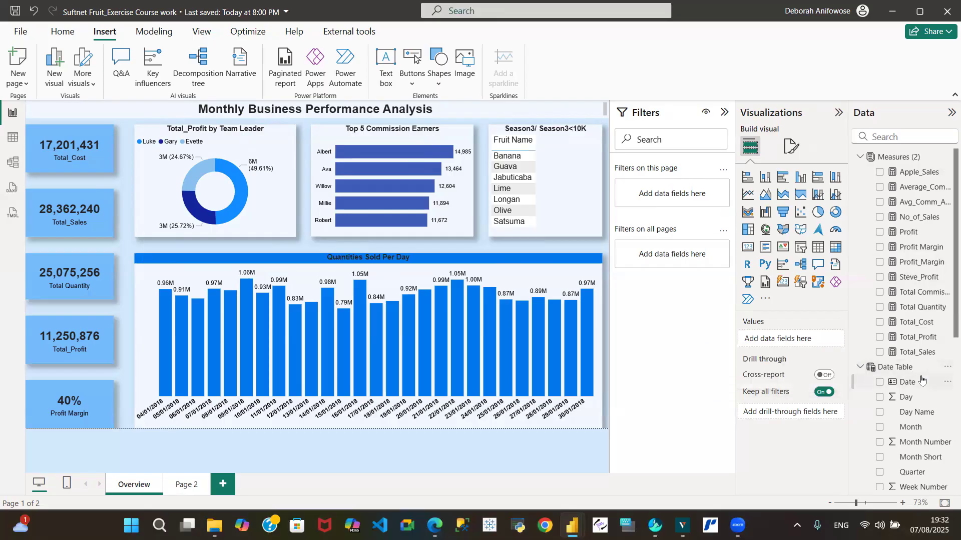
{"action": "left_click_drag", "start_coordinate": [913, 383], "coordinate": [686, 195]}
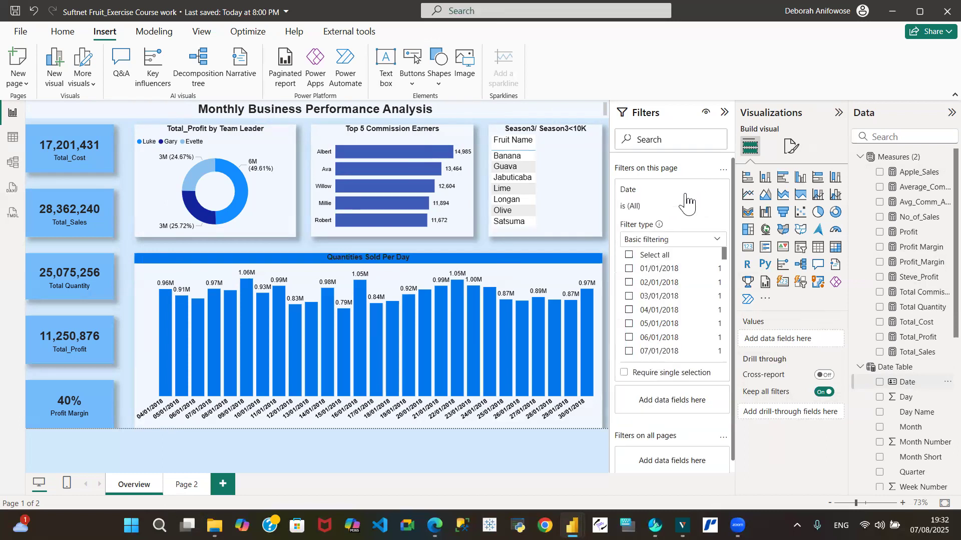
{"action": "left_click", "coordinate": [719, 240]}
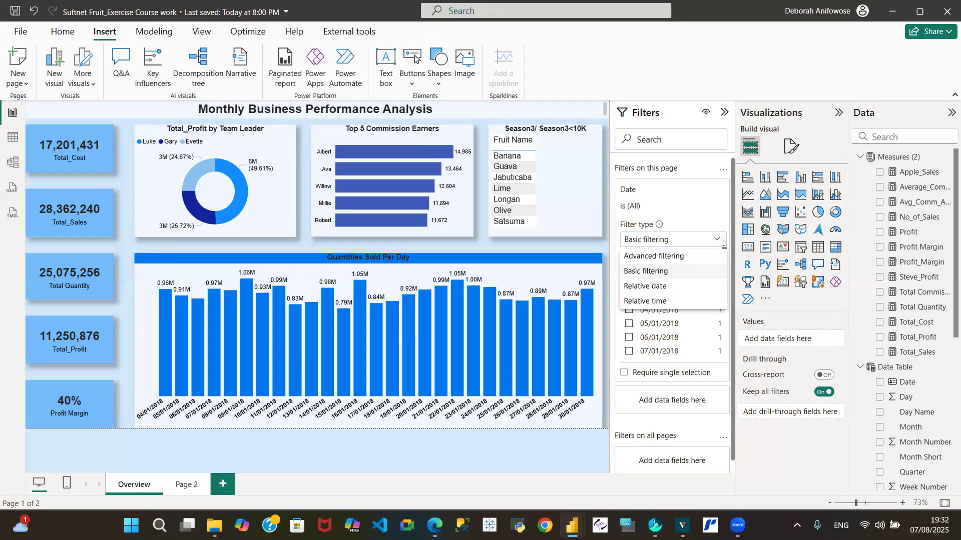
{"action": "left_click", "coordinate": [659, 287]}
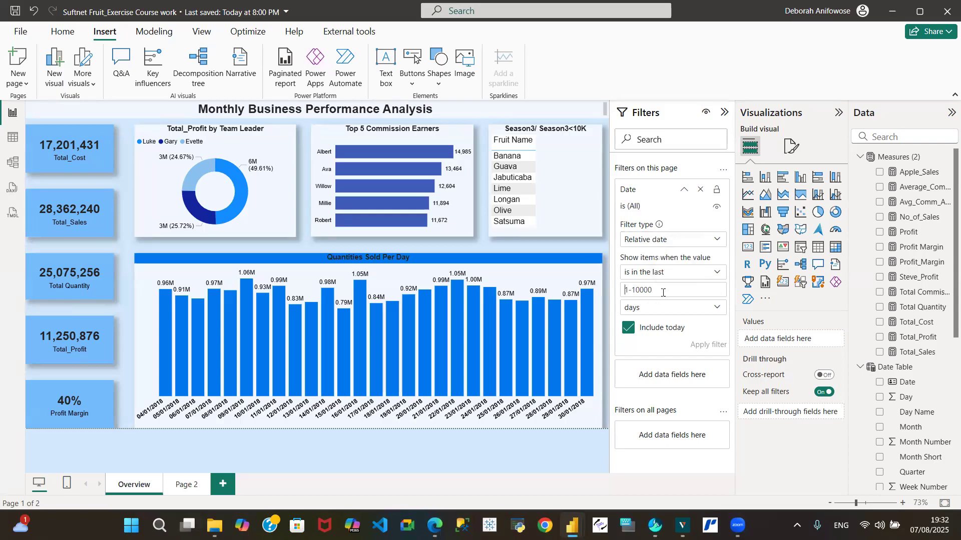
Step: Try filtering the page to dates in the last 1 months, including today, and clear the applied filter
{"action": "left_click", "coordinate": [721, 312]}
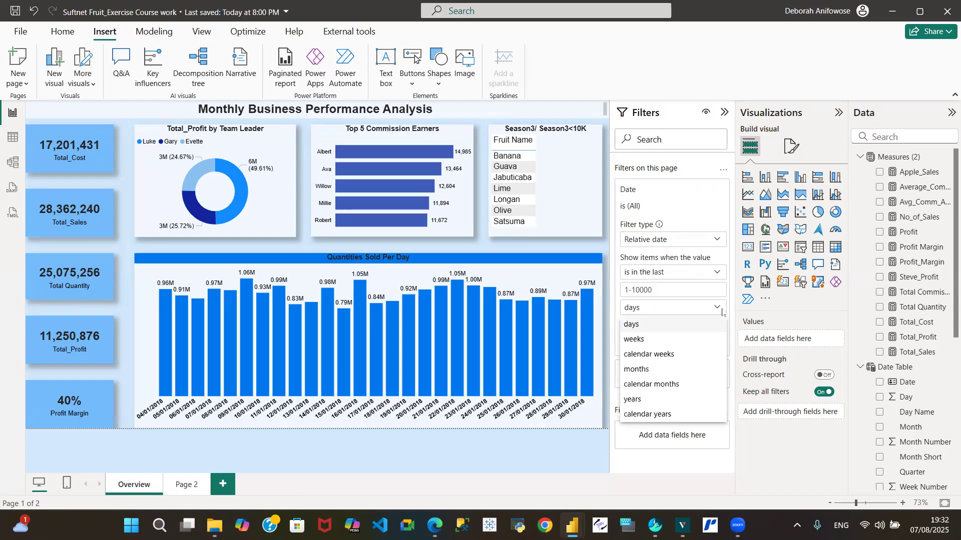
{"action": "left_click", "coordinate": [654, 372]}
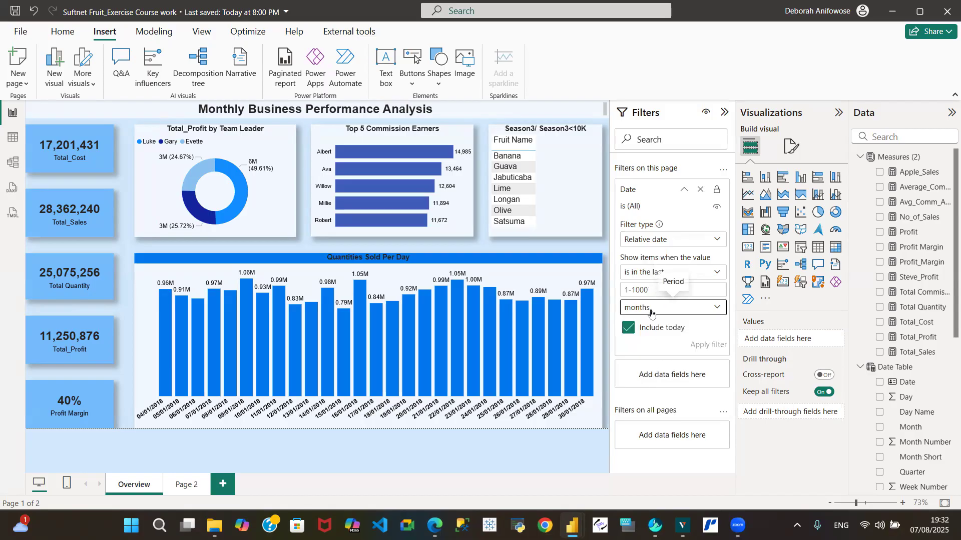
{"action": "left_click", "coordinate": [641, 290]}
{"action": "type", "text": "1"}
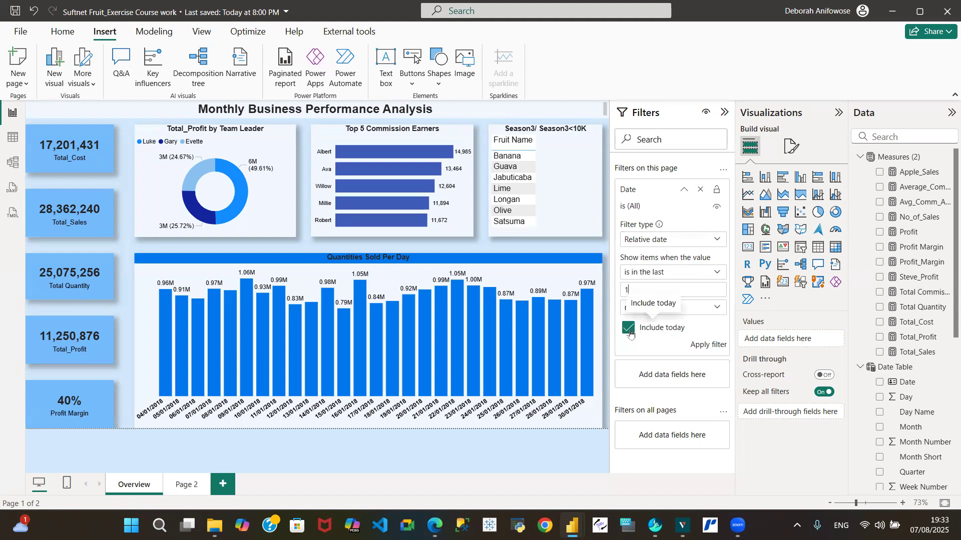
{"action": "left_click", "coordinate": [713, 347]}
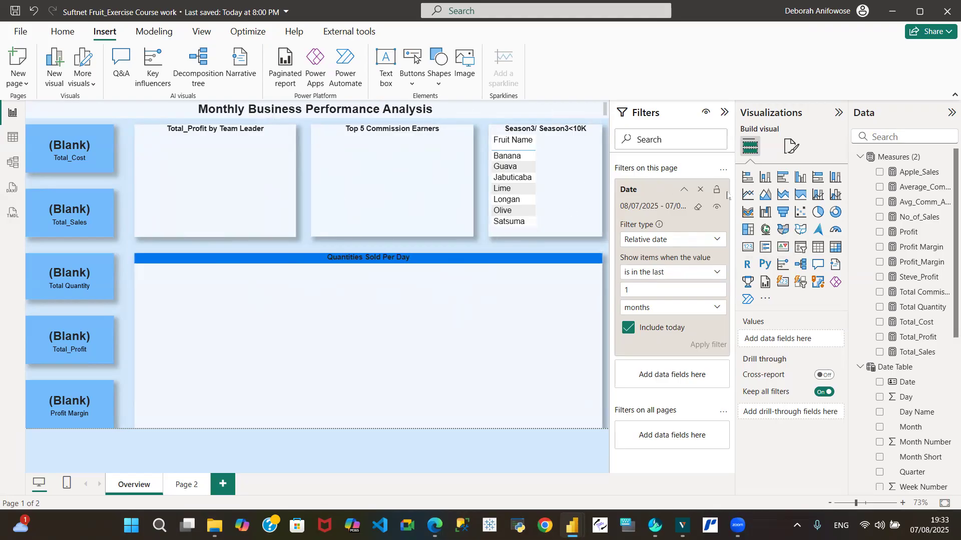
{"action": "left_click", "coordinate": [696, 208]}
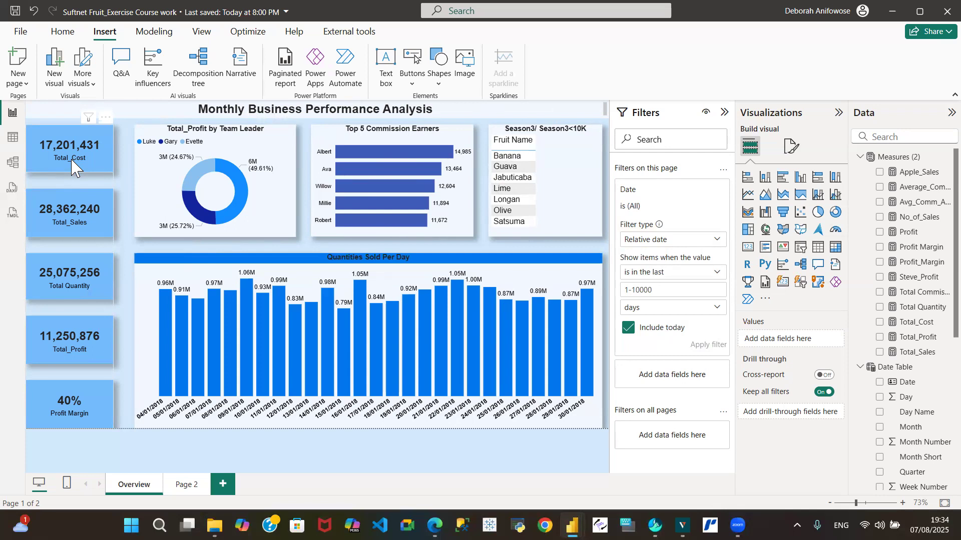
Step: Cross-highlight the Overview page by the highest earner's bar in the Top 5 Commission Earners chart
{"action": "left_click", "coordinate": [157, 173]}
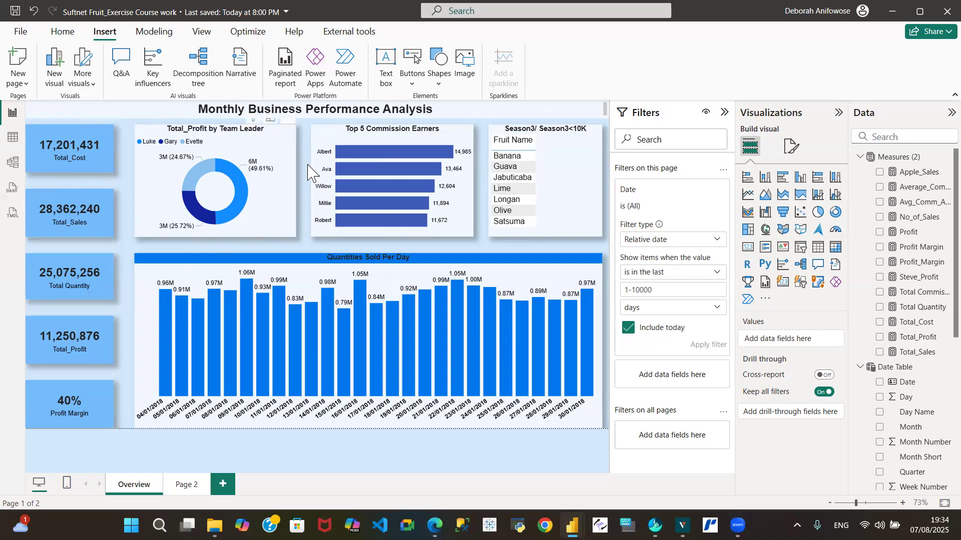
{"action": "left_click", "coordinate": [408, 153]}
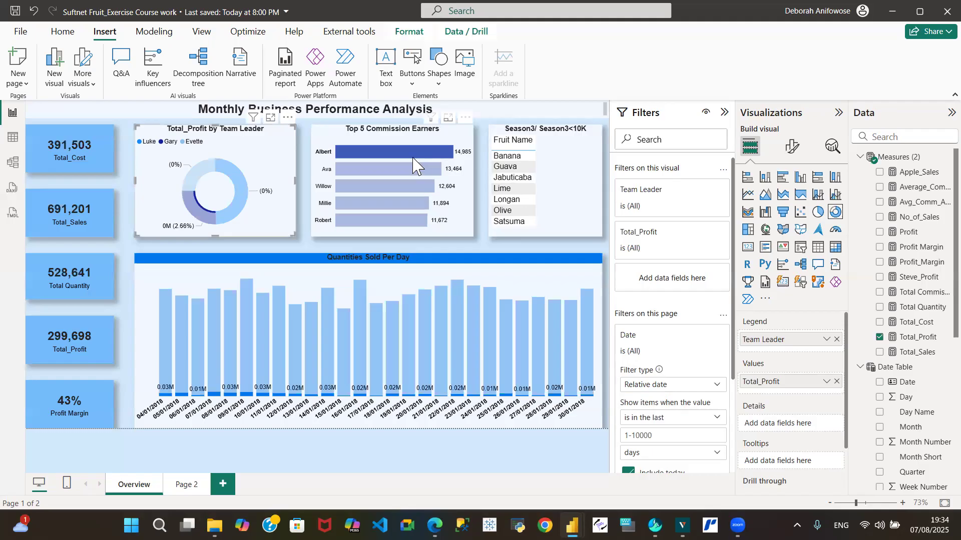
{"action": "left_click", "coordinate": [415, 156]}
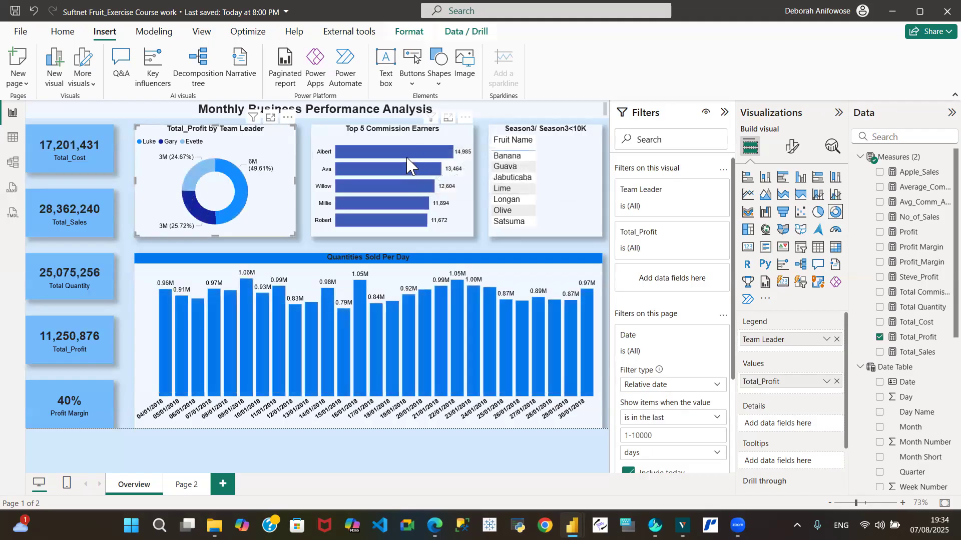
{"action": "mouse_move", "coordinate": [406, 159]}
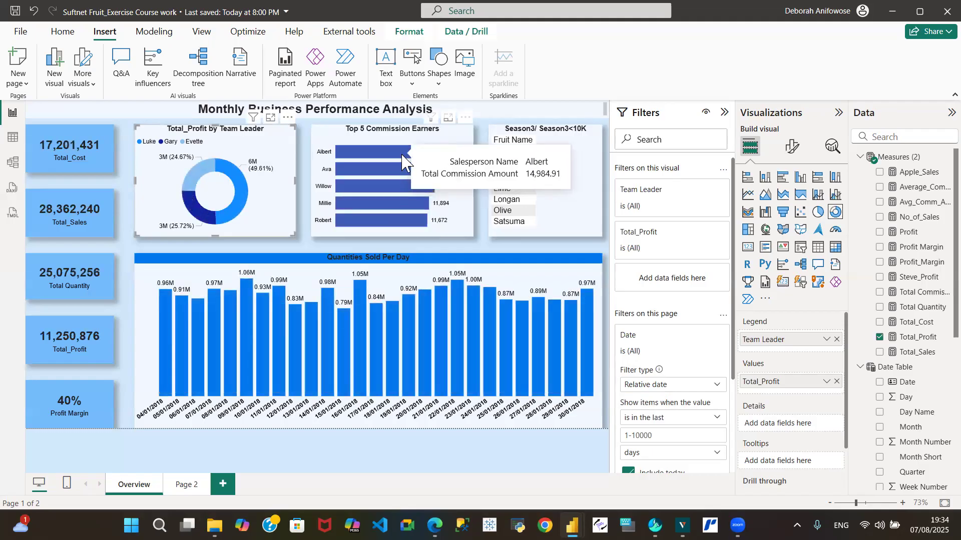
{"action": "left_click", "coordinate": [403, 160]}
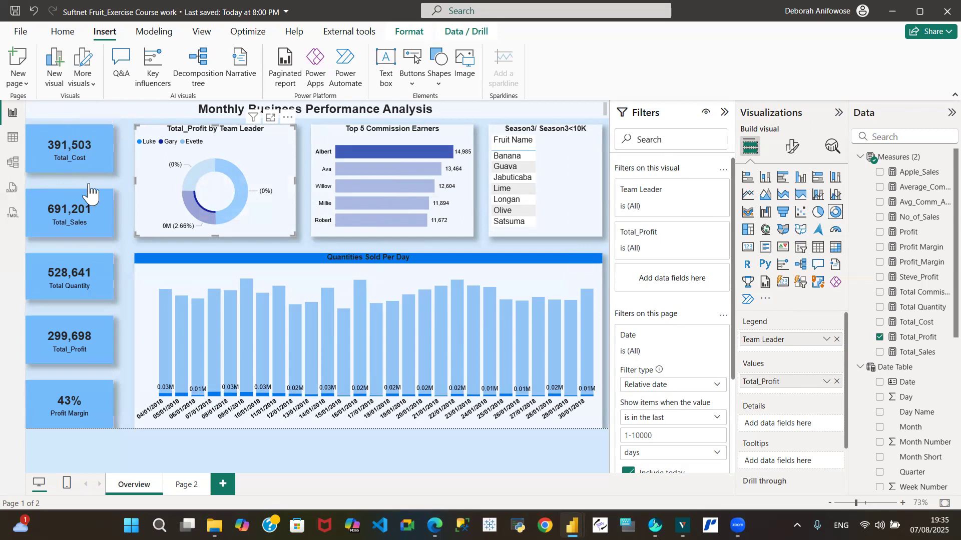
Step: Examine the sales and quantity cards and the profit donut under the highest earner's highlight, and clear the highlight
{"action": "left_click", "coordinate": [68, 230]}
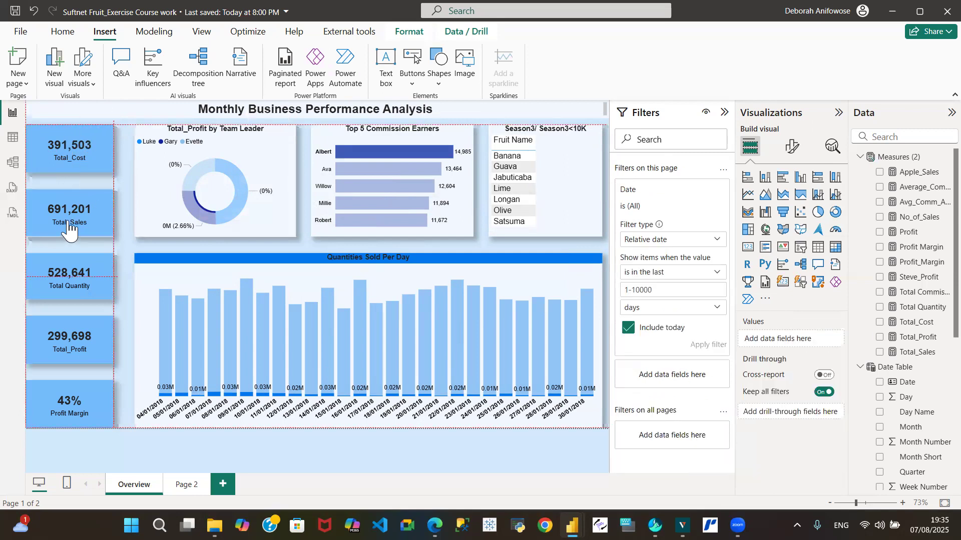
{"action": "left_click", "coordinate": [68, 230]}
{"action": "left_click", "coordinate": [79, 285]}
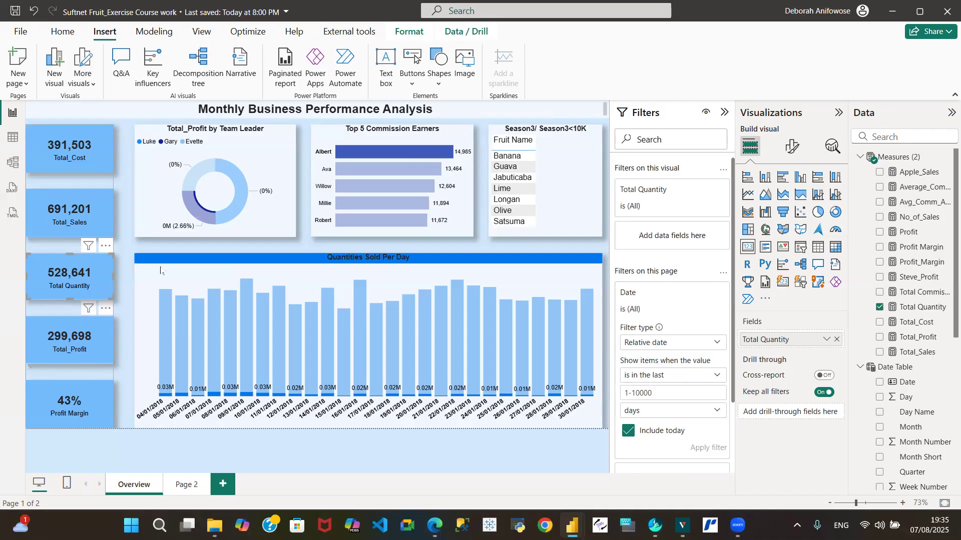
{"action": "left_click", "coordinate": [260, 210]}
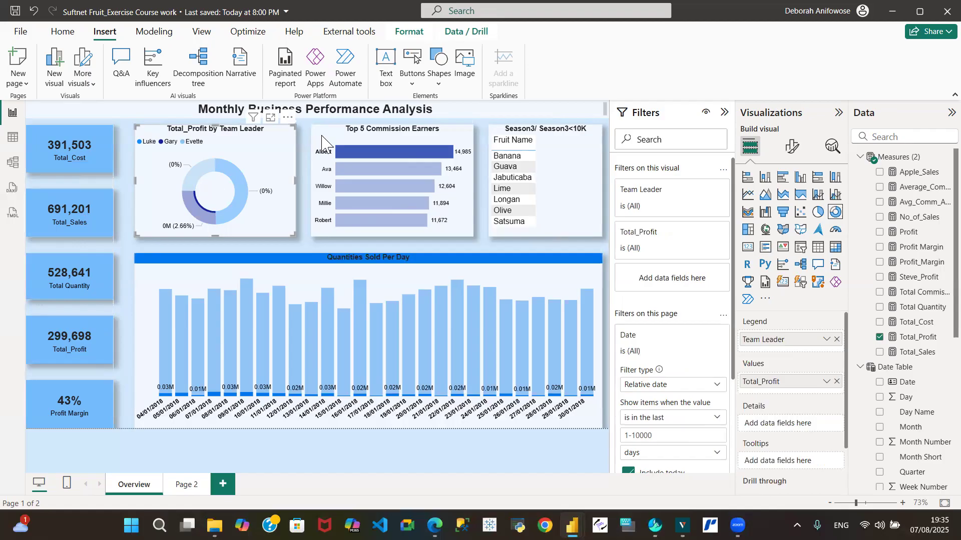
{"action": "mouse_move", "coordinate": [399, 170]}
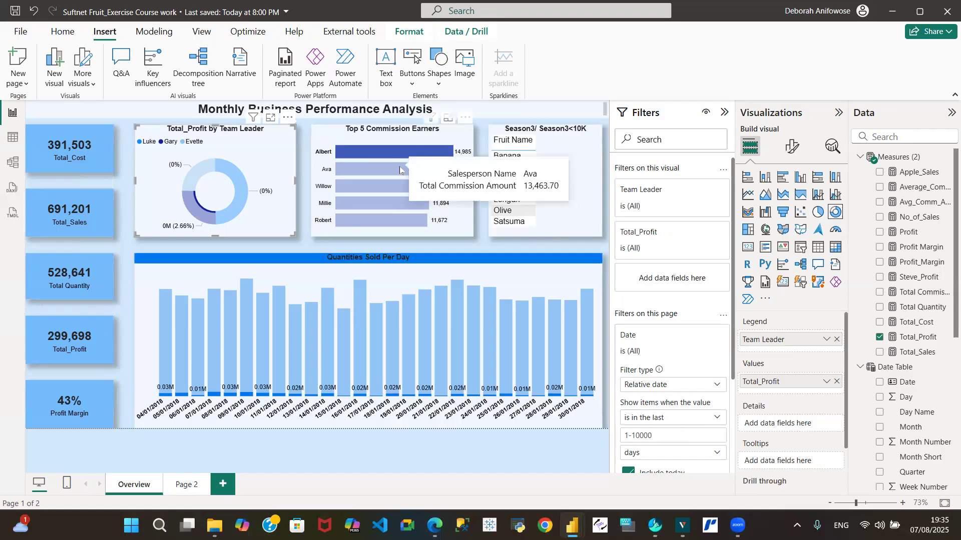
{"action": "mouse_move", "coordinate": [391, 148]}
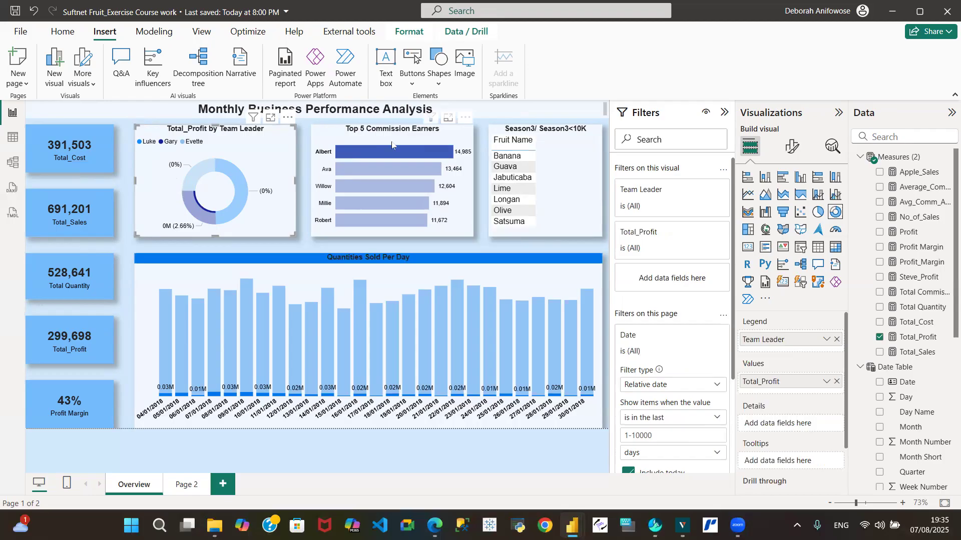
{"action": "left_click", "coordinate": [405, 155]}
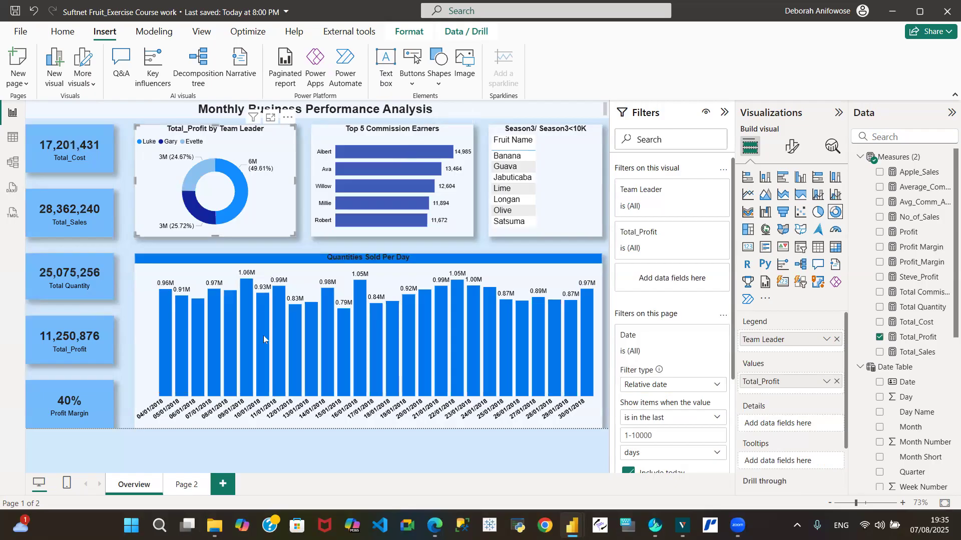
{"action": "left_click", "coordinate": [410, 157]}
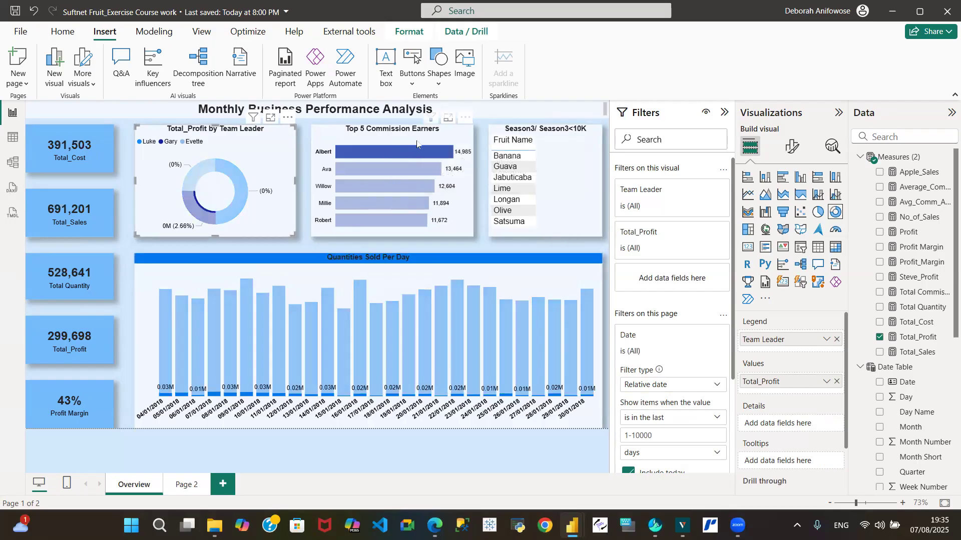
{"action": "left_click", "coordinate": [394, 149]}
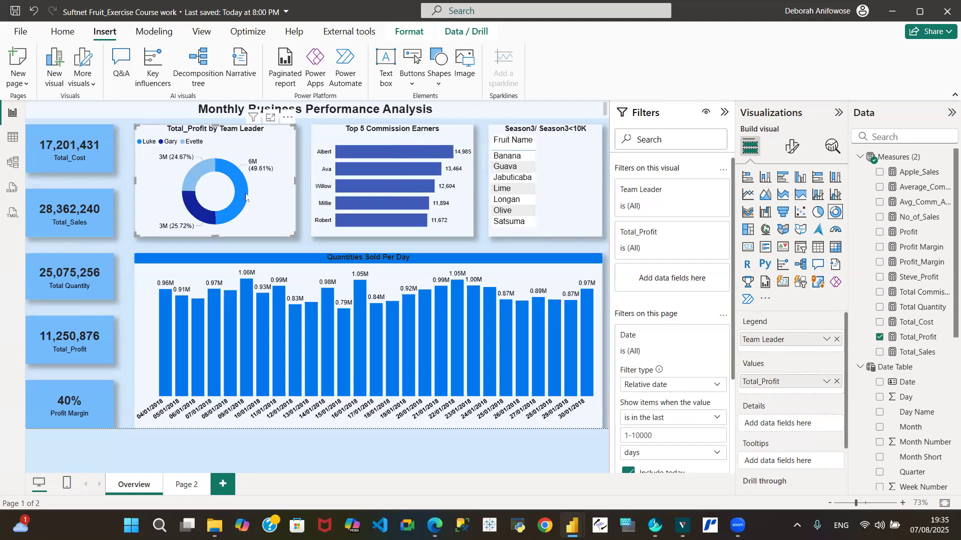
Step: Cross-highlight the page by the largest slice of the Total_Profit by Team Leader donut and compare the commission earners
{"action": "mouse_move", "coordinate": [237, 201]}
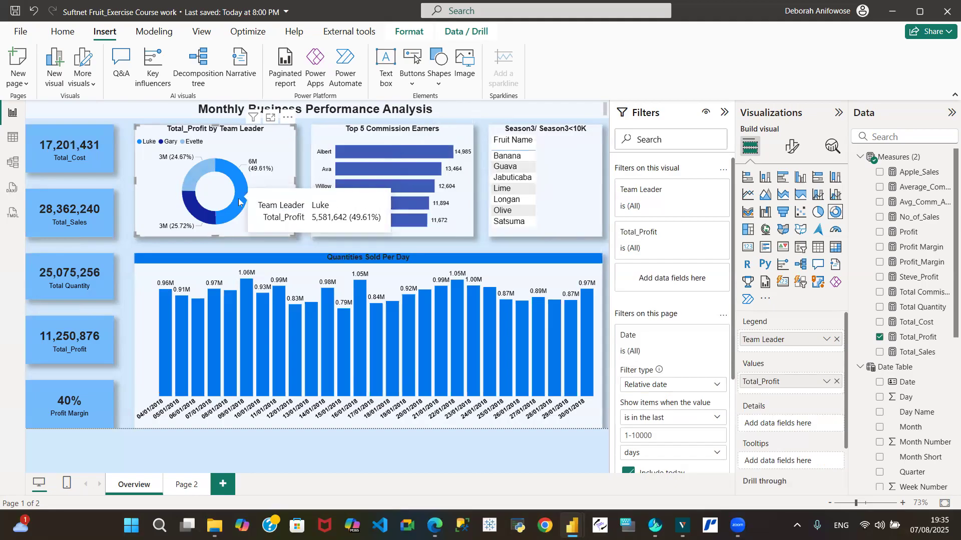
{"action": "left_click", "coordinate": [238, 202]}
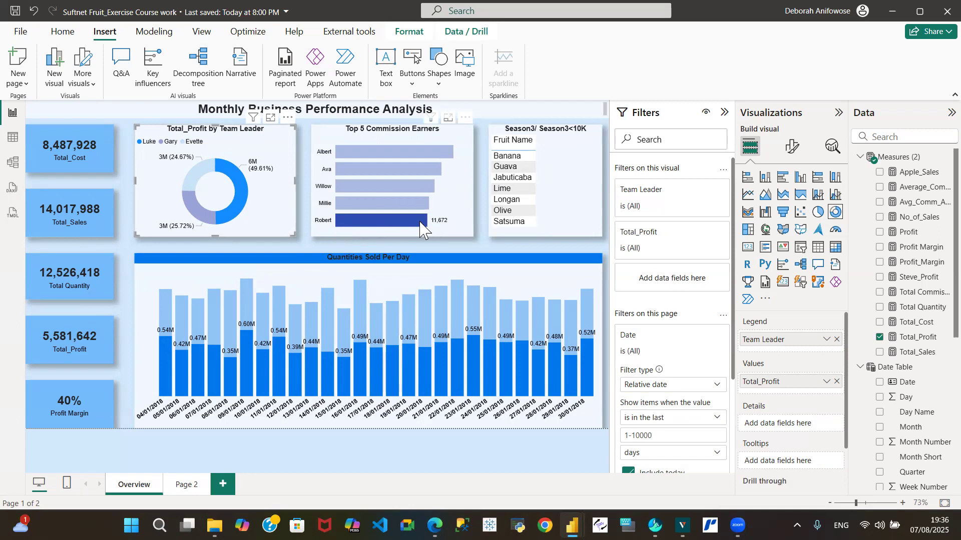
{"action": "mouse_move", "coordinate": [419, 220]}
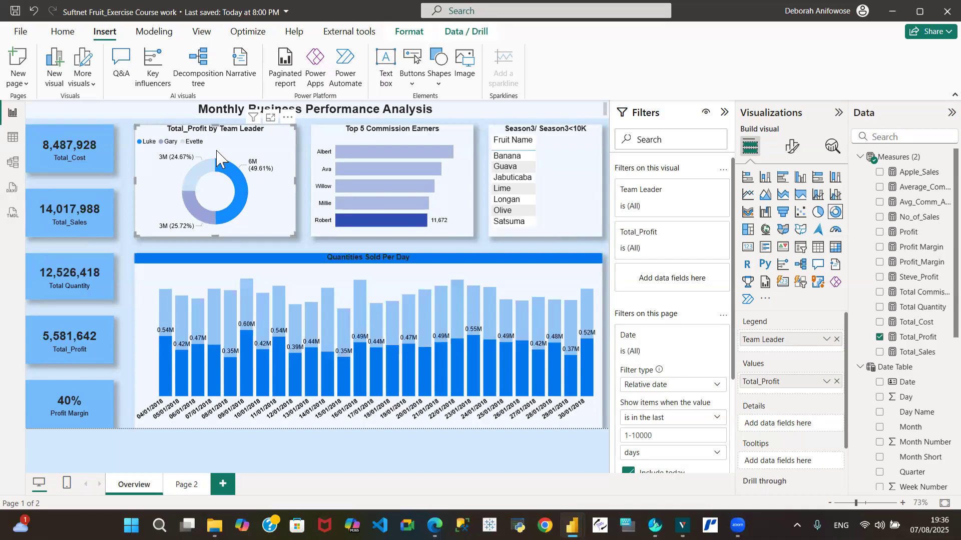
{"action": "mouse_move", "coordinate": [243, 201]}
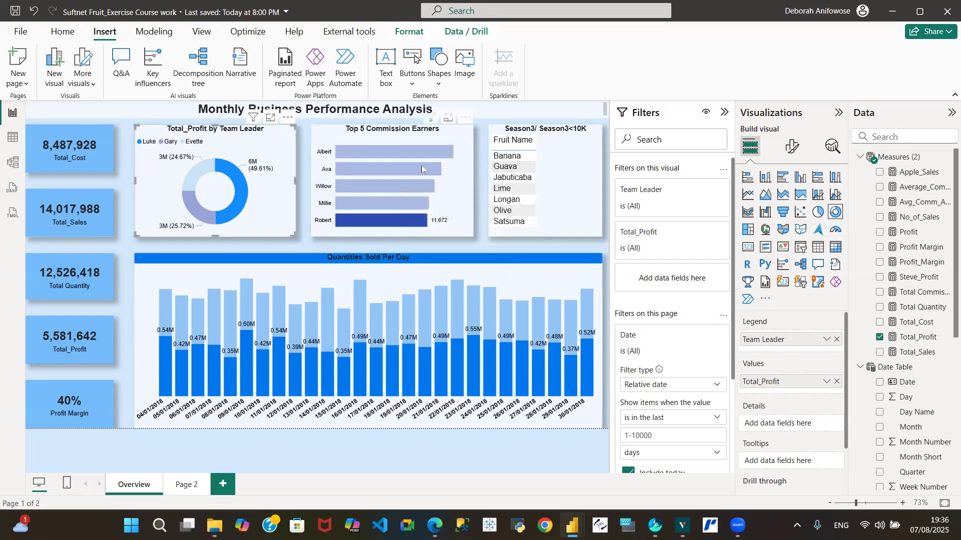
{"action": "mouse_move", "coordinate": [422, 166]}
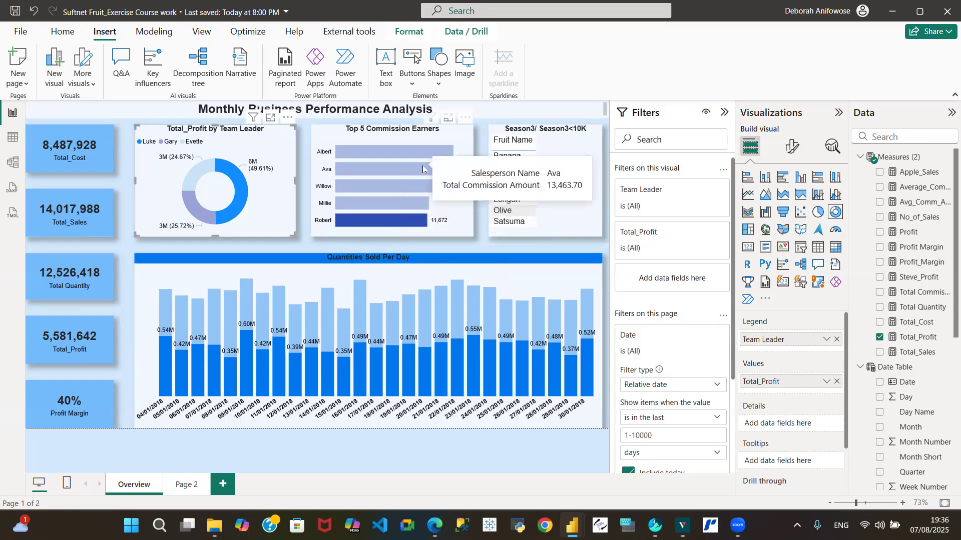
Step: Cross-highlight the page by the fifth and second commission earners in turn, inspect the profit donut, and clear the highlighting
{"action": "left_click", "coordinate": [381, 223]}
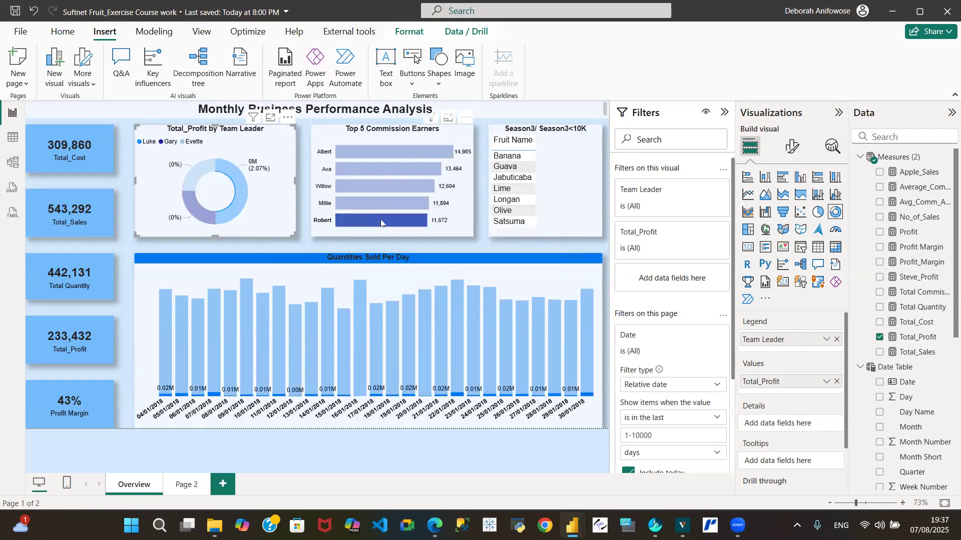
{"action": "left_click", "coordinate": [391, 224]}
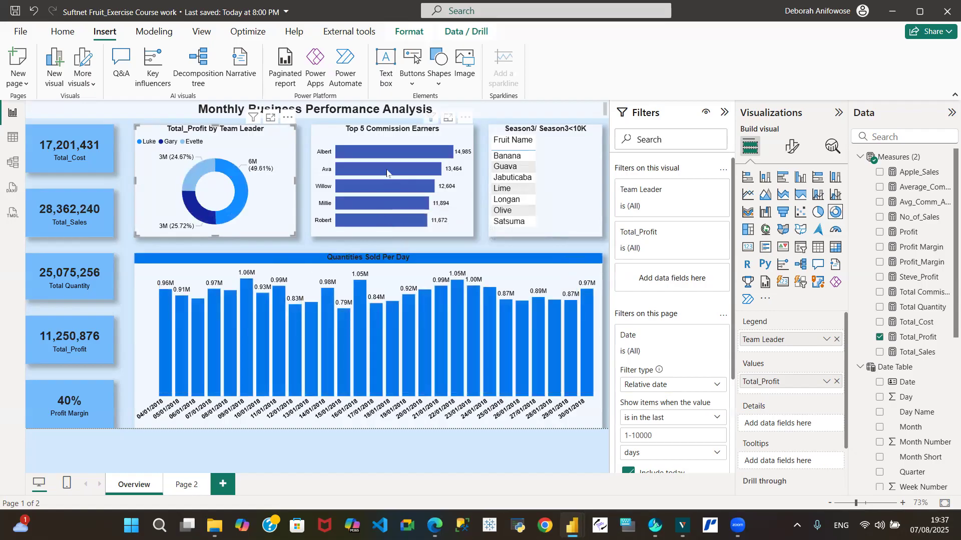
{"action": "mouse_move", "coordinate": [387, 173]}
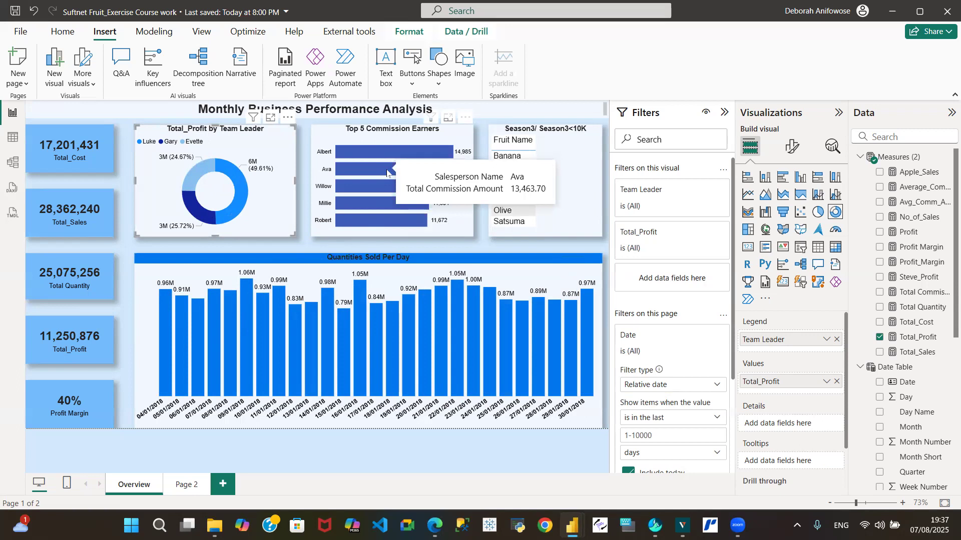
{"action": "left_click", "coordinate": [376, 173]}
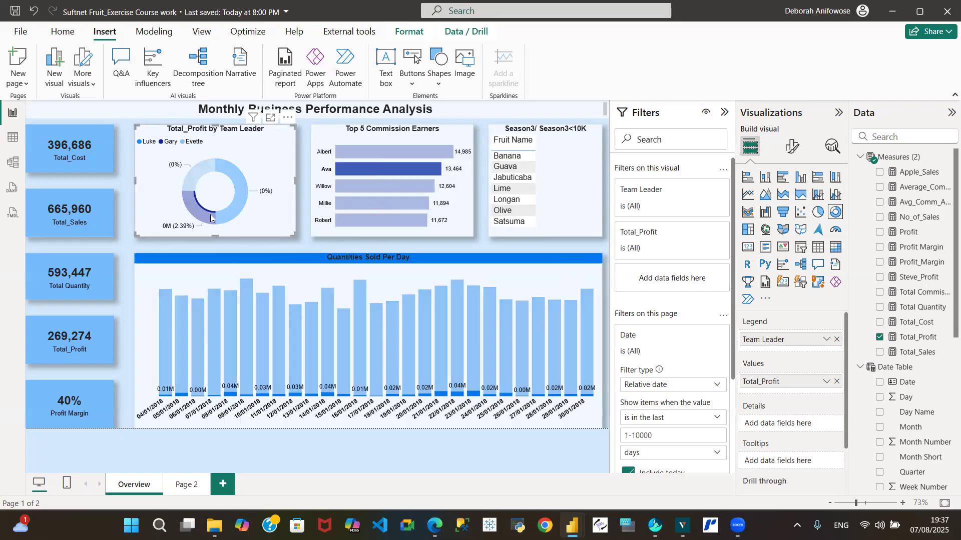
{"action": "mouse_move", "coordinate": [210, 217]}
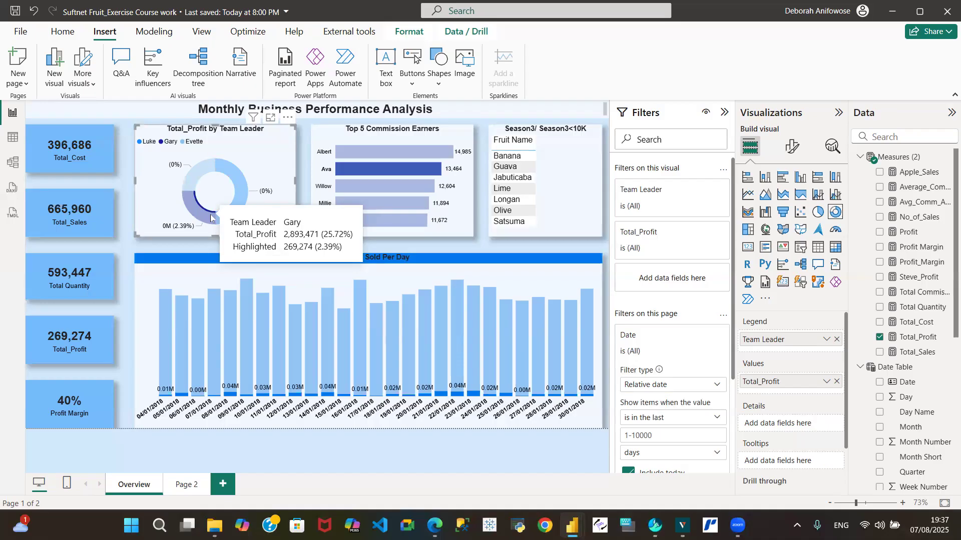
{"action": "left_click", "coordinate": [366, 172]}
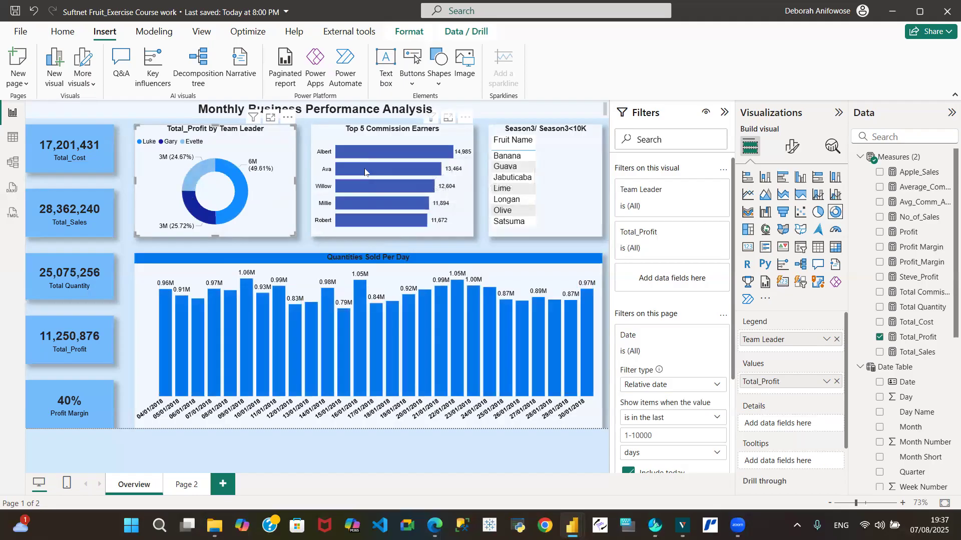
Step: Turn on Edit interactions for the Total_Profit by Team Leader donut chart
{"action": "left_click", "coordinate": [413, 40]}
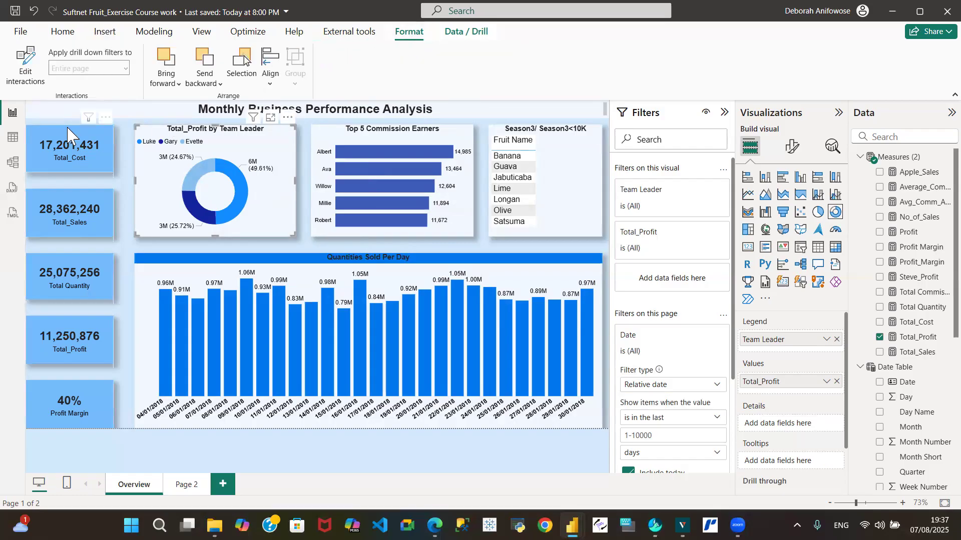
{"action": "left_click", "coordinate": [24, 78]}
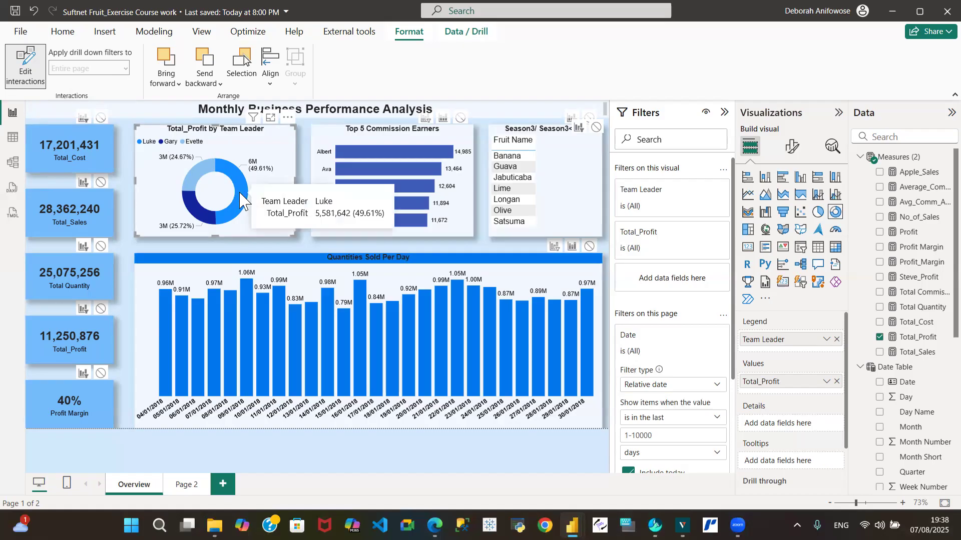
Step: Set the profit donut's interaction with the Total_Cost and Total_Sales cards to None
{"action": "left_click", "coordinate": [100, 118]}
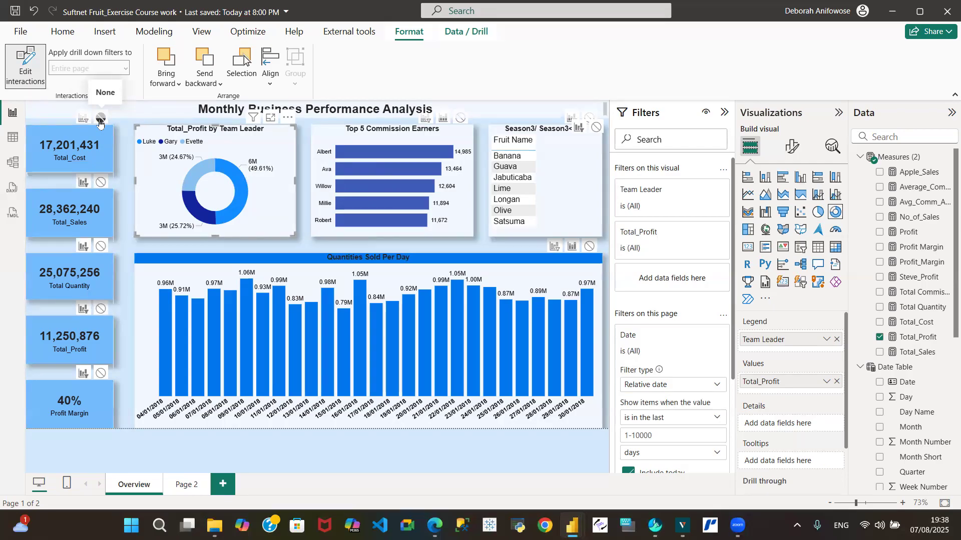
{"action": "left_click", "coordinate": [102, 183]}
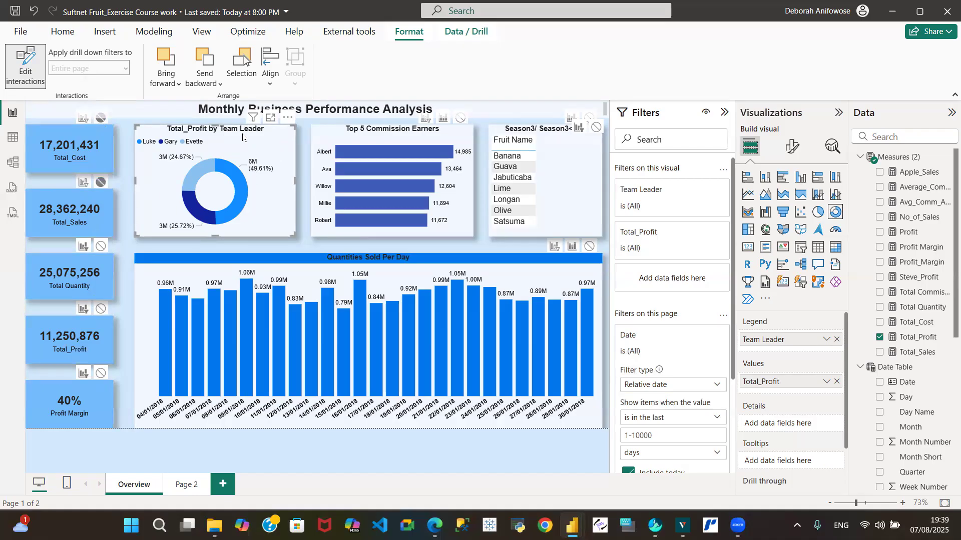
Step: Cross-highlight the page by the dark blue 25.72% slice of the Total_Profit donut and compare the top commission earners
{"action": "mouse_move", "coordinate": [464, 162]}
{"action": "mouse_move", "coordinate": [247, 189]}
{"action": "mouse_move", "coordinate": [196, 214]}
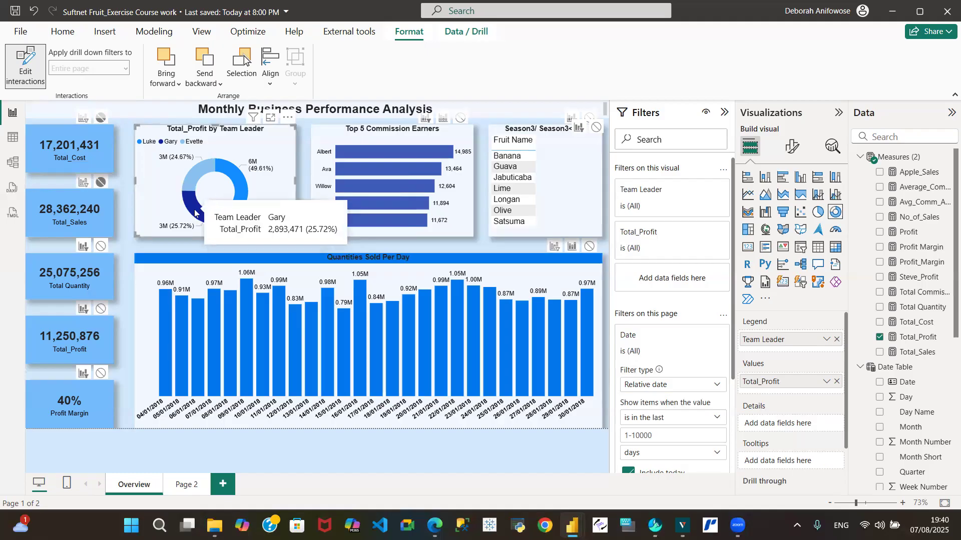
{"action": "left_click", "coordinate": [196, 214]}
{"action": "left_click", "coordinate": [195, 214]}
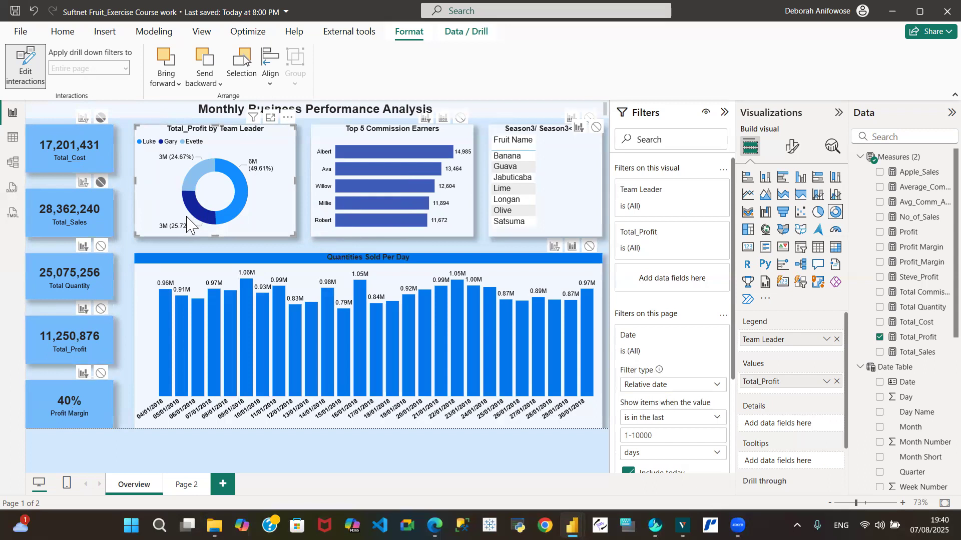
{"action": "mouse_move", "coordinate": [199, 214]}
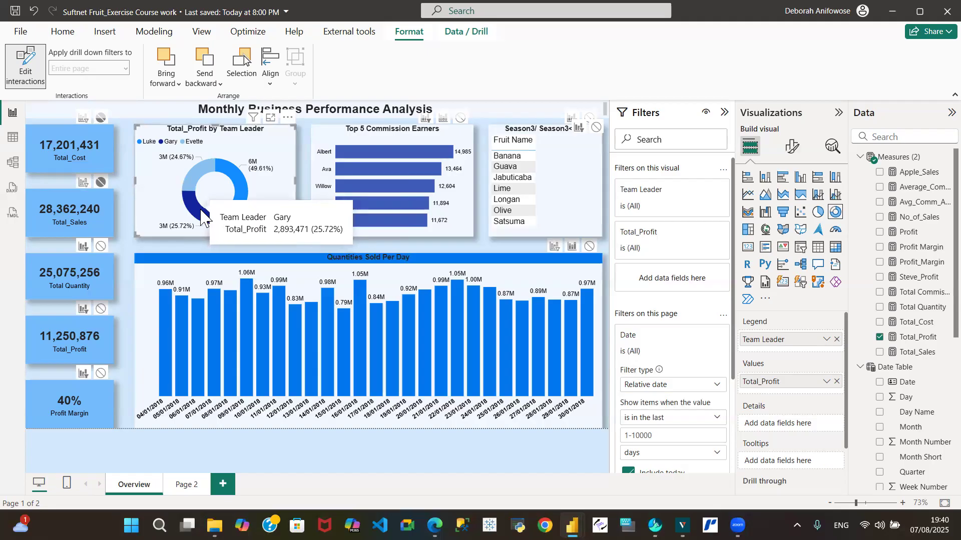
{"action": "left_click", "coordinate": [200, 216]}
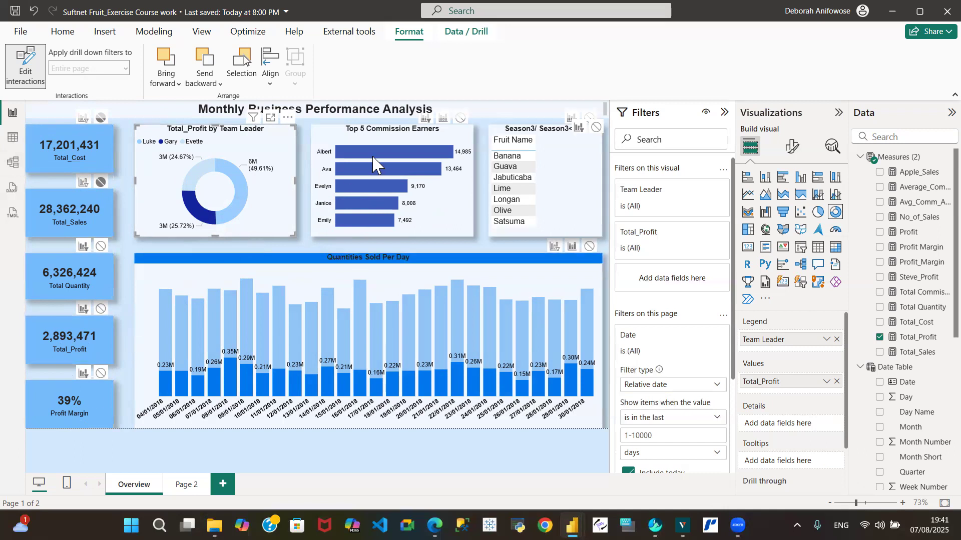
{"action": "mouse_move", "coordinate": [373, 160]}
{"action": "mouse_move", "coordinate": [423, 152]}
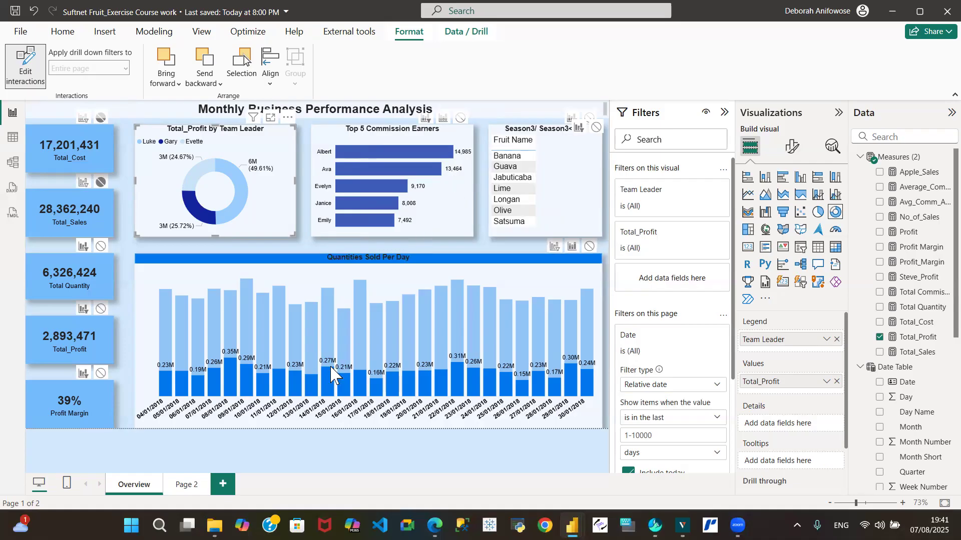
Step: Examine the highlighted portions of the Quantities Sold Per Day columns for the selected donut slice, and clear the selection
{"action": "mouse_move", "coordinate": [479, 346]}
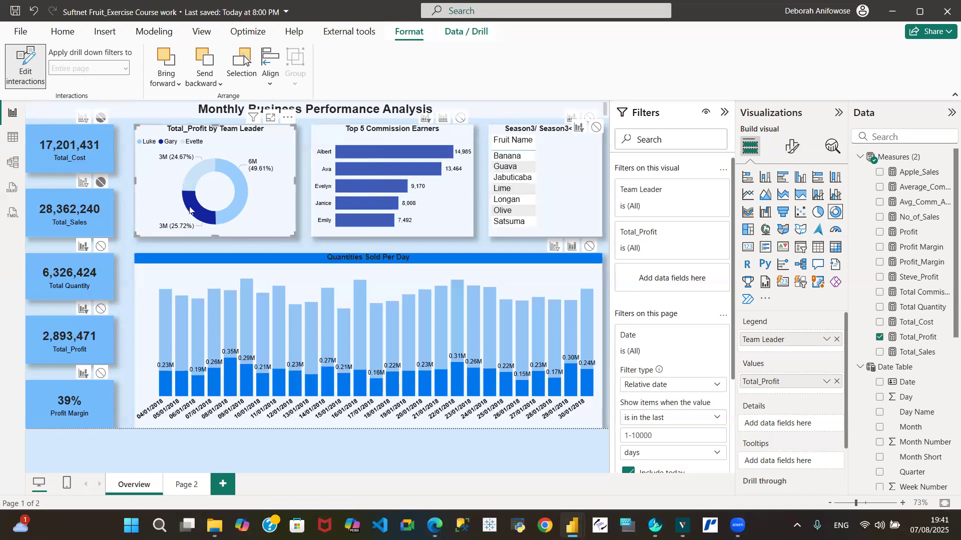
{"action": "mouse_move", "coordinate": [189, 210]}
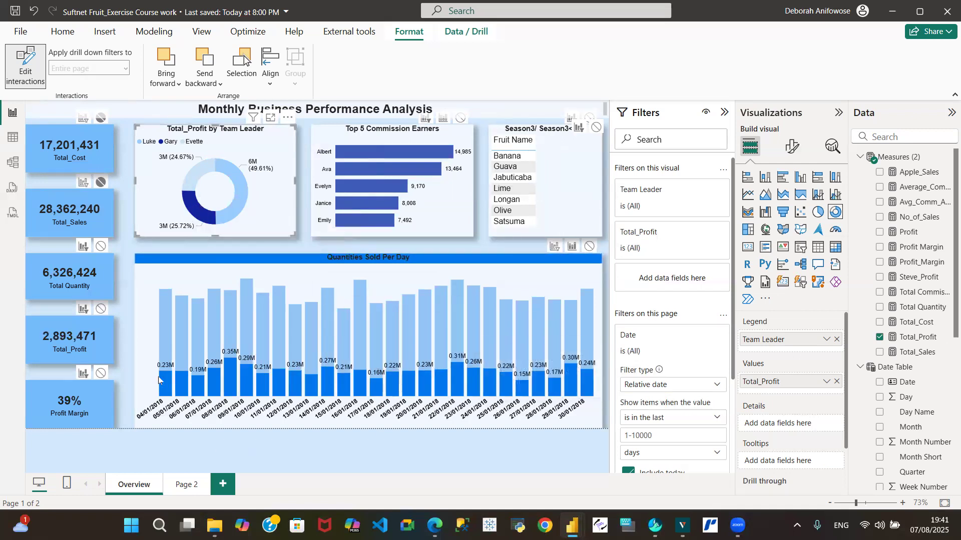
{"action": "mouse_move", "coordinate": [161, 389]}
{"action": "mouse_move", "coordinate": [164, 372]}
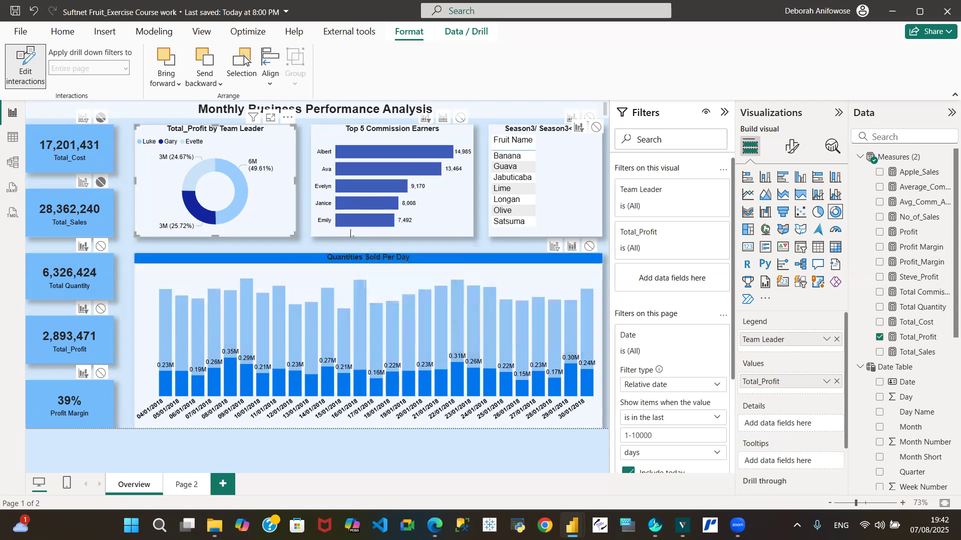
{"action": "left_click", "coordinate": [190, 210]}
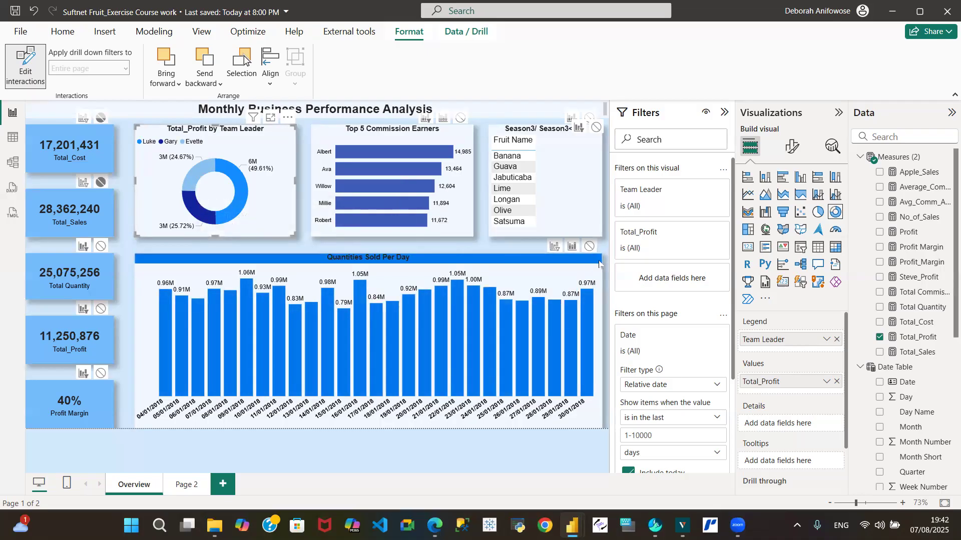
Step: Set the donut's interaction with Quantities Sold Per Day to Filter, comparing it with Highlight under the 25.72% slice, and clear the selection
{"action": "left_click", "coordinate": [553, 252]}
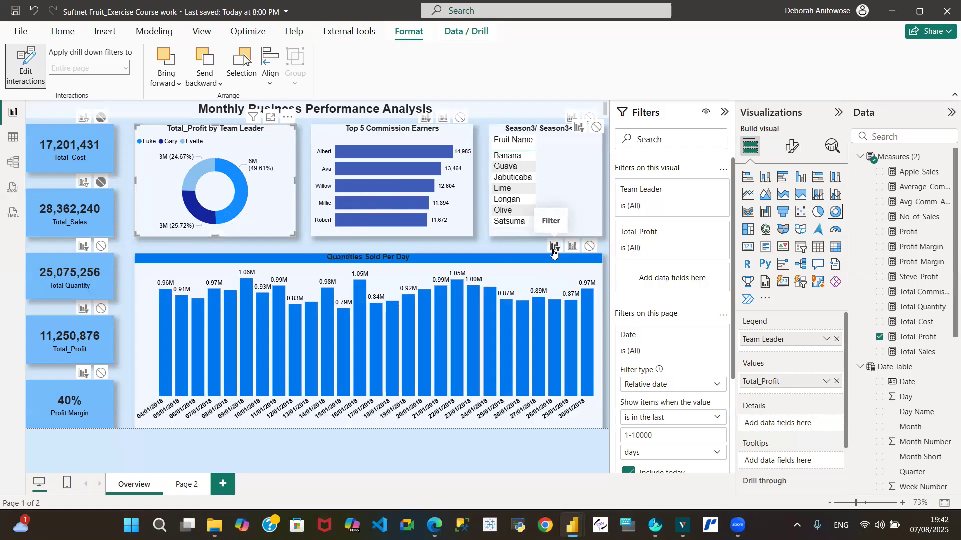
{"action": "left_click", "coordinate": [195, 215]}
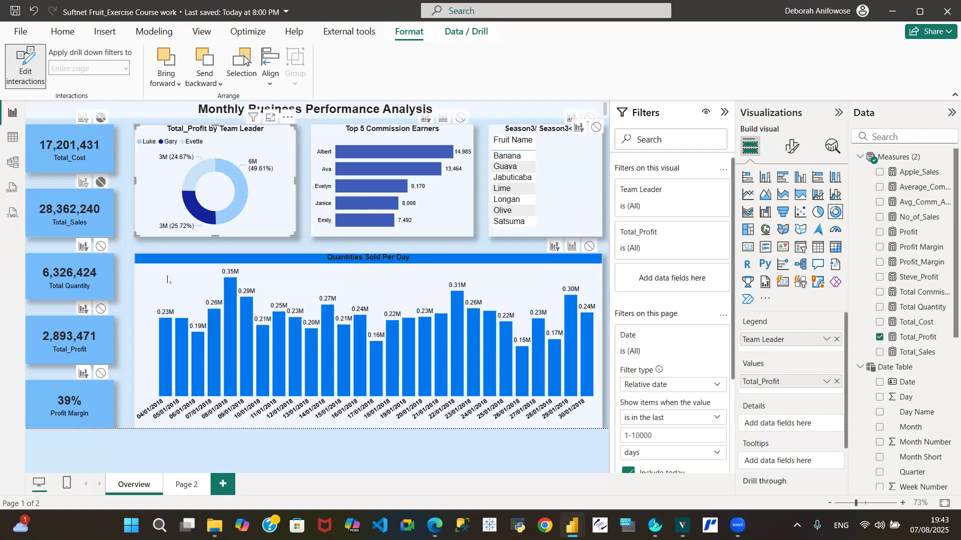
{"action": "left_click", "coordinate": [572, 246]}
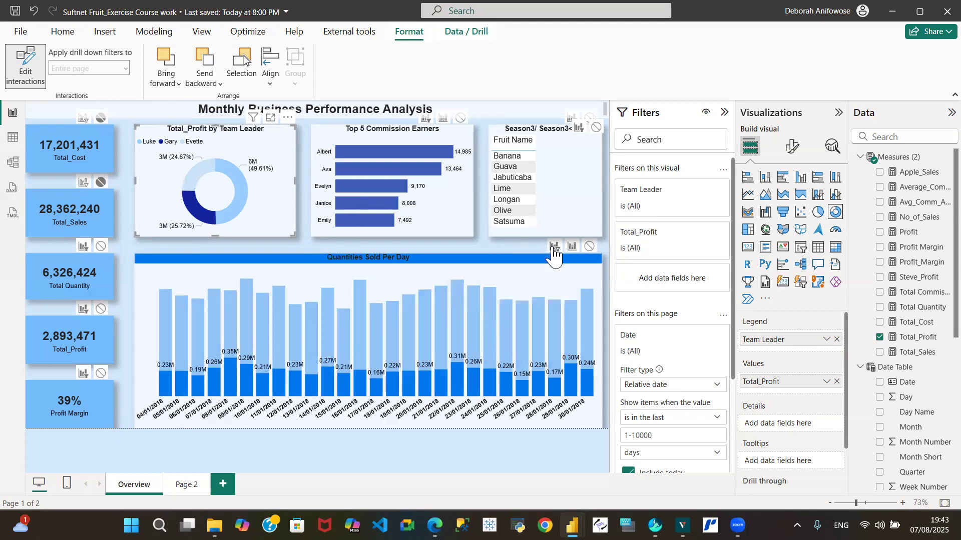
{"action": "left_click", "coordinate": [554, 246]}
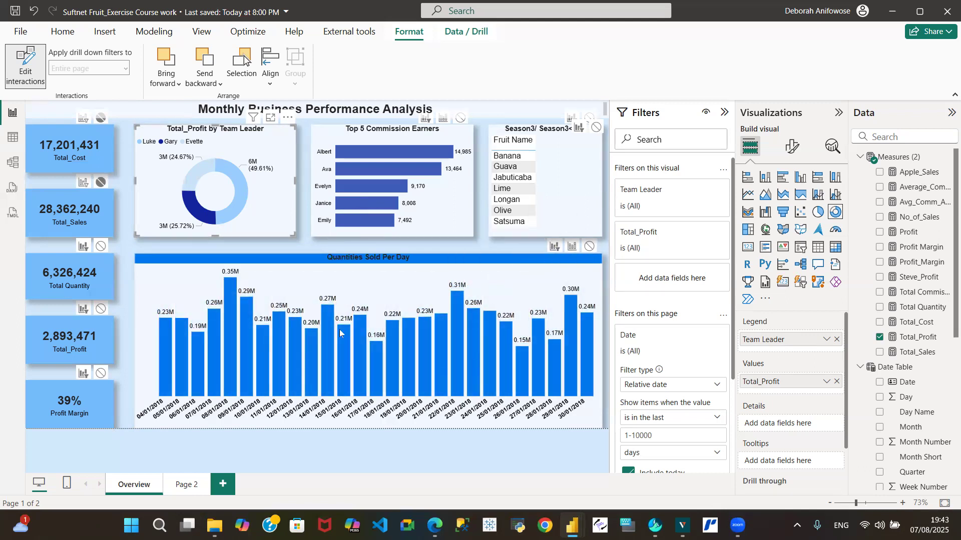
{"action": "left_click", "coordinate": [572, 246]}
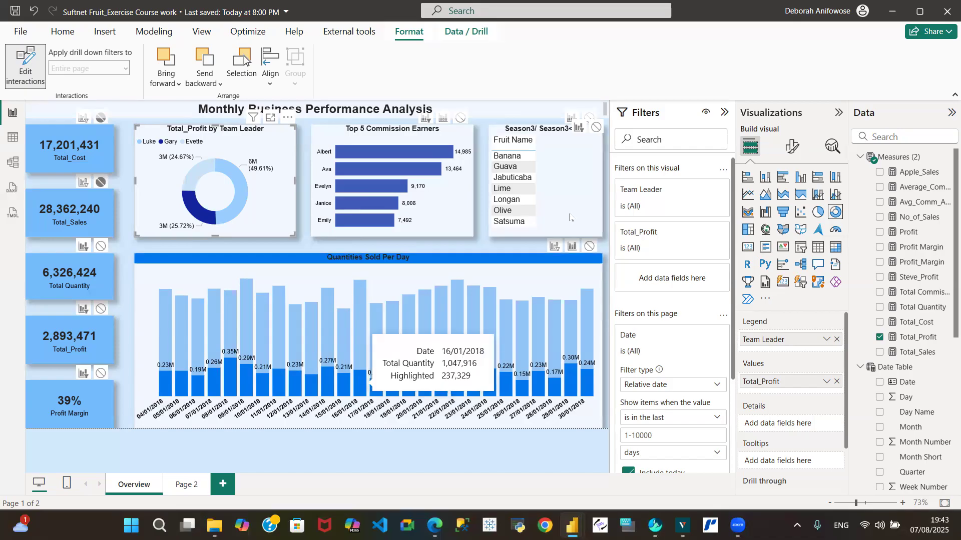
{"action": "left_click", "coordinate": [553, 247]}
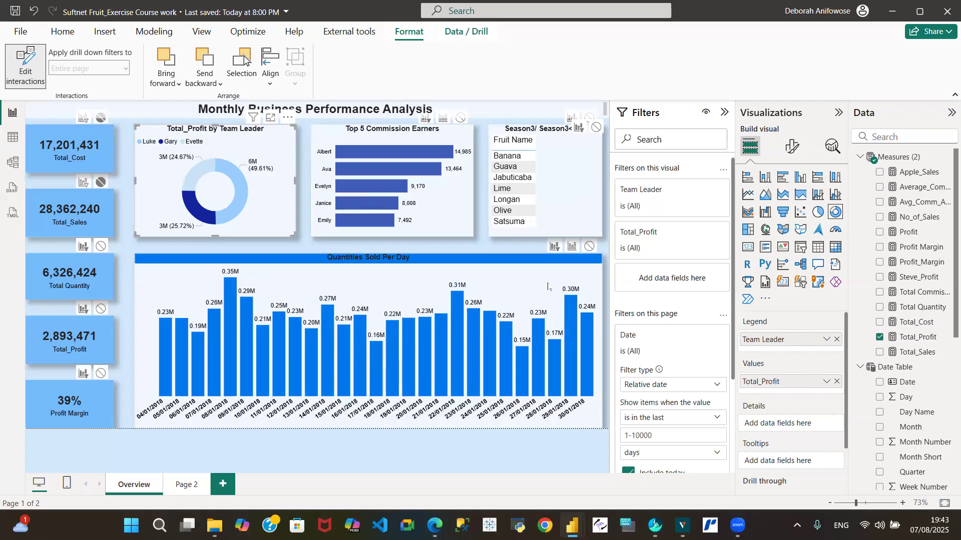
{"action": "mouse_move", "coordinate": [195, 212]}
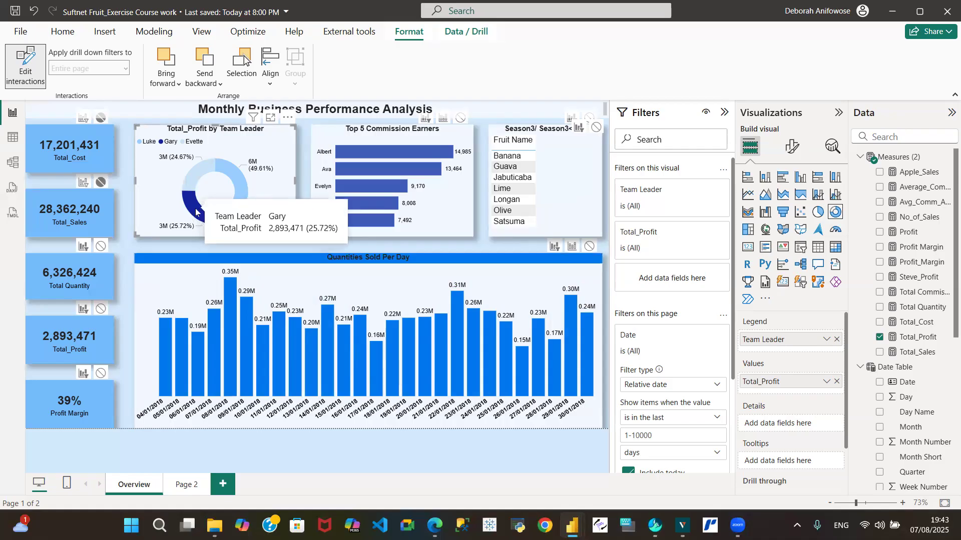
{"action": "left_click", "coordinate": [196, 212]}
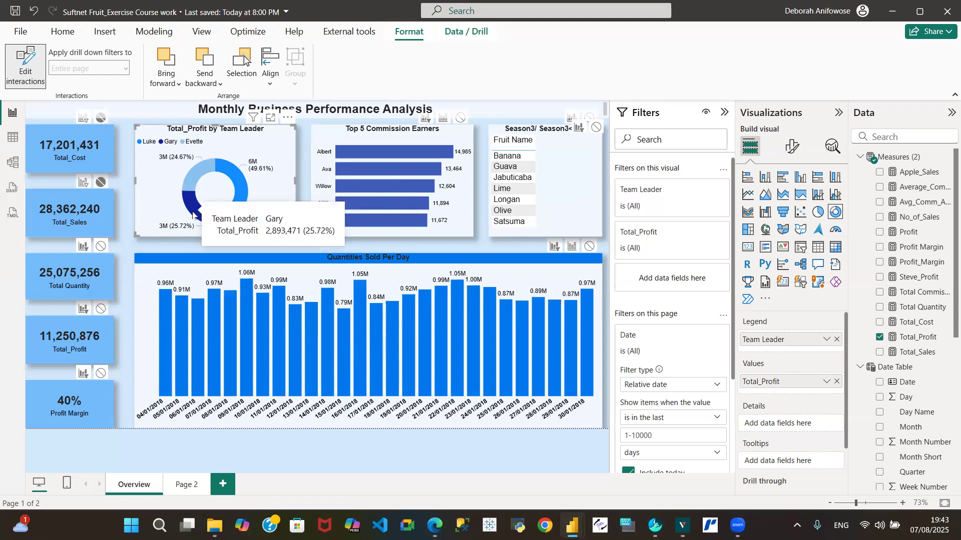
Step: Set the donut's interaction with Top 5 Commission Earners to Highlight and inspect that chart's bars under the 25.72% slice
{"action": "left_click", "coordinate": [193, 215]}
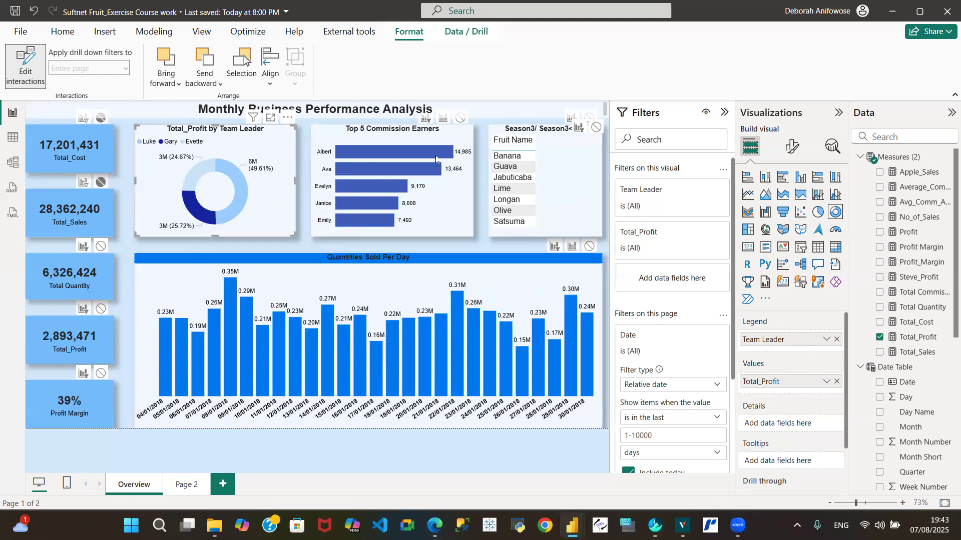
{"action": "left_click", "coordinate": [192, 211]}
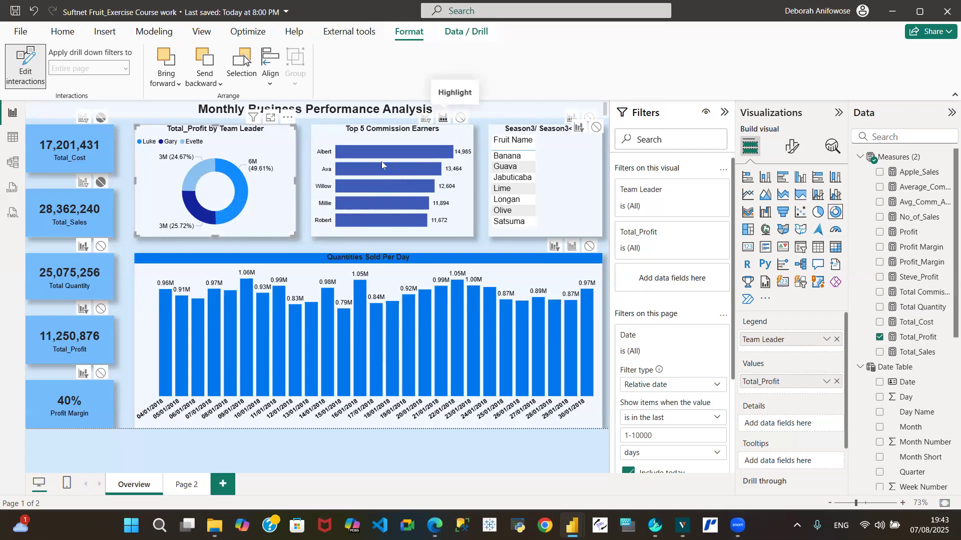
{"action": "left_click", "coordinate": [196, 212]}
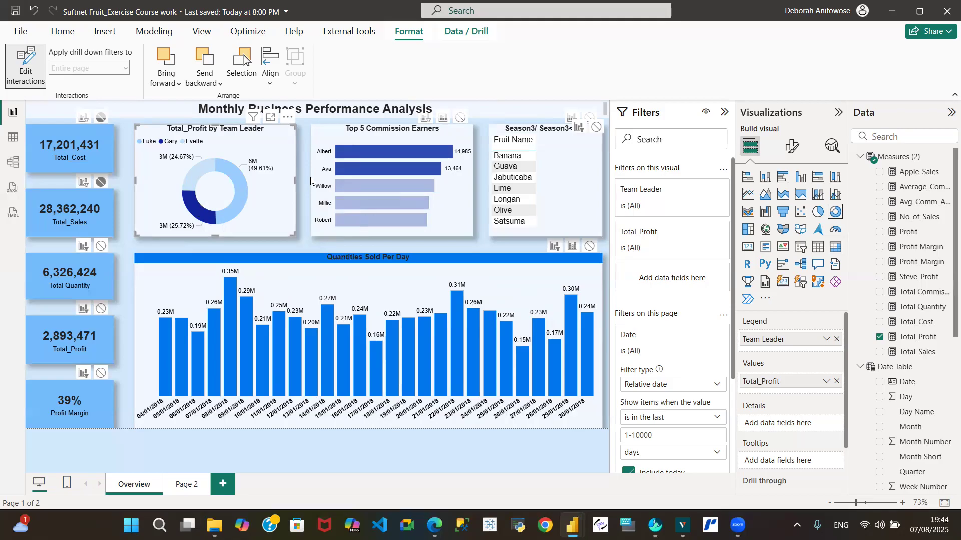
{"action": "mouse_move", "coordinate": [417, 154]}
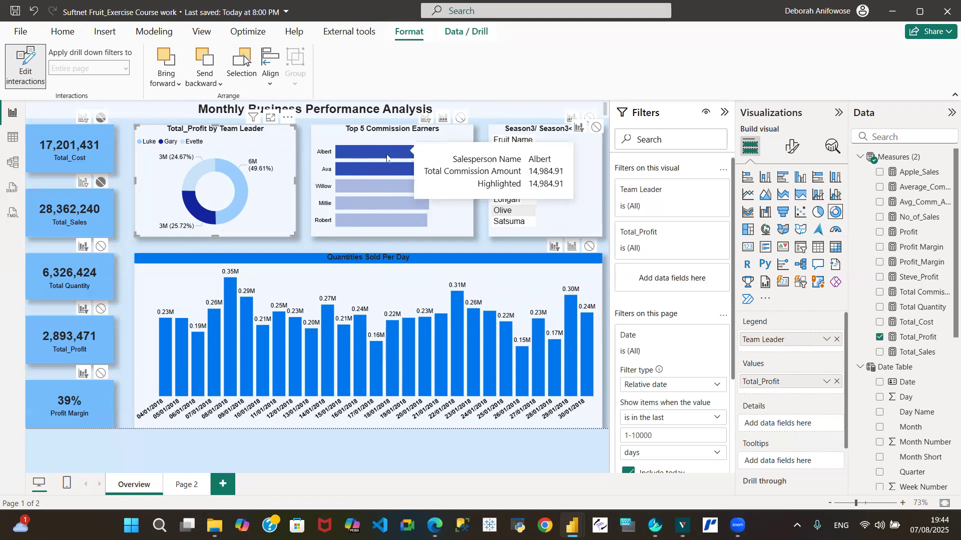
{"action": "mouse_move", "coordinate": [414, 178]}
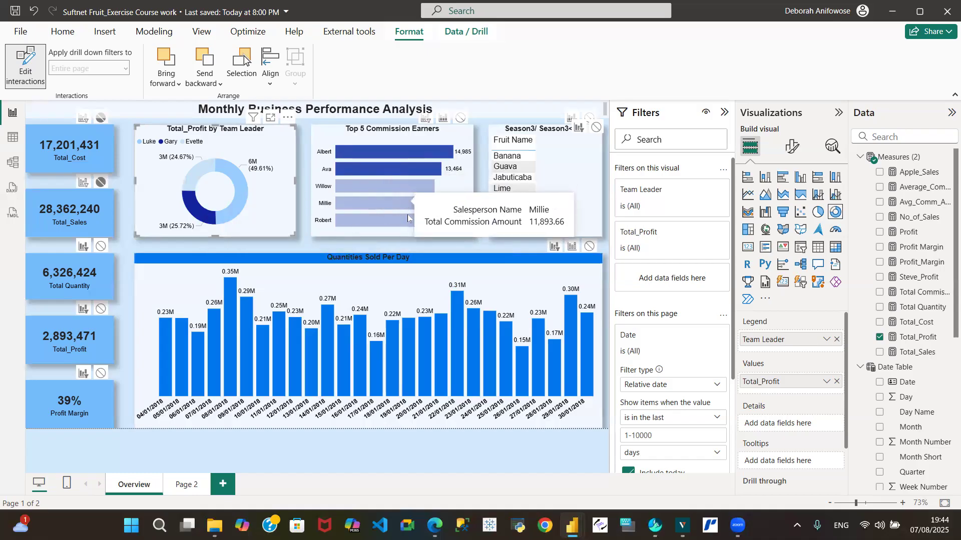
{"action": "mouse_move", "coordinate": [409, 229]}
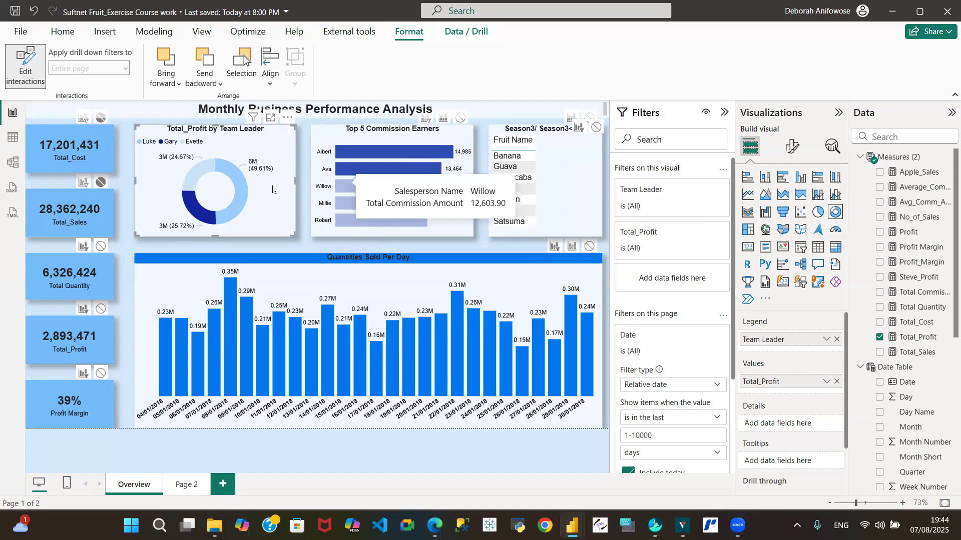
Step: Select the donut's 49.61% and 24.67% slices in turn, inspect the commission earners highlighted for each, and clear the selection
{"action": "mouse_move", "coordinate": [237, 187]}
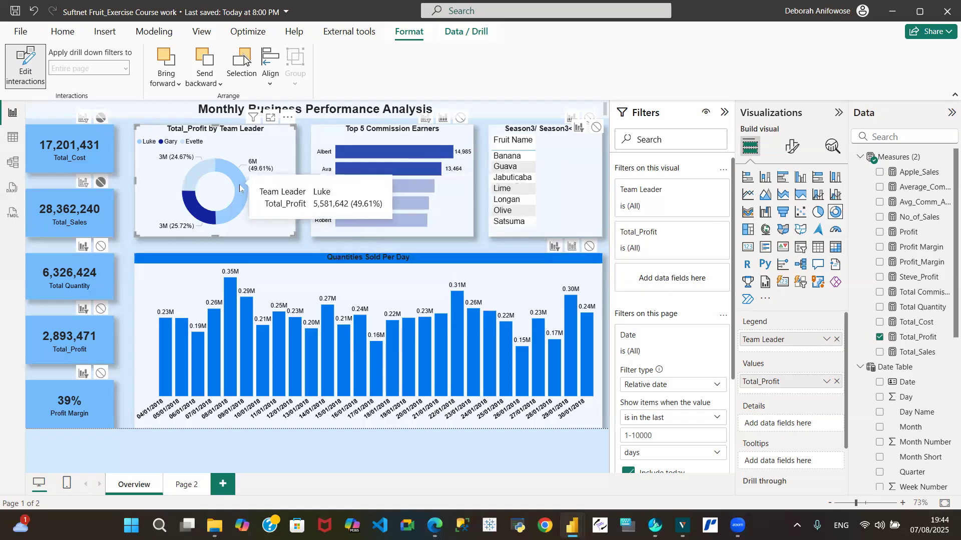
{"action": "left_click", "coordinate": [239, 188]}
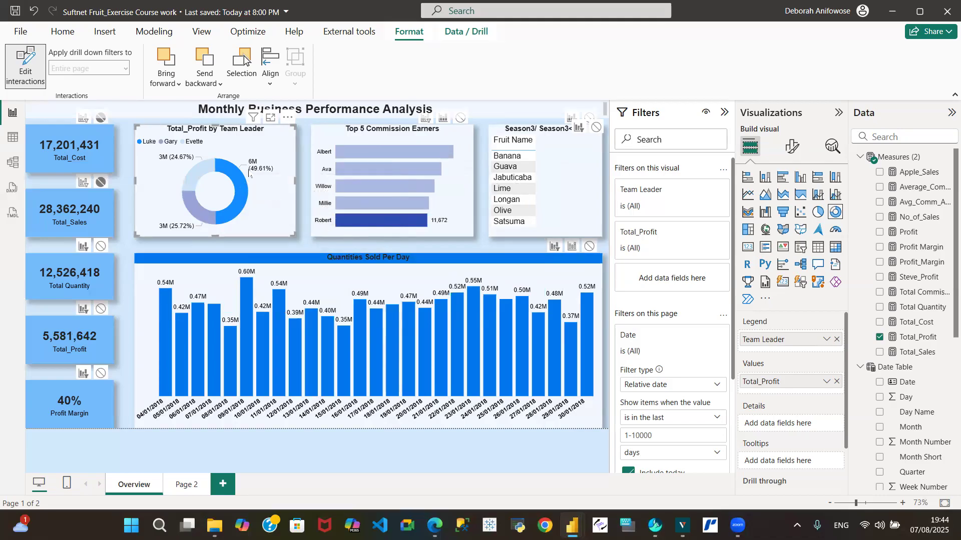
{"action": "mouse_move", "coordinate": [240, 173]}
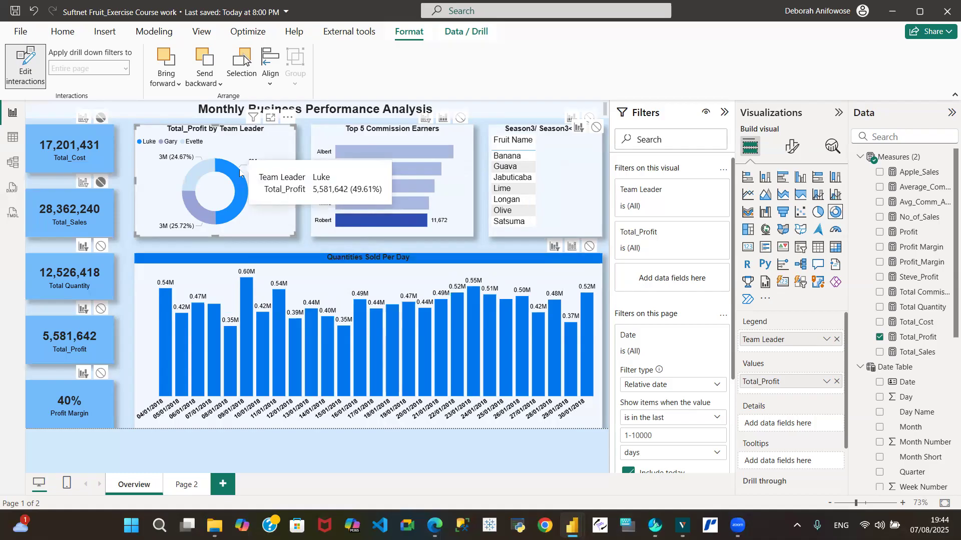
{"action": "left_click", "coordinate": [191, 174]}
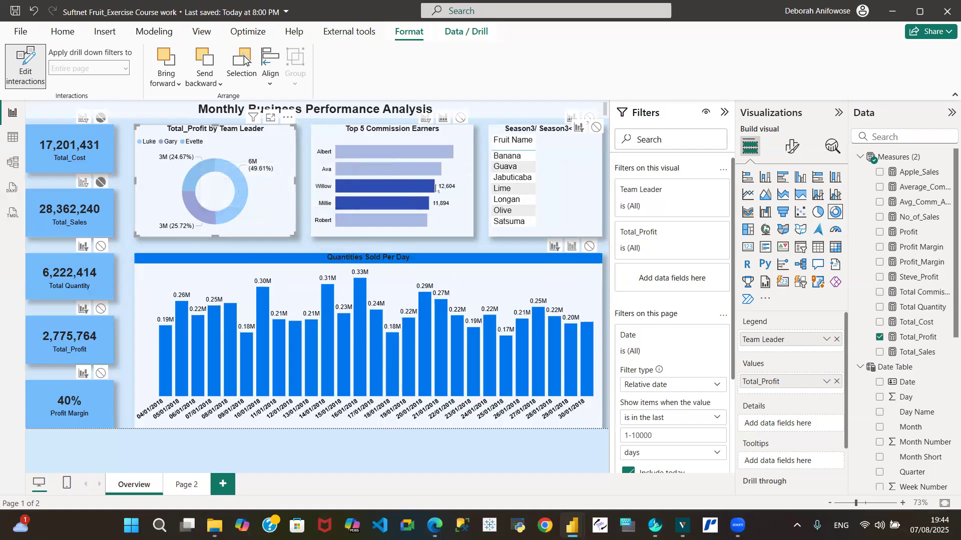
{"action": "mouse_move", "coordinate": [431, 207]}
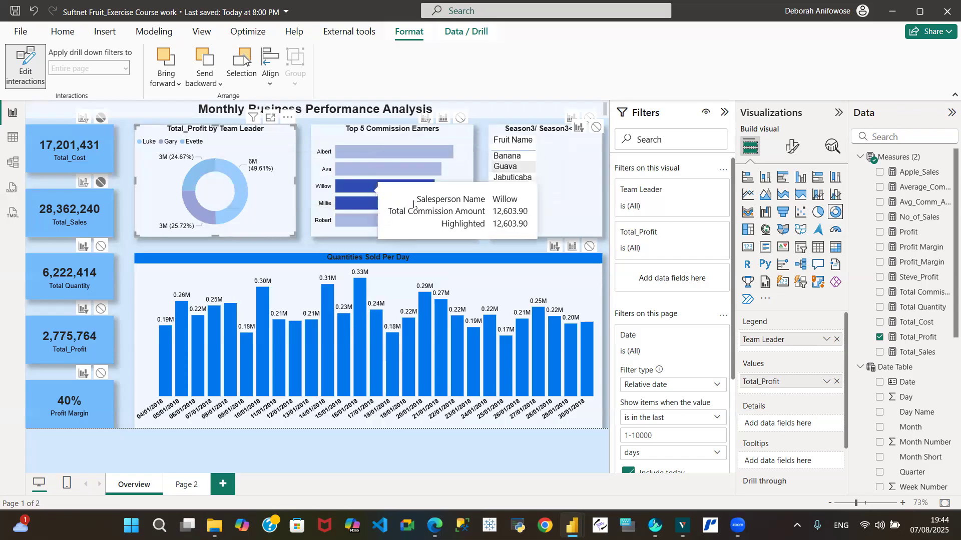
{"action": "mouse_move", "coordinate": [196, 174]}
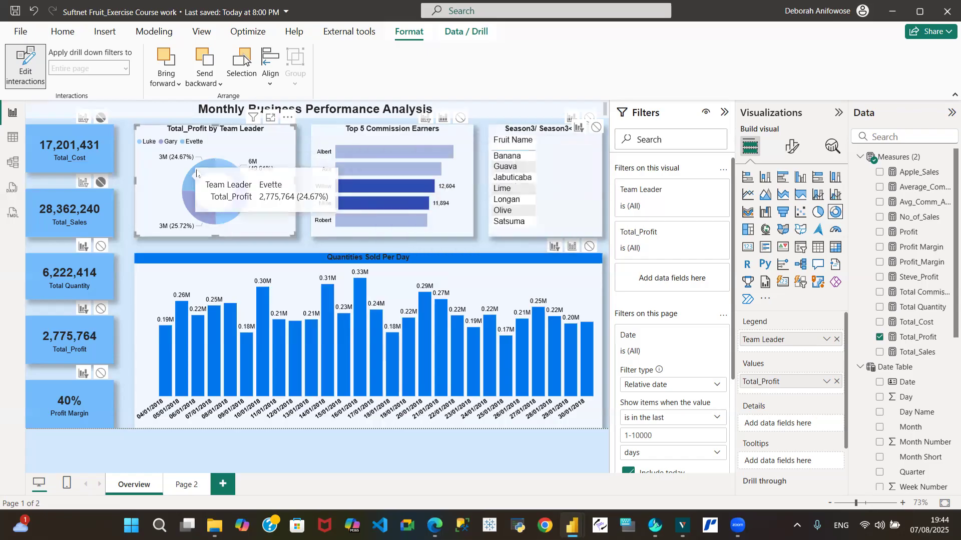
{"action": "left_click", "coordinate": [198, 173]}
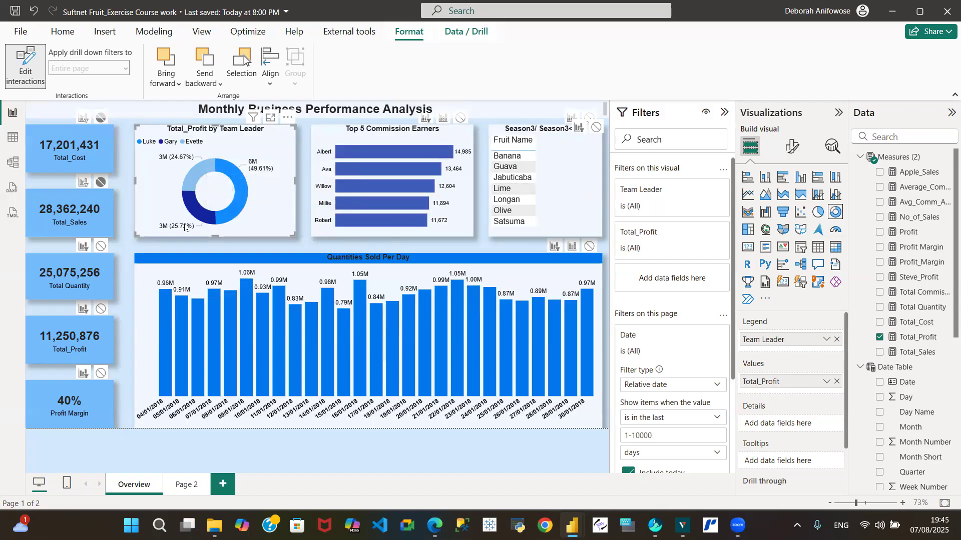
Step: Return the donut's interaction with Top 5 Commission Earners to Filter, test it with the 24.67% slice, and clear the selection
{"action": "mouse_move", "coordinate": [191, 177]}
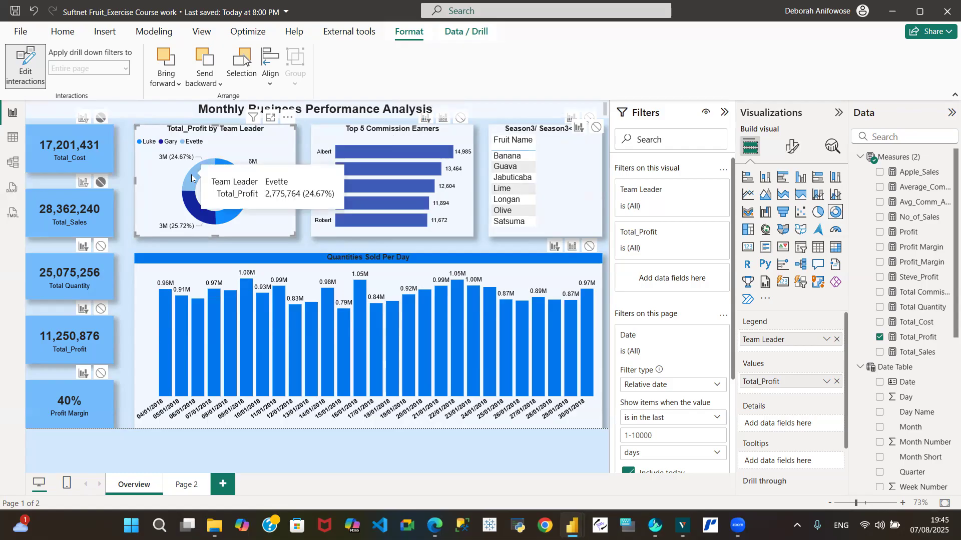
{"action": "left_click", "coordinate": [196, 172]}
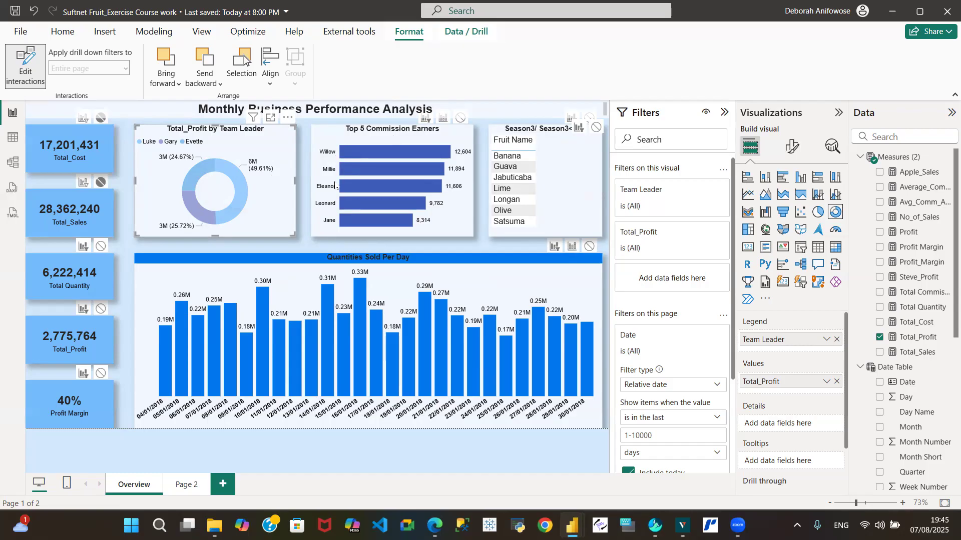
{"action": "mouse_move", "coordinate": [195, 170]}
{"action": "left_click", "coordinate": [192, 189]}
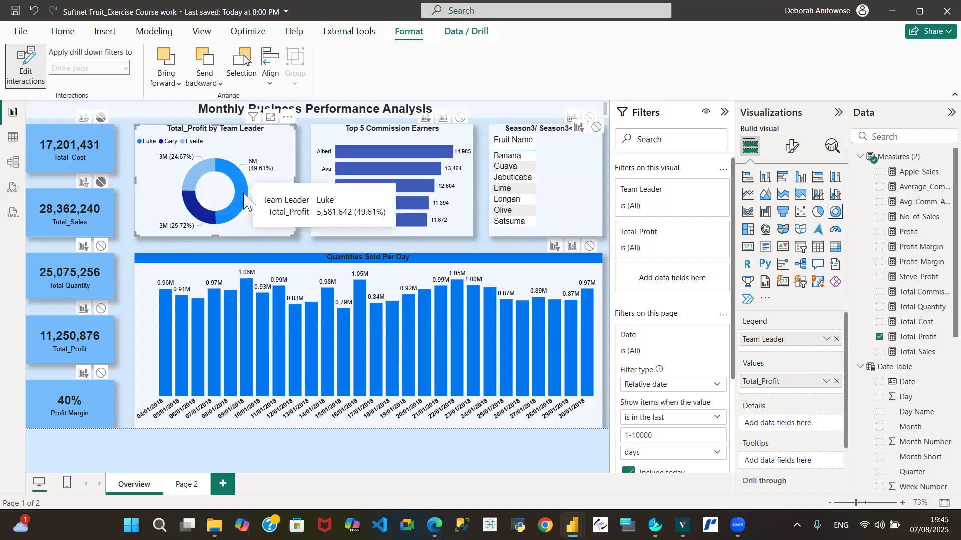
Step: Select the donut's 49.61% and 25.72% slices in turn, inspect the filtered Top 5 Commission Earners, and deselect the visual
{"action": "left_click", "coordinate": [245, 199]}
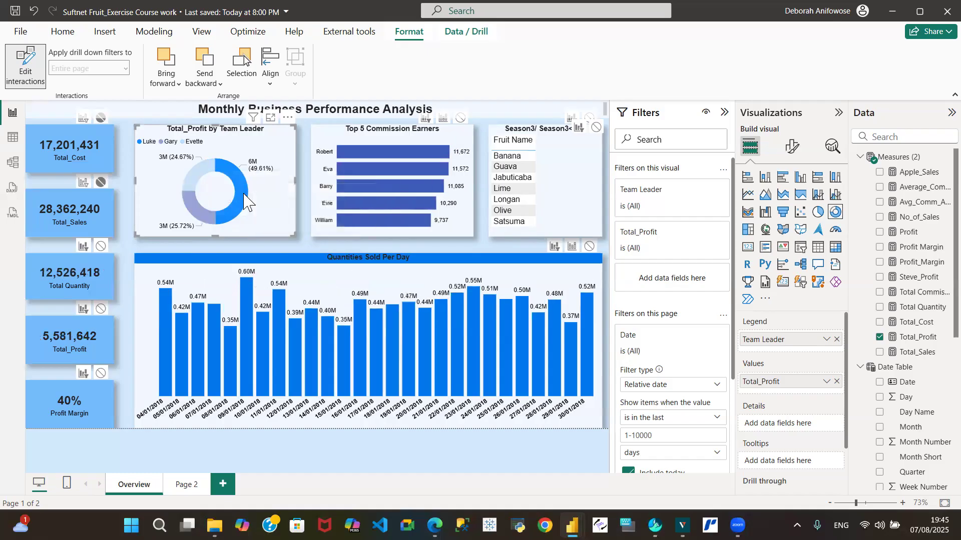
{"action": "mouse_move", "coordinate": [395, 220]}
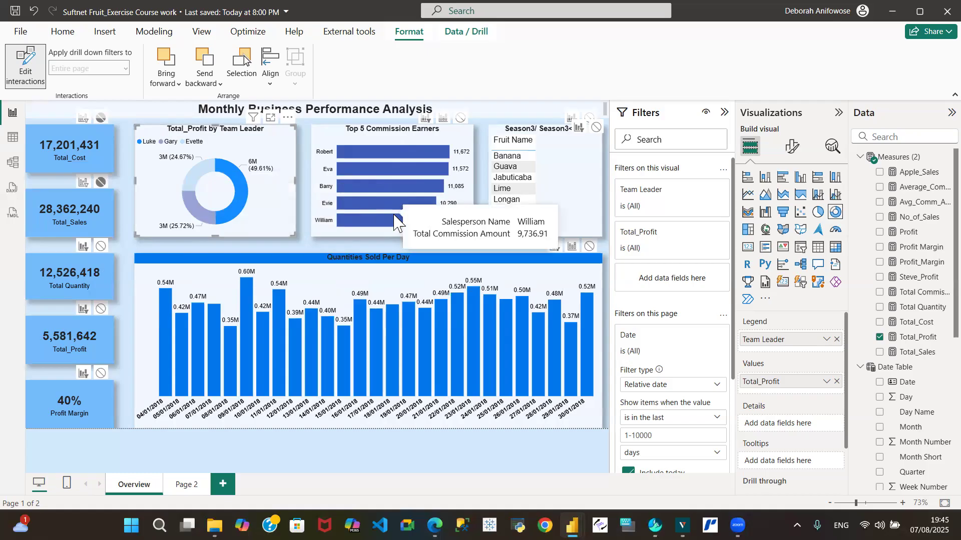
{"action": "left_click", "coordinate": [195, 214]}
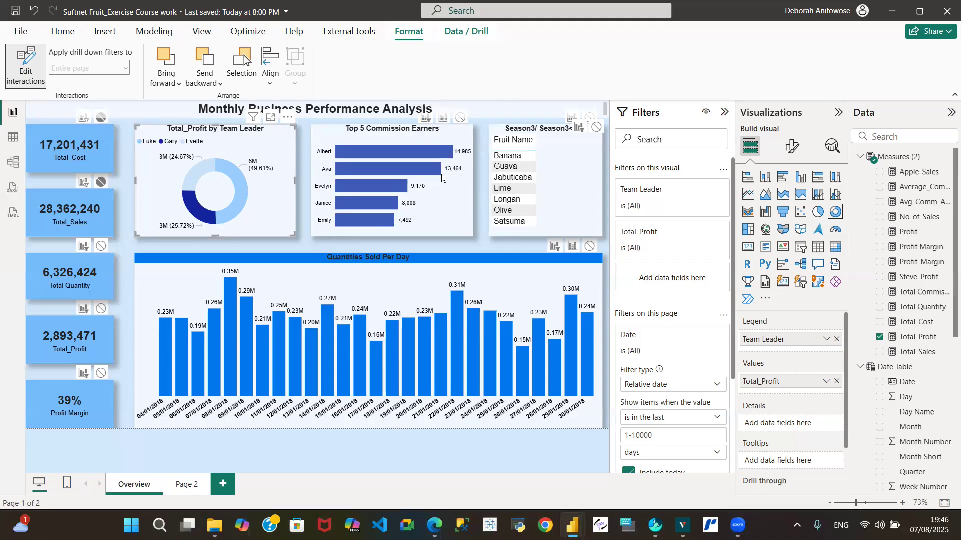
{"action": "mouse_move", "coordinate": [425, 173]}
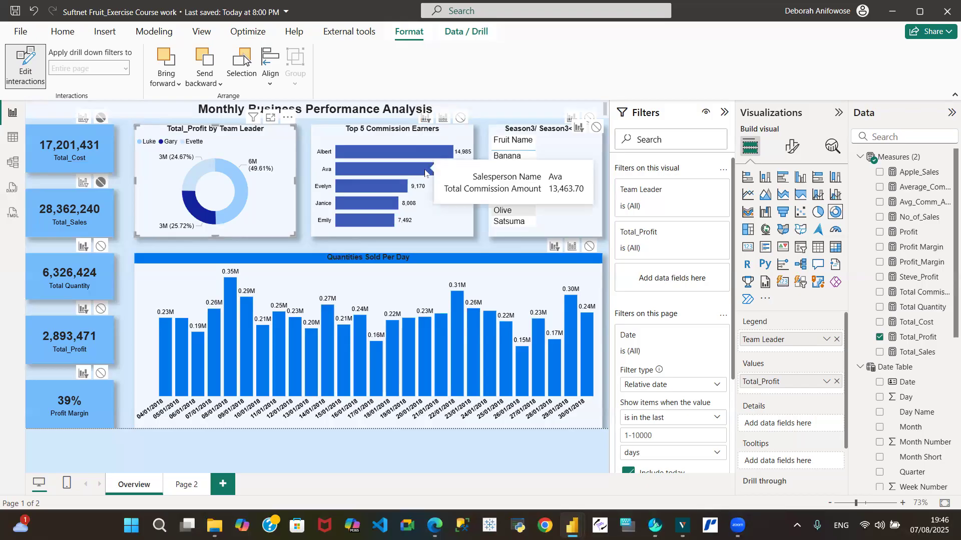
{"action": "mouse_move", "coordinate": [439, 156]}
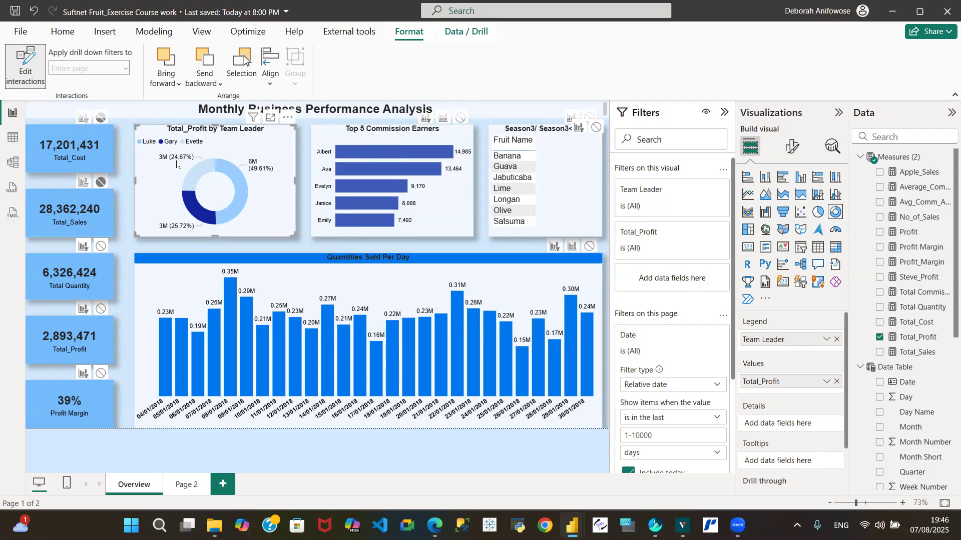
{"action": "left_click", "coordinate": [125, 149]}
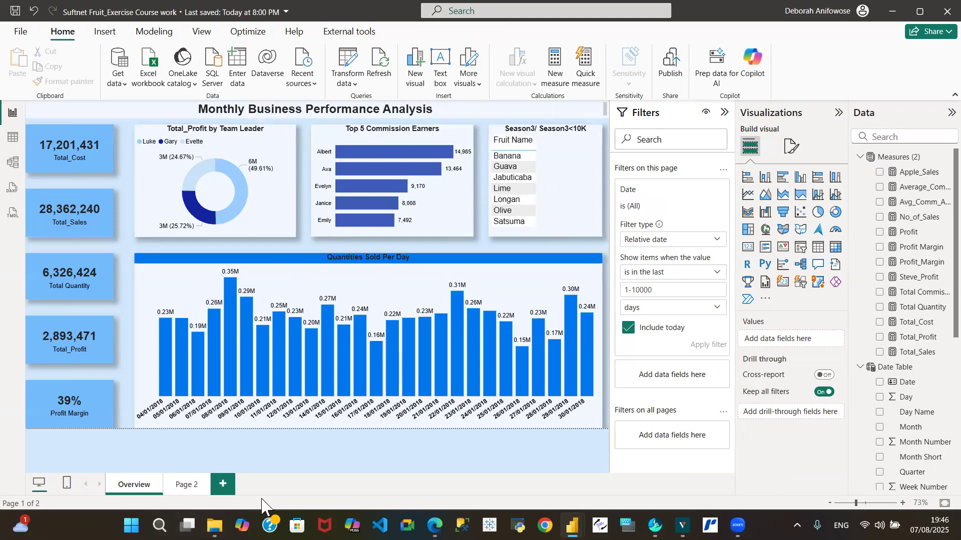
Step: Open Page 2, select the Profit by Date chart, and review the questions in the Task Description table before returning to the report
{"action": "left_click", "coordinate": [191, 486]}
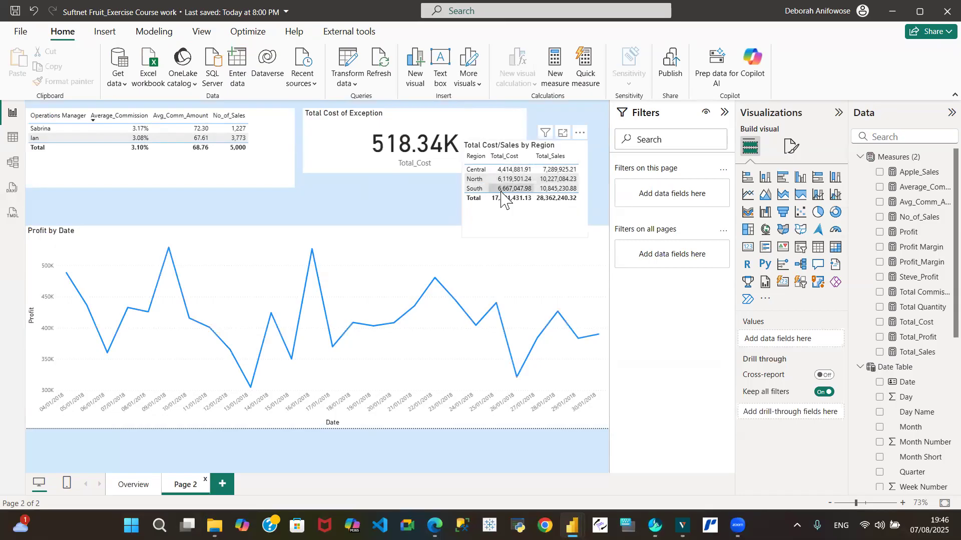
{"action": "left_click", "coordinate": [335, 257]}
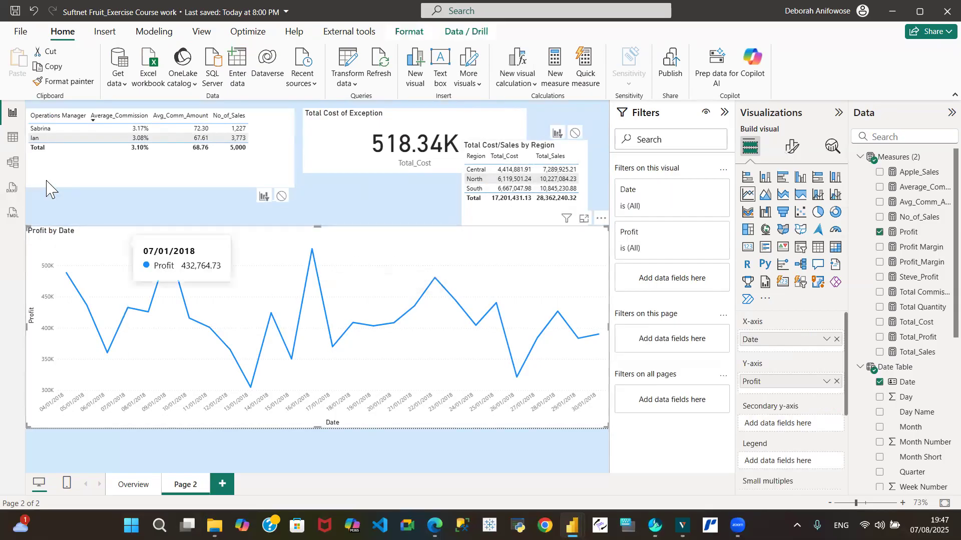
{"action": "left_click", "coordinate": [12, 138]}
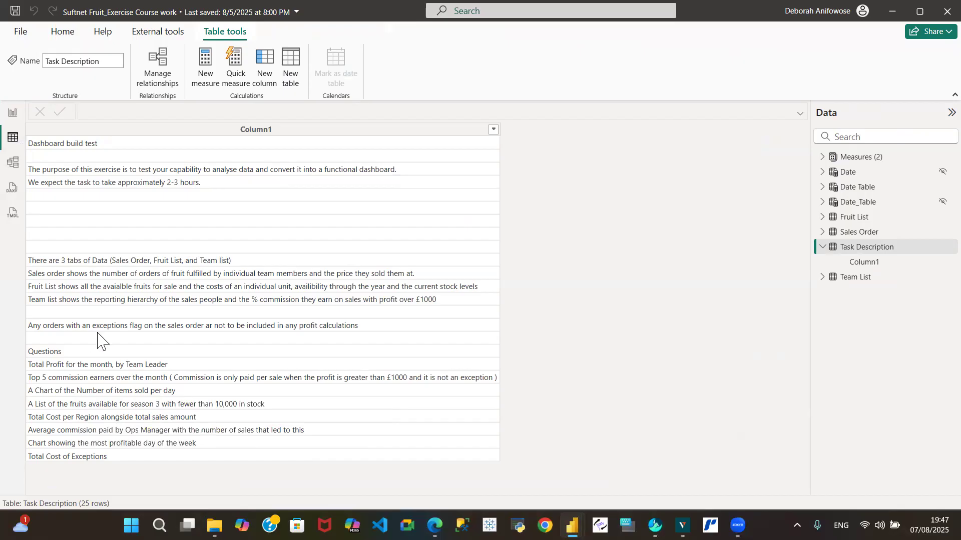
{"action": "left_click", "coordinate": [12, 112]}
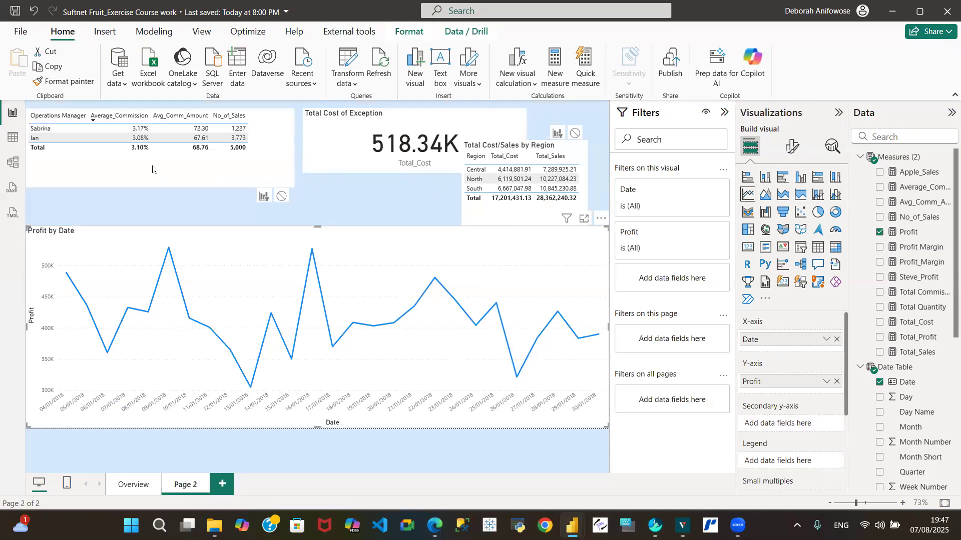
Step: Move the Total Cost/Sales by Region table to Page 2's upper-left corner and shift the Operations Manager table right to make room
{"action": "left_click", "coordinate": [493, 209]}
{"action": "left_click_drag", "start_coordinate": [485, 214], "coordinate": [11, 231]}
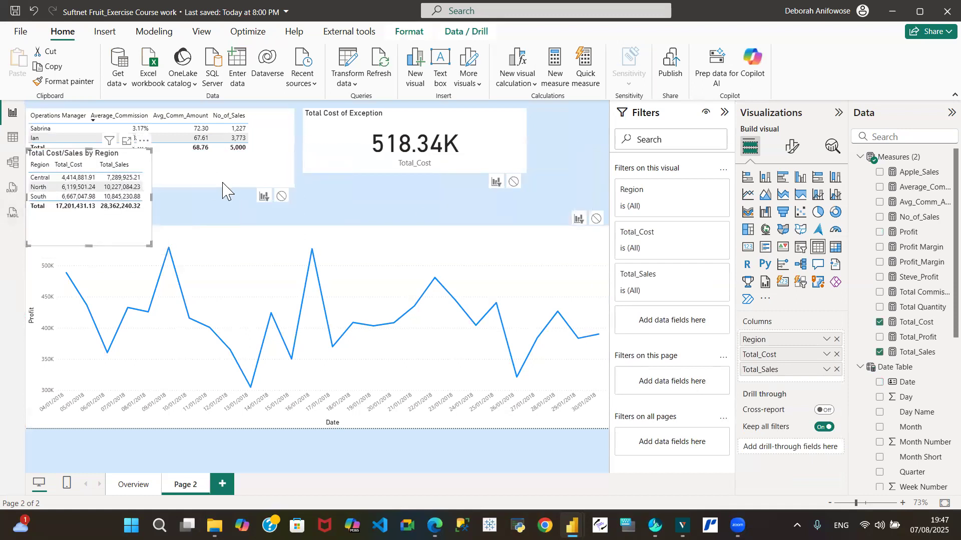
{"action": "left_click_drag", "start_coordinate": [222, 183], "coordinate": [434, 184]}
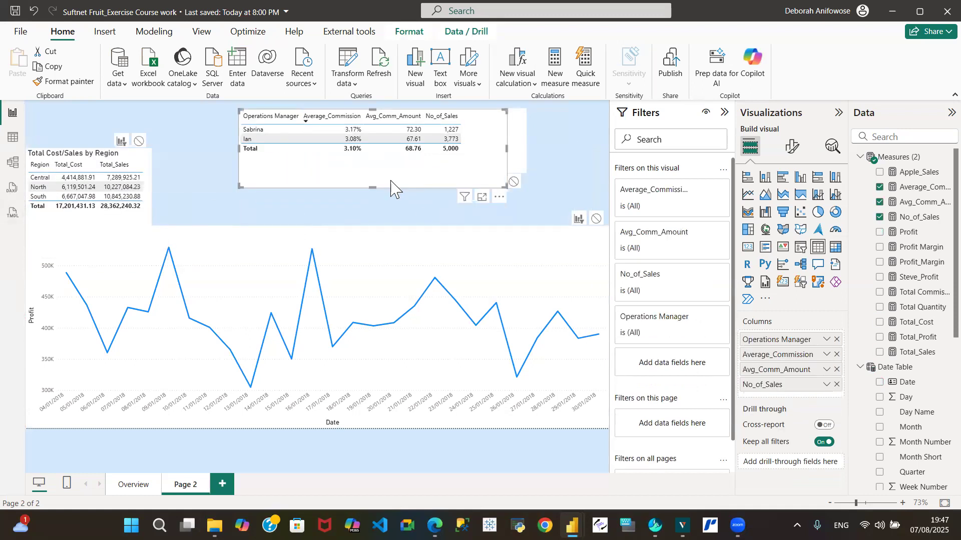
{"action": "left_click_drag", "start_coordinate": [111, 248], "coordinate": [106, 212]}
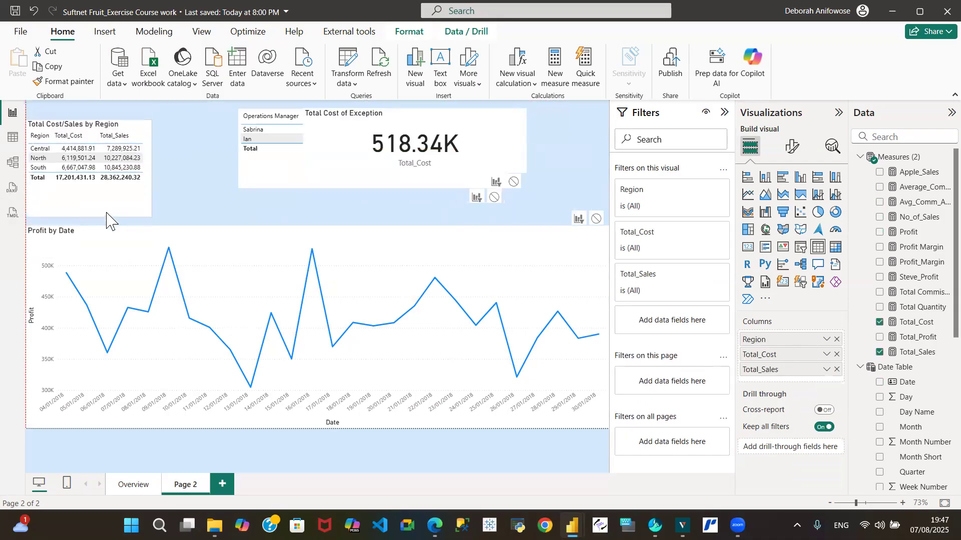
Step: Compare Page 2 with the Overview page's layout and recheck the Task Description questions, ending back on Page 2
{"action": "left_click", "coordinate": [133, 485]}
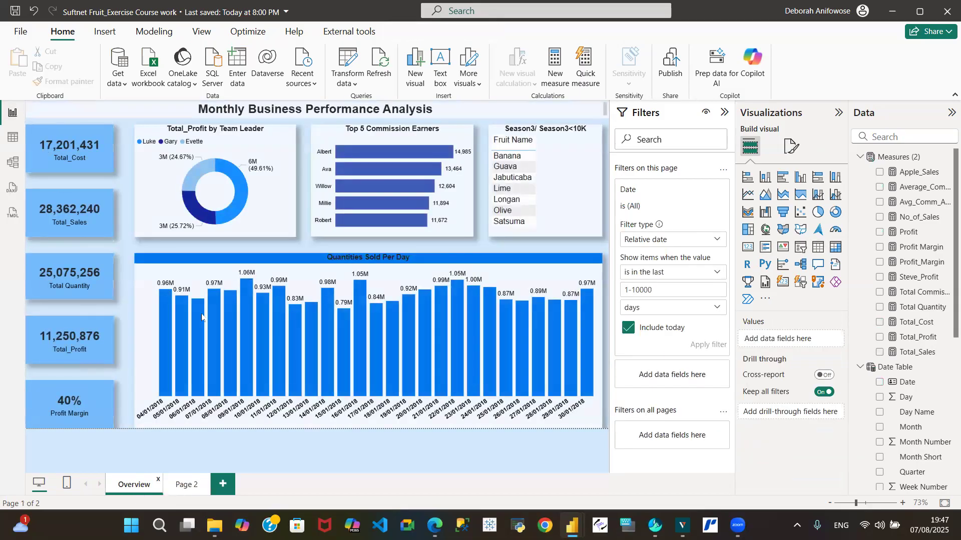
{"action": "left_click", "coordinate": [186, 484]}
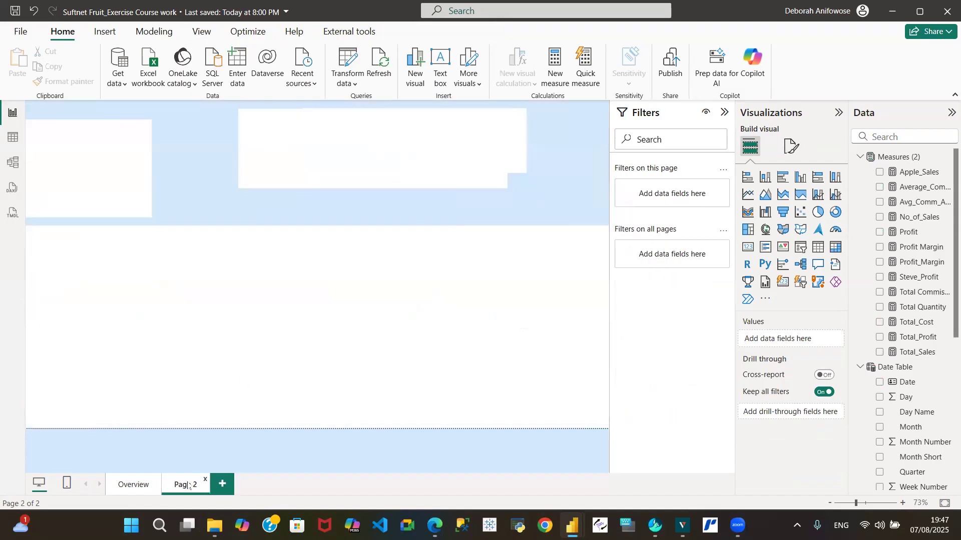
{"action": "left_click", "coordinate": [11, 140]}
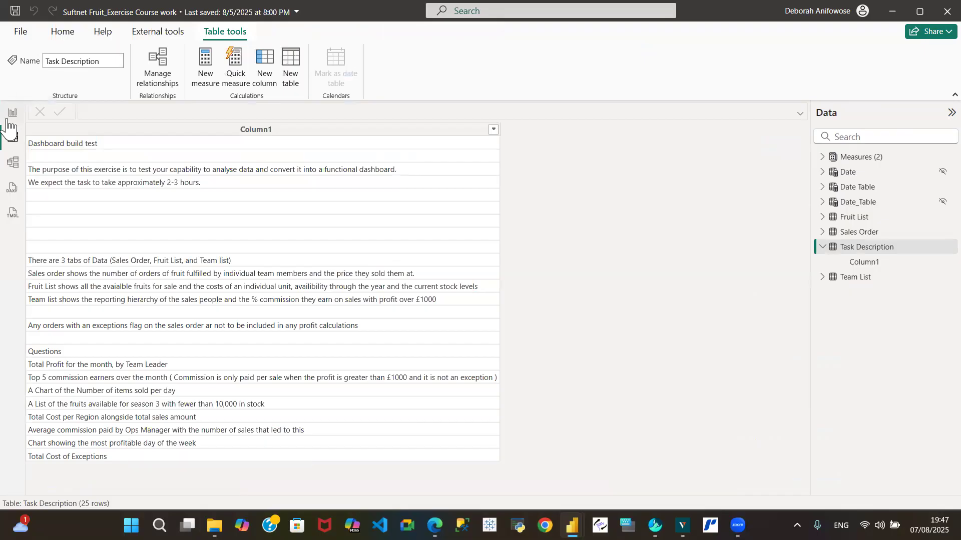
{"action": "left_click", "coordinate": [11, 114]}
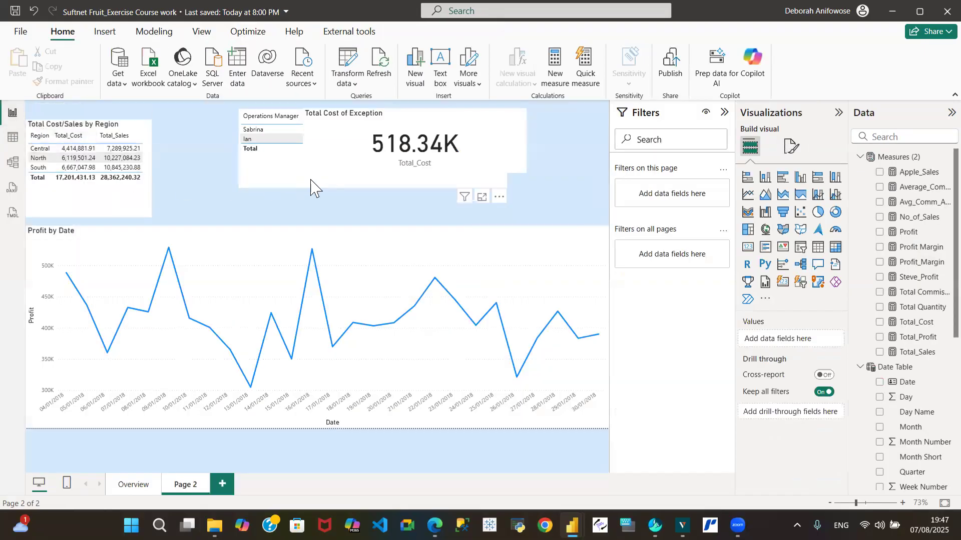
Step: Place the Operations Manager table beside the region table, move the Total Cost of Exception card to the right edge, and resize the table
{"action": "left_click", "coordinate": [275, 185]}
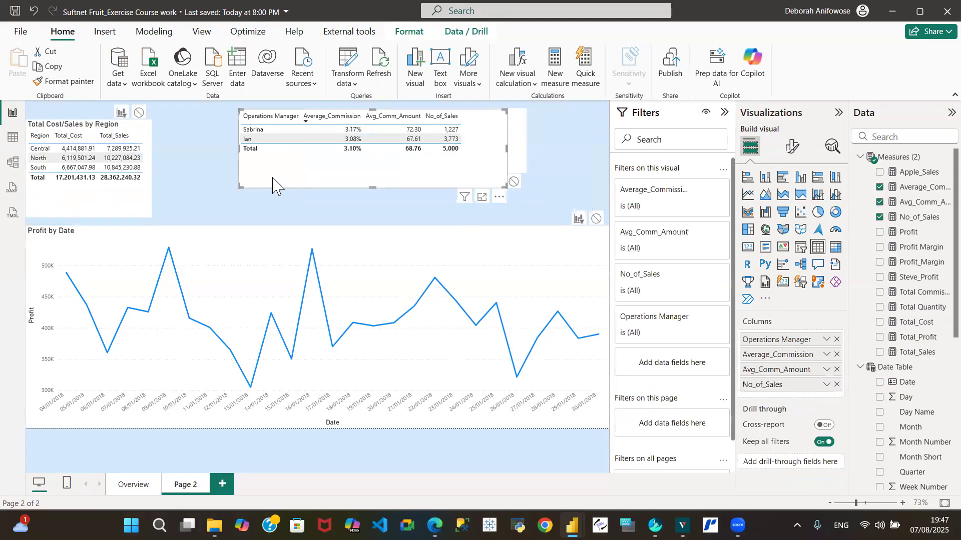
{"action": "left_click_drag", "start_coordinate": [273, 185], "coordinate": [198, 197]}
{"action": "left_click_drag", "start_coordinate": [517, 146], "coordinate": [601, 129]}
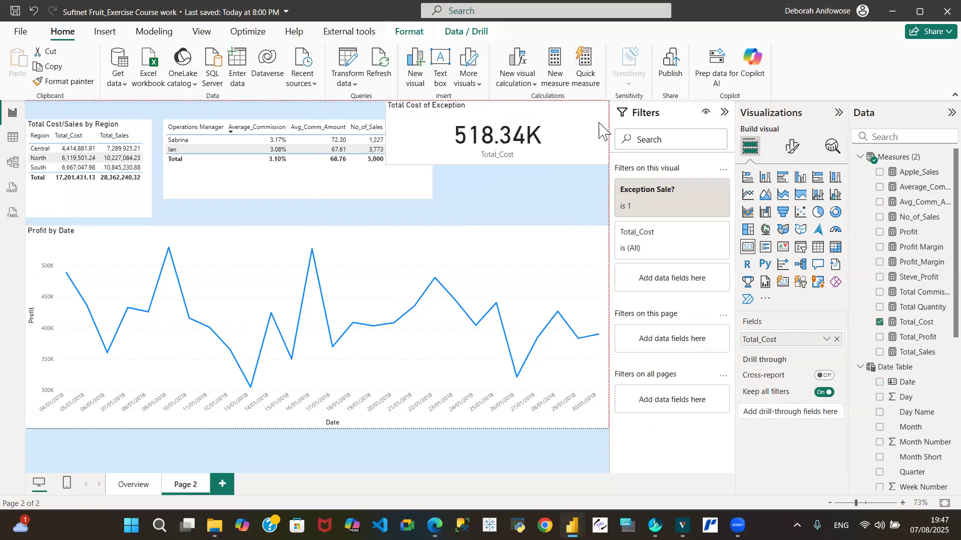
{"action": "left_click", "coordinate": [347, 196]}
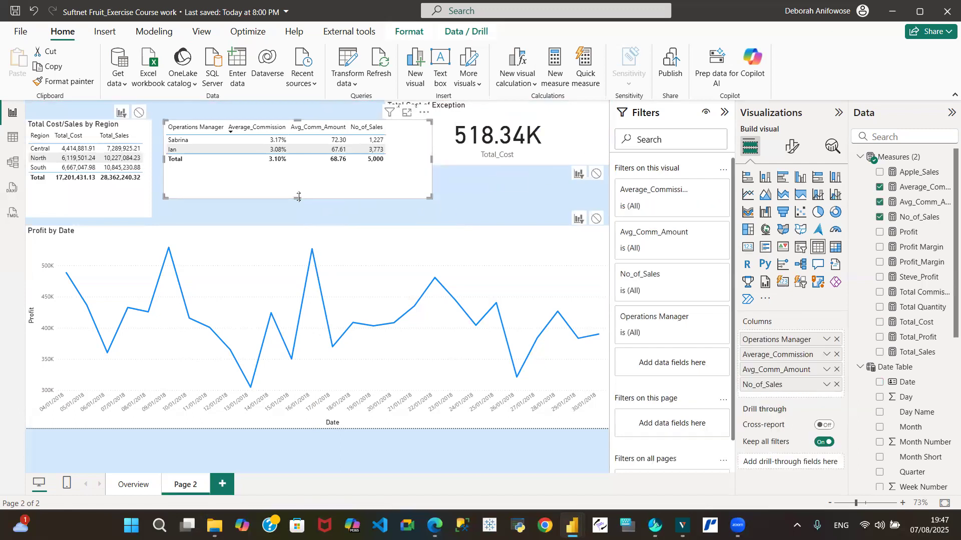
{"action": "left_click_drag", "start_coordinate": [297, 202], "coordinate": [298, 218]}
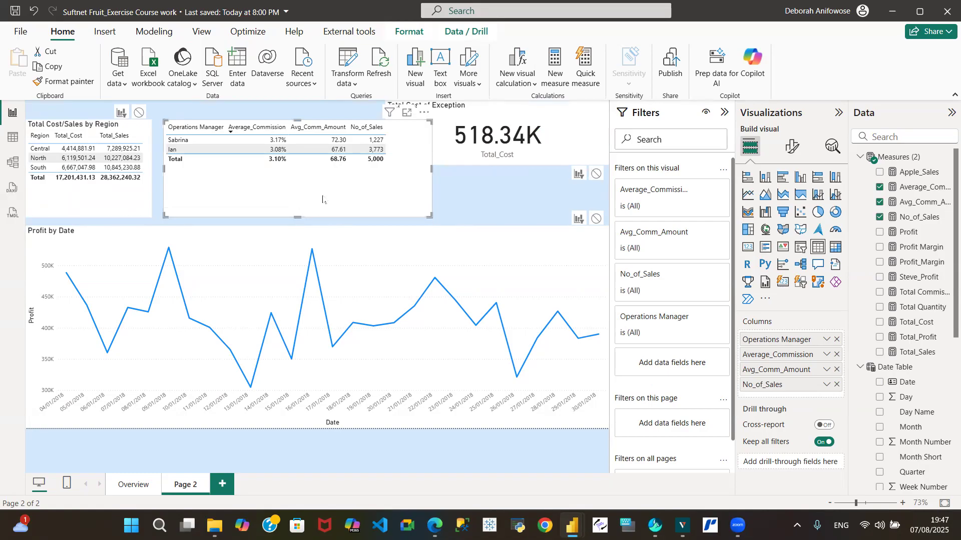
{"action": "left_click_drag", "start_coordinate": [431, 165], "coordinate": [355, 193]}
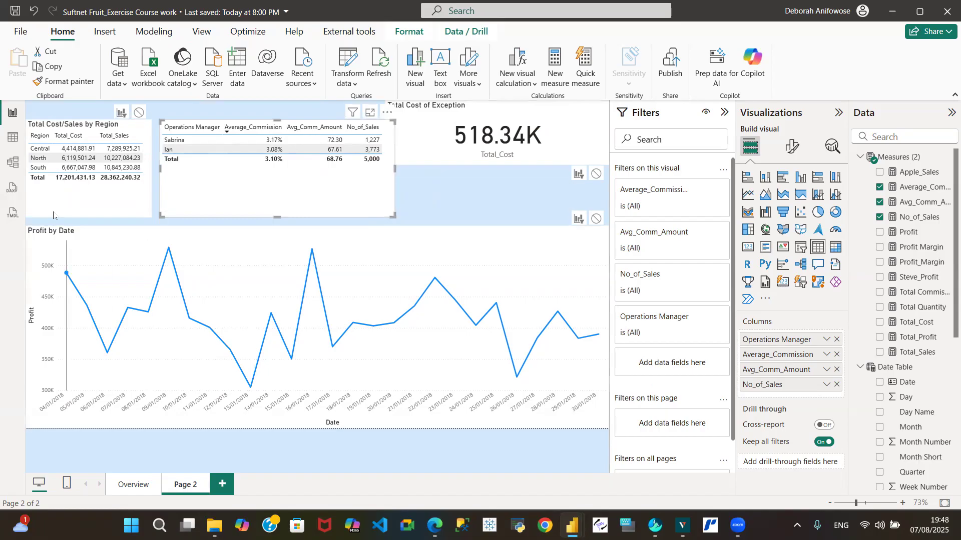
Step: Recheck the Task Description, and align and resize the Total Cost of Exception card to match the height of the tables beside it
{"action": "left_click", "coordinate": [12, 138]}
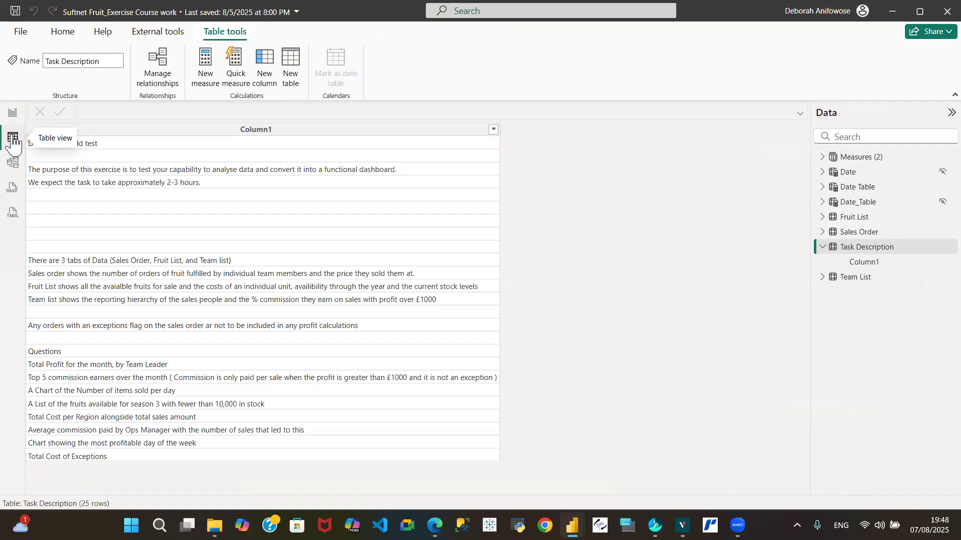
{"action": "left_click", "coordinate": [13, 112]}
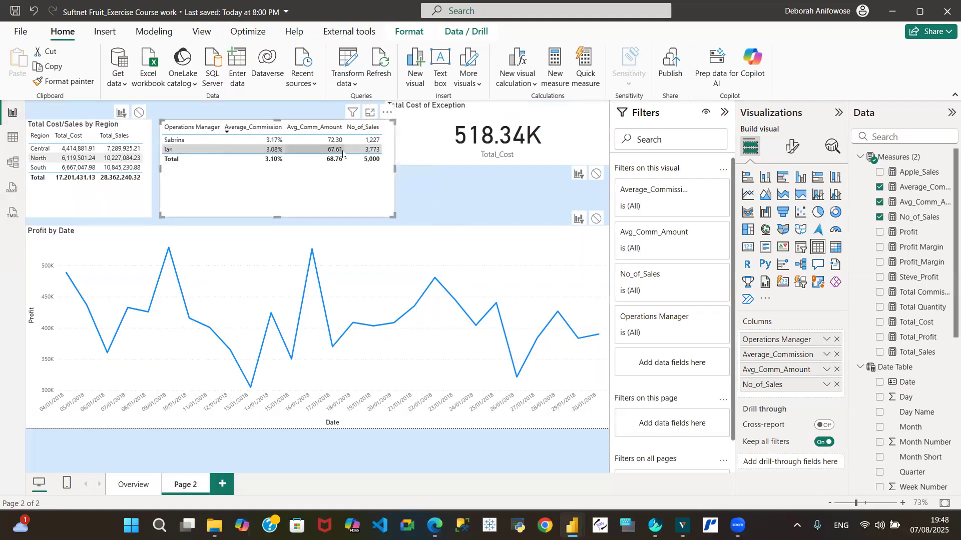
{"action": "left_click", "coordinate": [492, 119]}
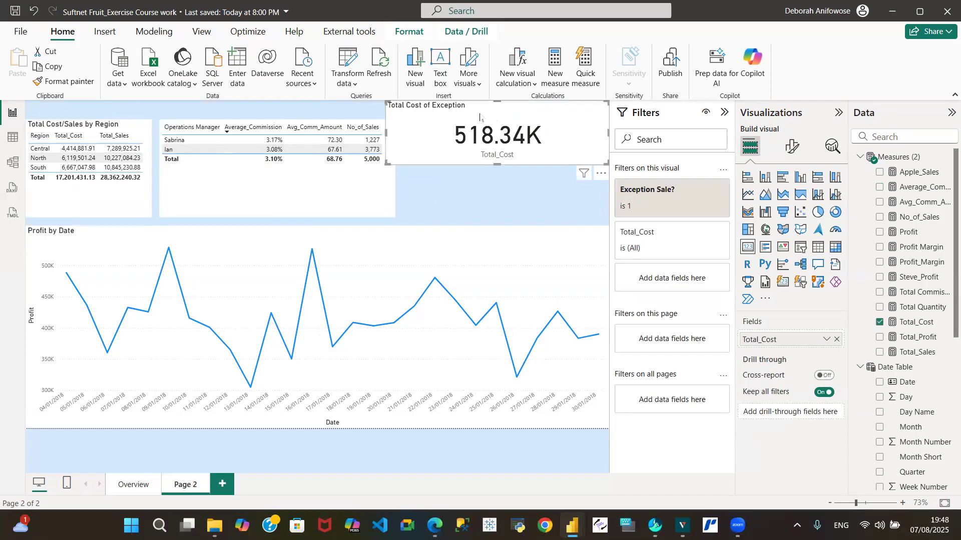
{"action": "left_click_drag", "start_coordinate": [478, 116], "coordinate": [478, 135]}
{"action": "left_click_drag", "start_coordinate": [386, 150], "coordinate": [402, 153]}
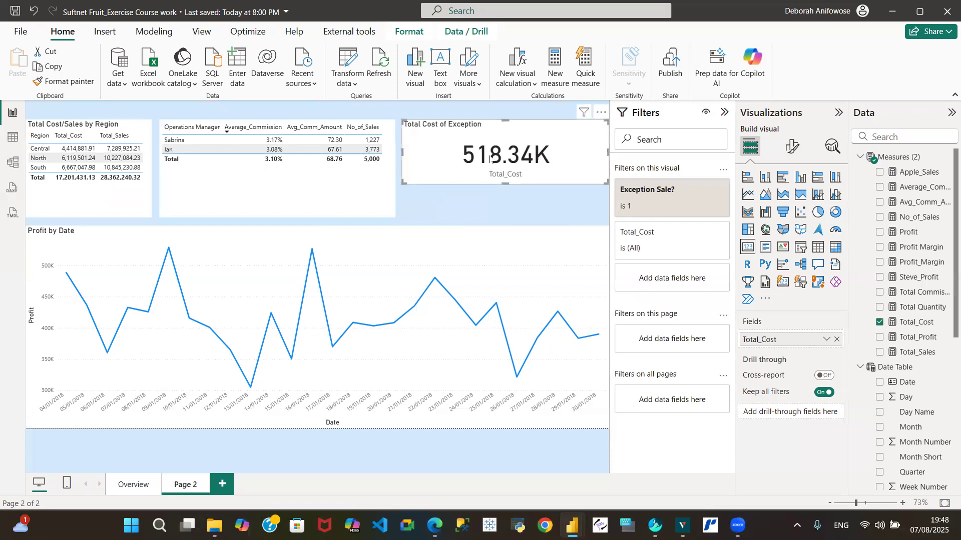
{"action": "left_click_drag", "start_coordinate": [505, 180], "coordinate": [517, 214]}
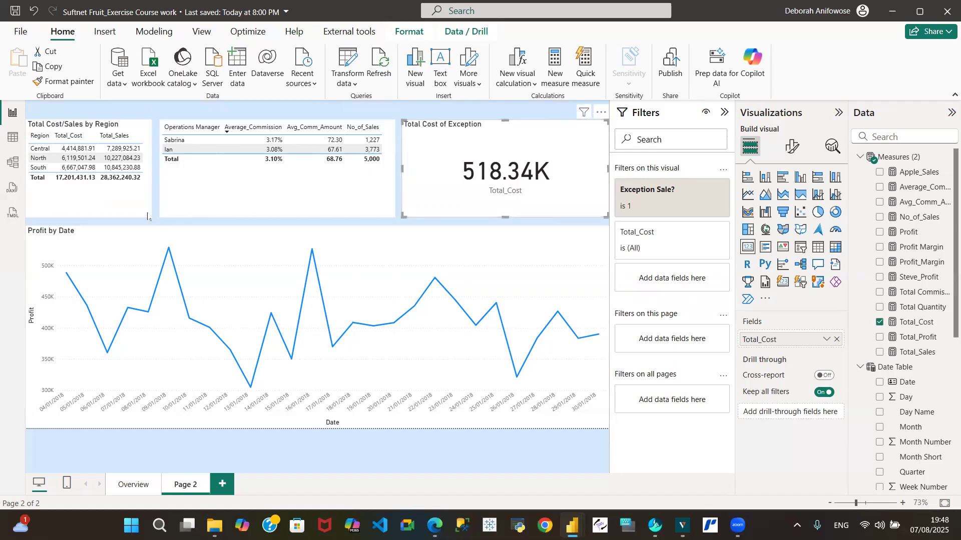
Step: Turn on the shadow effect for the Total Cost/Sales by Region table and the Operations Manager table
{"action": "left_click", "coordinate": [145, 213]}
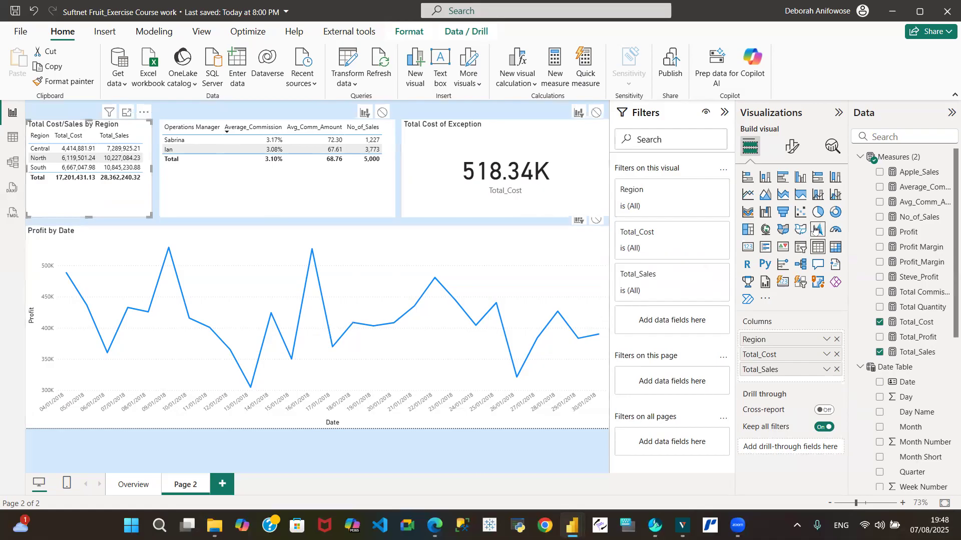
{"action": "left_click", "coordinate": [792, 146]}
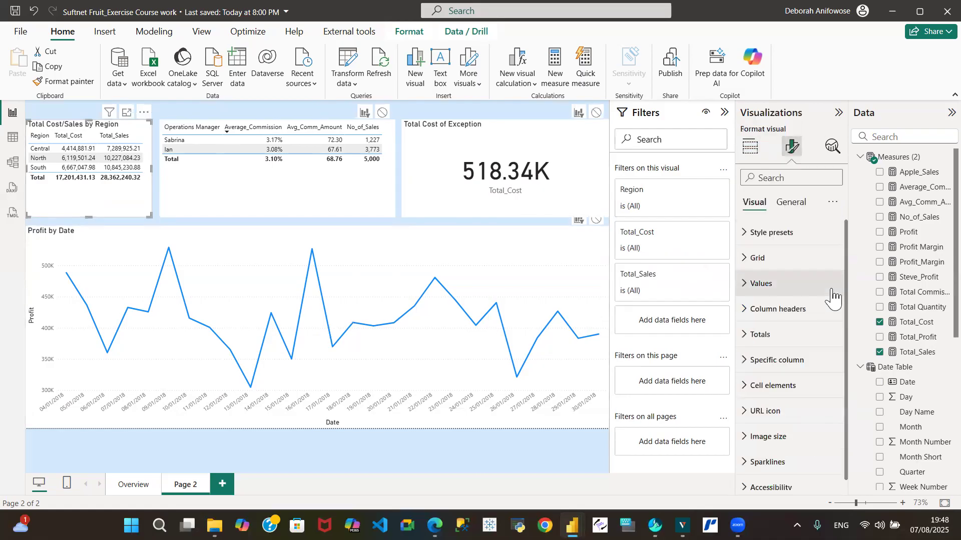
{"action": "left_click", "coordinate": [746, 235]}
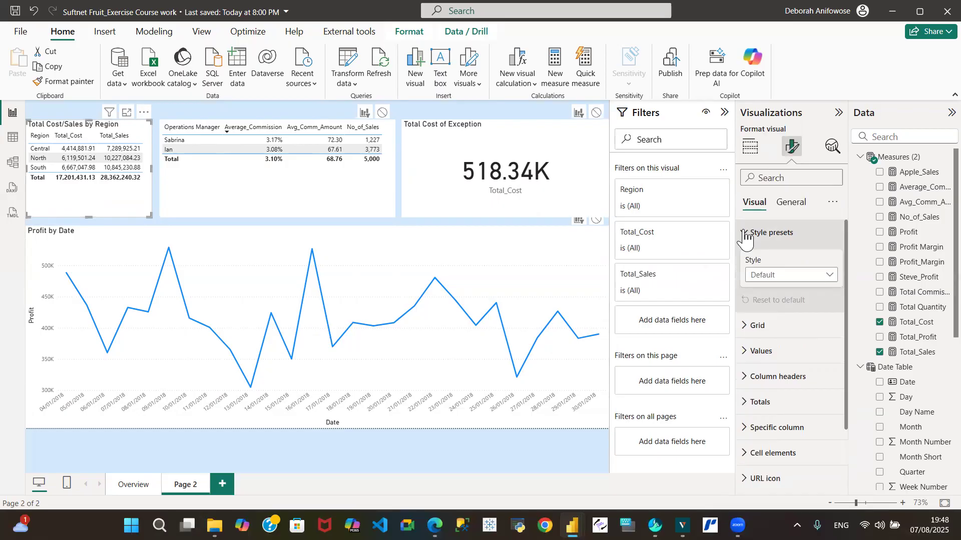
{"action": "left_click", "coordinate": [776, 206]}
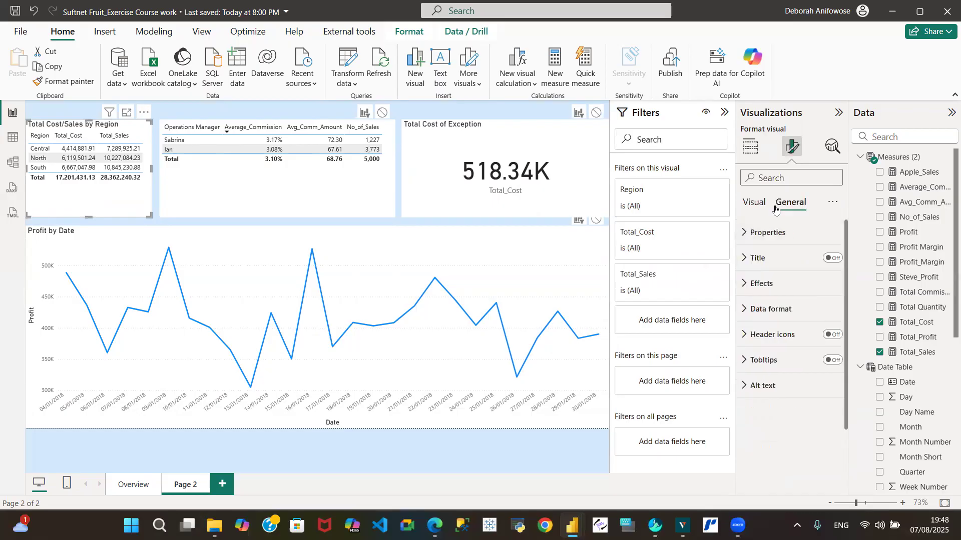
{"action": "left_click", "coordinate": [743, 284]}
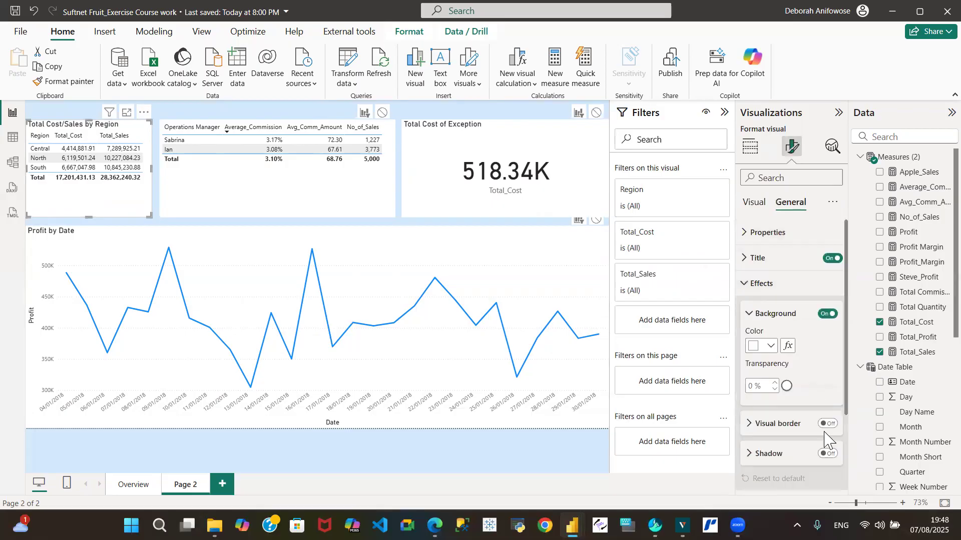
{"action": "left_click", "coordinate": [828, 454]}
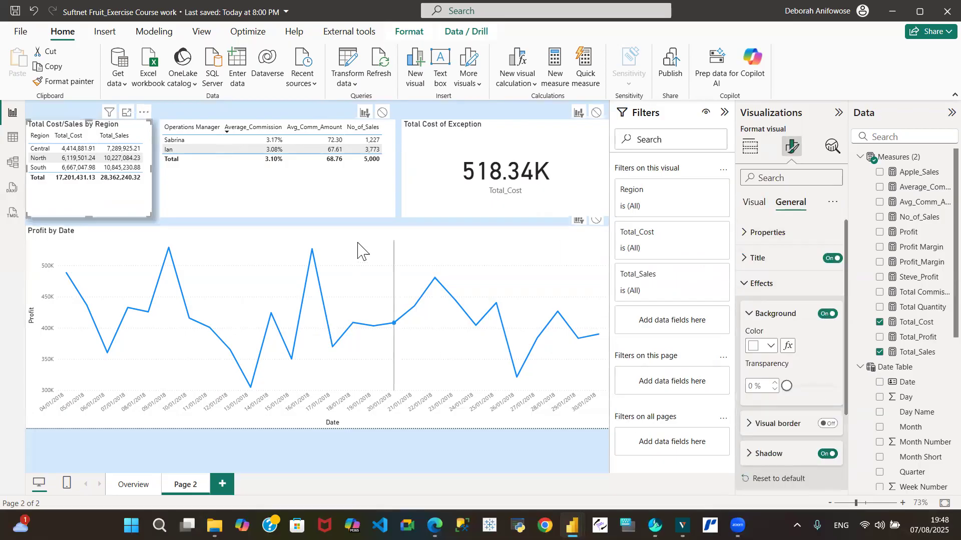
{"action": "left_click", "coordinate": [358, 205]}
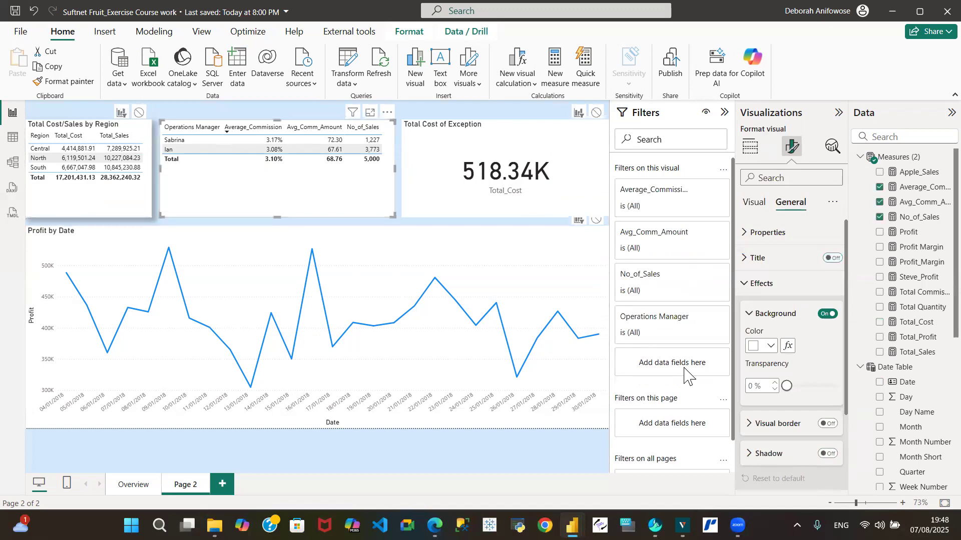
{"action": "left_click", "coordinate": [828, 455]}
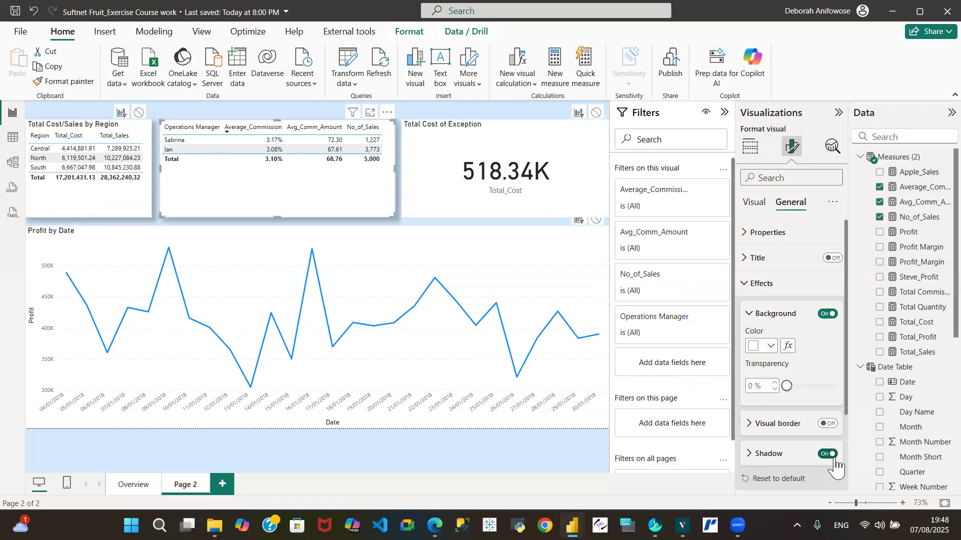
Step: Turn on the shadow effect for the Total Cost of Exception card and the Profit by Date line chart
{"action": "left_click", "coordinate": [500, 216]}
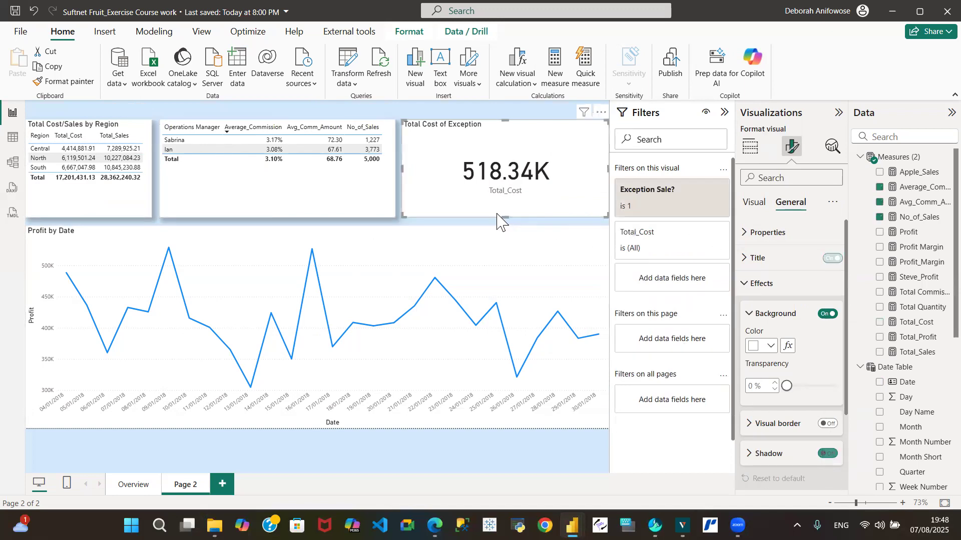
{"action": "left_click", "coordinate": [827, 454]}
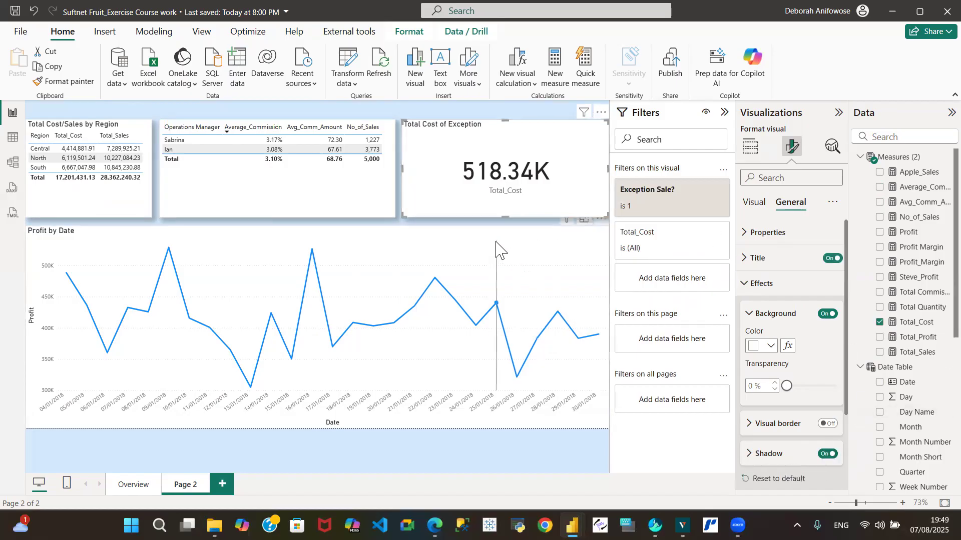
{"action": "left_click", "coordinate": [440, 251]}
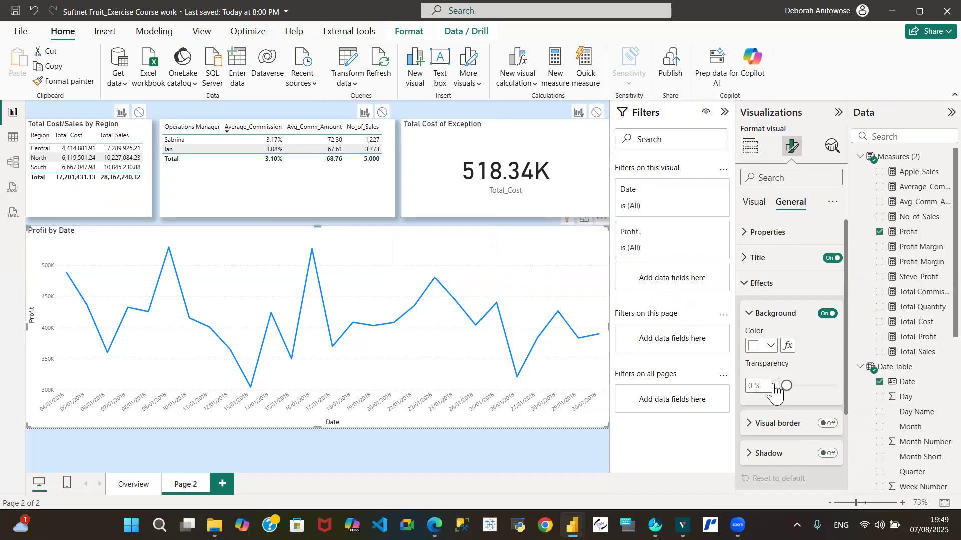
{"action": "left_click", "coordinate": [831, 454]}
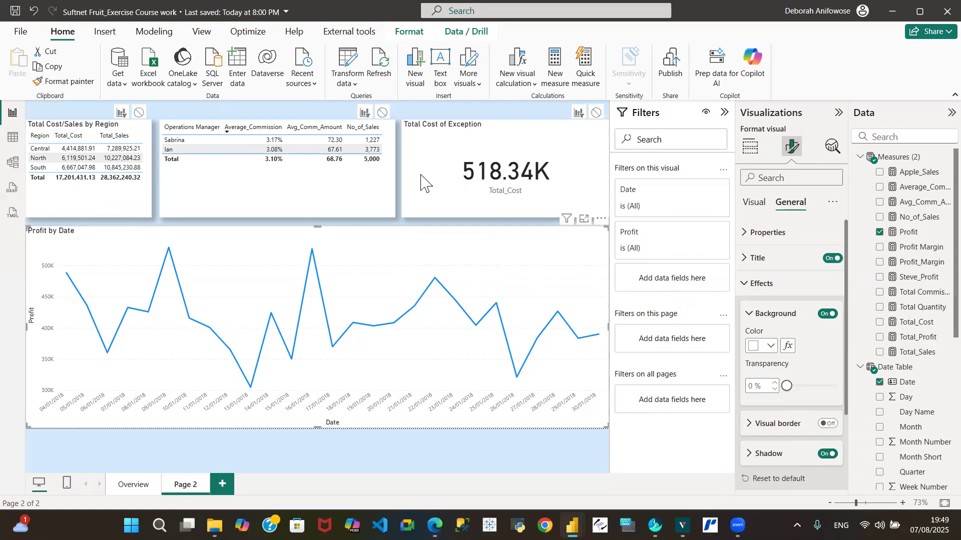
Step: Narrow the Total Cost of Exception card and shift it slightly inward, then narrow the Profit by Date chart to roughly match its outer edge
{"action": "left_click", "coordinate": [429, 203]}
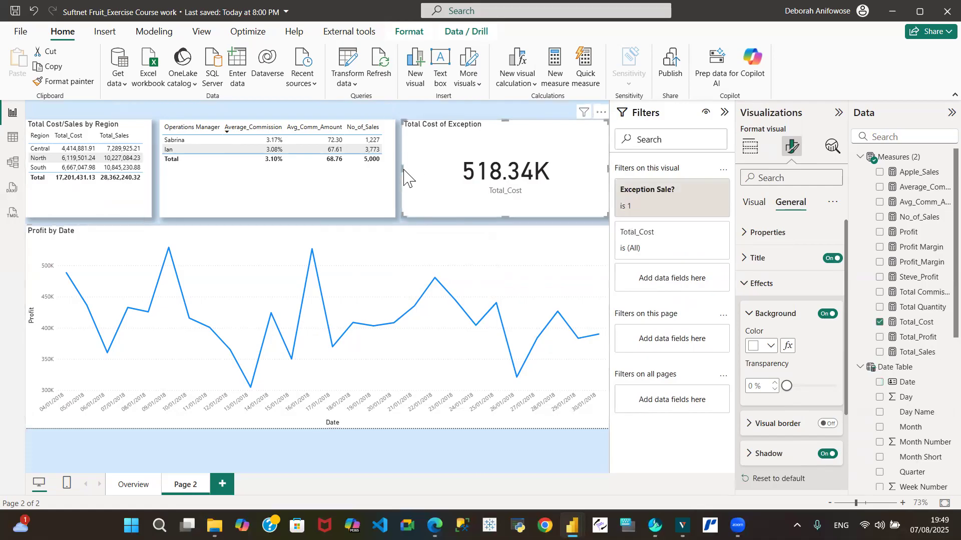
{"action": "left_click_drag", "start_coordinate": [401, 167], "coordinate": [478, 170]}
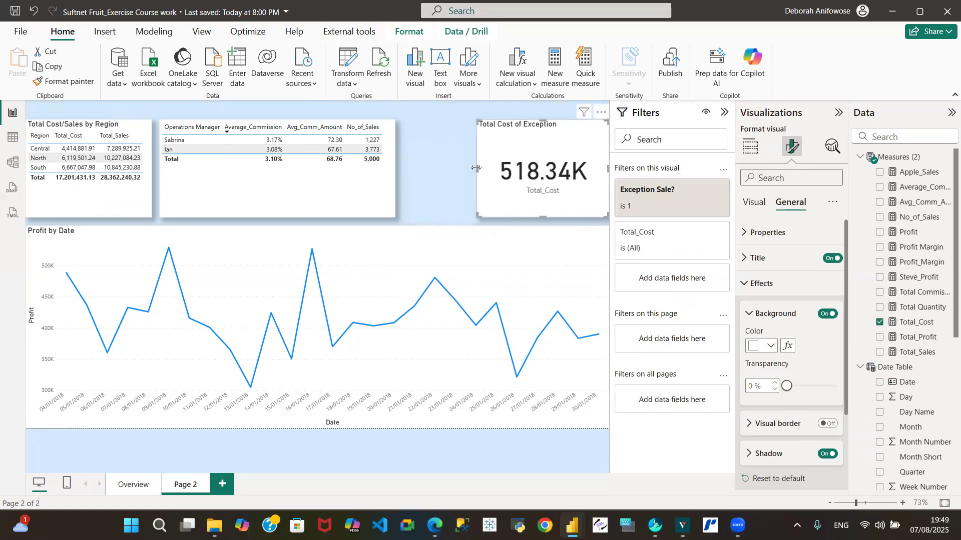
{"action": "left_click_drag", "start_coordinate": [532, 138], "coordinate": [512, 134]}
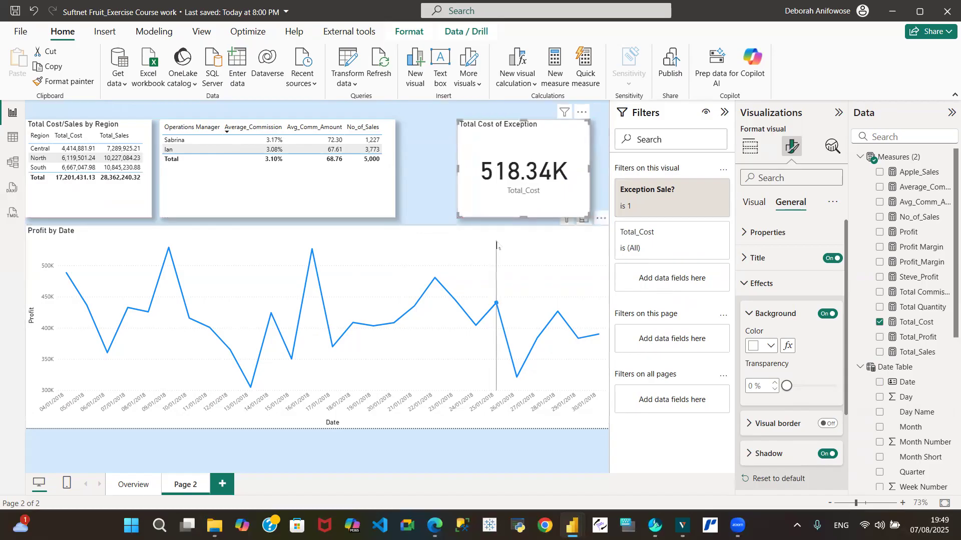
{"action": "left_click", "coordinate": [496, 270]}
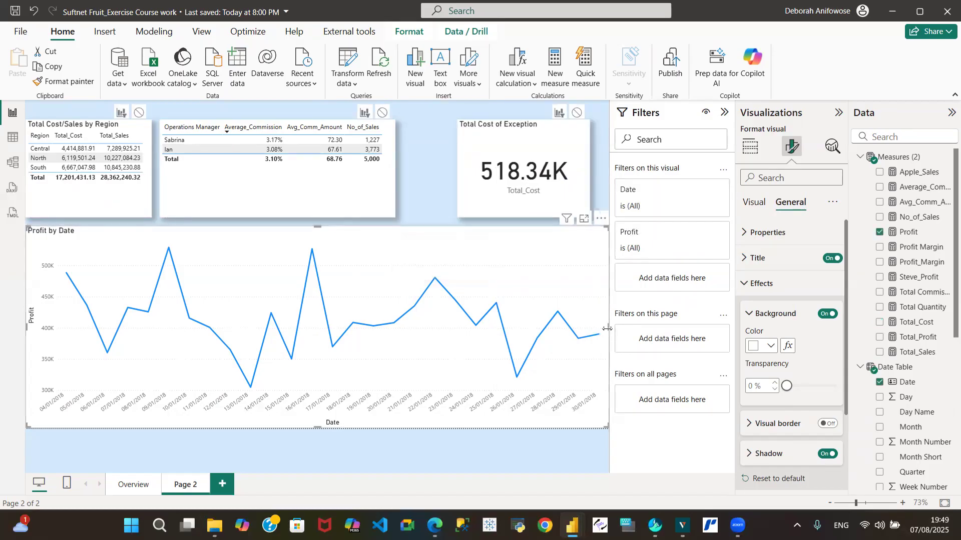
{"action": "left_click_drag", "start_coordinate": [607, 329], "coordinate": [596, 328]}
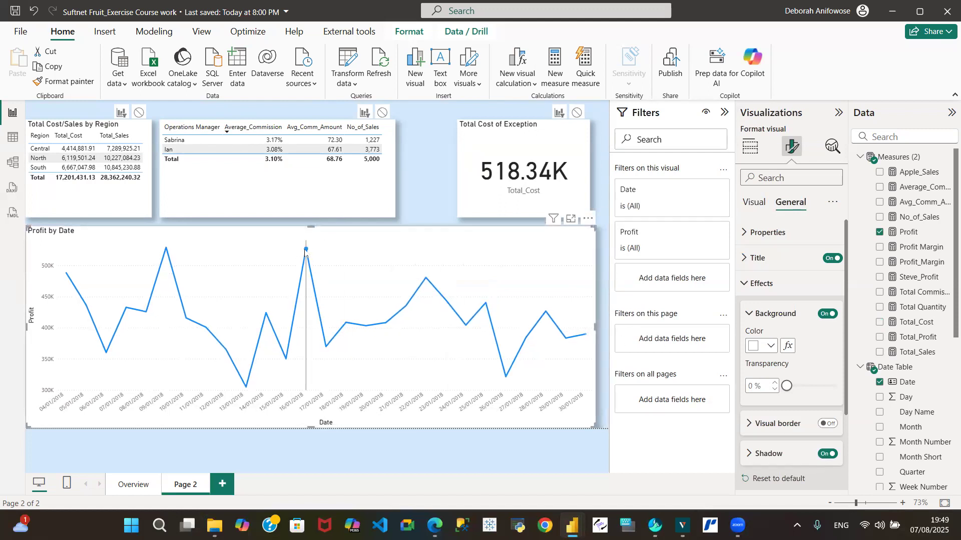
Step: Move the Operations Manager table closer to the Total Cost of Exception card and widen the Total Cost/Sales by Region table towards it
{"action": "left_click_drag", "start_coordinate": [253, 206], "coordinate": [296, 203]}
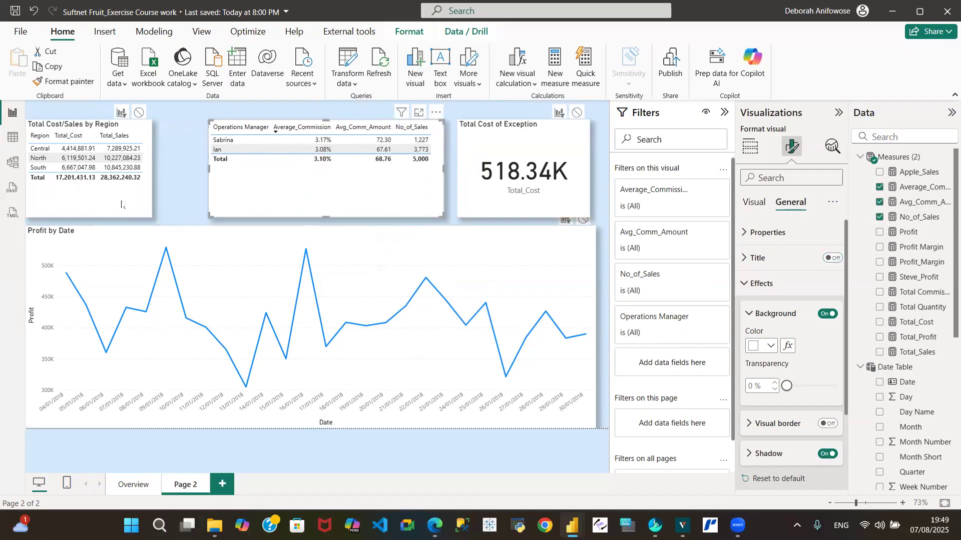
{"action": "left_click", "coordinate": [121, 204]}
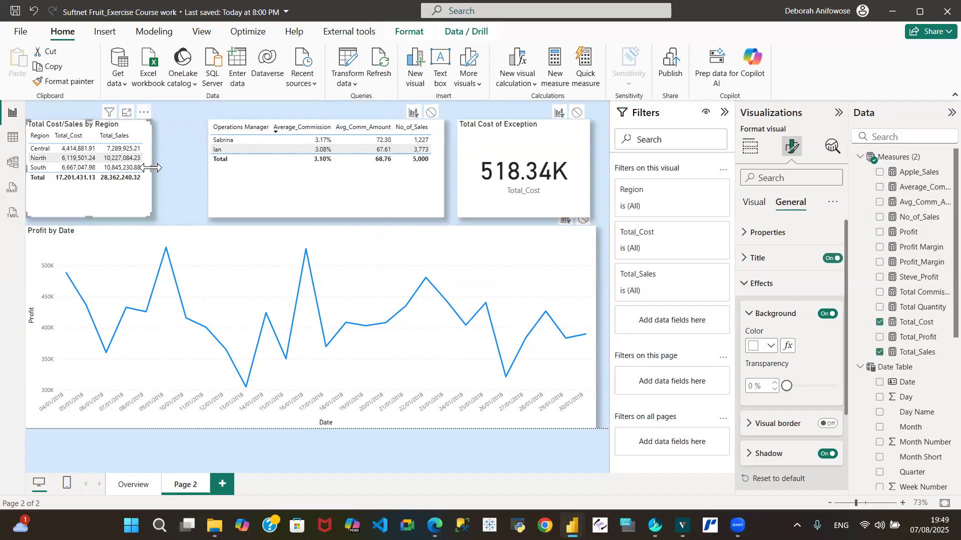
{"action": "left_click_drag", "start_coordinate": [159, 170], "coordinate": [201, 167]}
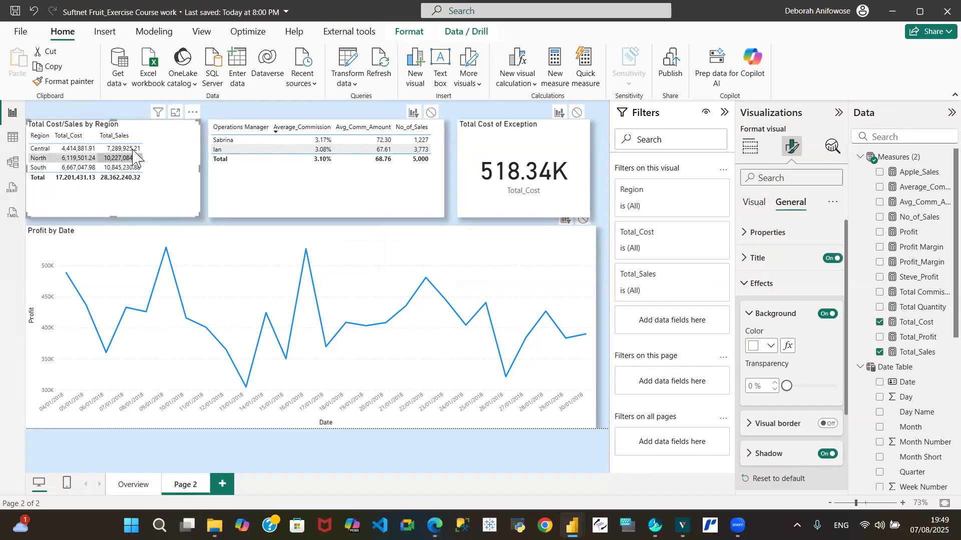
Step: Check the background effect settings of the Overview page's Total_Profit by Team Leader donut chart, and return to Page 2's region table
{"action": "left_click", "coordinate": [131, 486]}
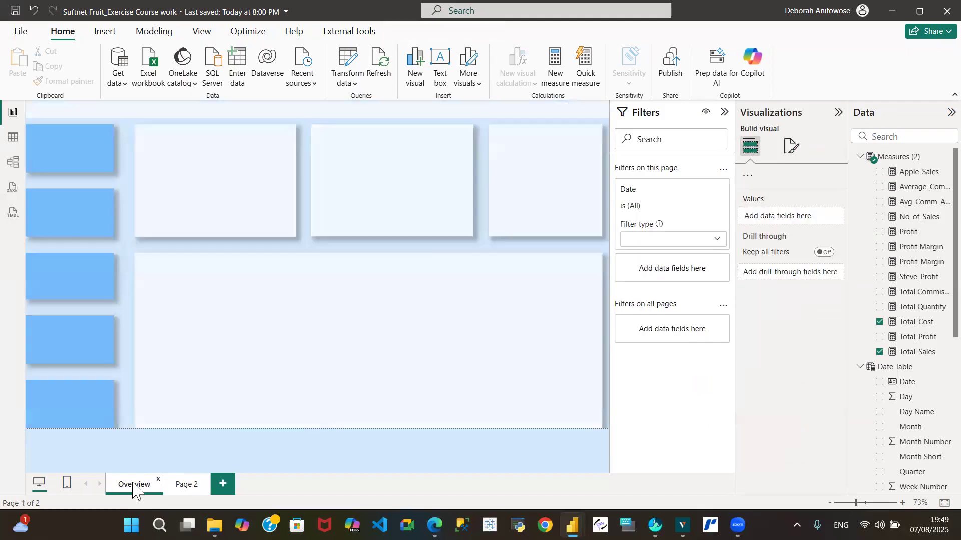
{"action": "left_click", "coordinate": [139, 174]}
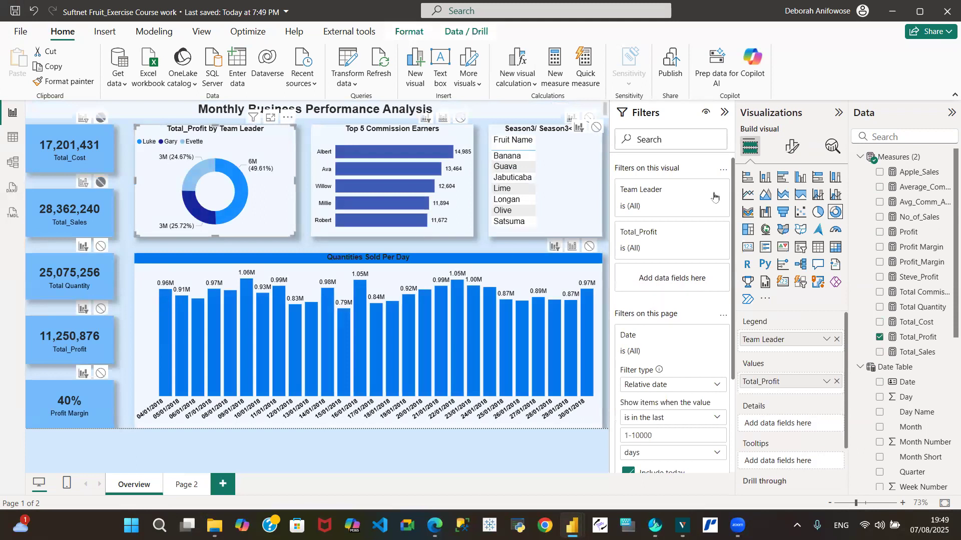
{"action": "left_click", "coordinate": [792, 145]}
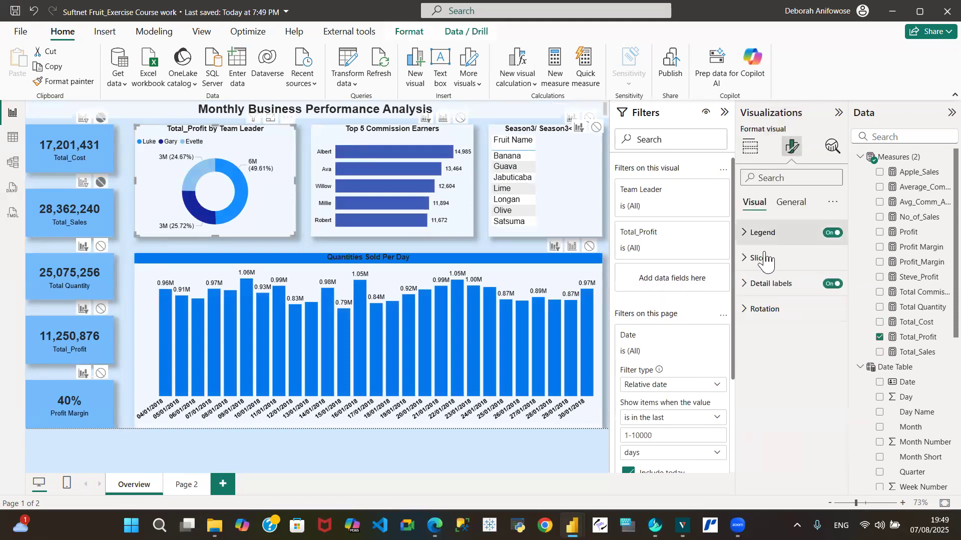
{"action": "left_click", "coordinate": [791, 201]}
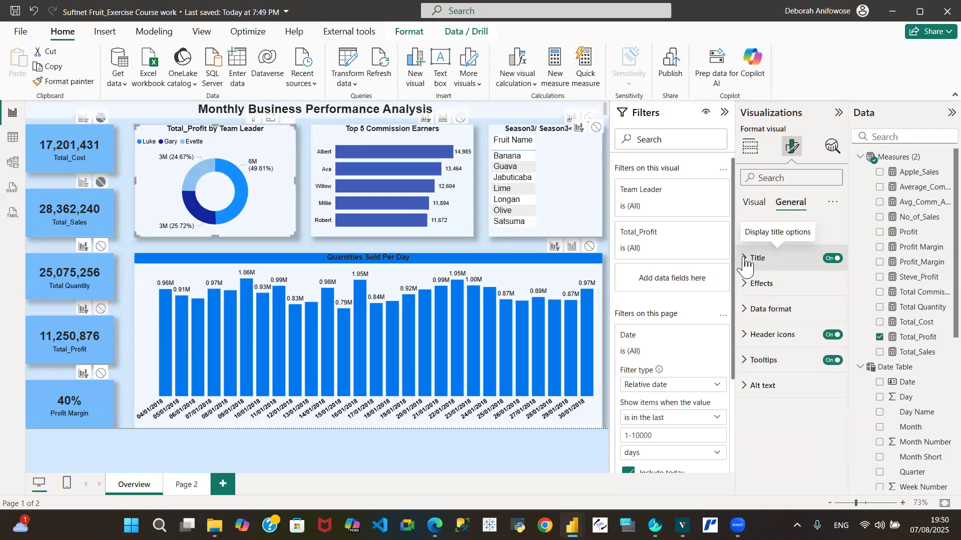
{"action": "left_click", "coordinate": [745, 283]}
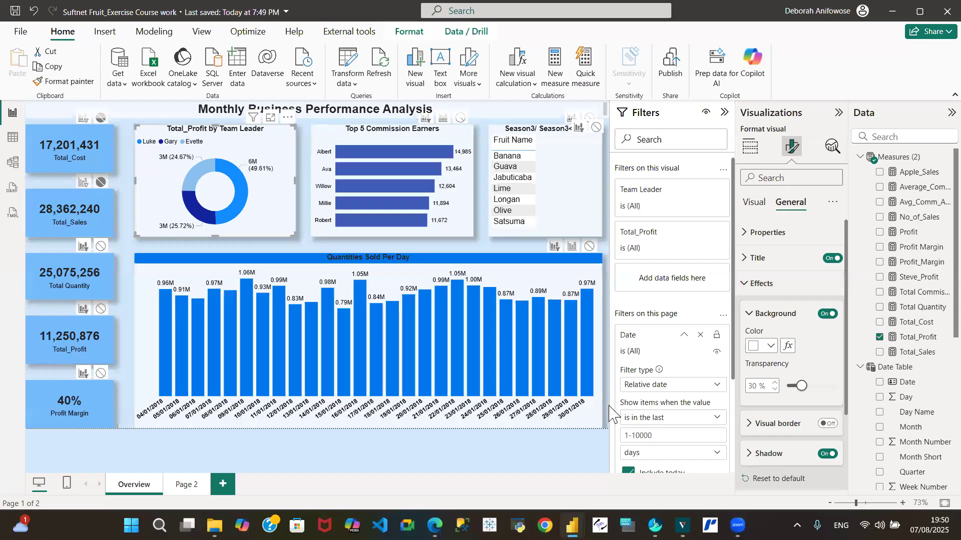
{"action": "left_click", "coordinate": [188, 485]}
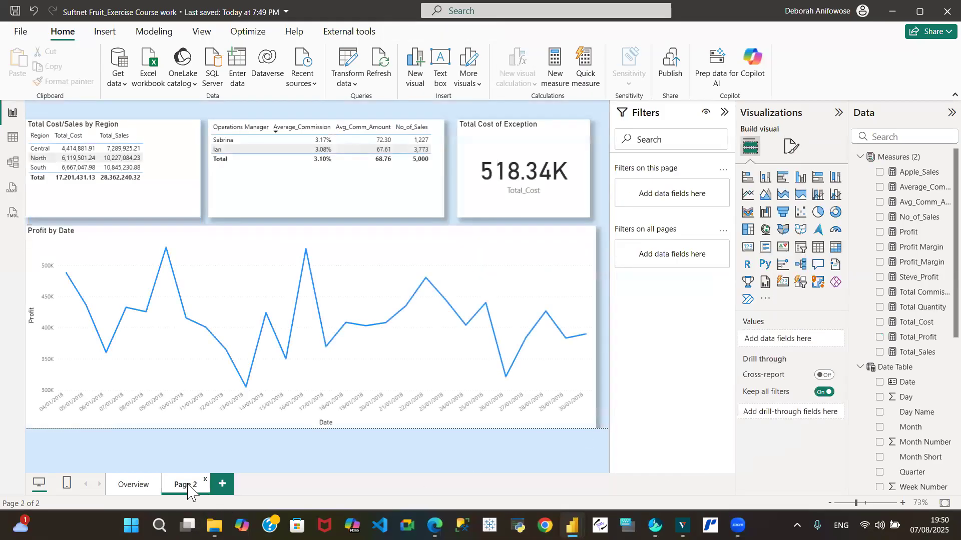
{"action": "left_click", "coordinate": [175, 197]}
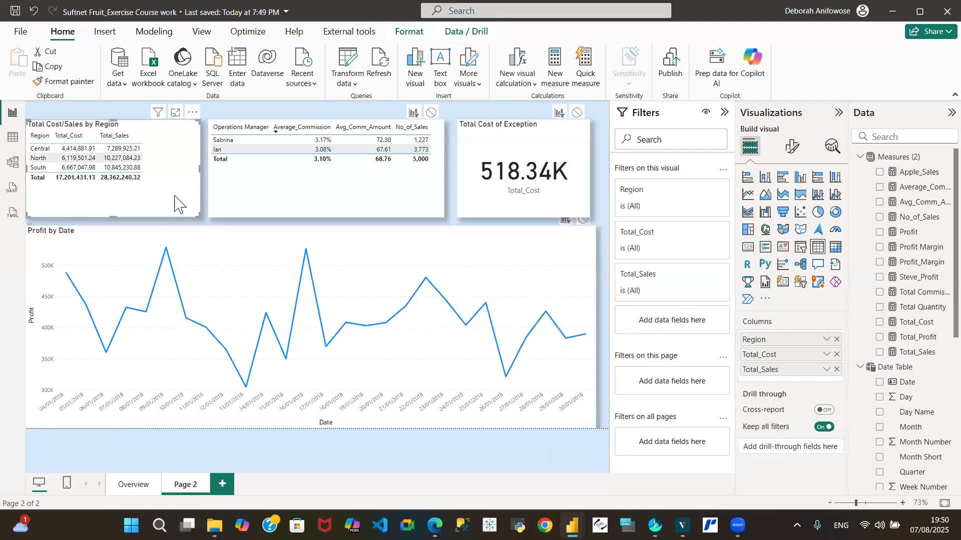
Step: Try to copy the formatting of the Overview page's Fruit Name table onto Page 2's Total Cost/Sales by Region table with Format Painter
{"action": "left_click", "coordinate": [134, 485]}
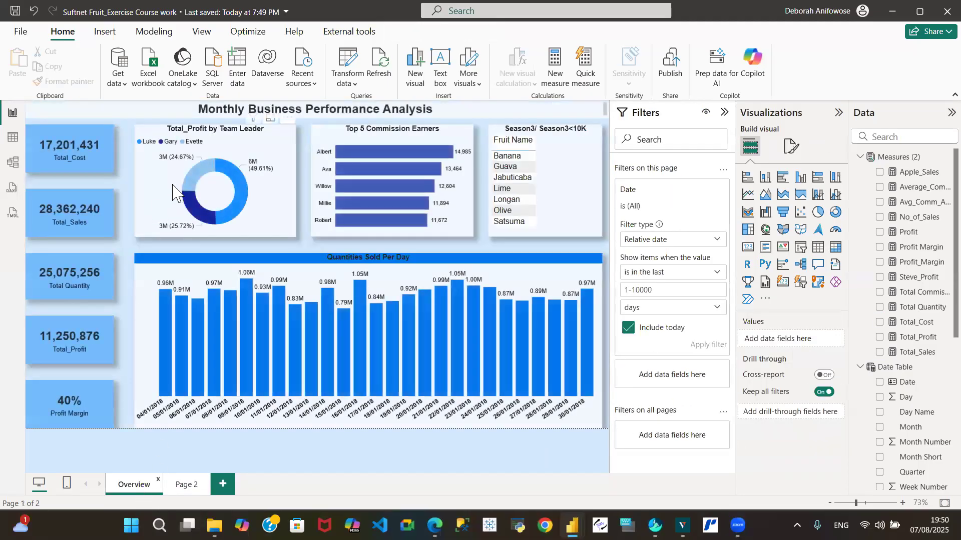
{"action": "left_click", "coordinate": [564, 222]}
{"action": "left_click", "coordinate": [79, 82]}
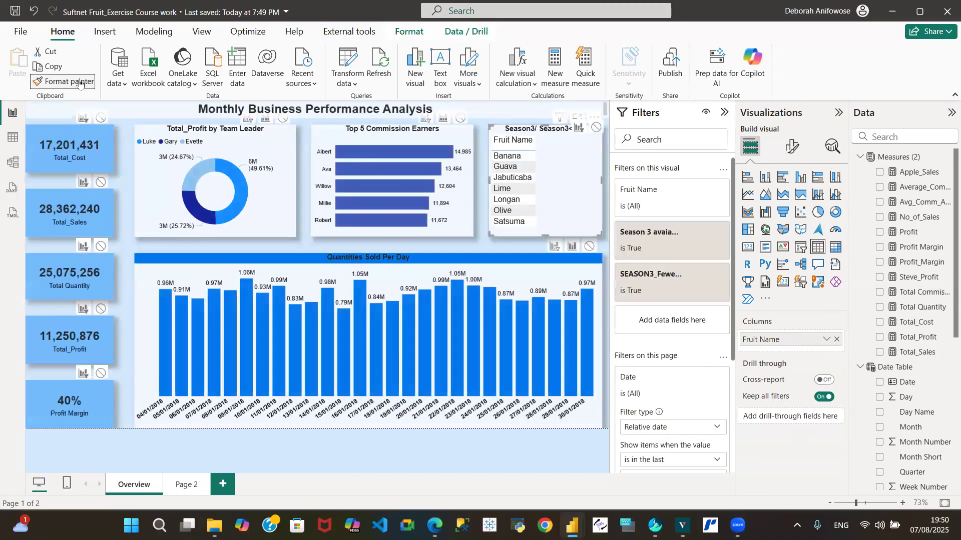
{"action": "left_click", "coordinate": [185, 484]}
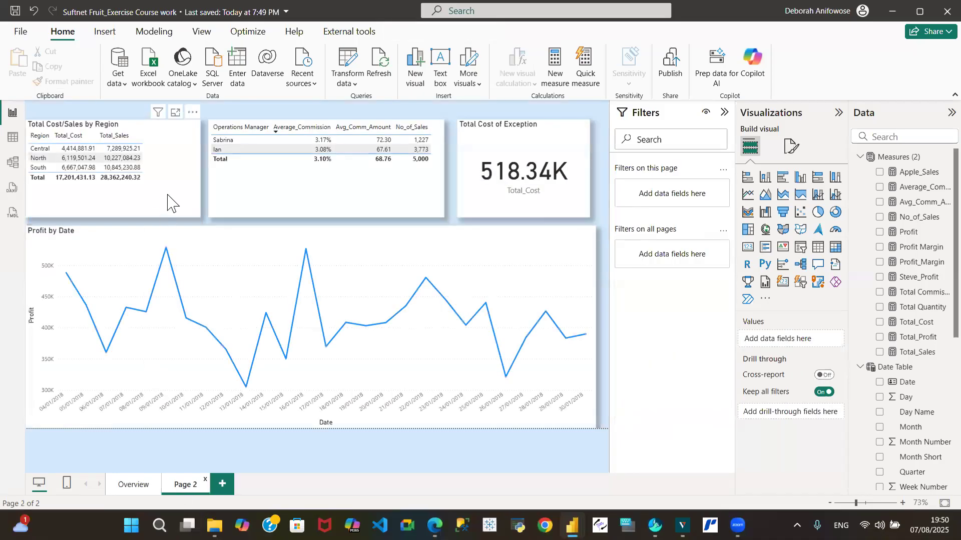
{"action": "left_click", "coordinate": [179, 179]}
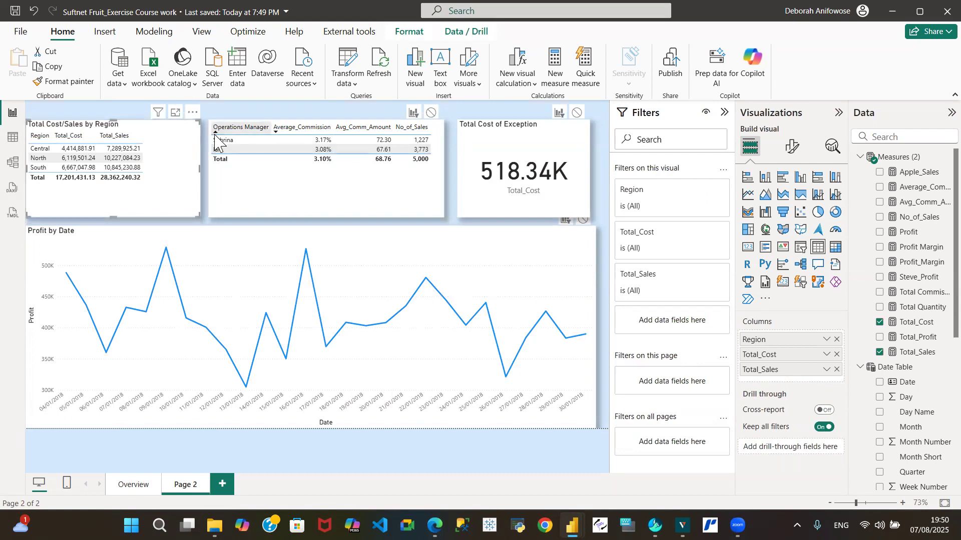
Step: Set the background transparency of the Total Cost/Sales by Region table to 30%
{"action": "left_click", "coordinate": [791, 146]}
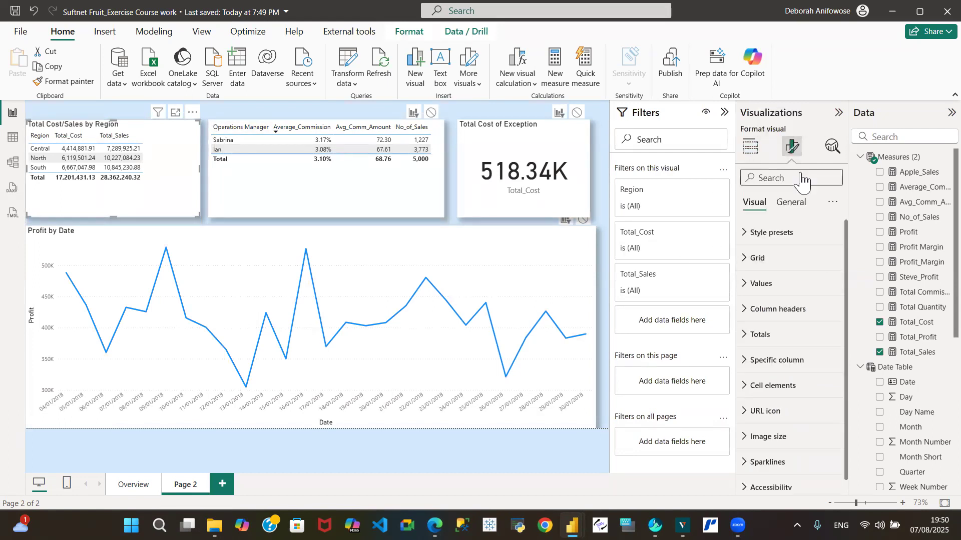
{"action": "left_click", "coordinate": [792, 203]}
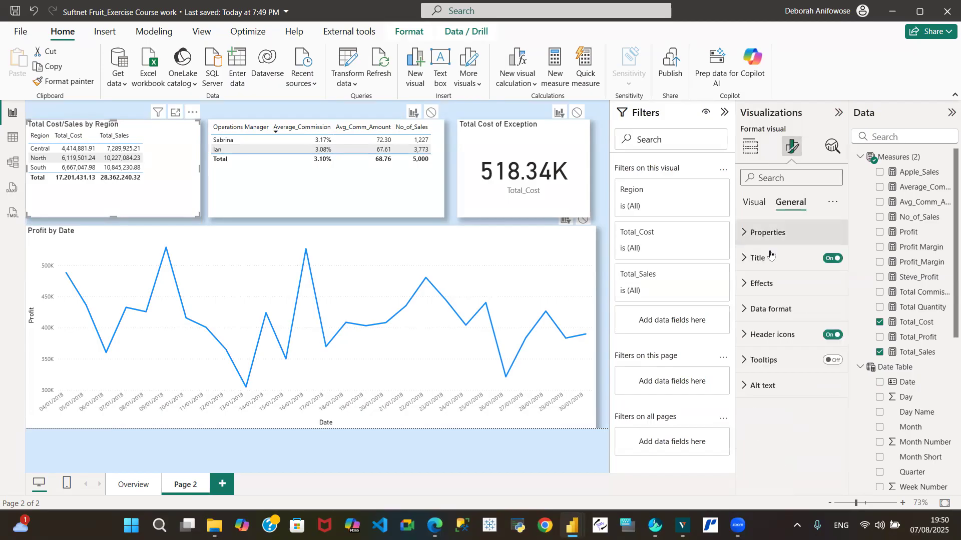
{"action": "left_click", "coordinate": [744, 291]}
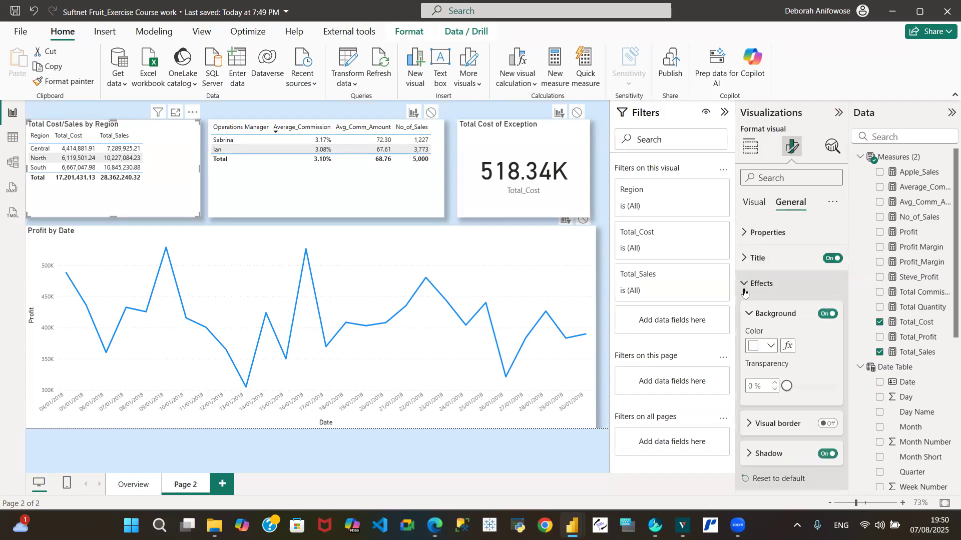
{"action": "left_click", "coordinate": [794, 386]}
{"action": "left_click_drag", "start_coordinate": [798, 386], "coordinate": [802, 386]}
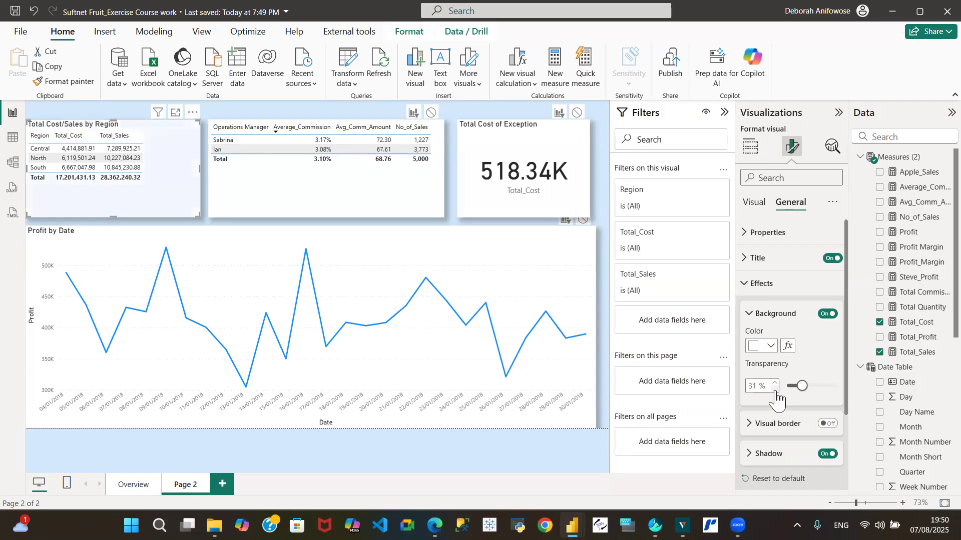
{"action": "left_click", "coordinate": [393, 209]}
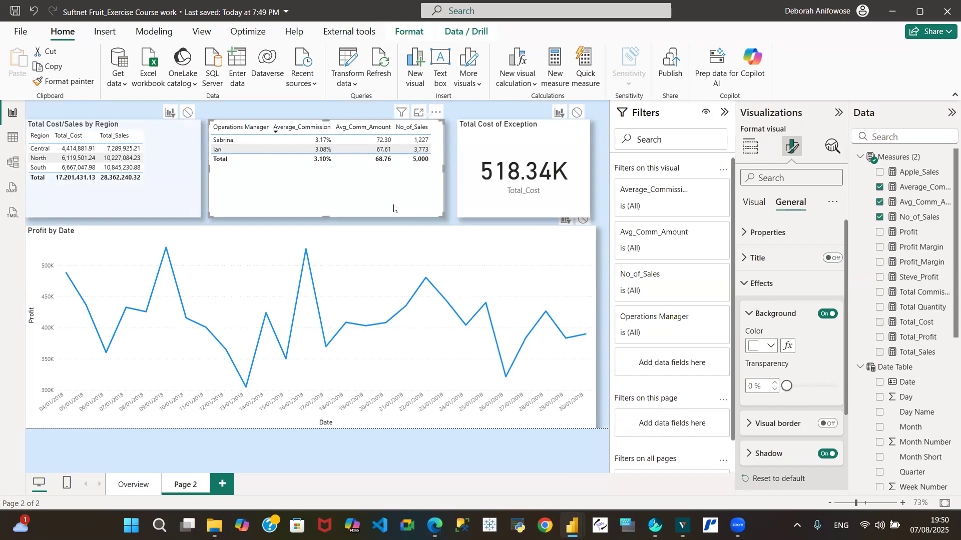
Step: Set the values font of the Total Cost/Sales by Region table to Arial, size 14
{"action": "left_click", "coordinate": [170, 215]}
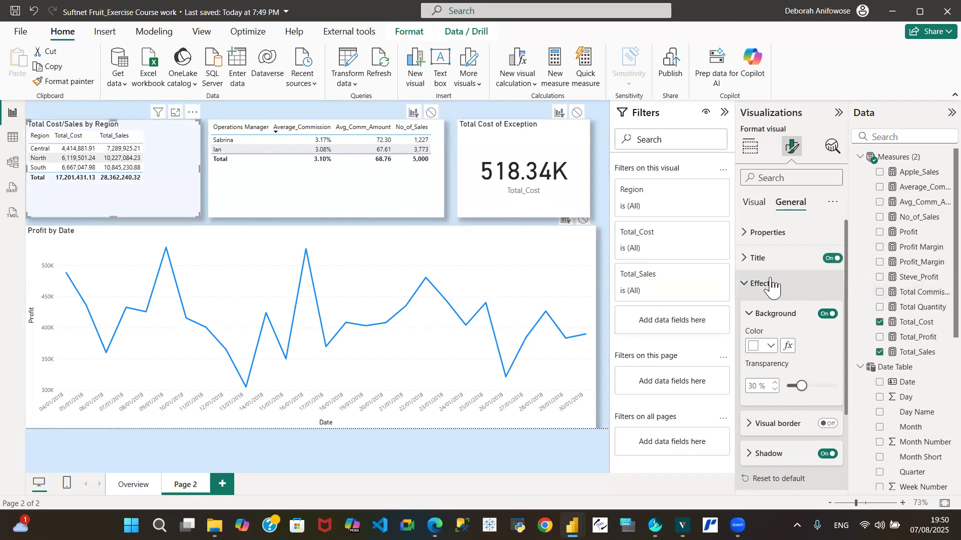
{"action": "left_click", "coordinate": [746, 206]}
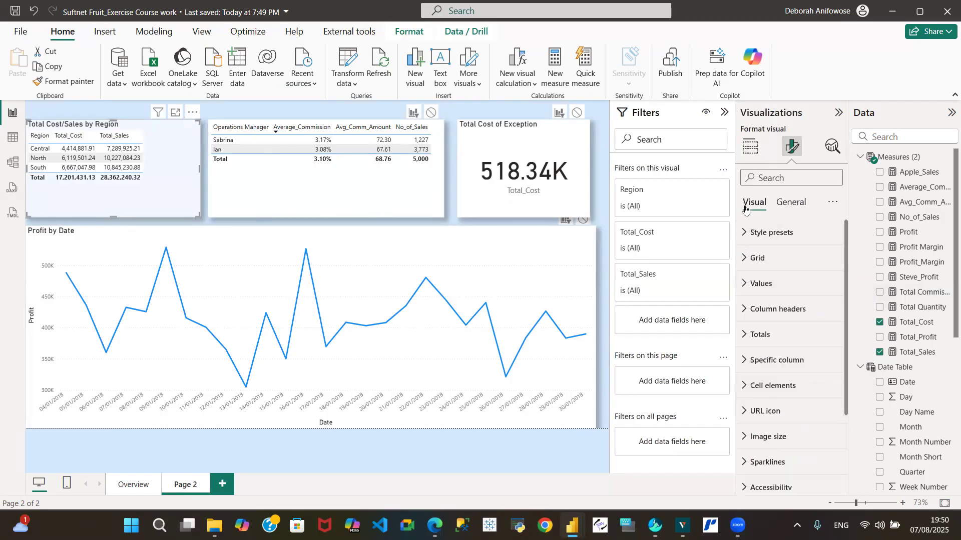
{"action": "left_click", "coordinate": [748, 287]}
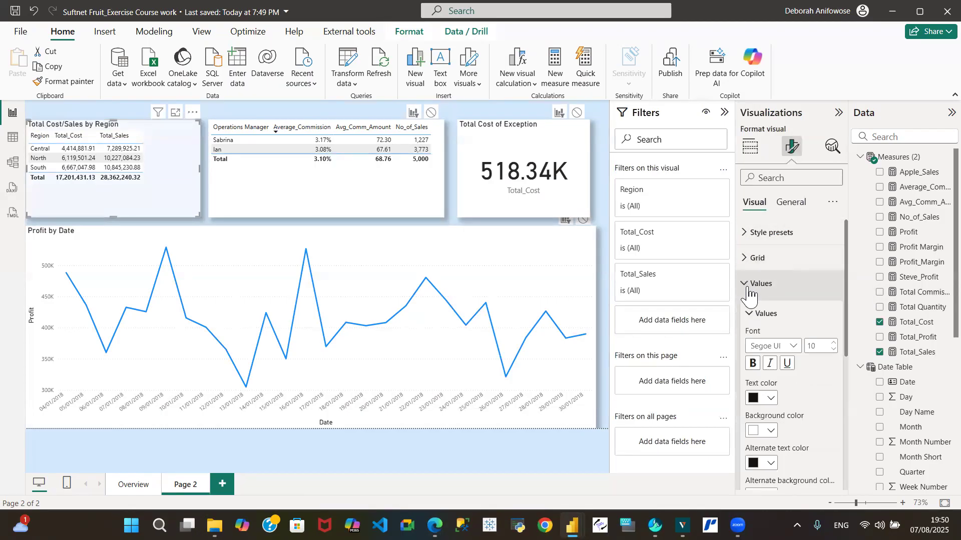
{"action": "left_click", "coordinate": [799, 350]}
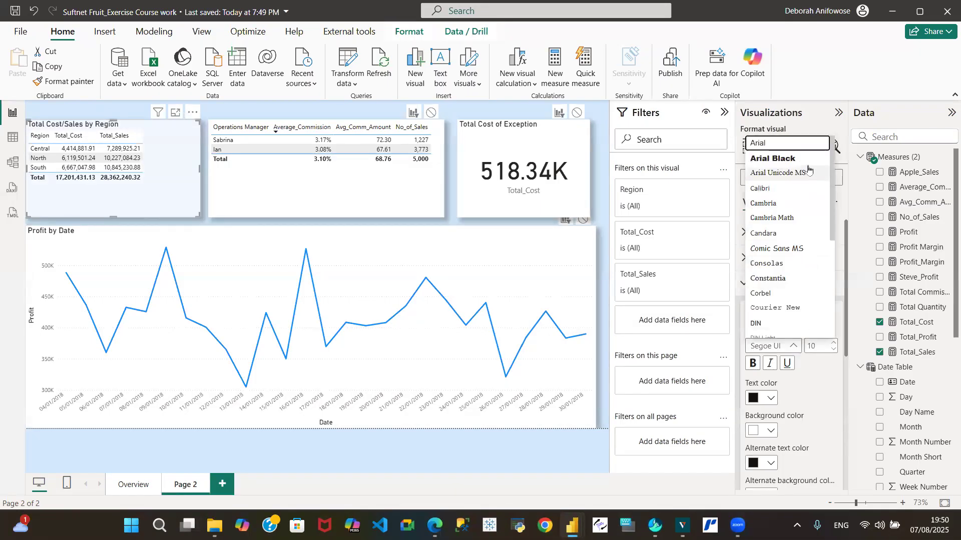
{"action": "left_click", "coordinate": [794, 145]}
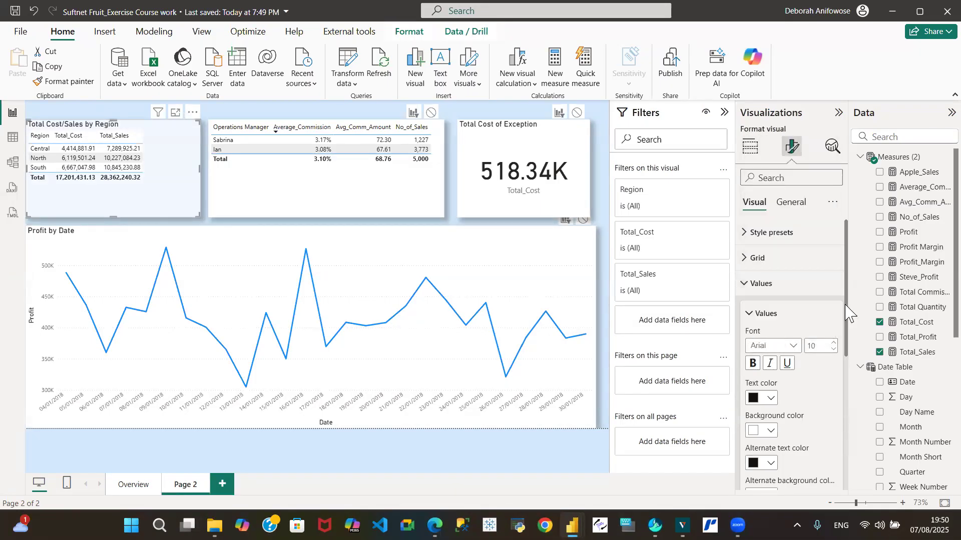
{"action": "left_click", "coordinate": [835, 344]}
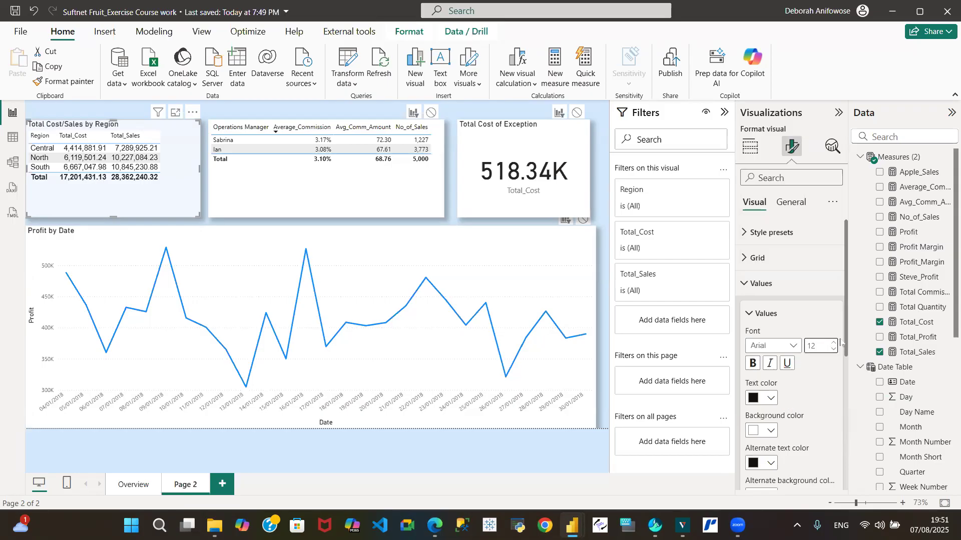
{"action": "left_click_drag", "start_coordinate": [846, 342], "coordinate": [867, 315]}
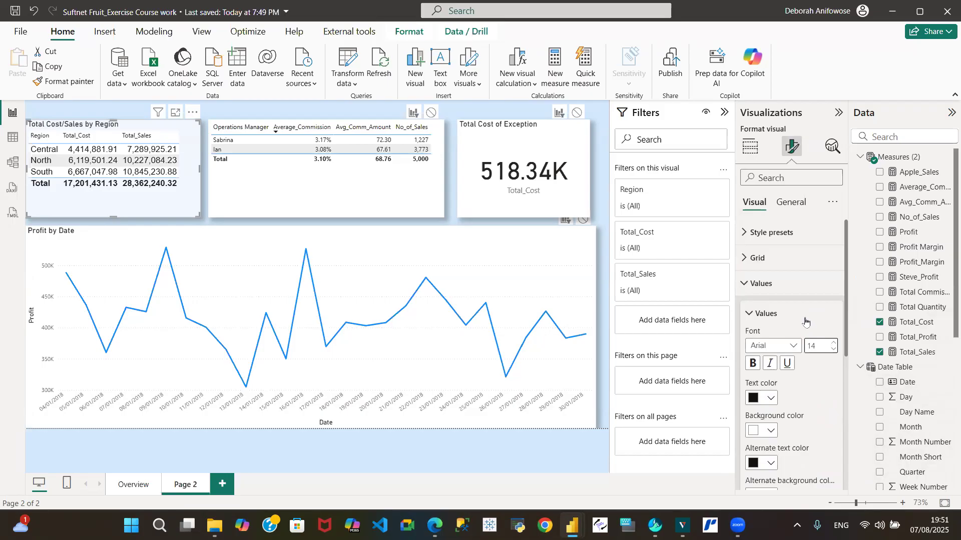
Step: Set the Total_Cost measure to display 0 decimal places
{"action": "left_click", "coordinate": [749, 314]}
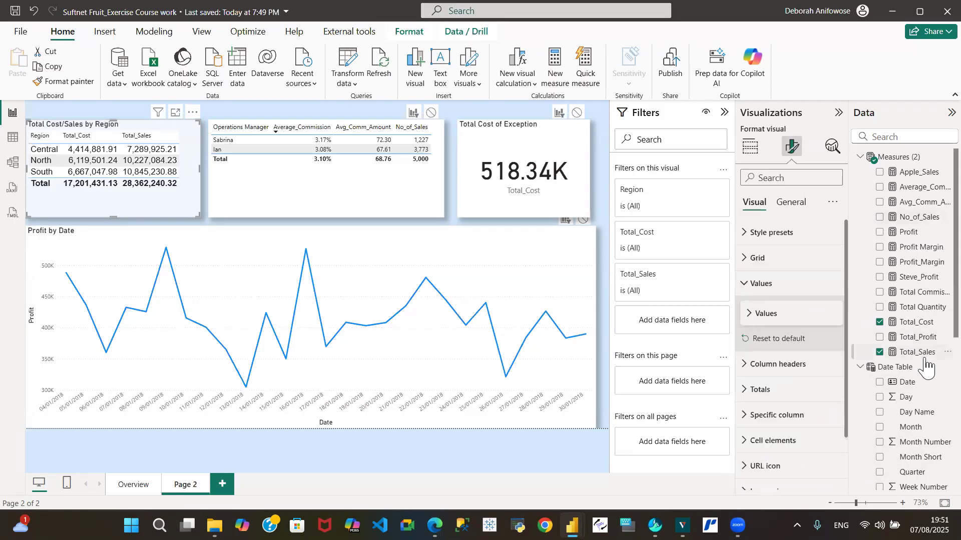
{"action": "left_click", "coordinate": [917, 323]}
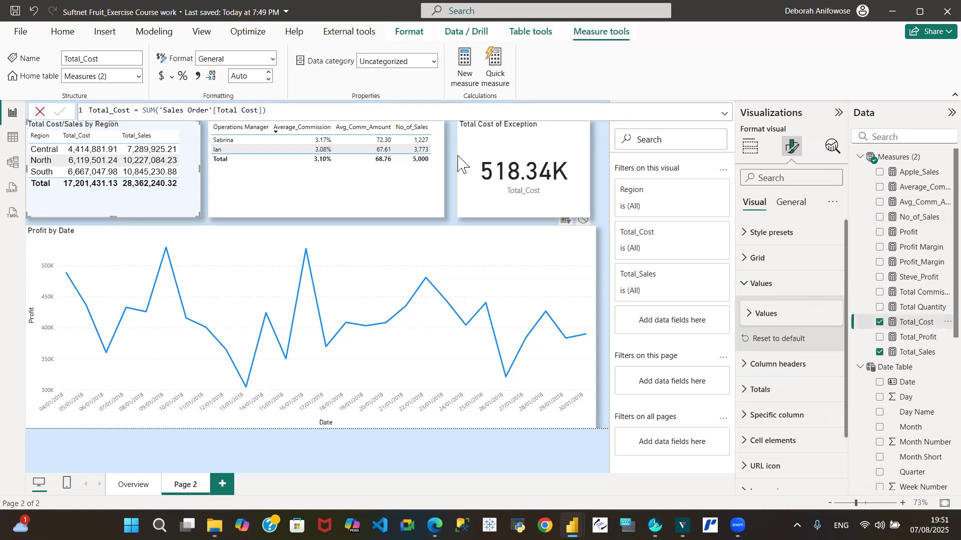
{"action": "left_click", "coordinate": [243, 78]}
{"action": "type", "text": "0"}
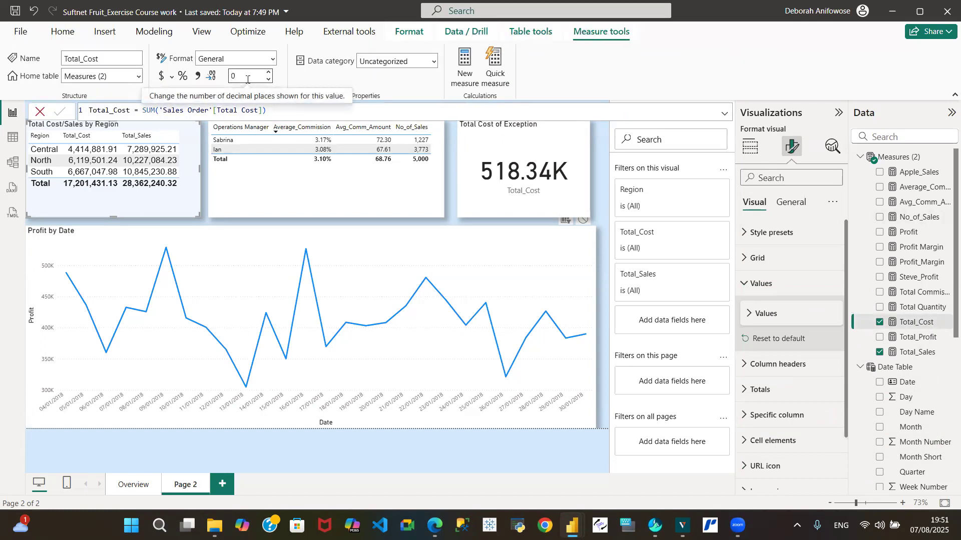
{"action": "key", "text": "Return"}
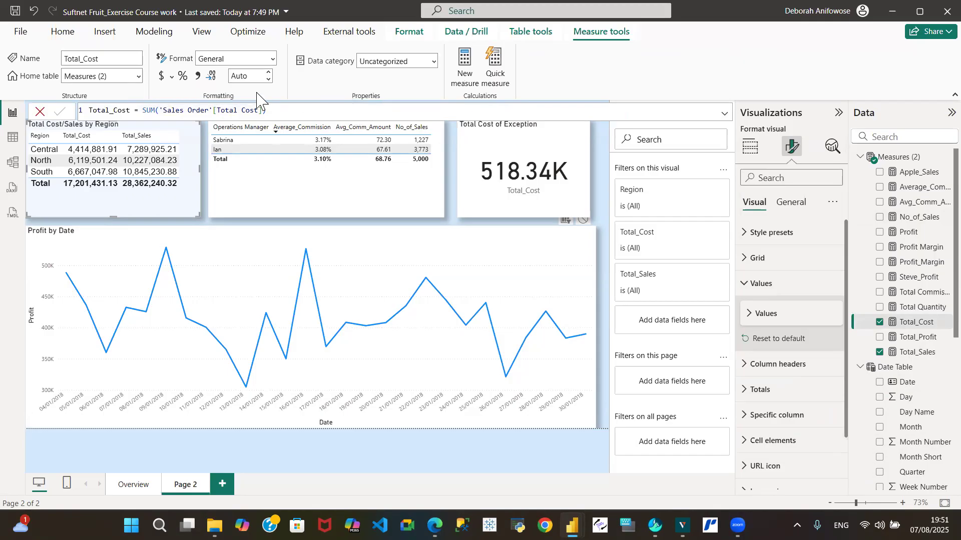
{"action": "left_click", "coordinate": [269, 79]}
Step: Set the Total_Sales measure to display 0 decimal places
{"action": "left_click", "coordinate": [911, 354]}
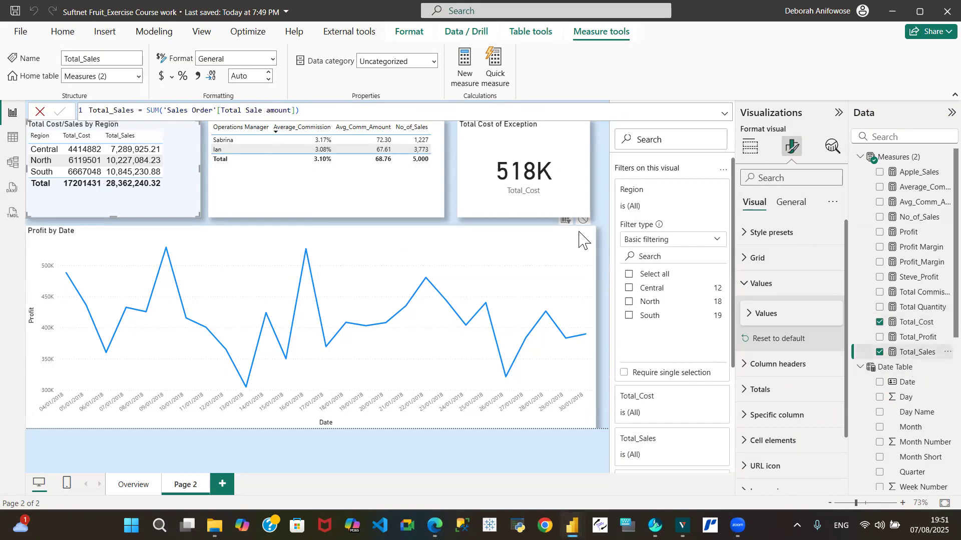
{"action": "left_click", "coordinate": [251, 76]}
{"action": "type", "text": "0"}
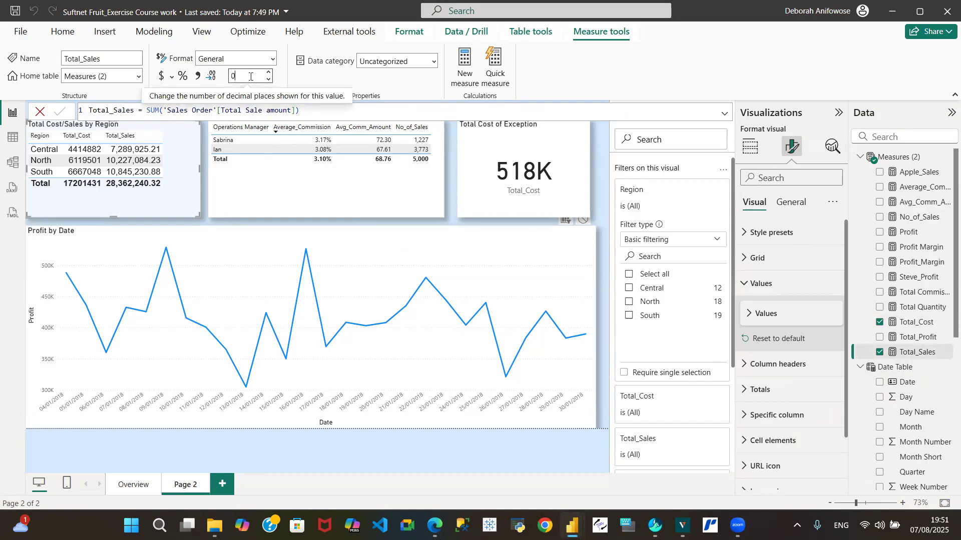
{"action": "key", "text": "Return"}
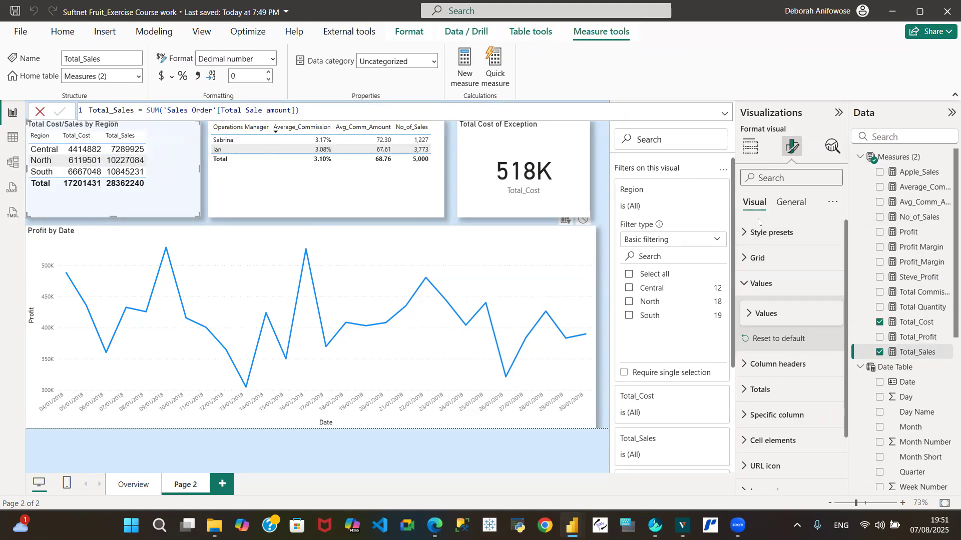
Step: Format the column headers of the region table in bold Arial, size 13
{"action": "left_click", "coordinate": [745, 283]}
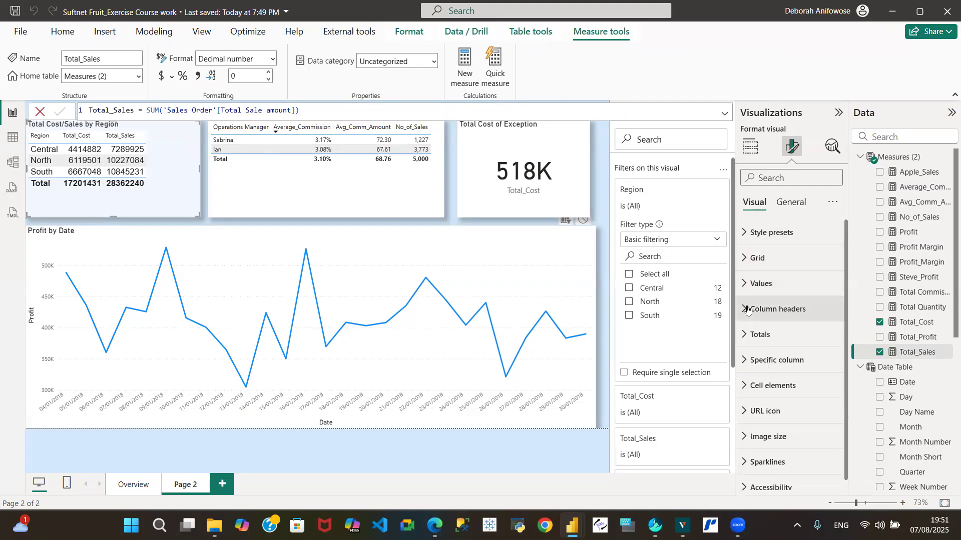
{"action": "left_click", "coordinate": [747, 310]}
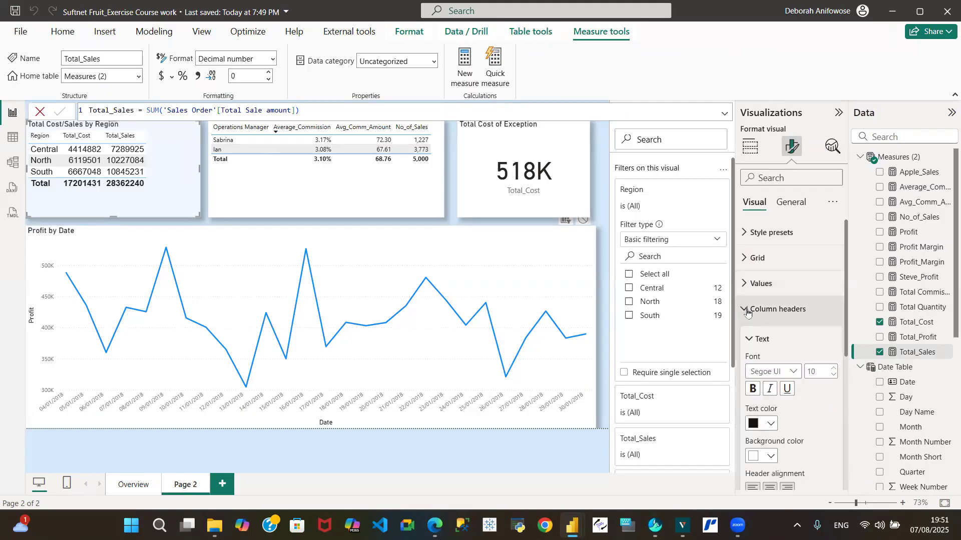
{"action": "left_click", "coordinate": [793, 373]}
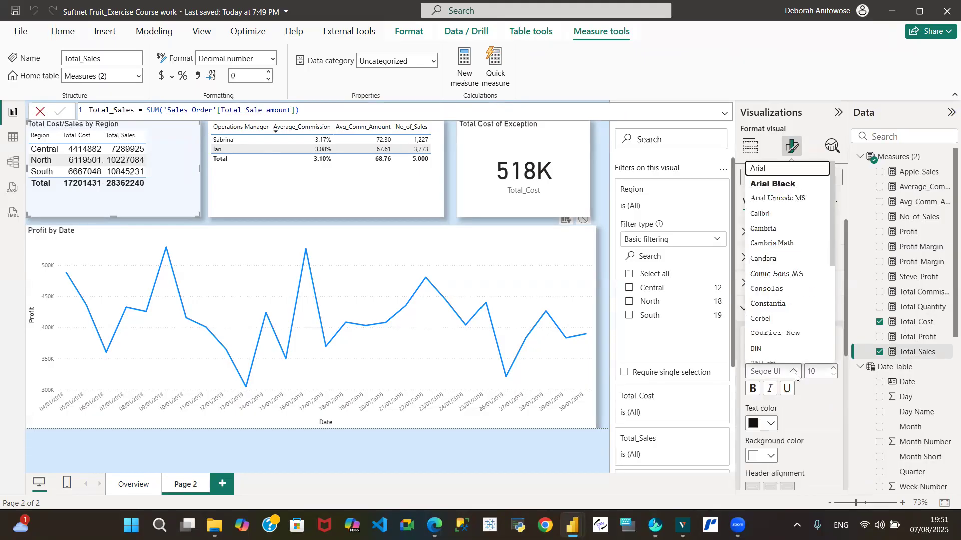
{"action": "left_click", "coordinate": [783, 170]}
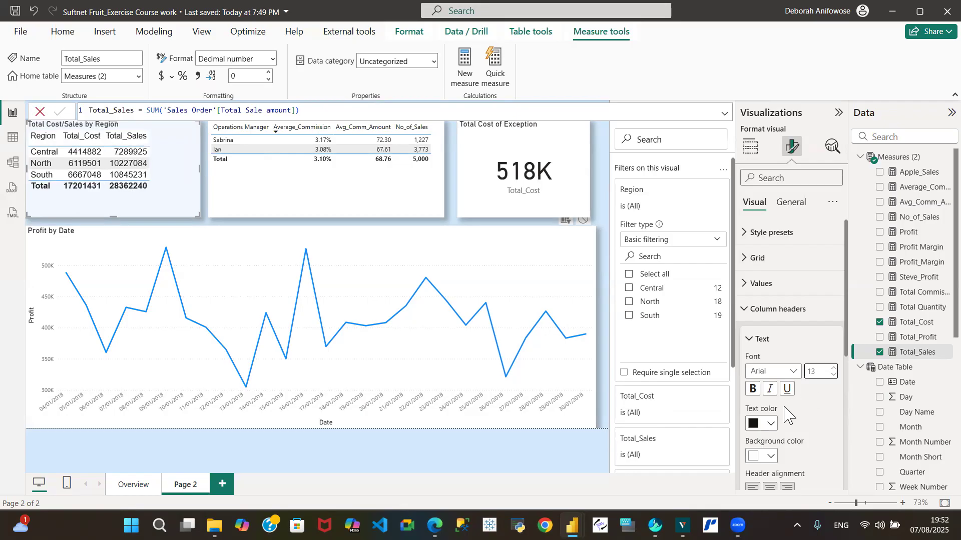
{"action": "left_click", "coordinate": [754, 390]}
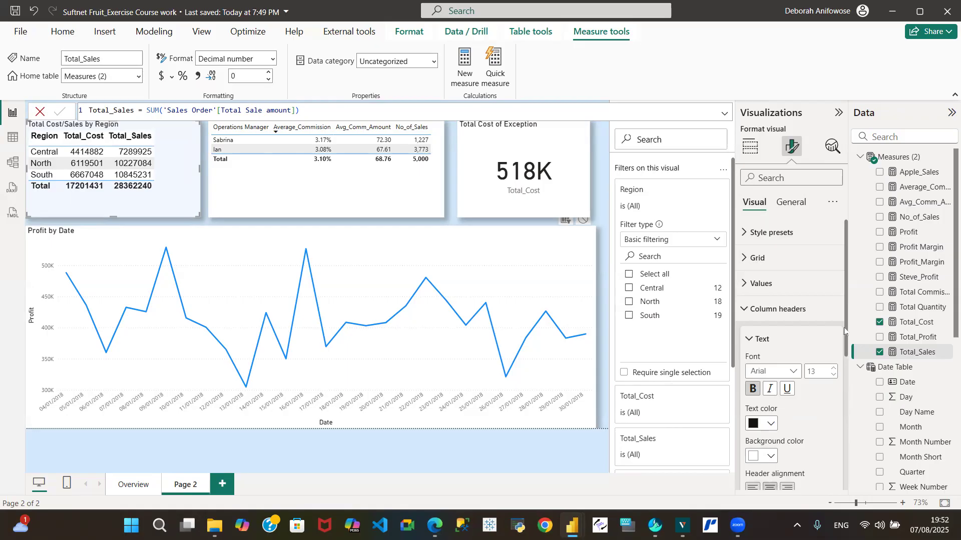
Step: Widen the Total_Cost and Region columns of the region table
{"action": "left_click_drag", "start_coordinate": [847, 333], "coordinate": [852, 376]}
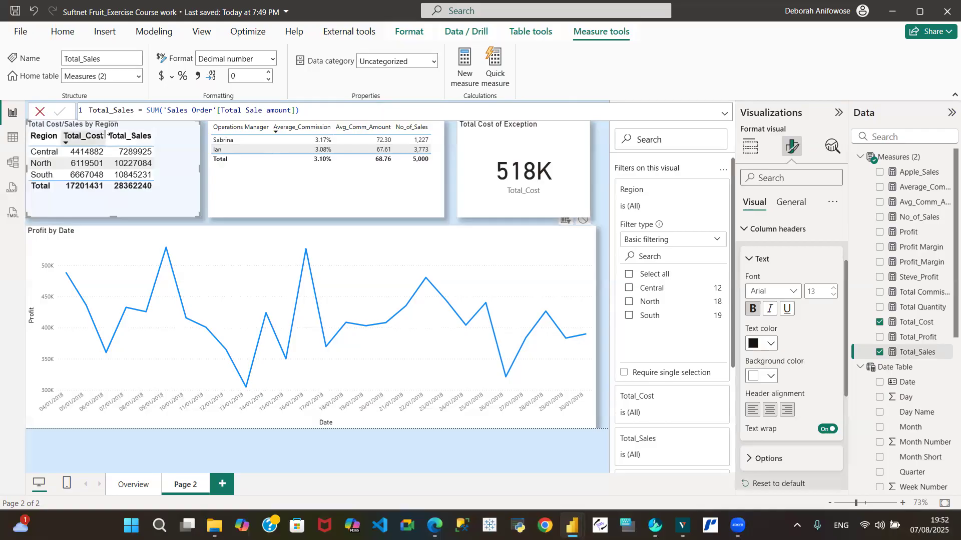
{"action": "left_click_drag", "start_coordinate": [105, 134], "coordinate": [124, 135]}
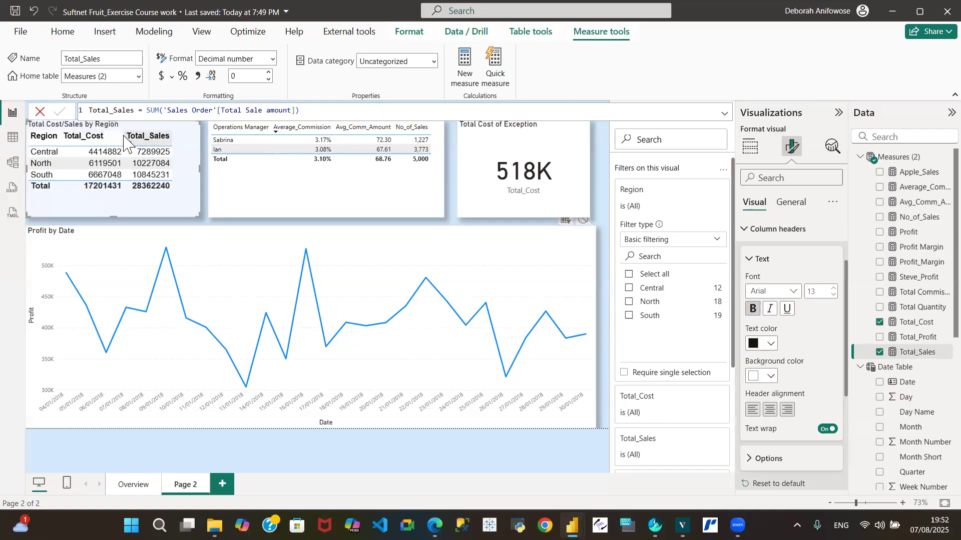
{"action": "left_click", "coordinate": [58, 136]}
{"action": "left_click_drag", "start_coordinate": [57, 136], "coordinate": [73, 135]}
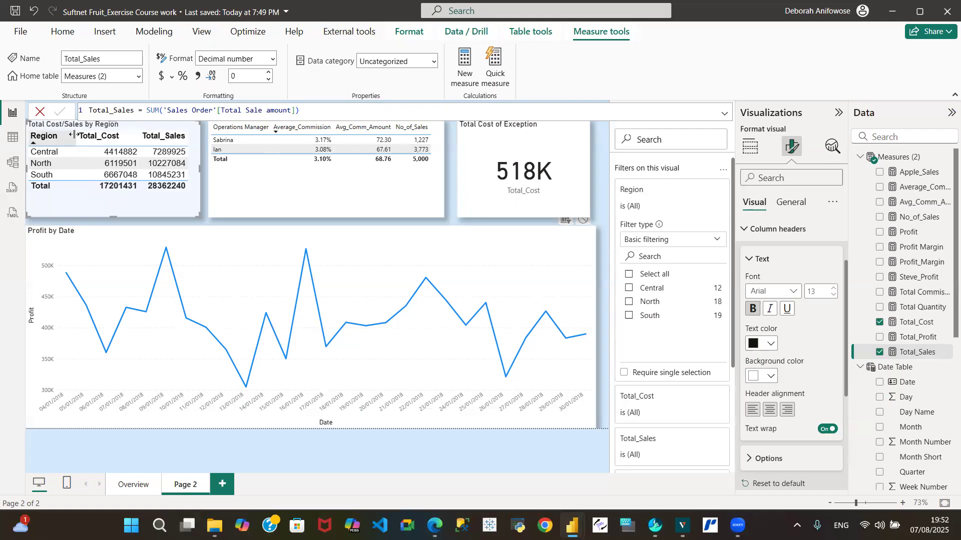
{"action": "left_click", "coordinate": [100, 136]}
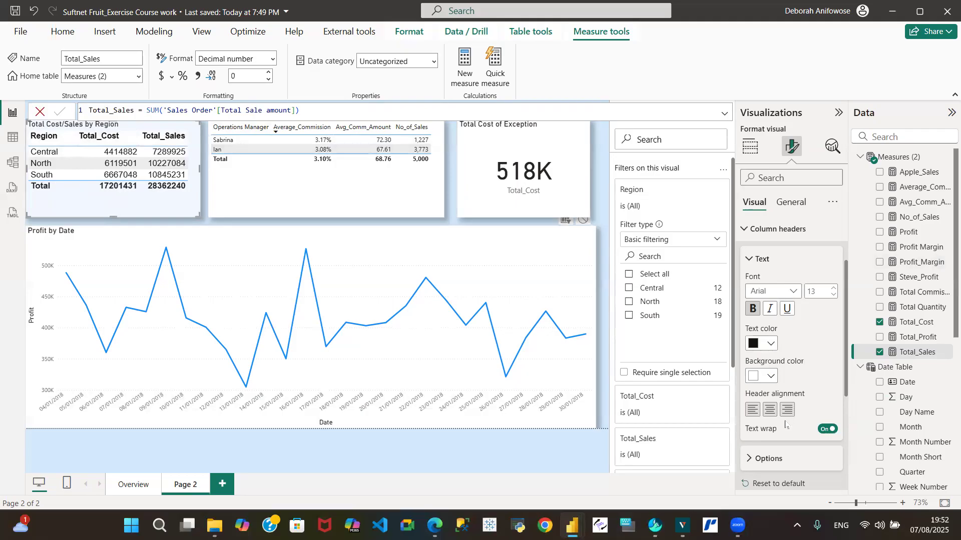
Step: Center the region table's column headers, narrowing the Region column slightly and widening the Total_Sales column
{"action": "left_click", "coordinate": [770, 415]}
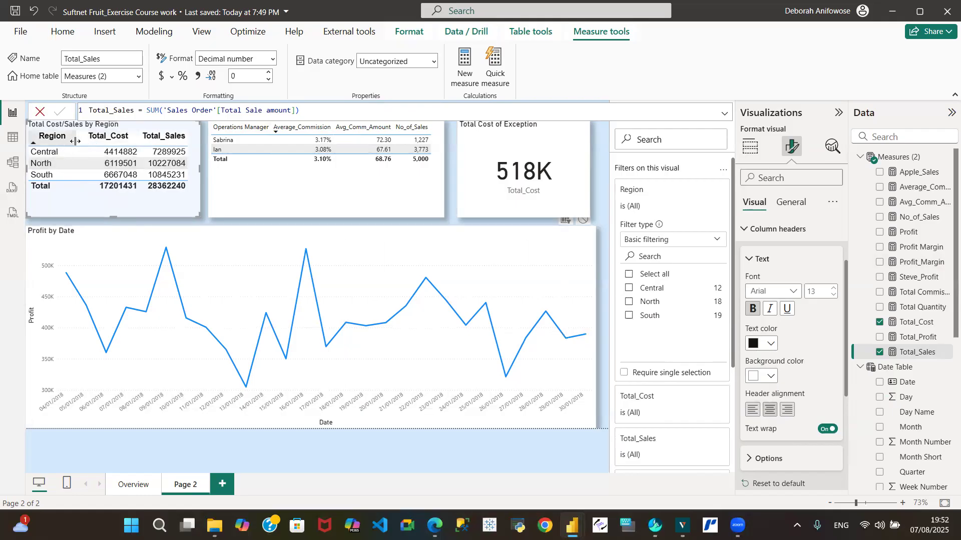
{"action": "left_click_drag", "start_coordinate": [75, 141], "coordinate": [70, 142]}
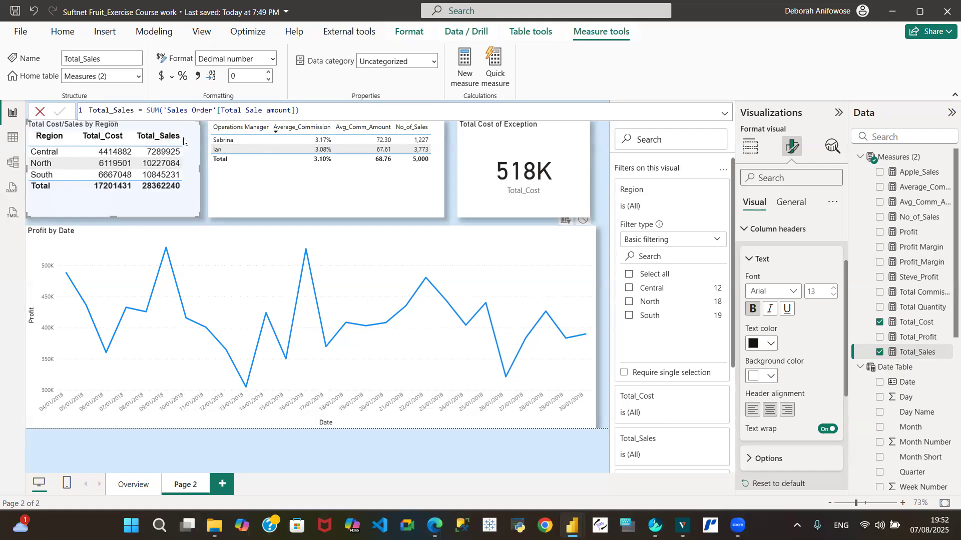
{"action": "left_click_drag", "start_coordinate": [181, 136], "coordinate": [192, 137]}
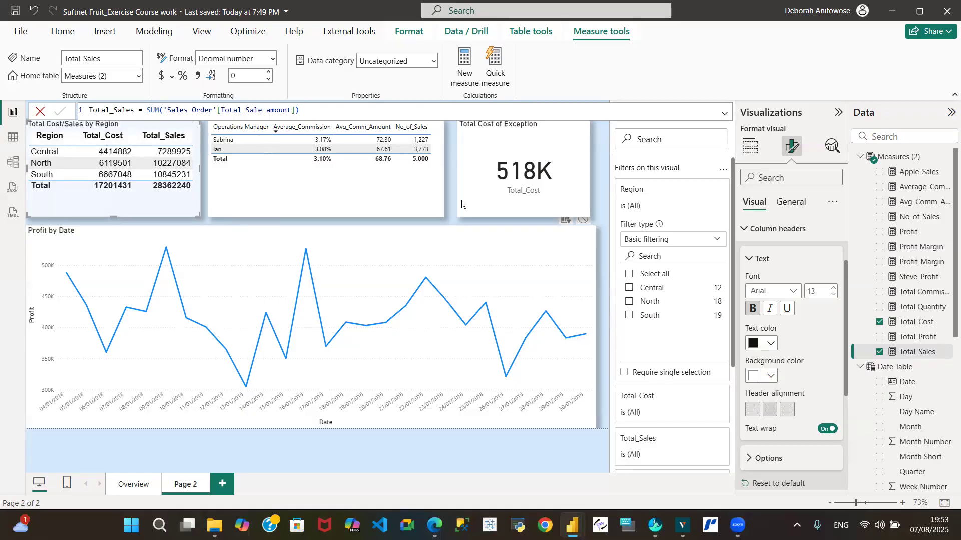
Step: Turn off the title of the Total Cost/Sales by Region table
{"action": "left_click", "coordinate": [790, 203]}
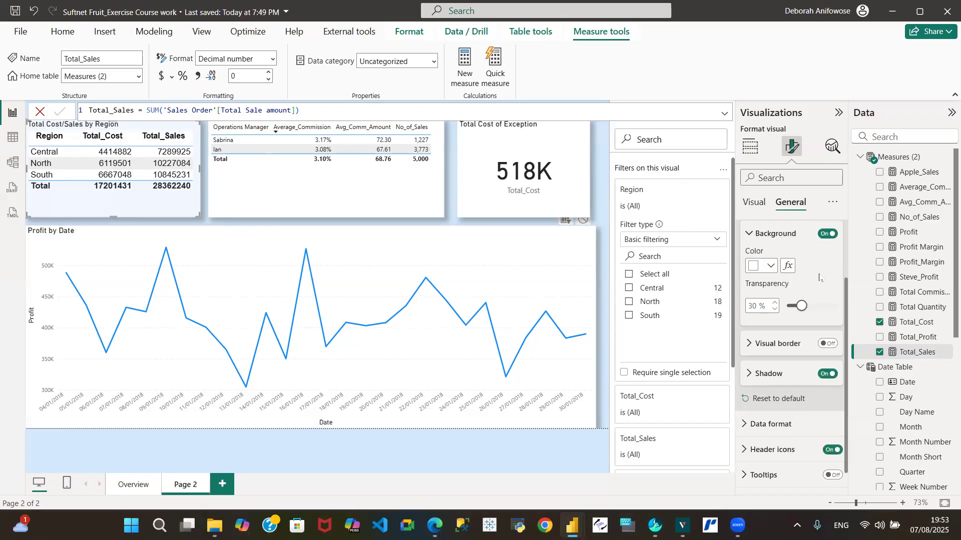
{"action": "left_click", "coordinate": [750, 234]}
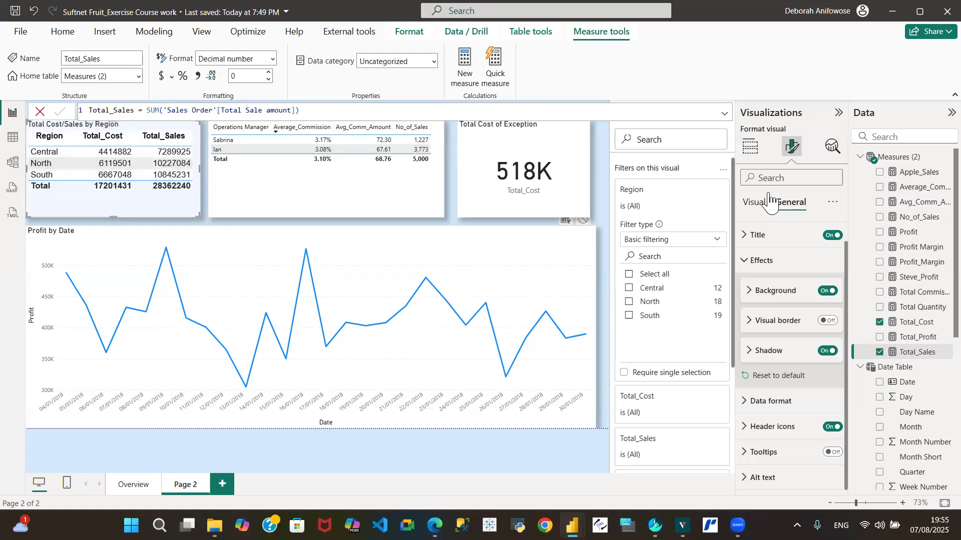
{"action": "left_click", "coordinate": [831, 237]}
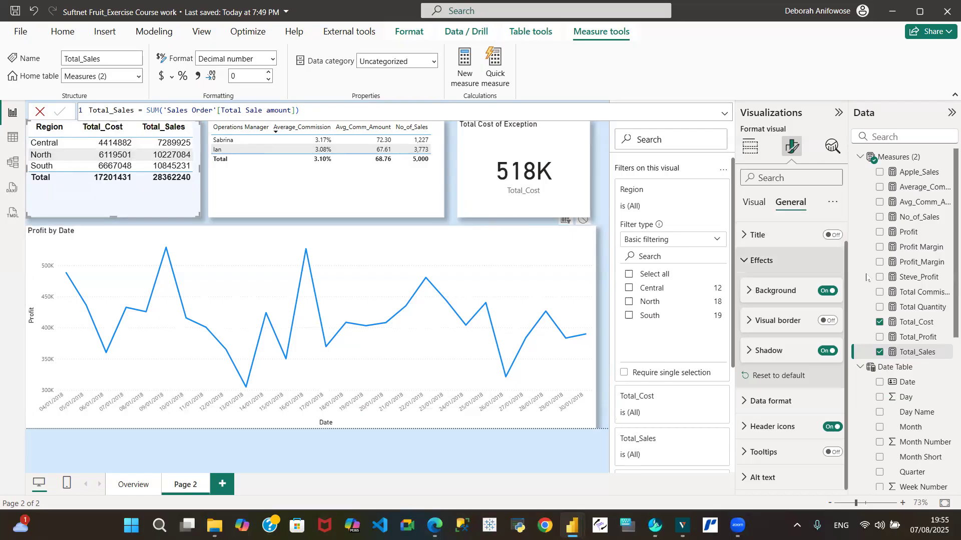
Step: Apply the thousands separator to the Total_Cost and Total_Sales measures
{"action": "left_click", "coordinate": [920, 323]}
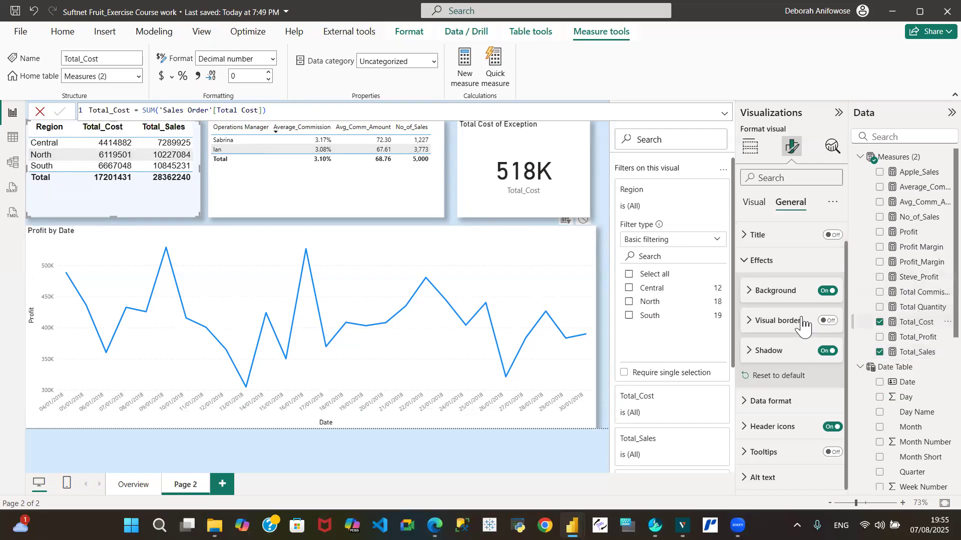
{"action": "left_click", "coordinate": [199, 76]}
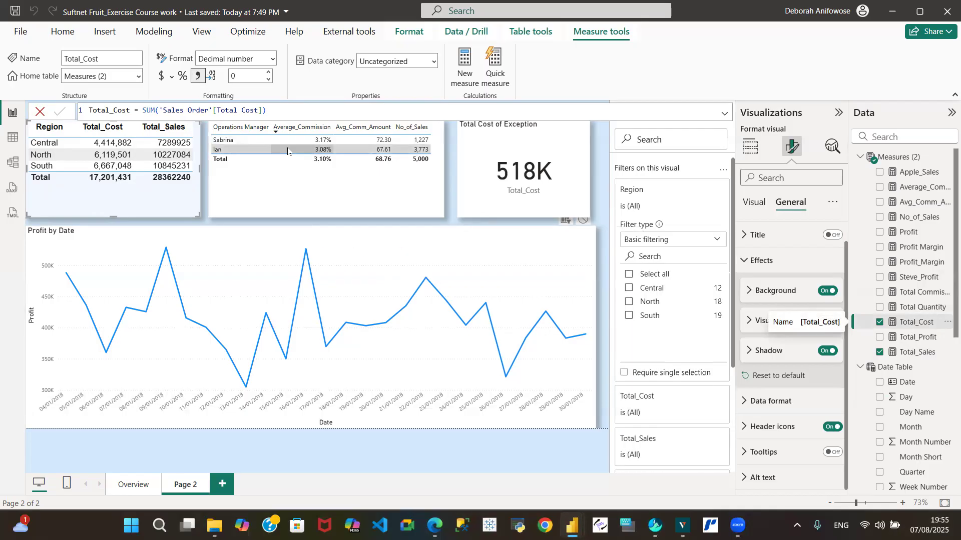
{"action": "left_click", "coordinate": [915, 354]}
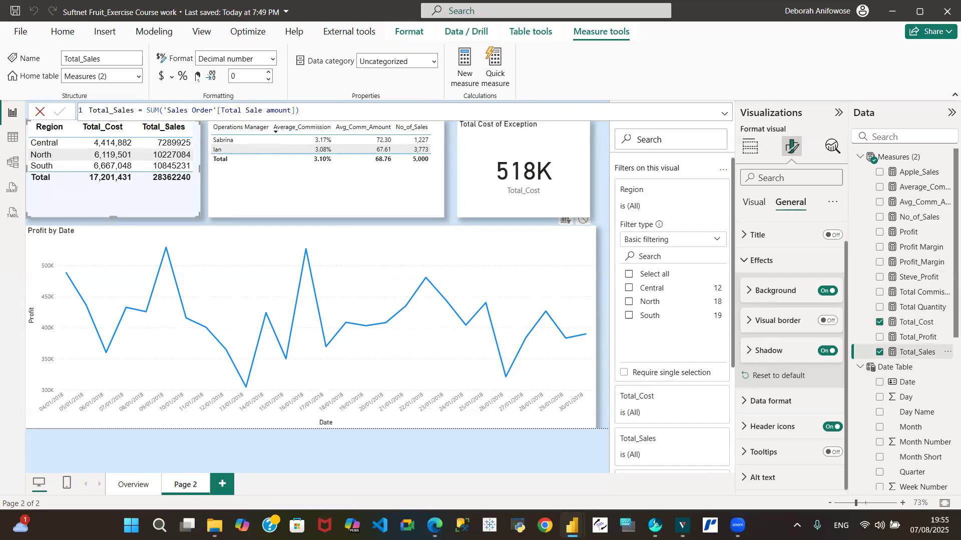
{"action": "left_click", "coordinate": [197, 78]}
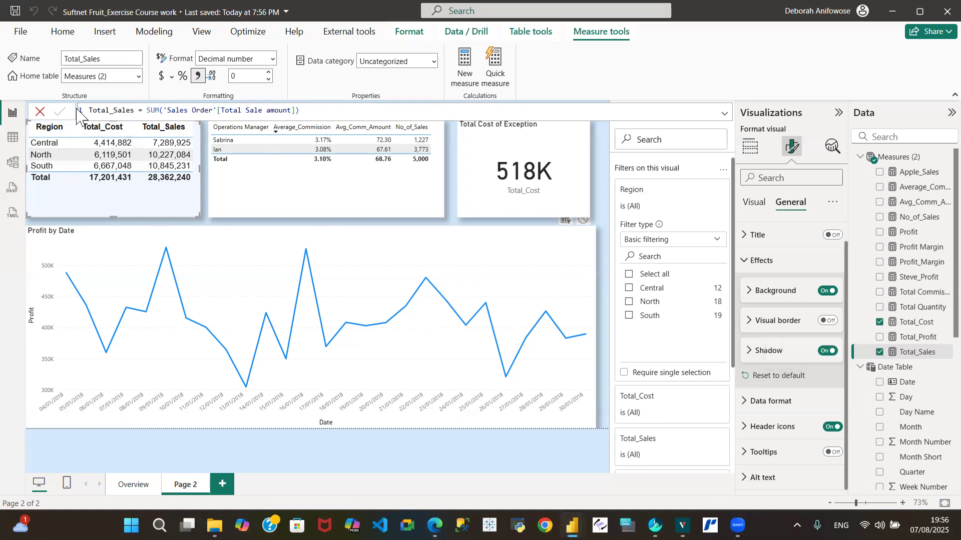
Step: Copy the region table's formatting onto the Operations Manager table with Format Painter
{"action": "left_click", "coordinate": [65, 33]}
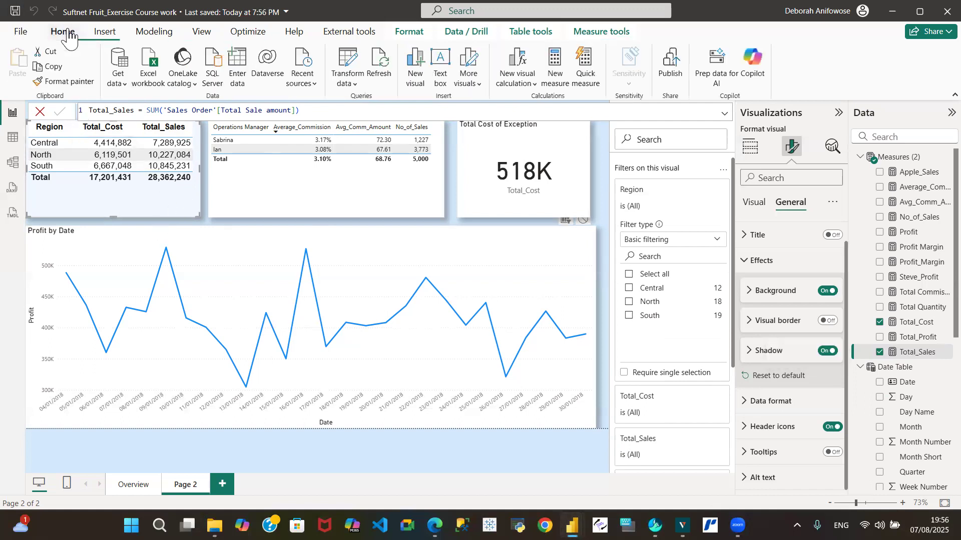
{"action": "left_click", "coordinate": [68, 81]}
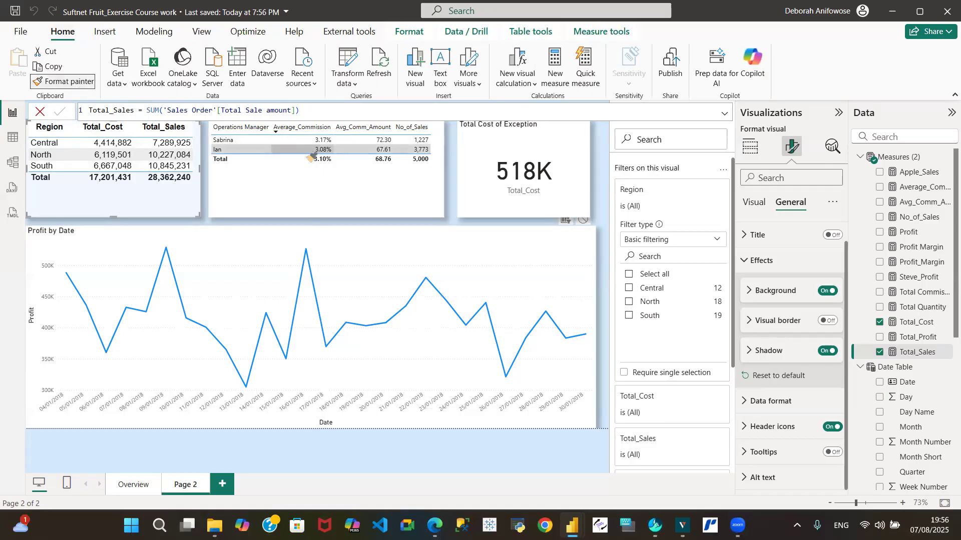
{"action": "left_click", "coordinate": [326, 174]}
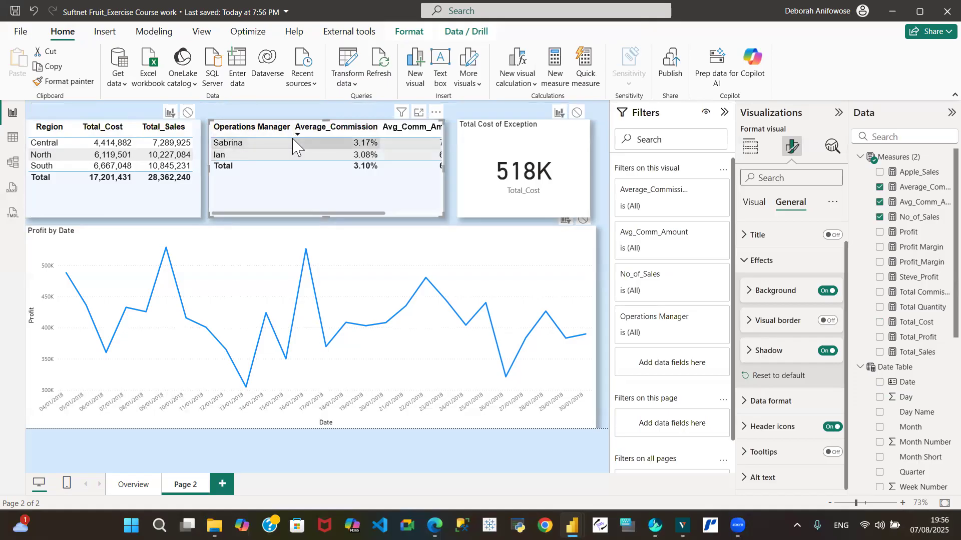
Step: Narrow the Operations Manager, Average_Commission and Avg_Comm_Amount columns to wrap their headers, and widen the table visual slightly
{"action": "left_click_drag", "start_coordinate": [290, 135], "coordinate": [267, 138]}
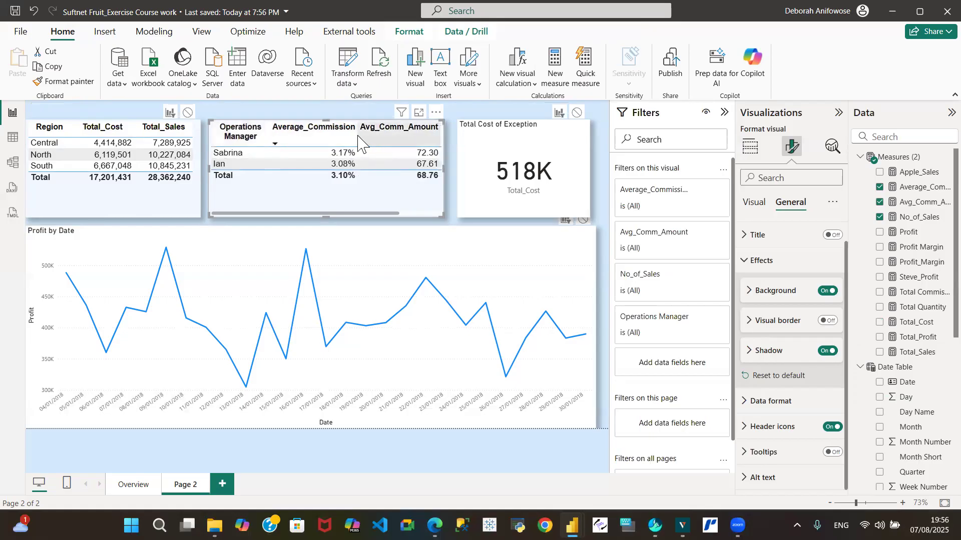
{"action": "left_click_drag", "start_coordinate": [357, 134], "coordinate": [331, 142]}
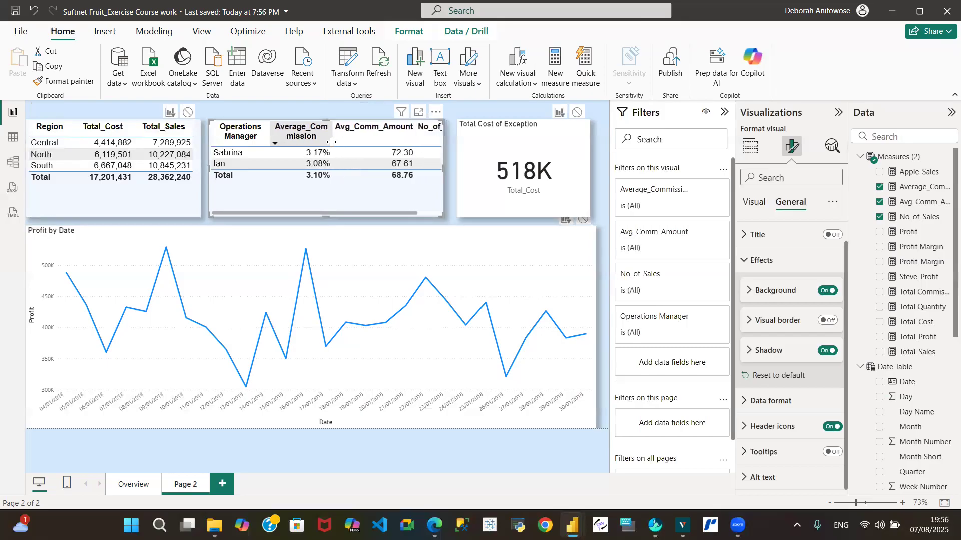
{"action": "left_click_drag", "start_coordinate": [331, 142], "coordinate": [316, 146]}
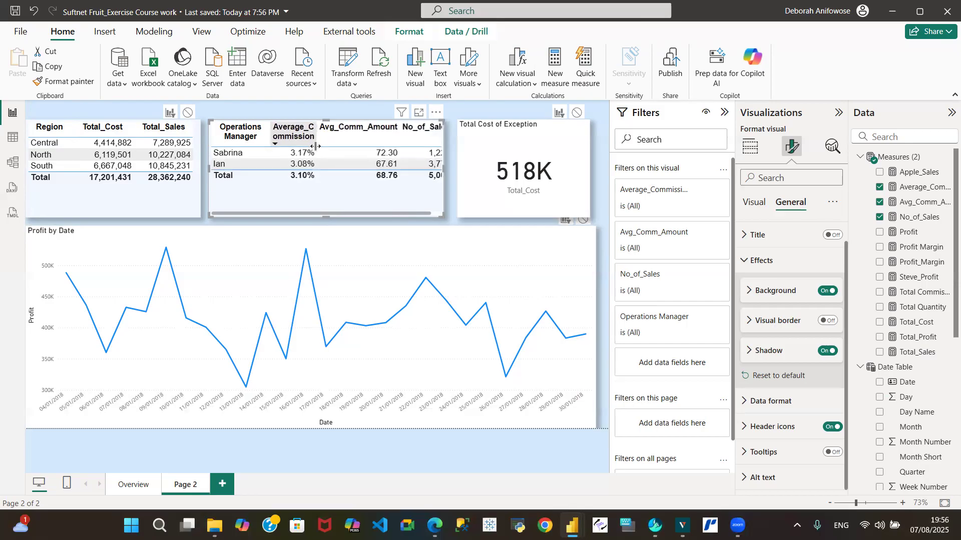
{"action": "left_click_drag", "start_coordinate": [316, 146], "coordinate": [326, 146]}
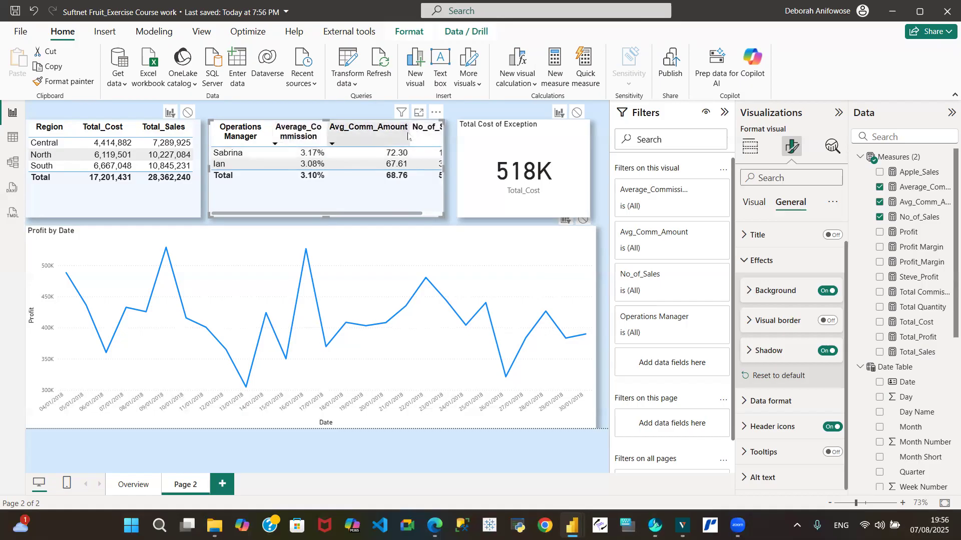
{"action": "left_click_drag", "start_coordinate": [408, 131], "coordinate": [381, 143]}
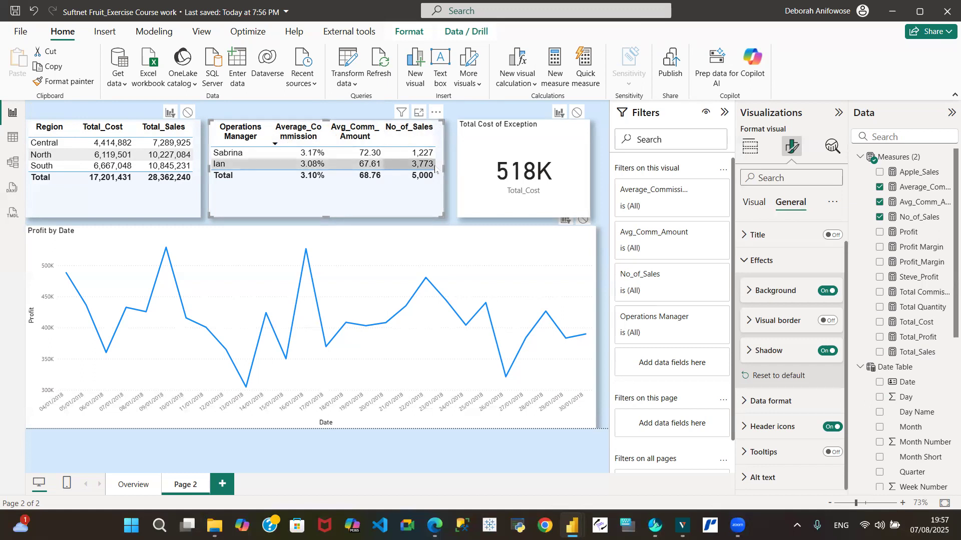
{"action": "left_click_drag", "start_coordinate": [443, 166], "coordinate": [448, 170]}
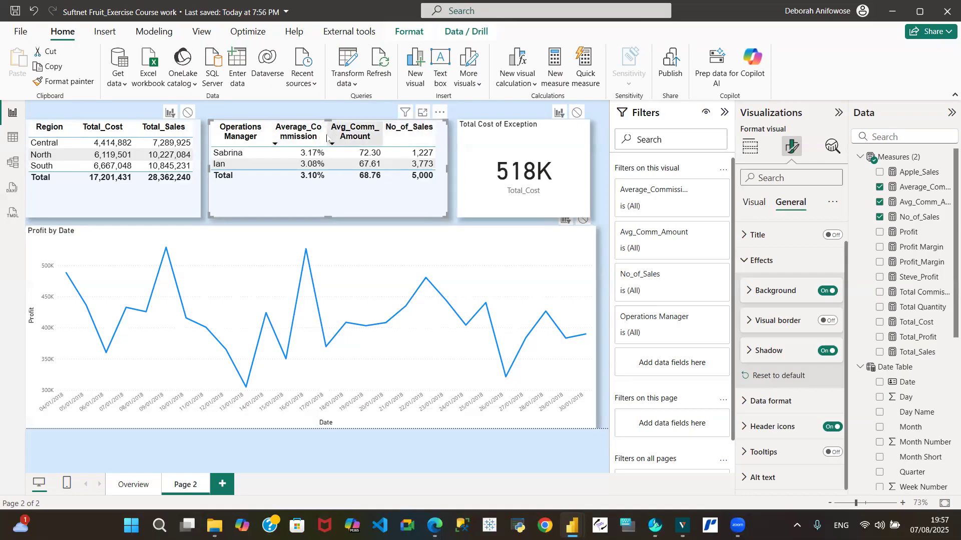
Step: Widen the Average_Commission column slightly in the Operations Manager table and save the report
{"action": "left_click_drag", "start_coordinate": [326, 134], "coordinate": [334, 134]}
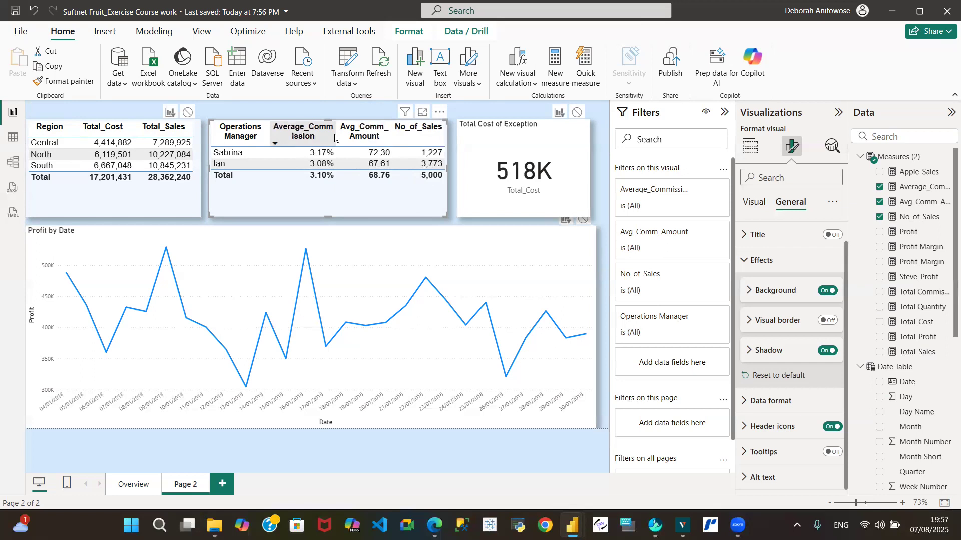
{"action": "left_click", "coordinate": [16, 12]}
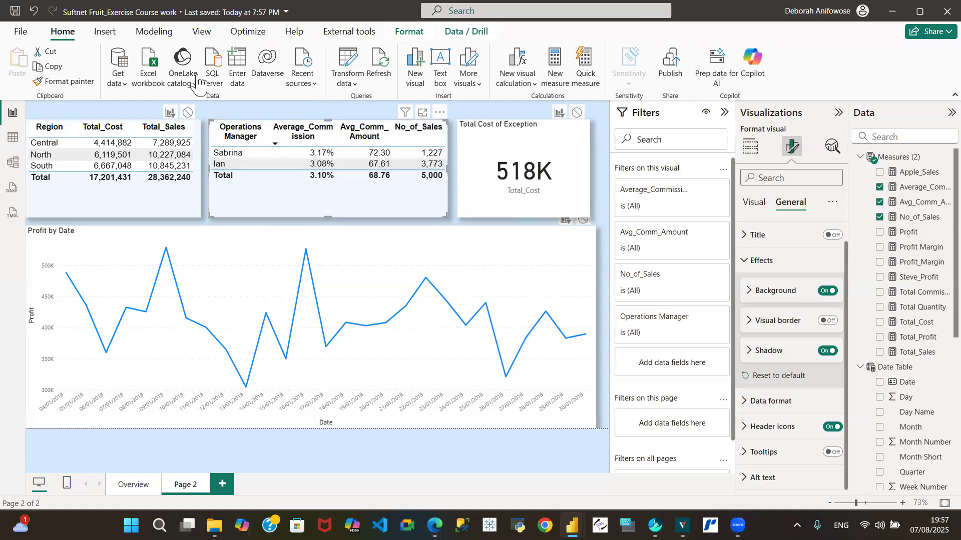
Step: Copy the Operations Manager table's formatting onto the Total Cost of Exception card with Format Painter
{"action": "left_click", "coordinate": [63, 81]}
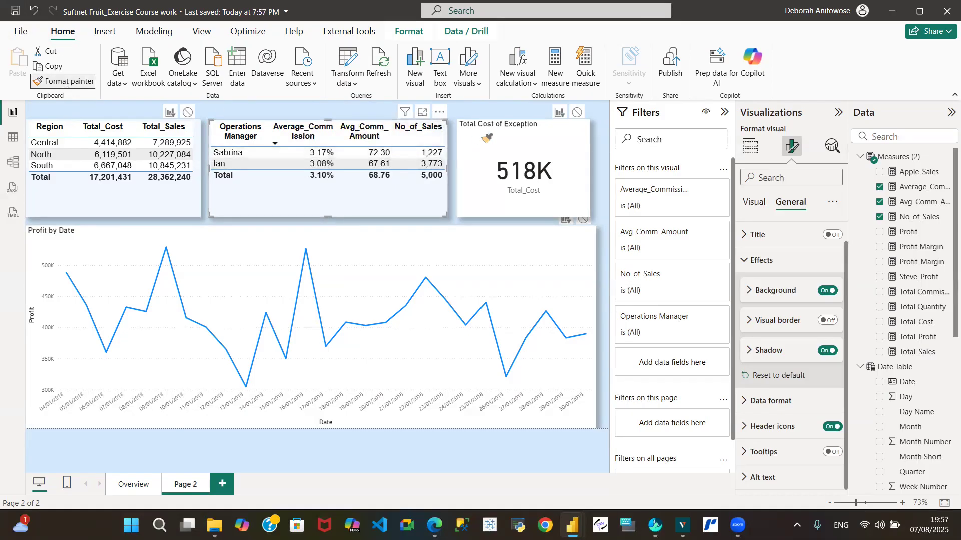
{"action": "left_click", "coordinate": [483, 136]}
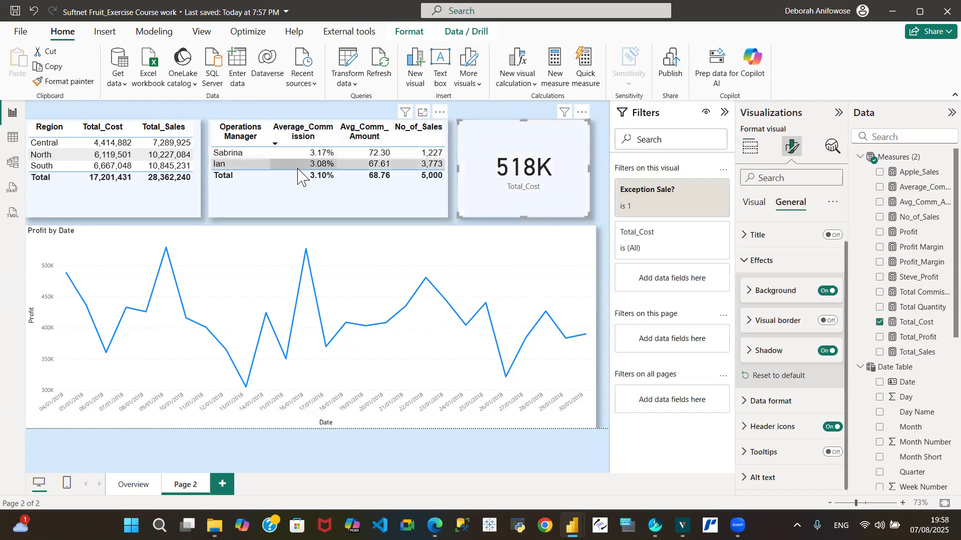
Step: Try to rename the Average_Commission field as Avg_Commission for the Operations Manager table only
{"action": "left_click", "coordinate": [228, 208]}
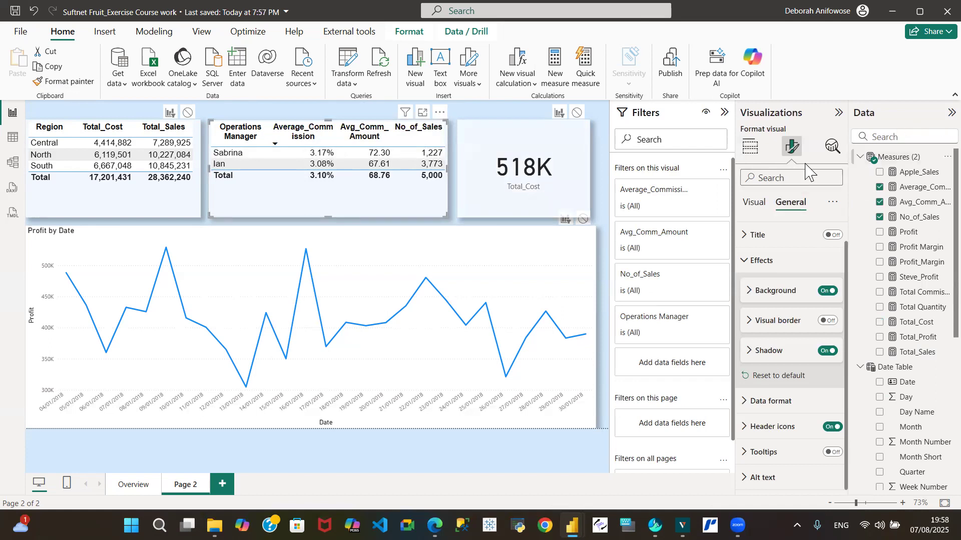
{"action": "left_click", "coordinate": [750, 149]}
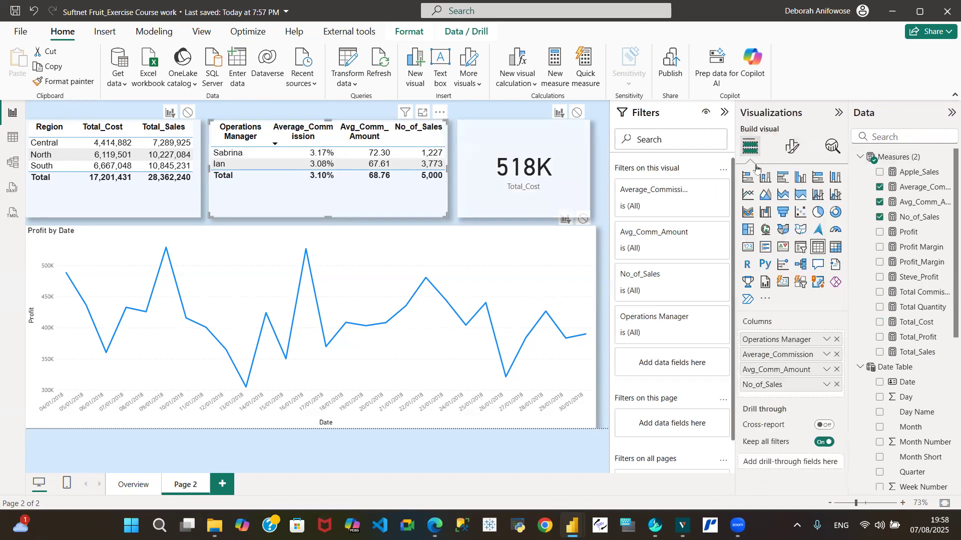
{"action": "right_click", "coordinate": [769, 361]}
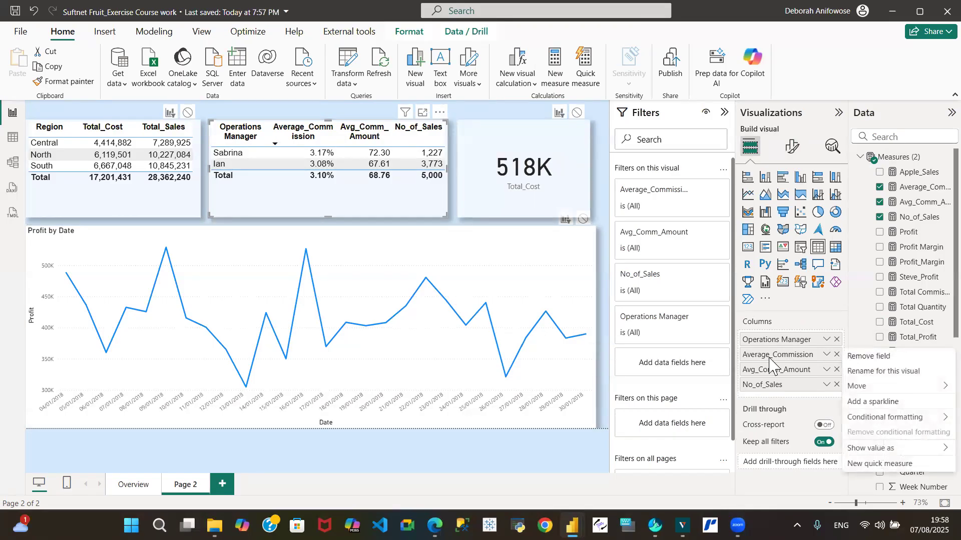
{"action": "left_click", "coordinate": [857, 373]}
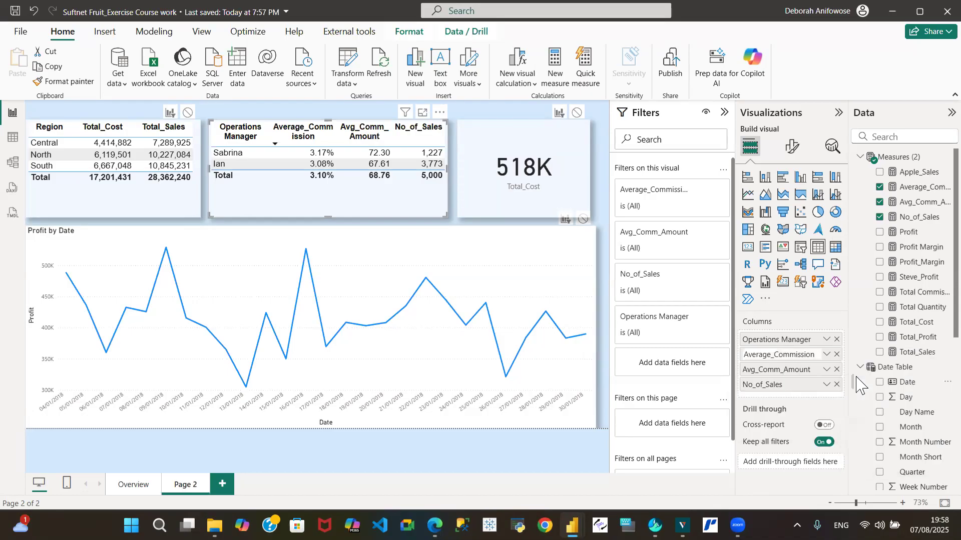
{"action": "left_click", "coordinate": [769, 356]}
{"action": "key", "text": "BackSpace"}
{"action": "key", "text": "BackSpace"}
{"action": "key", "text": "BackSpace"}
{"action": "key", "text": "BackSpace"}
{"action": "key", "text": "BackSpace"}
{"action": "type", "text": "g"}
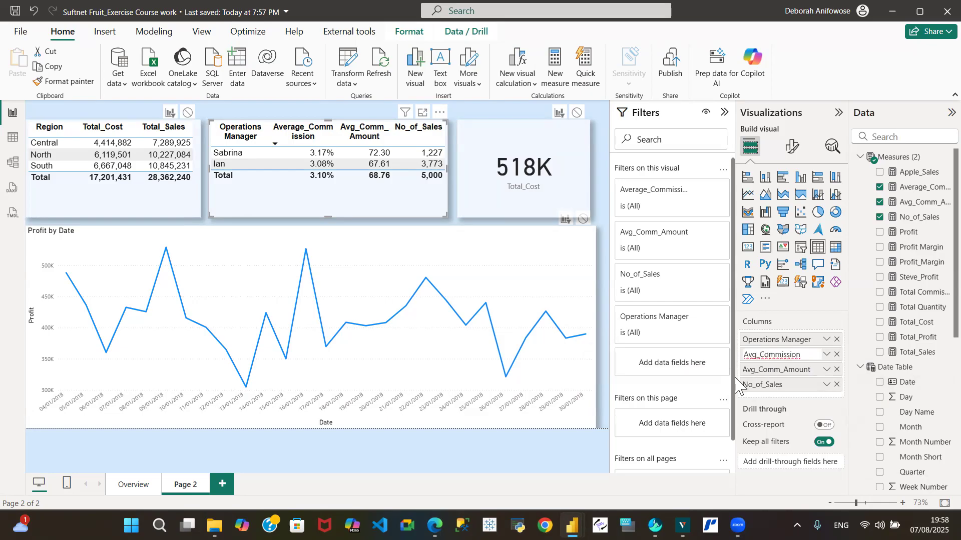
{"action": "left_click", "coordinate": [598, 218]}
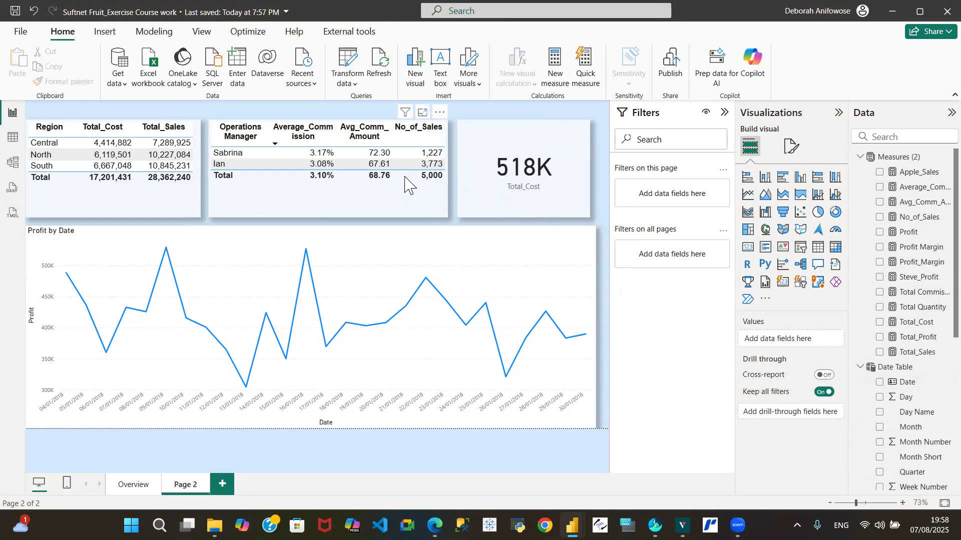
Step: Rename the Average_Commission field as Avg_Commission for the Operations Manager table and commit the new name
{"action": "left_click", "coordinate": [356, 210]}
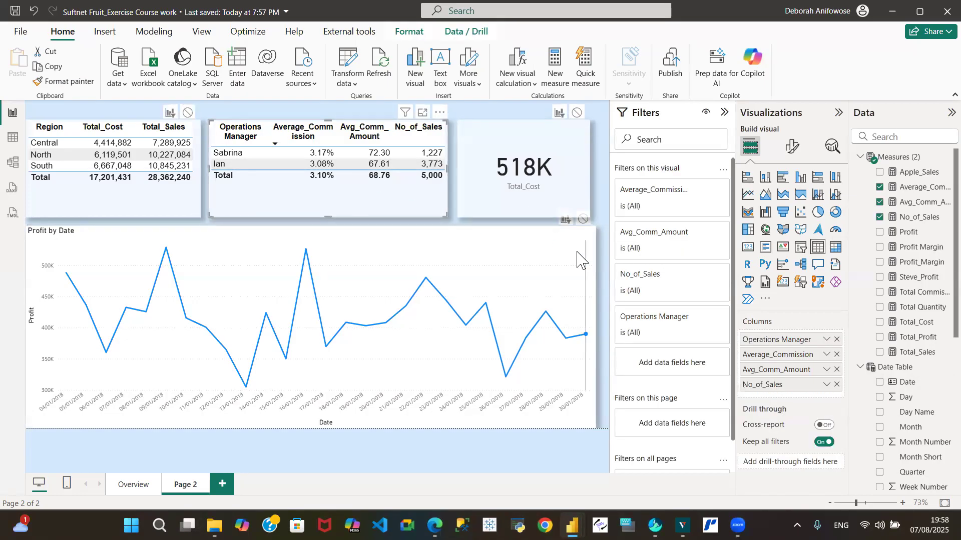
{"action": "right_click", "coordinate": [767, 361]}
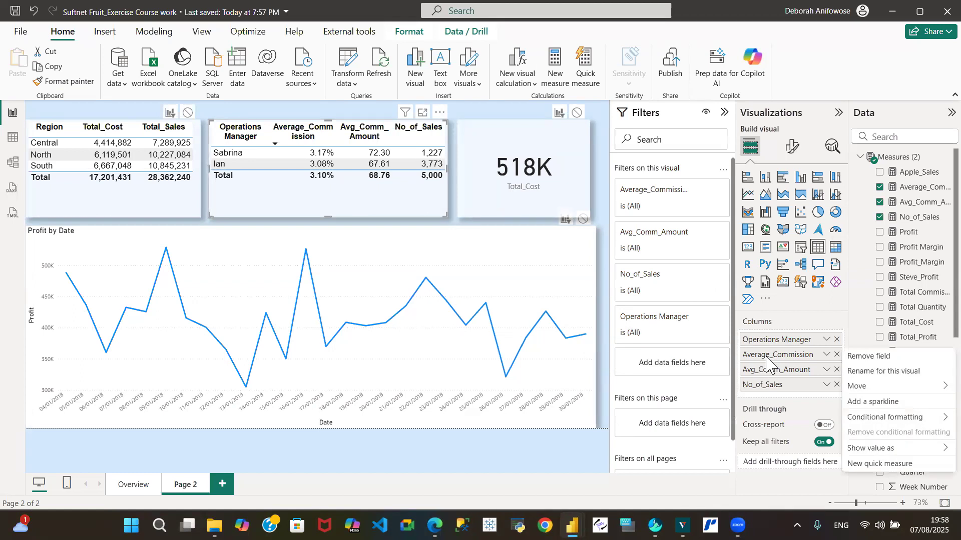
{"action": "left_click", "coordinate": [856, 376]}
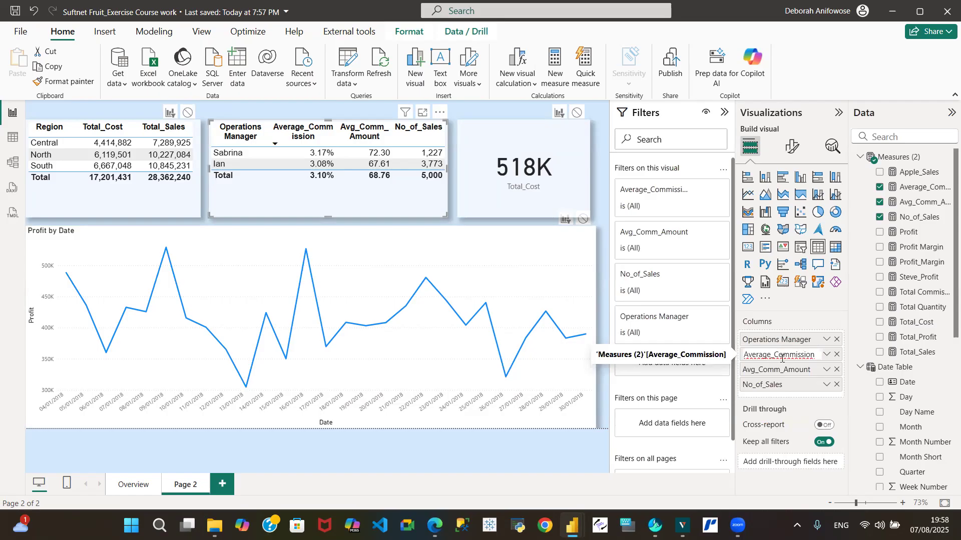
{"action": "key", "text": "BackSpace"}
{"action": "key", "text": "BackSpace"}
{"action": "key", "text": "BackSpace"}
{"action": "key", "text": "BackSpace"}
{"action": "key", "text": "BackSpace"}
{"action": "type", "text": "g"}
{"action": "key", "text": "Return"}
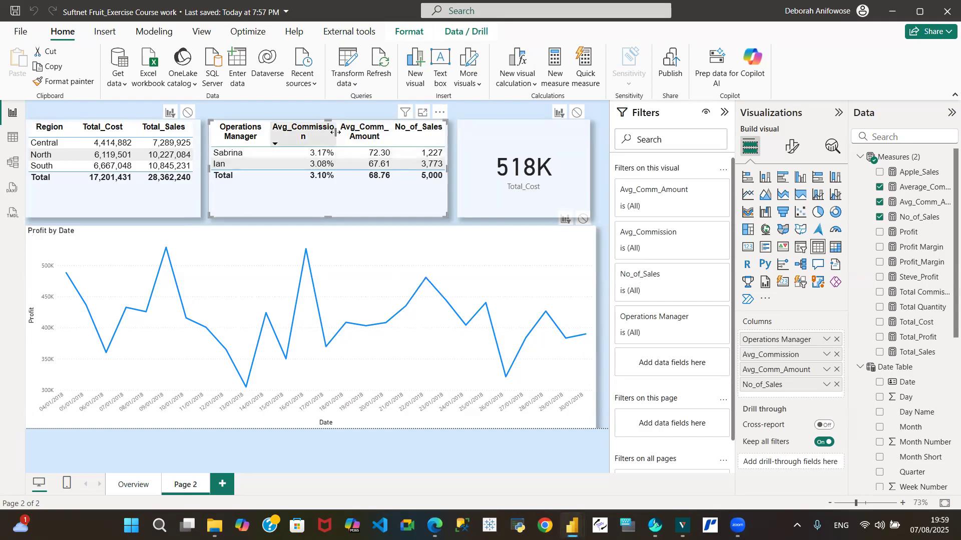
Step: Adjust the Operations Manager table's column widths so Avg_Commission fits on one line and all columns stay inside the visual, and save the report
{"action": "left_click_drag", "start_coordinate": [336, 131], "coordinate": [341, 131]}
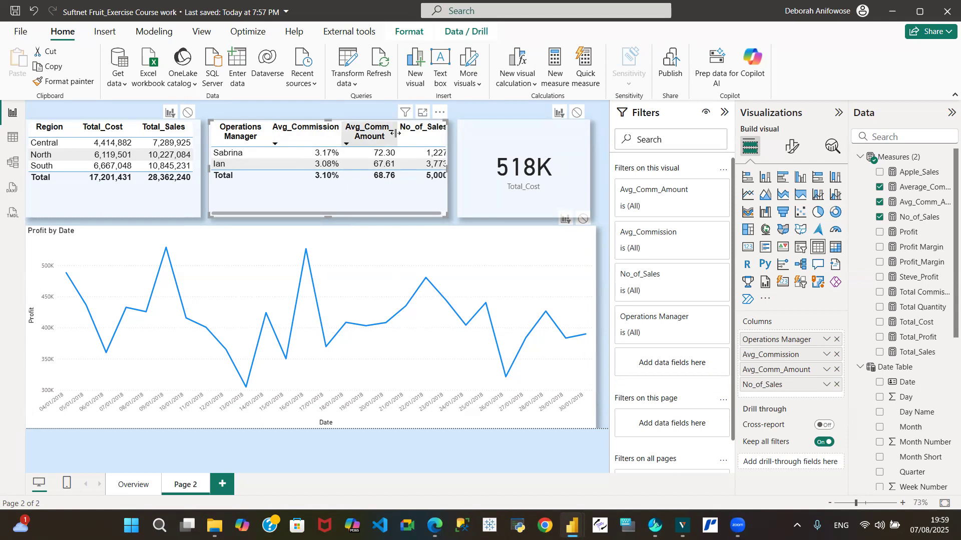
{"action": "left_click_drag", "start_coordinate": [396, 133], "coordinate": [391, 134]}
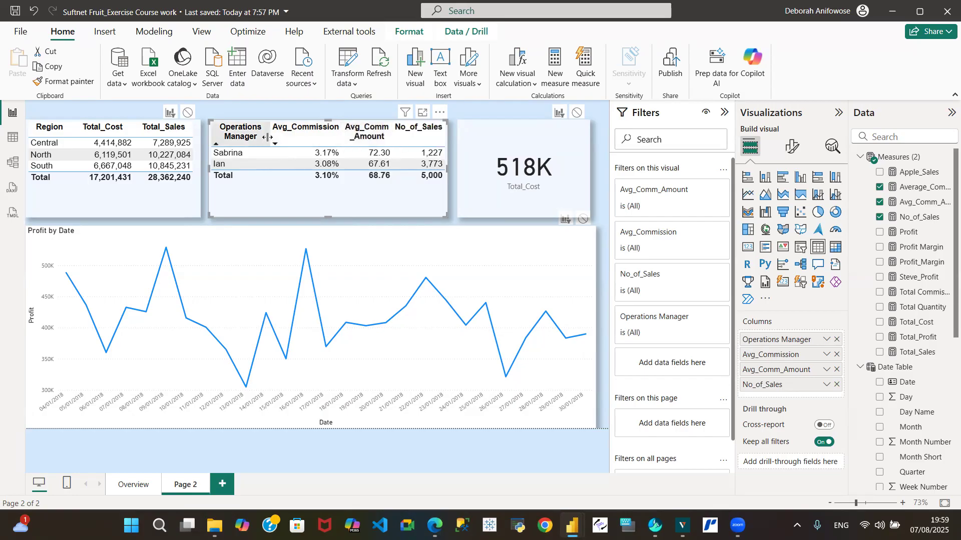
{"action": "left_click_drag", "start_coordinate": [267, 138], "coordinate": [260, 137]}
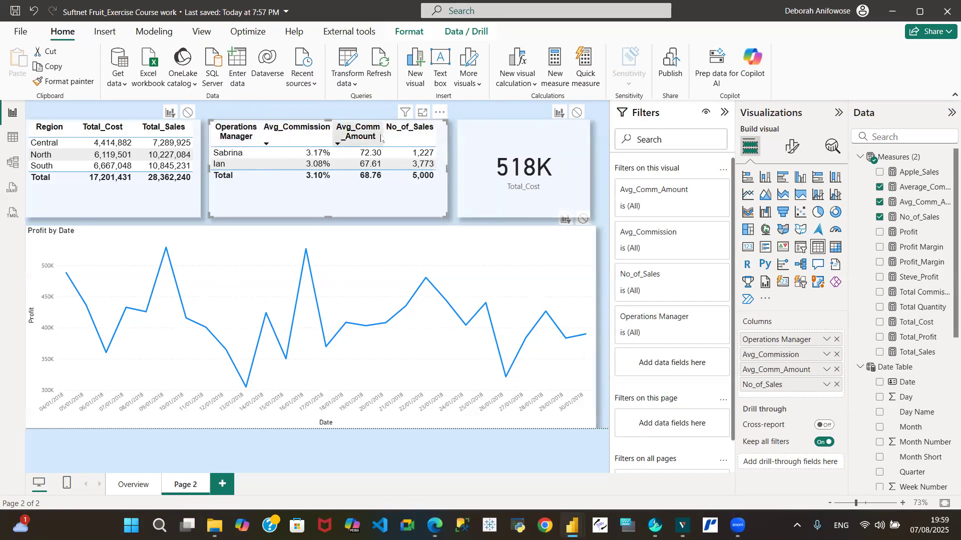
{"action": "left_click_drag", "start_coordinate": [382, 135], "coordinate": [387, 138]}
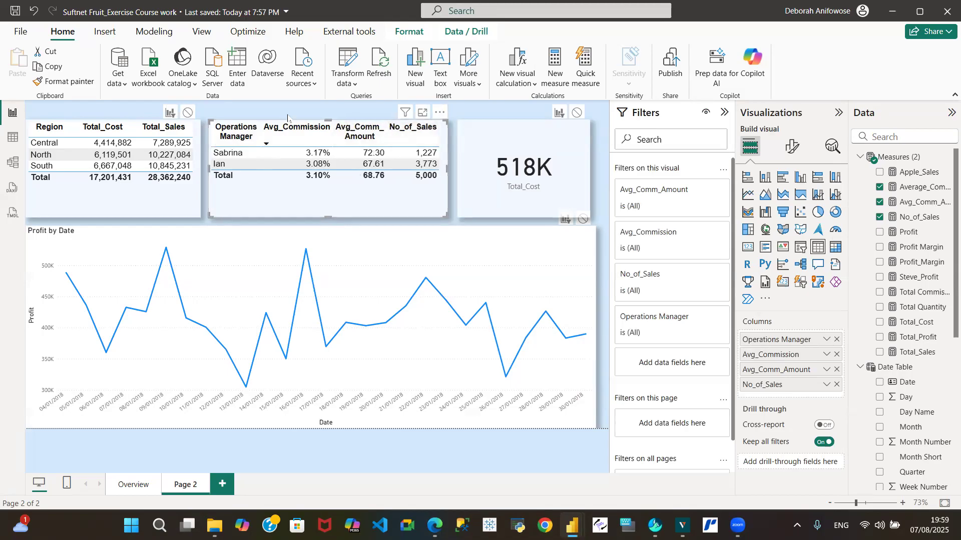
{"action": "left_click", "coordinate": [264, 111]}
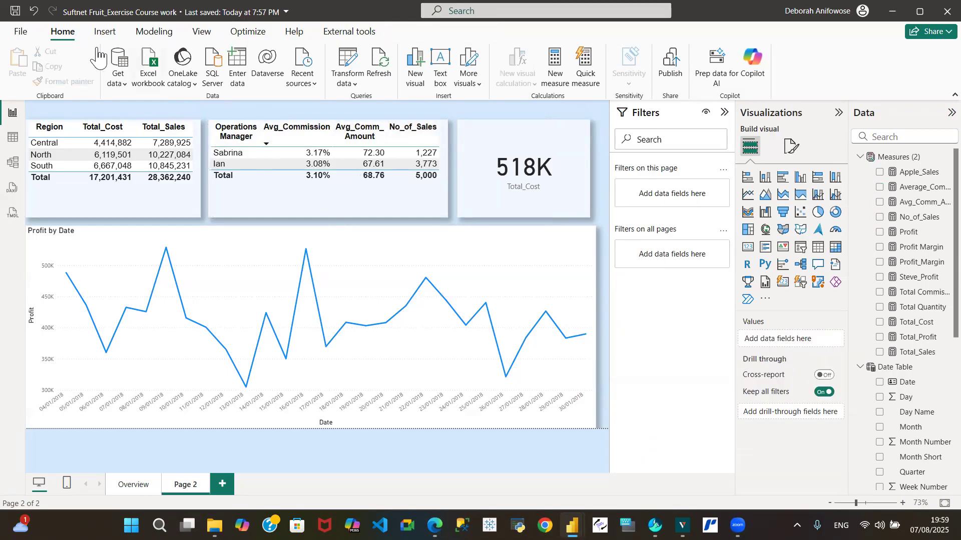
{"action": "left_click", "coordinate": [15, 11]}
Step: Turn on the Total_Cost card's title, Total Cost of Exception, and style it in bold Arial at size 16
{"action": "left_click", "coordinate": [505, 210]}
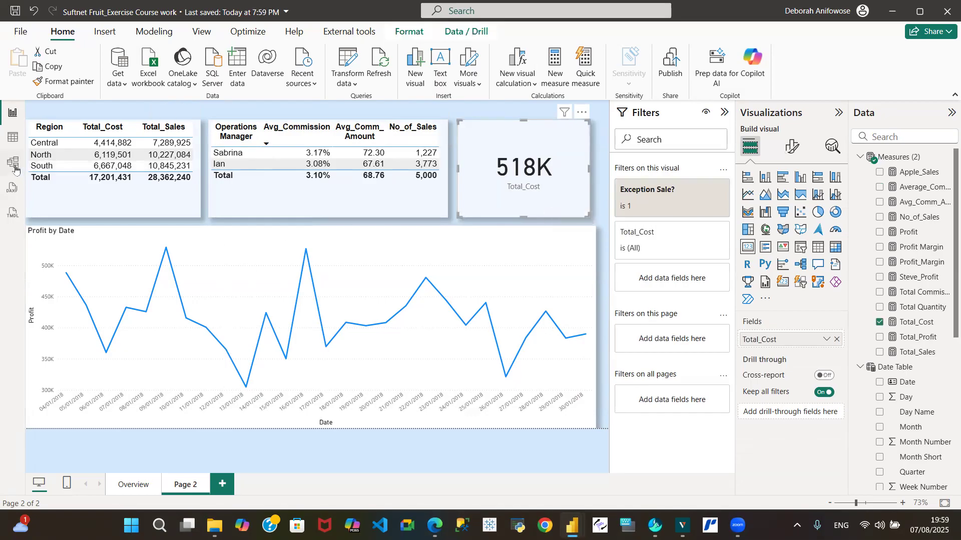
{"action": "left_click", "coordinate": [12, 137]}
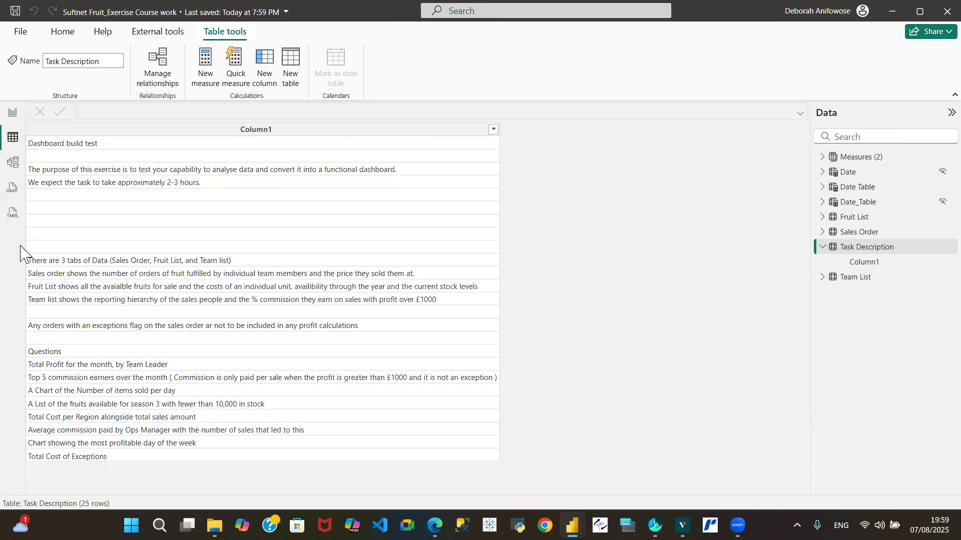
{"action": "left_click", "coordinate": [12, 113]}
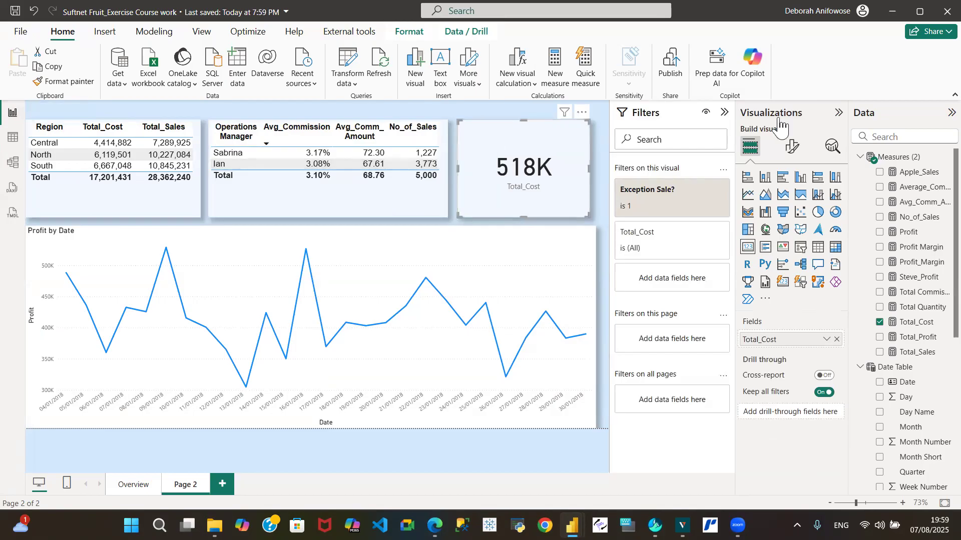
{"action": "left_click", "coordinate": [789, 146]}
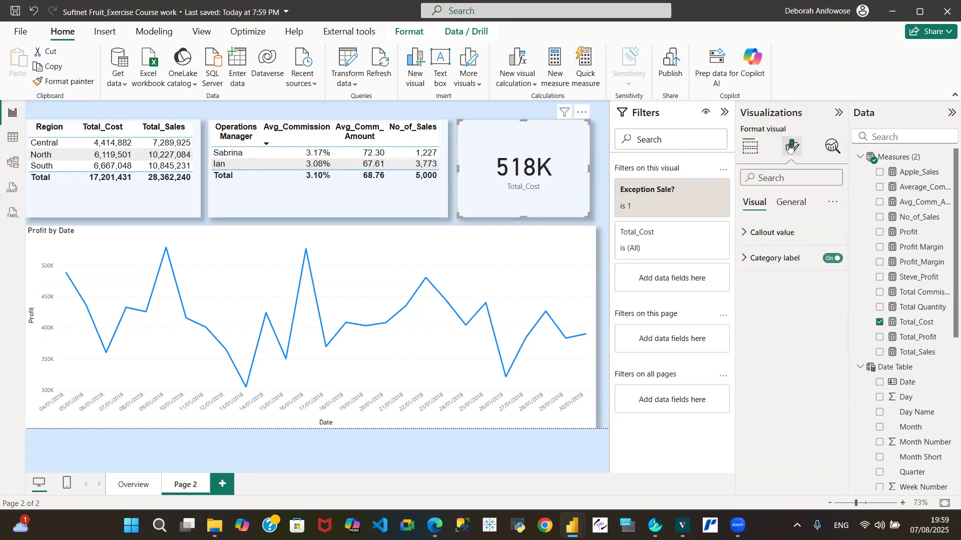
{"action": "left_click", "coordinate": [797, 209]}
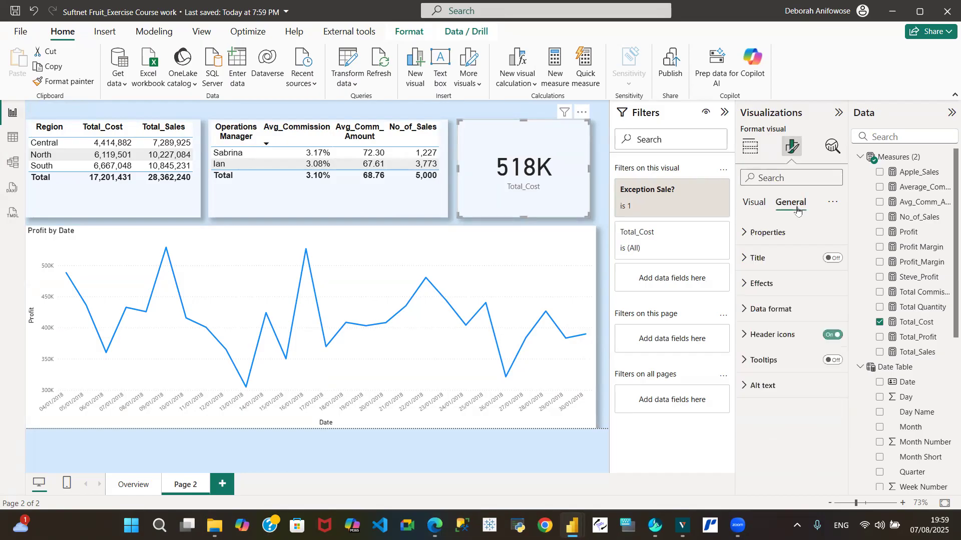
{"action": "left_click", "coordinate": [827, 258]}
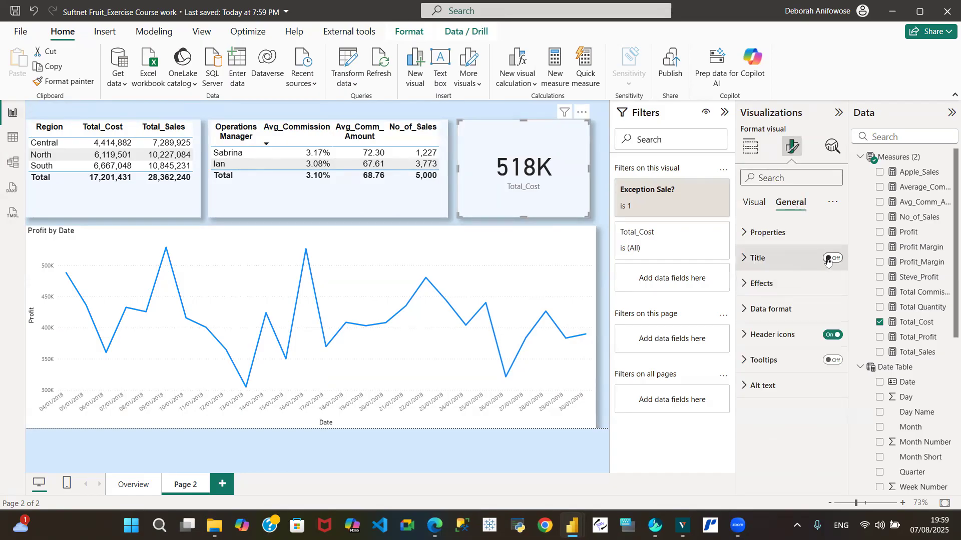
{"action": "left_click", "coordinate": [745, 262]}
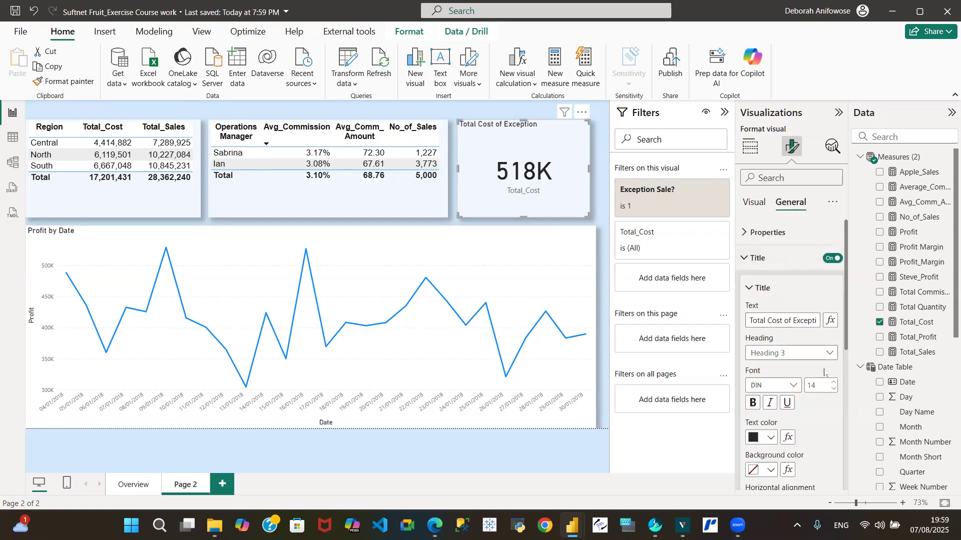
{"action": "left_click", "coordinate": [795, 388]}
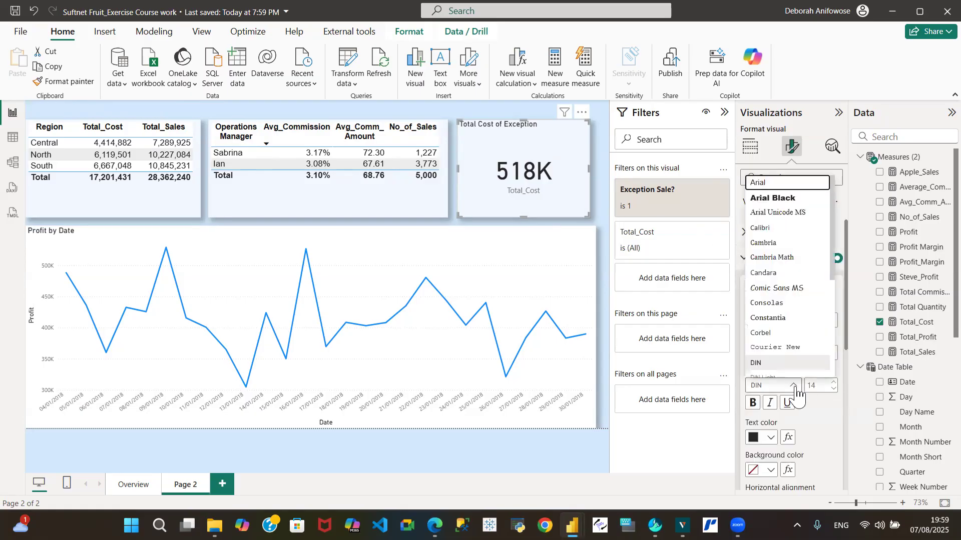
{"action": "left_click", "coordinate": [779, 183]}
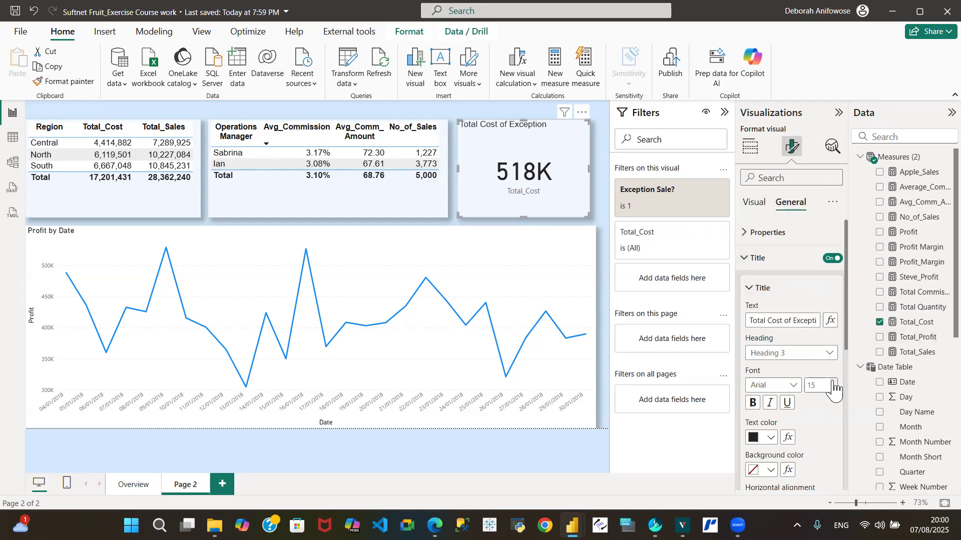
{"action": "left_click", "coordinate": [754, 404]}
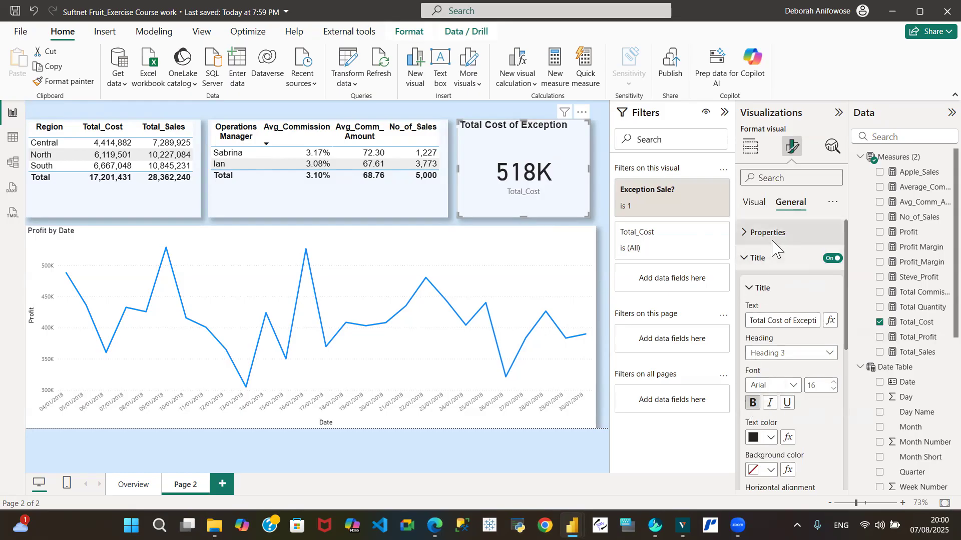
{"action": "left_click", "coordinate": [748, 250]}
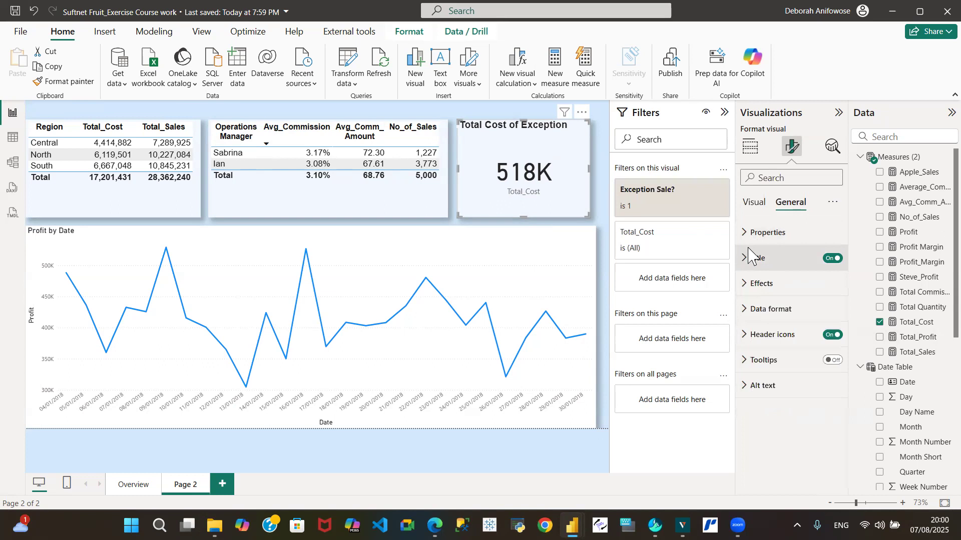
Step: Turn off the category label of the Total Cost of Exception card
{"action": "left_click", "coordinate": [751, 203]}
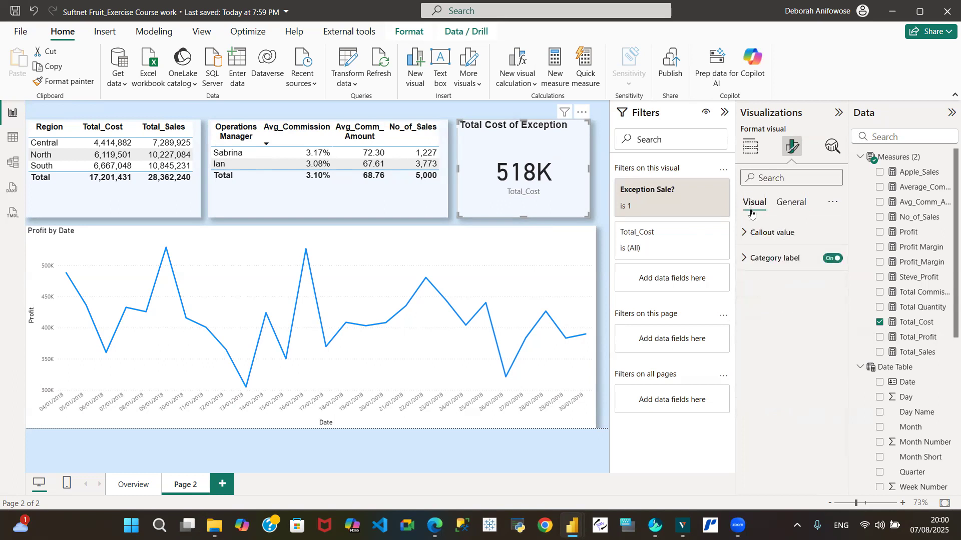
{"action": "left_click", "coordinate": [833, 259]}
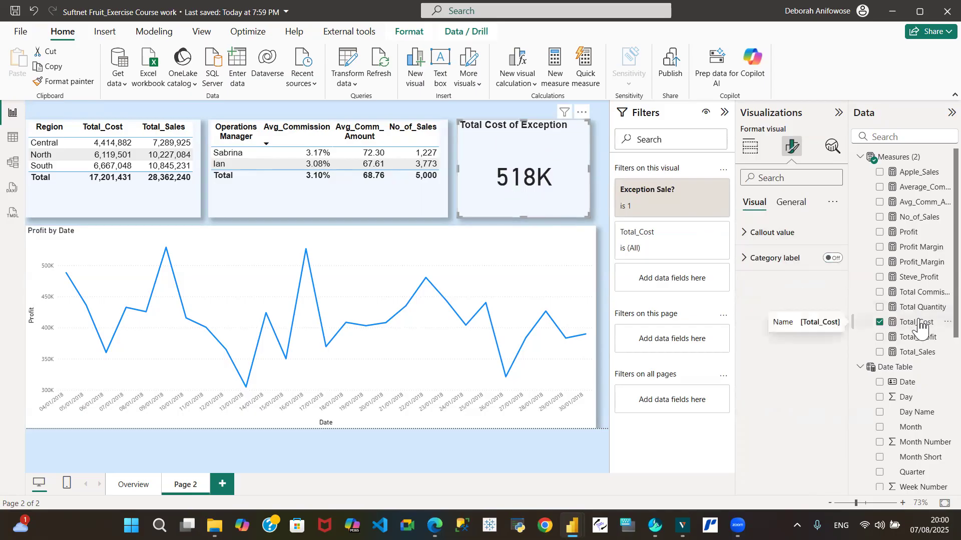
{"action": "left_click", "coordinate": [798, 202]}
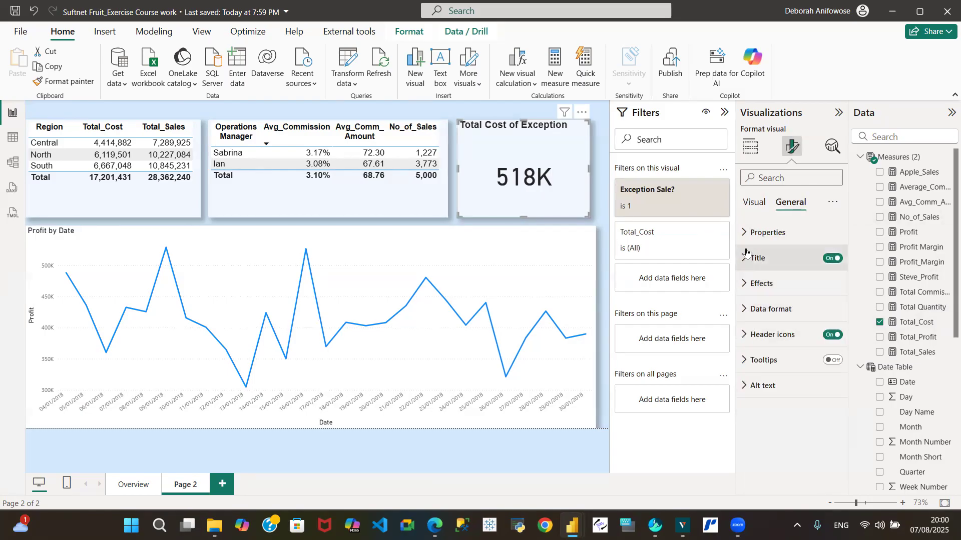
Step: Set the Total Cost of Exception card's callout value display units to None and save the report
{"action": "left_click", "coordinate": [753, 204]}
{"action": "left_click", "coordinate": [746, 232]}
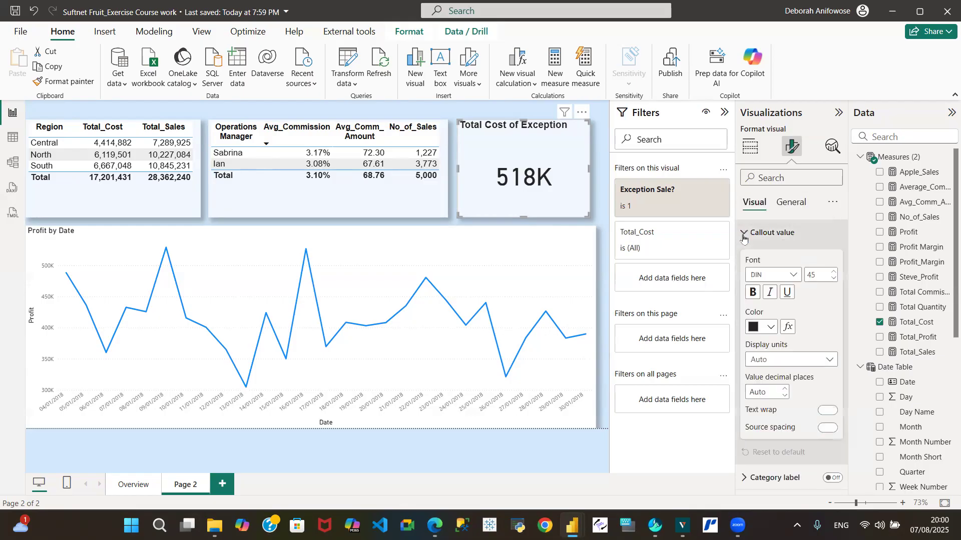
{"action": "left_click", "coordinate": [830, 365]}
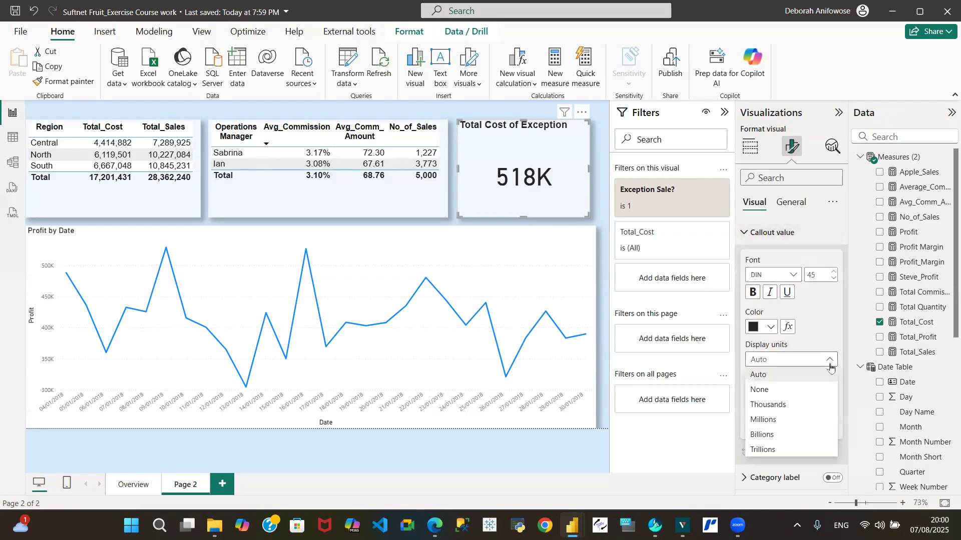
{"action": "left_click", "coordinate": [779, 389]}
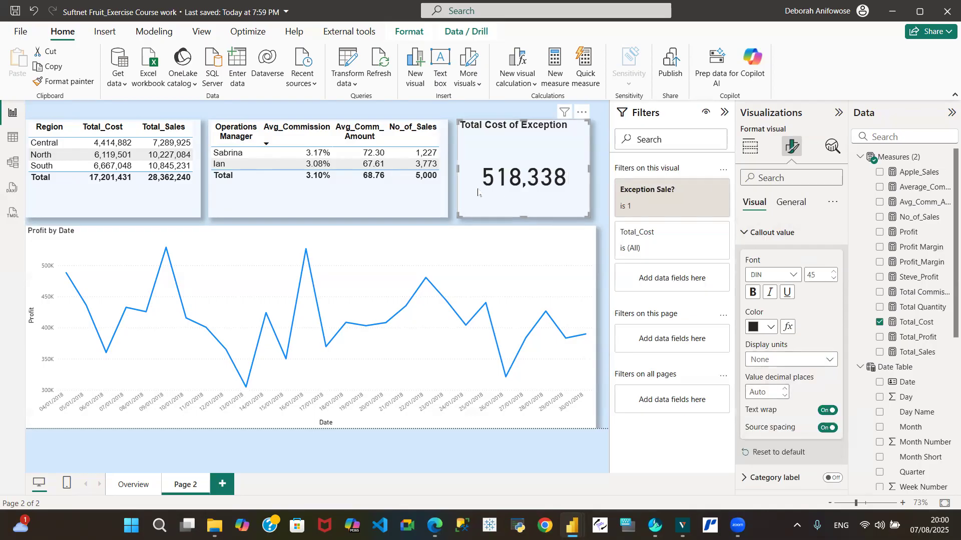
{"action": "left_click", "coordinate": [15, 11]}
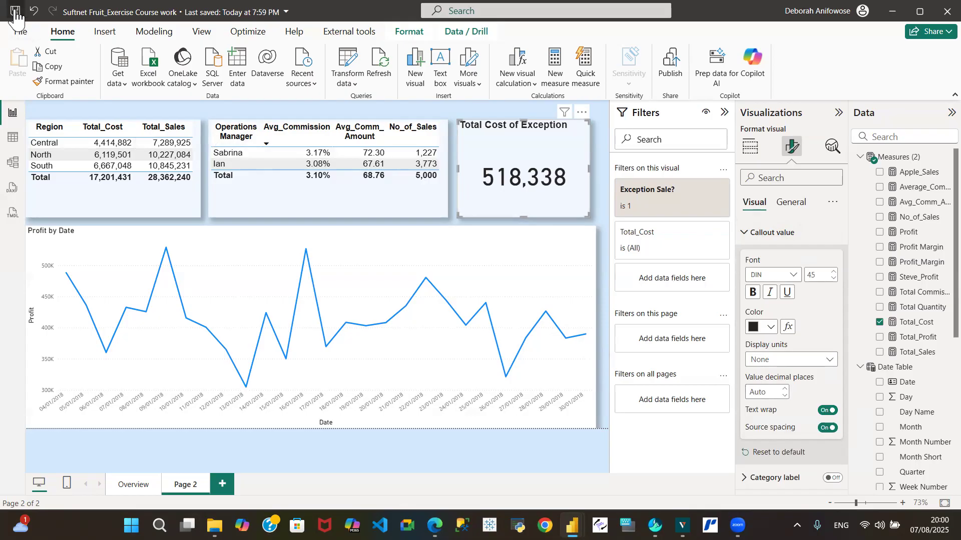
Step: Copy the Region table's formatting onto the Profit by Date line chart and turn the chart's title back on
{"action": "left_click", "coordinate": [193, 213]}
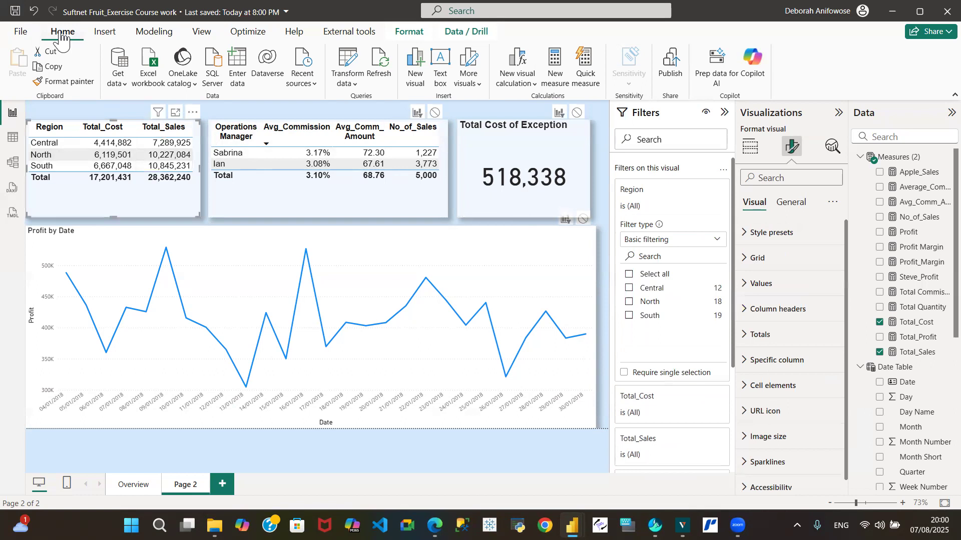
{"action": "left_click", "coordinate": [75, 82]}
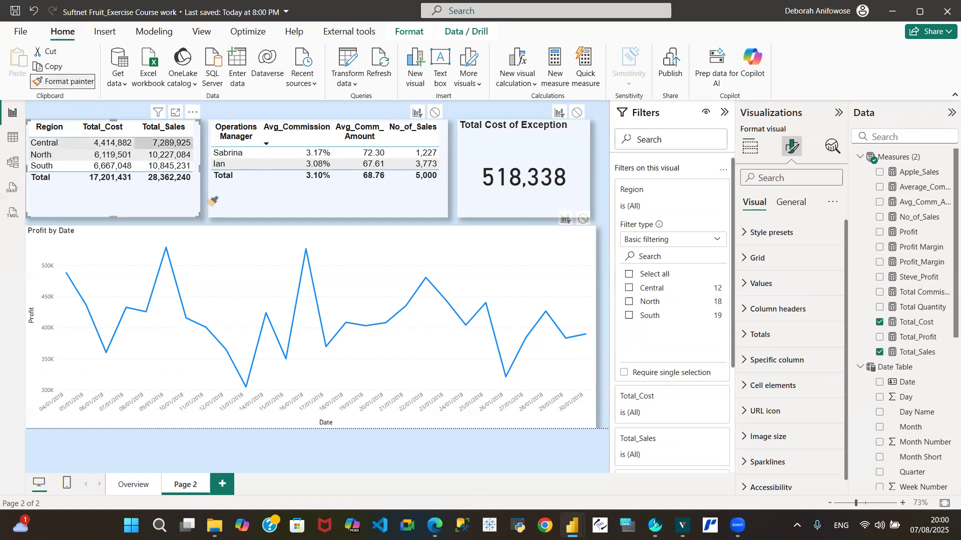
{"action": "left_click", "coordinate": [256, 249]}
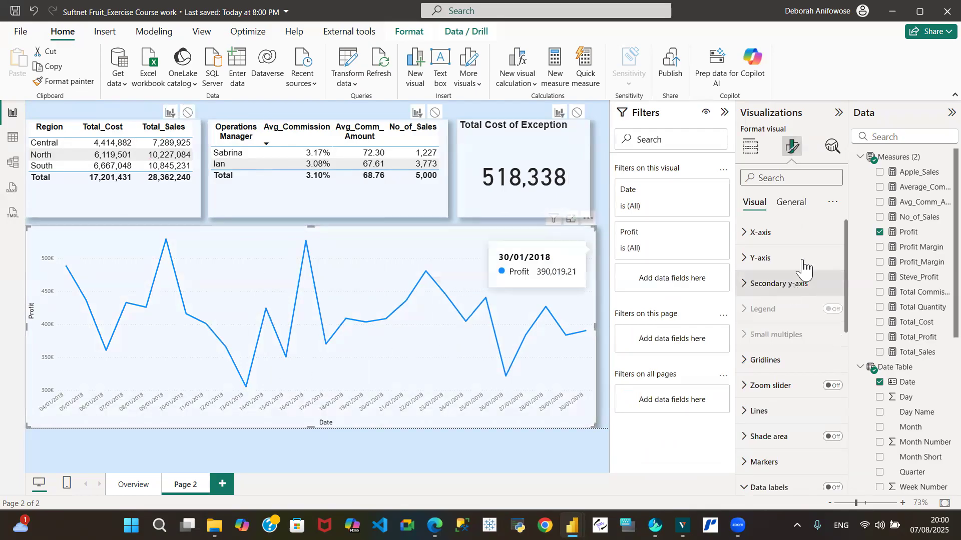
{"action": "left_click", "coordinate": [798, 210]}
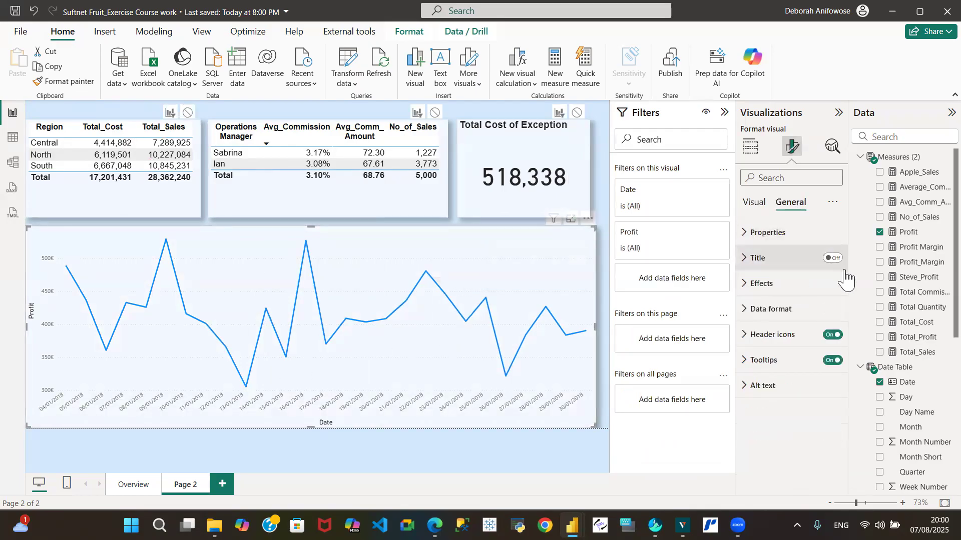
{"action": "left_click", "coordinate": [831, 259]}
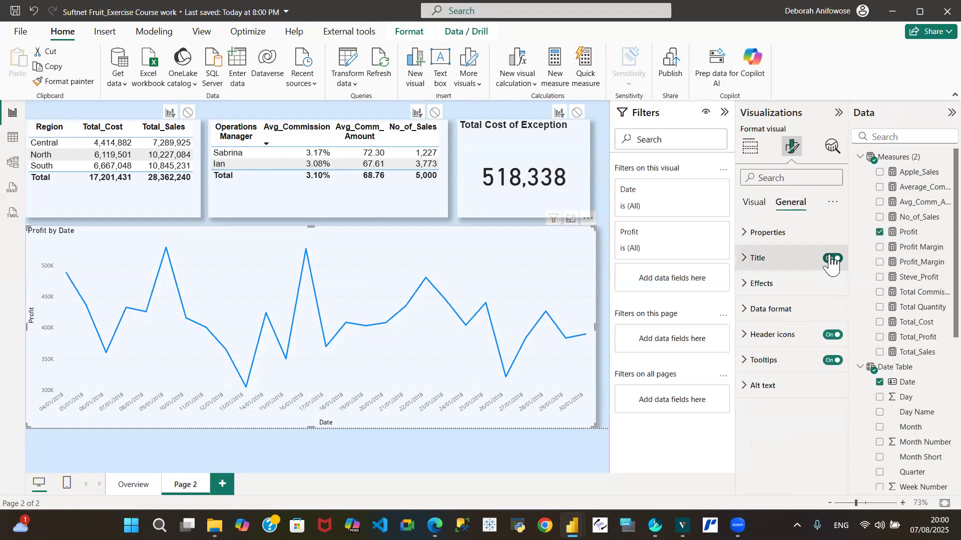